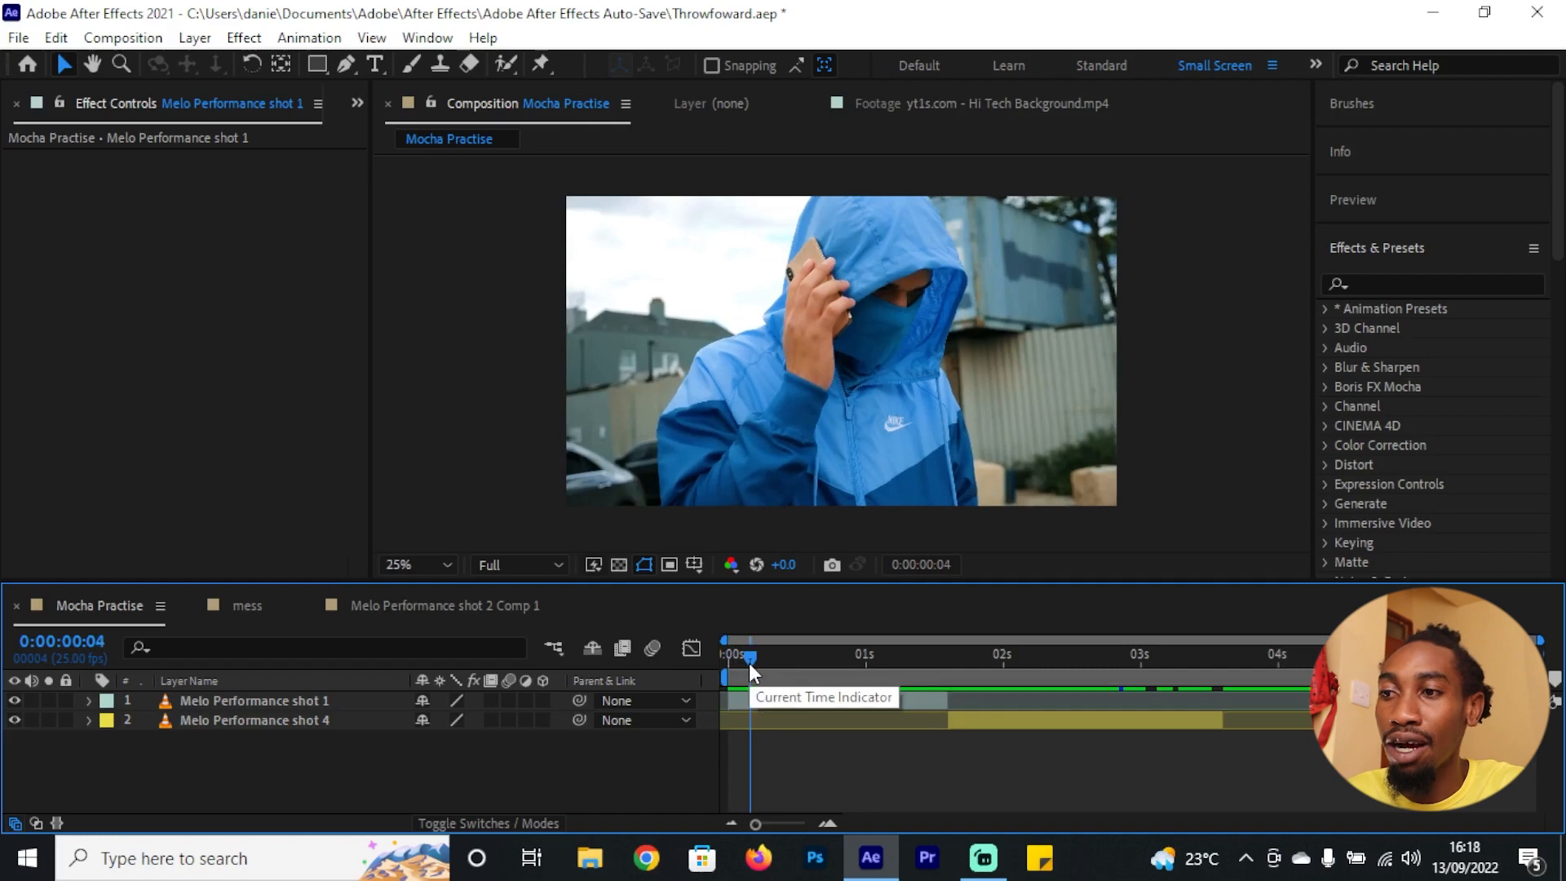
# Step: Split the Melo Performance shot 1 layer at 0:00:00:15 and give the split-off second part a red label
pyautogui.moveTo(749, 663)
pyautogui.mouseDown()
pyautogui.moveTo(790, 672)
pyautogui.moveTo(753, 661)
pyautogui.mouseUp()
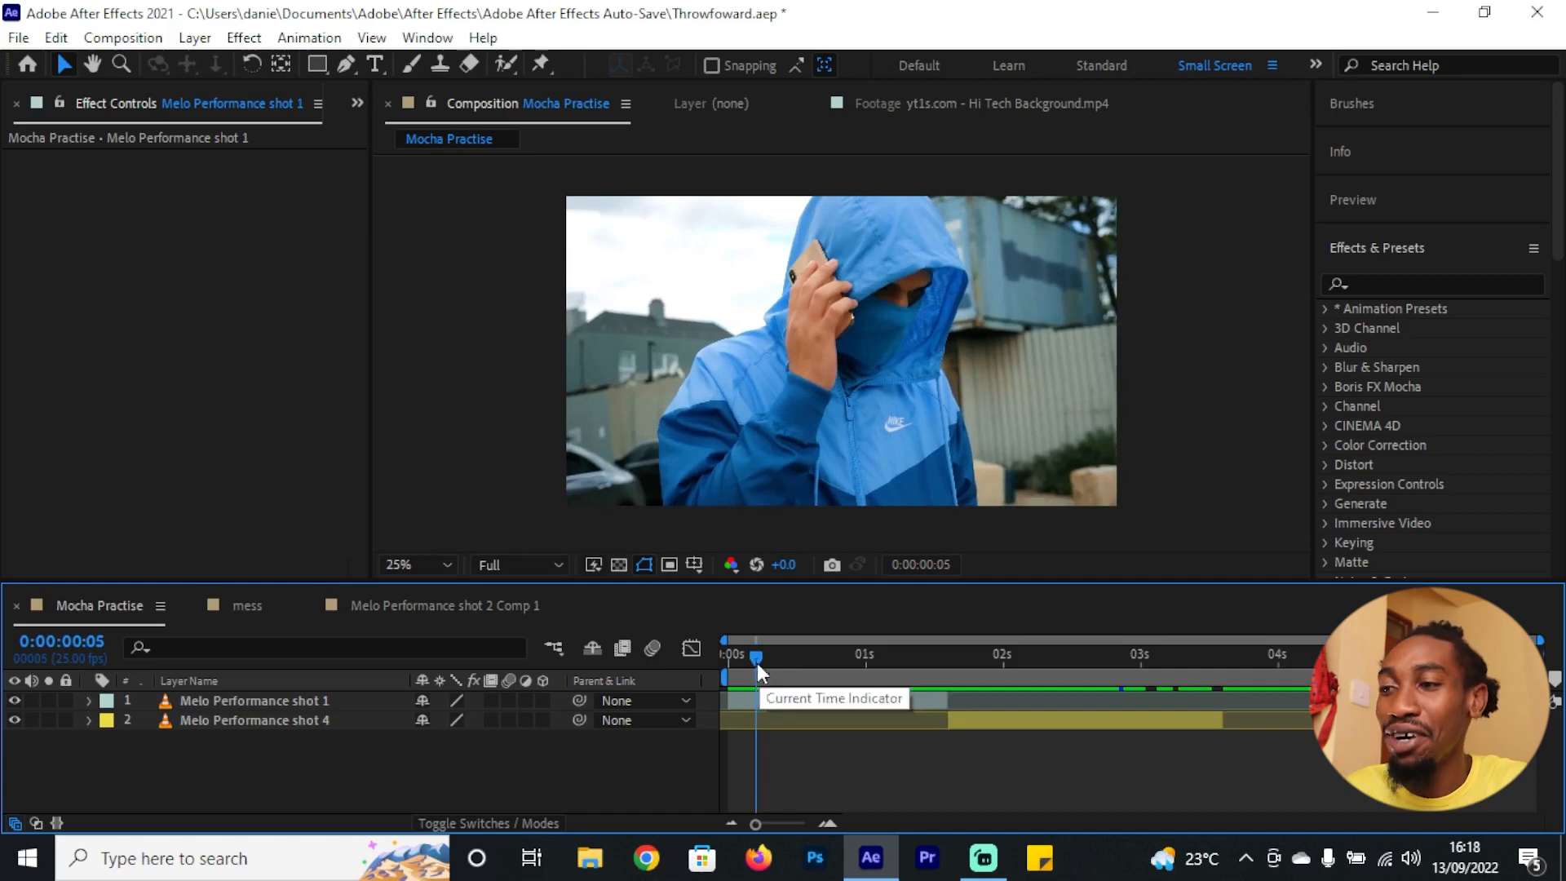
pyautogui.moveTo(757, 665); pyautogui.dragTo(812, 650)
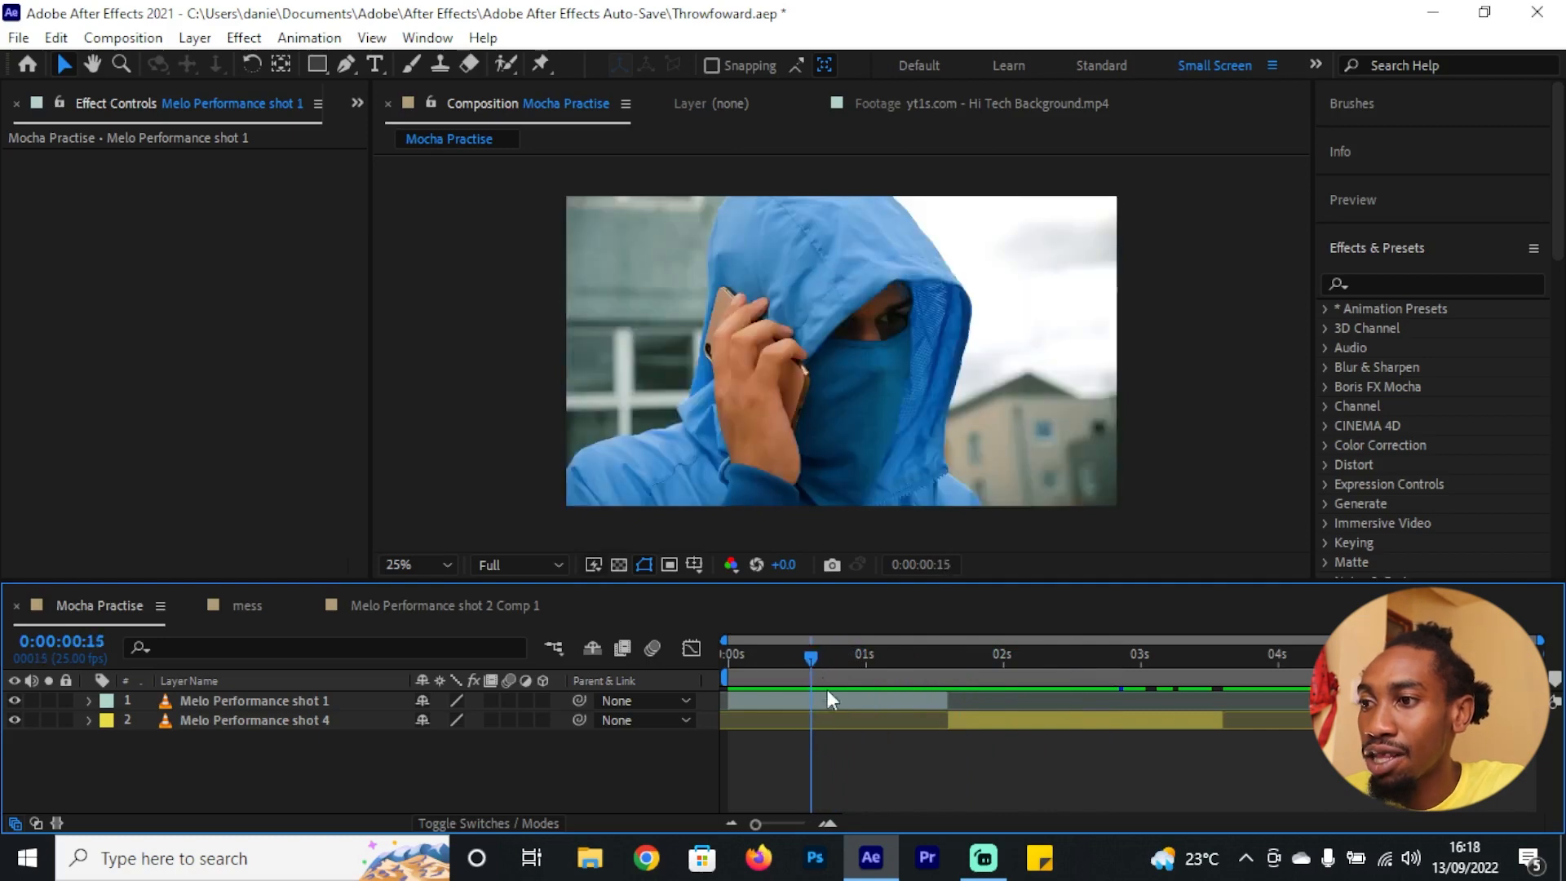
pyautogui.click(842, 705)
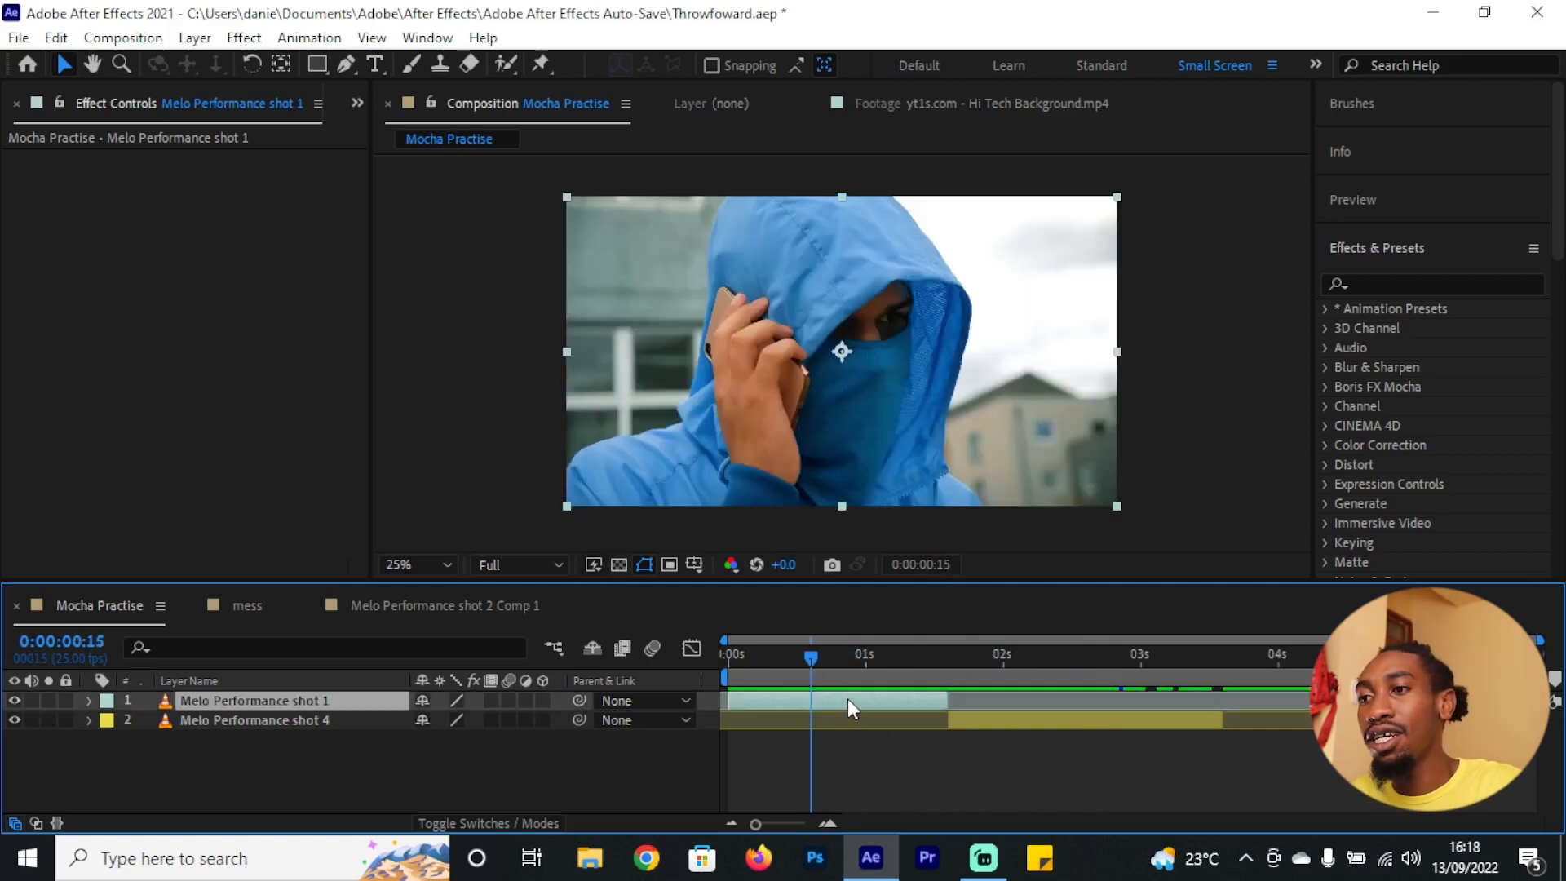
pyautogui.hotkey('ctrl', 'shift', 'd')
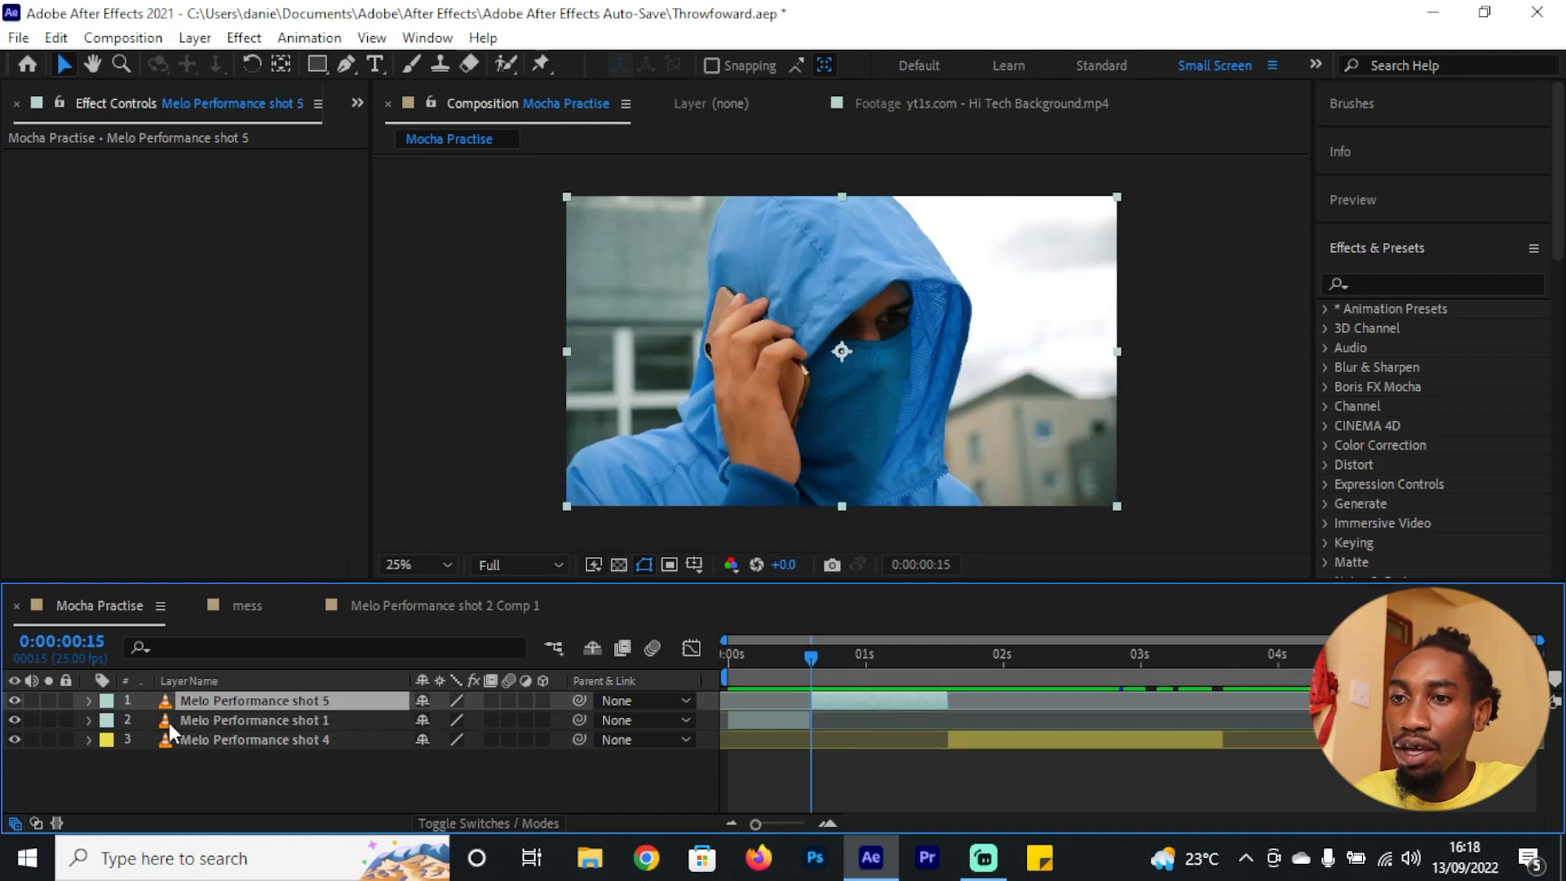
pyautogui.click(106, 701)
pyautogui.click(178, 317)
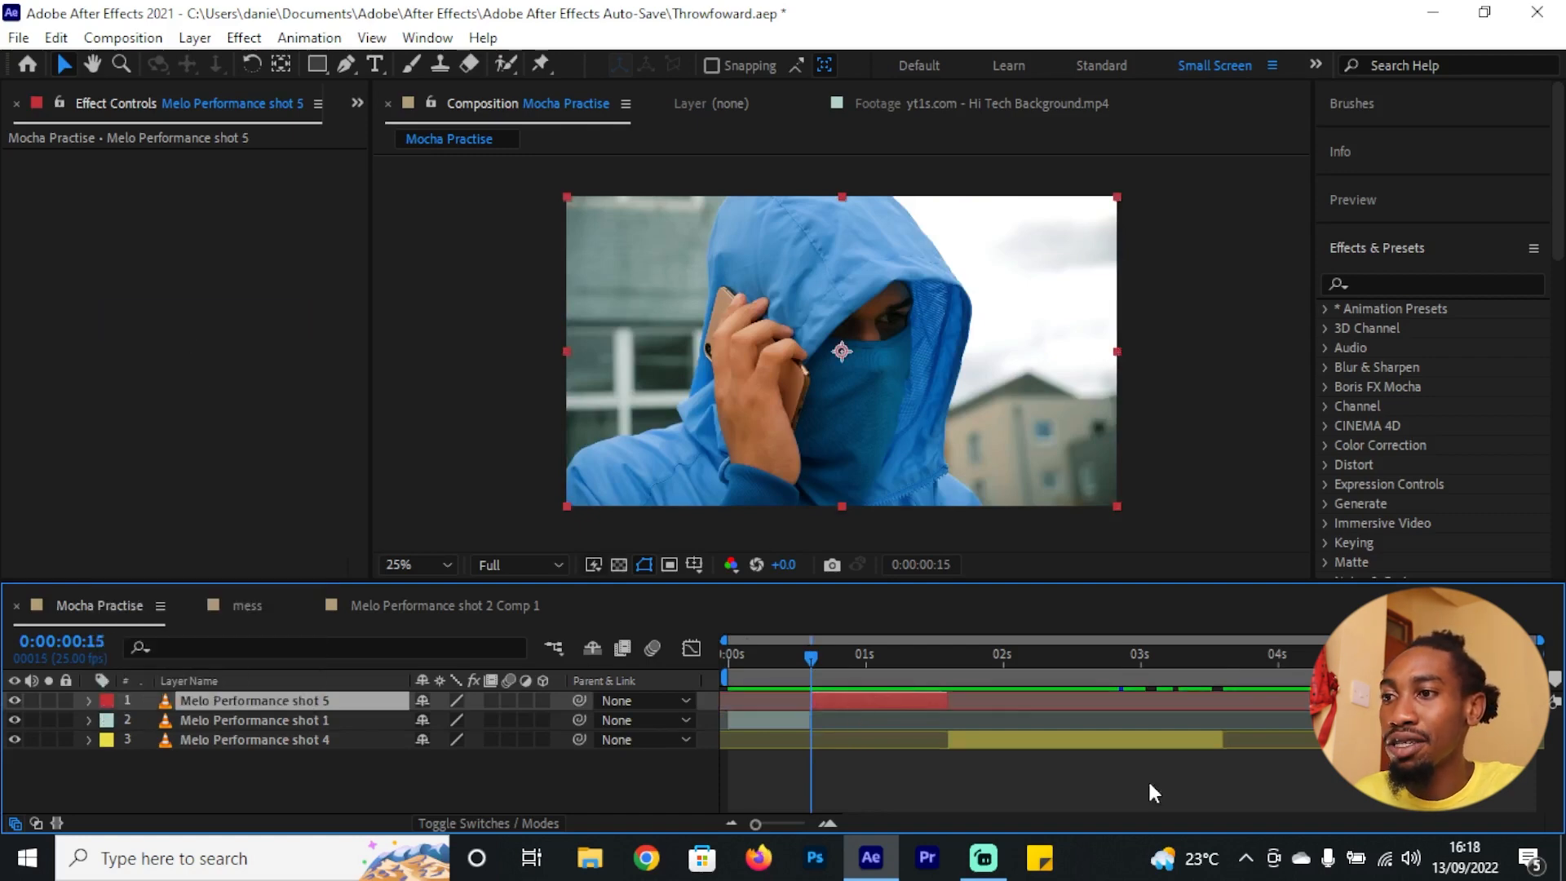
# Step: Move the red layer below Melo Performance shot 1, and rename the lower two layers Melo Performance shot 2 and Melo Performance shot 3
pyautogui.moveTo(814, 663); pyautogui.dragTo(789, 664)
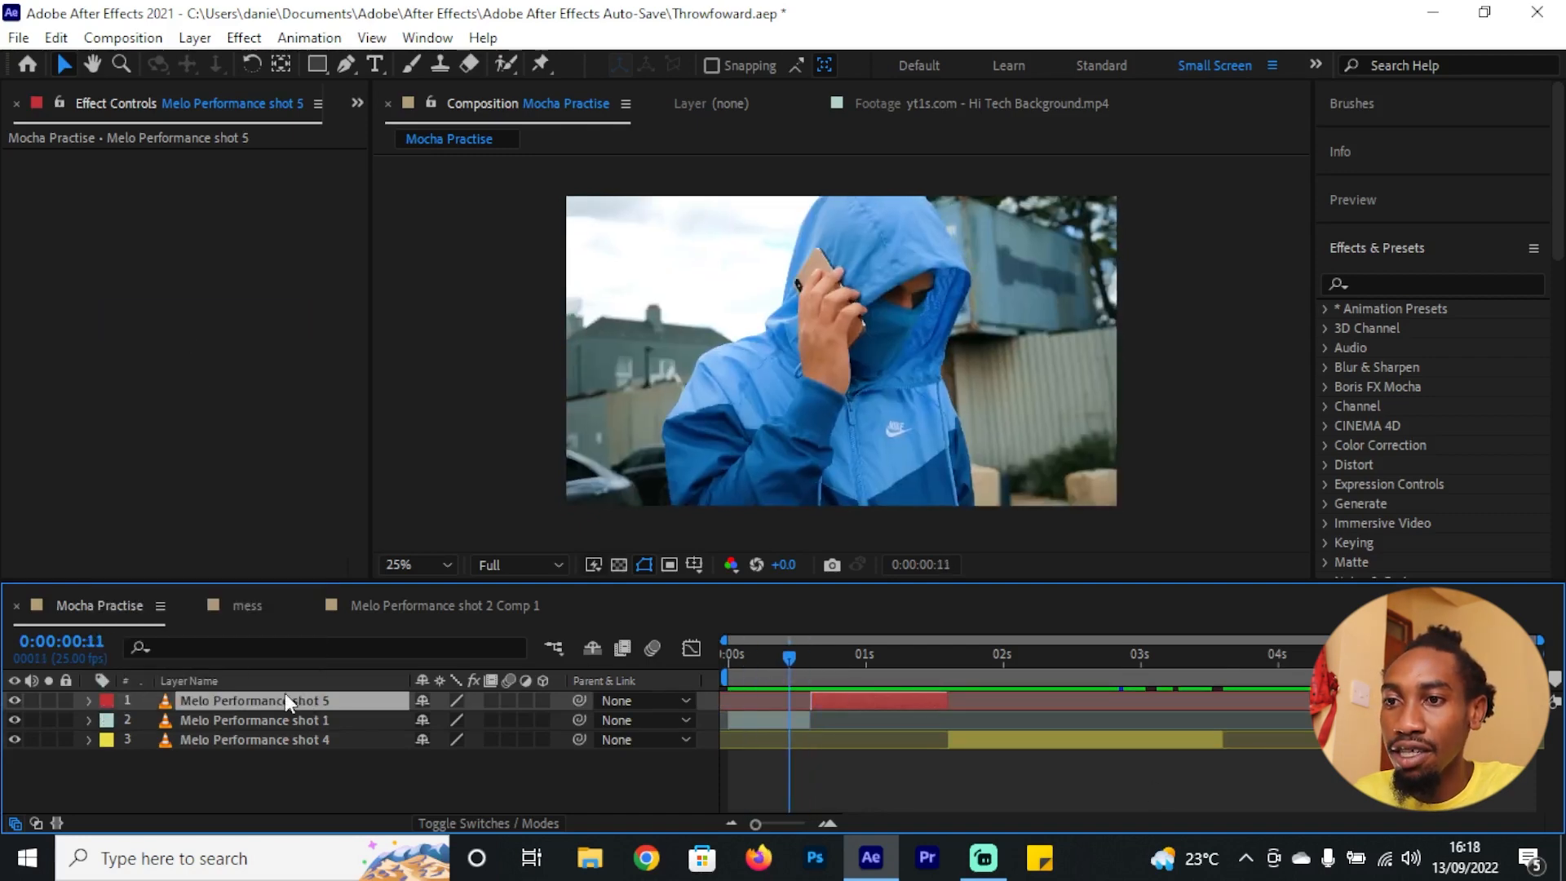
pyautogui.moveTo(286, 701); pyautogui.dragTo(287, 721)
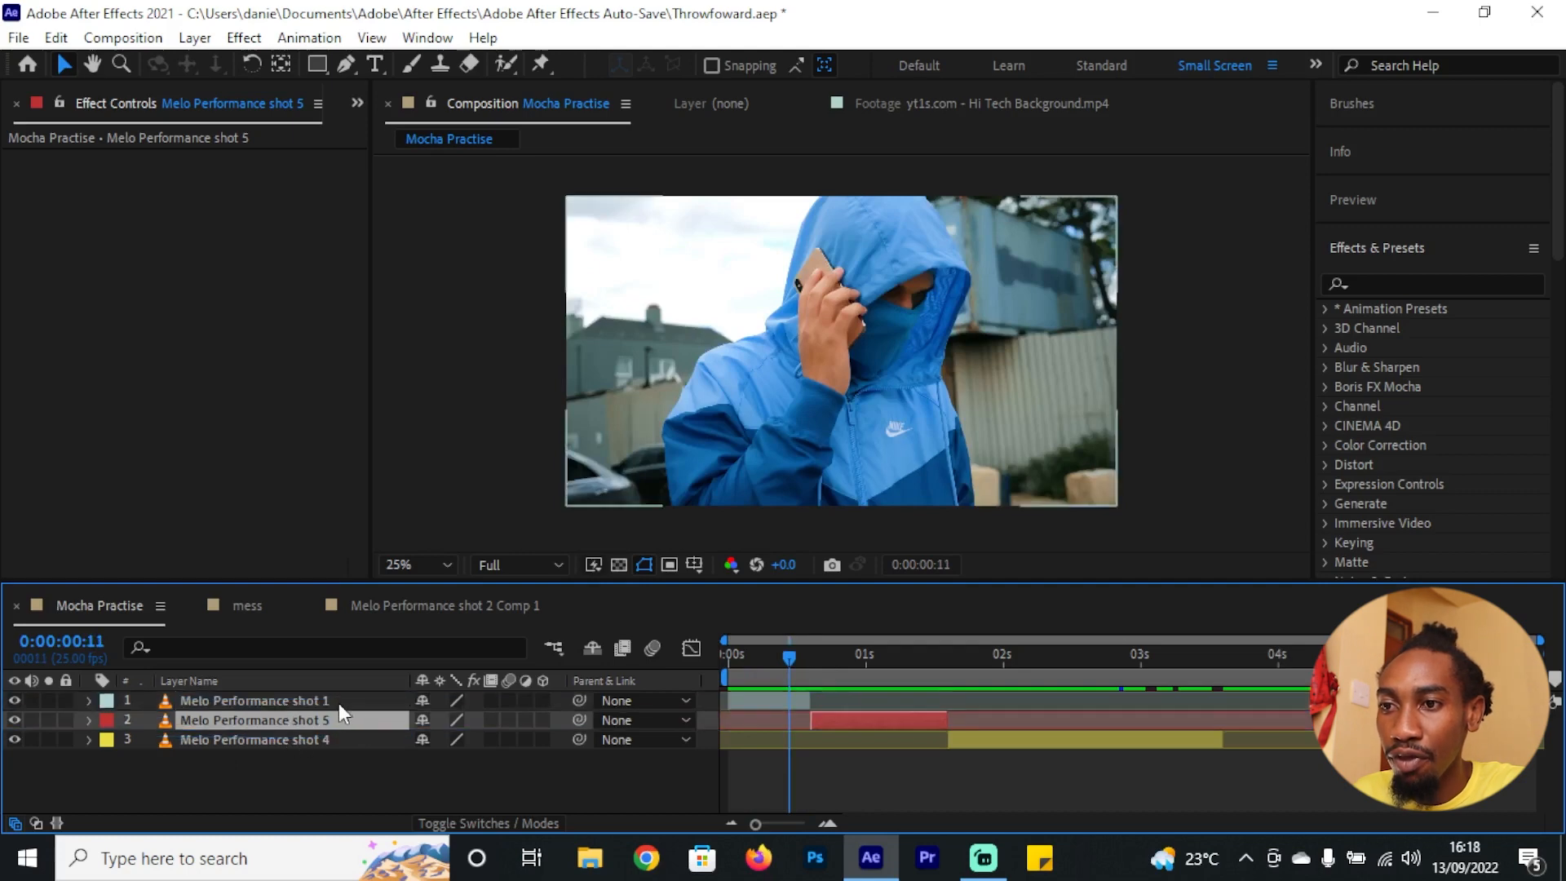
pyautogui.doubleClick(339, 714)
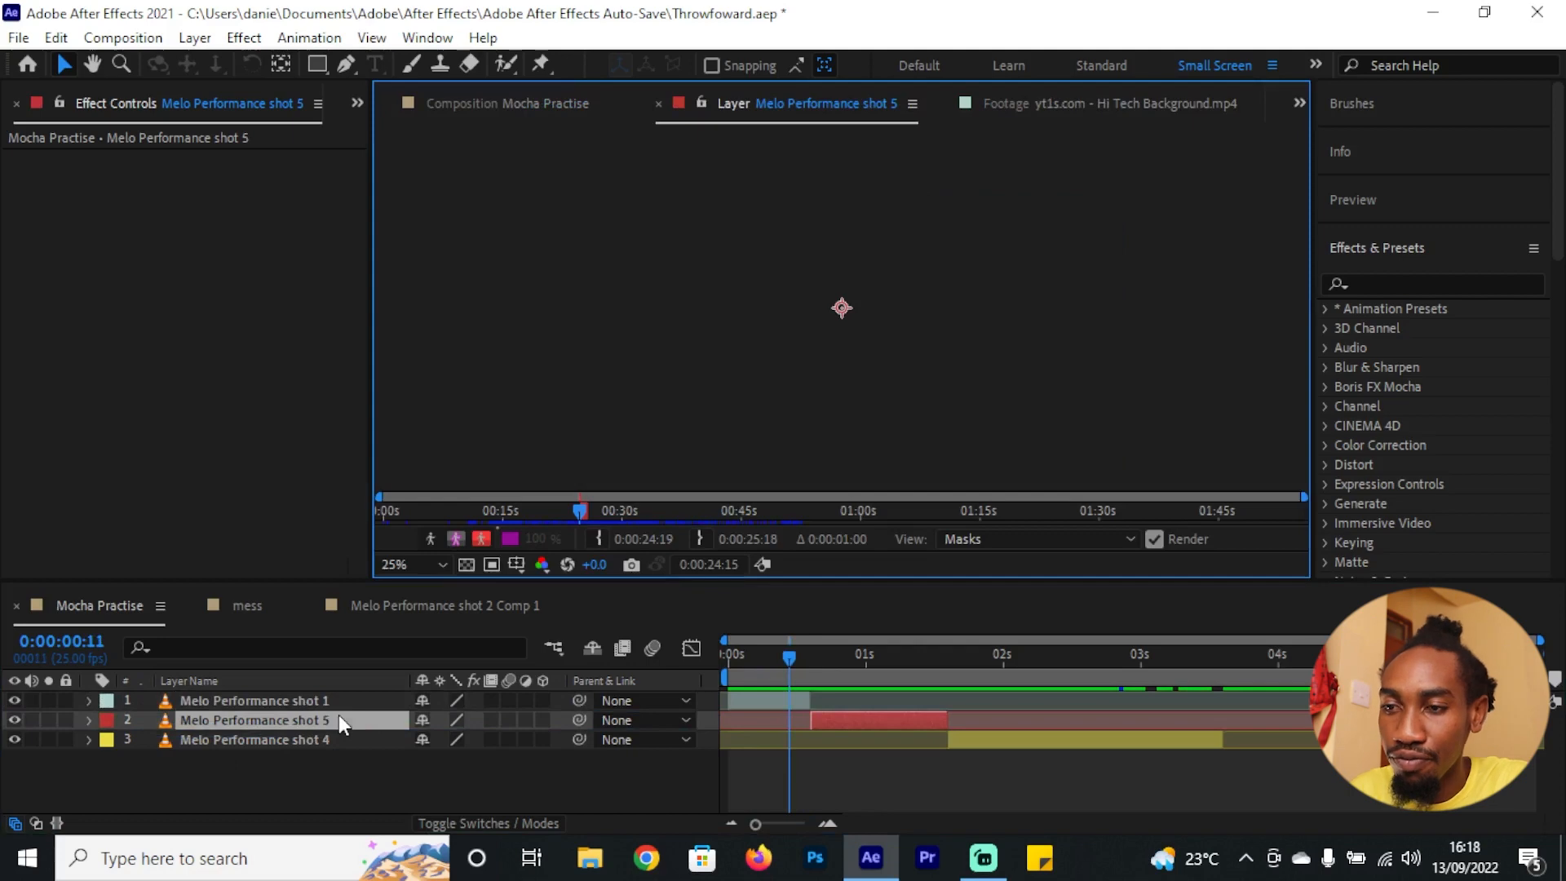
pyautogui.click(316, 727)
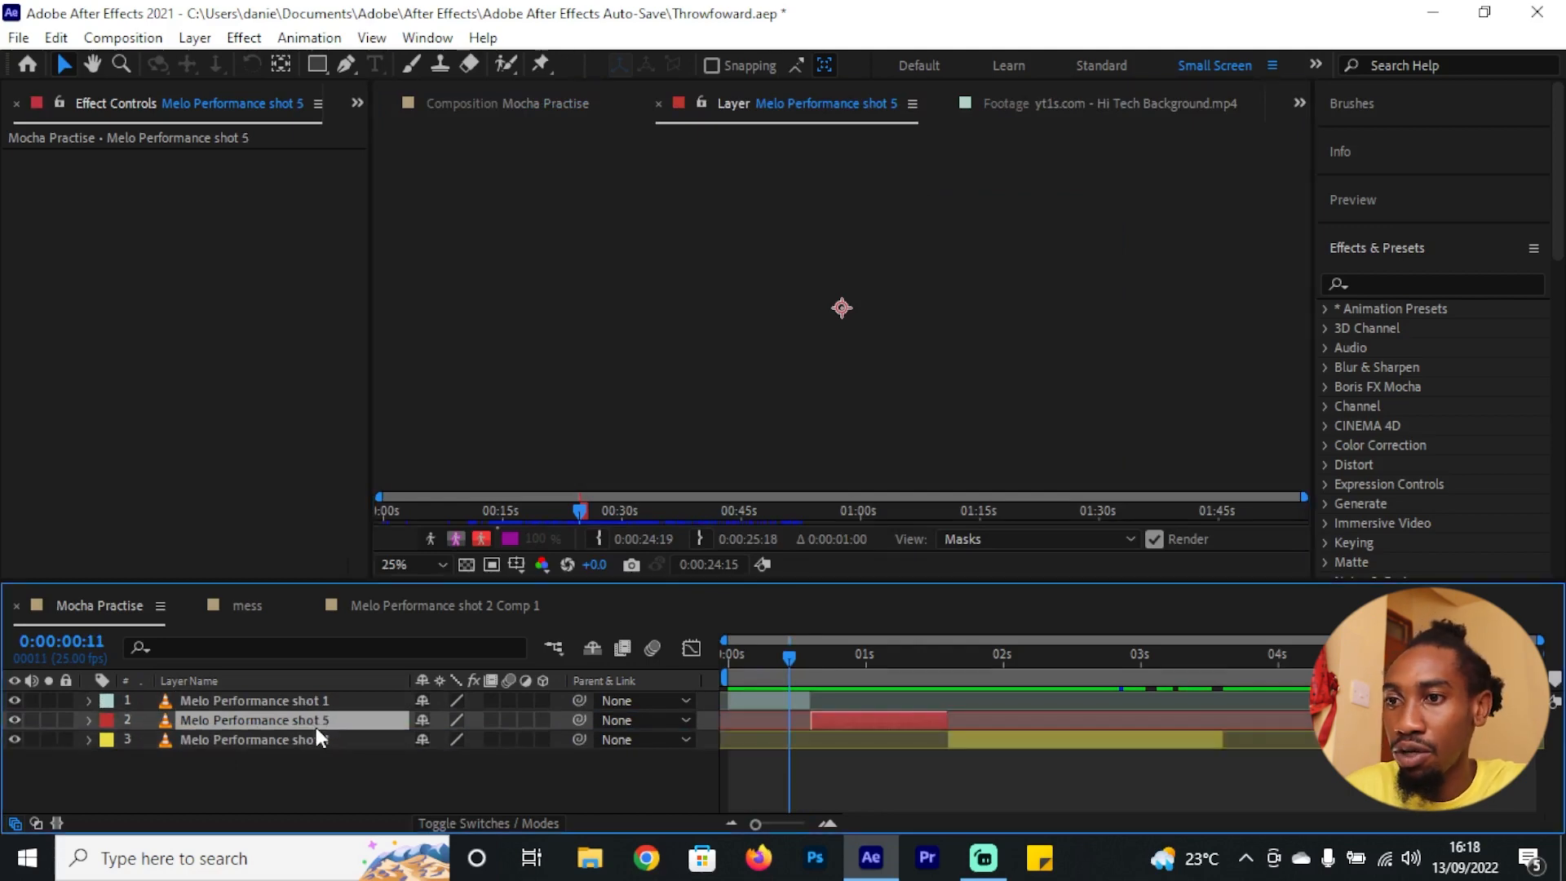
pyautogui.press('Return')
pyautogui.click(331, 721)
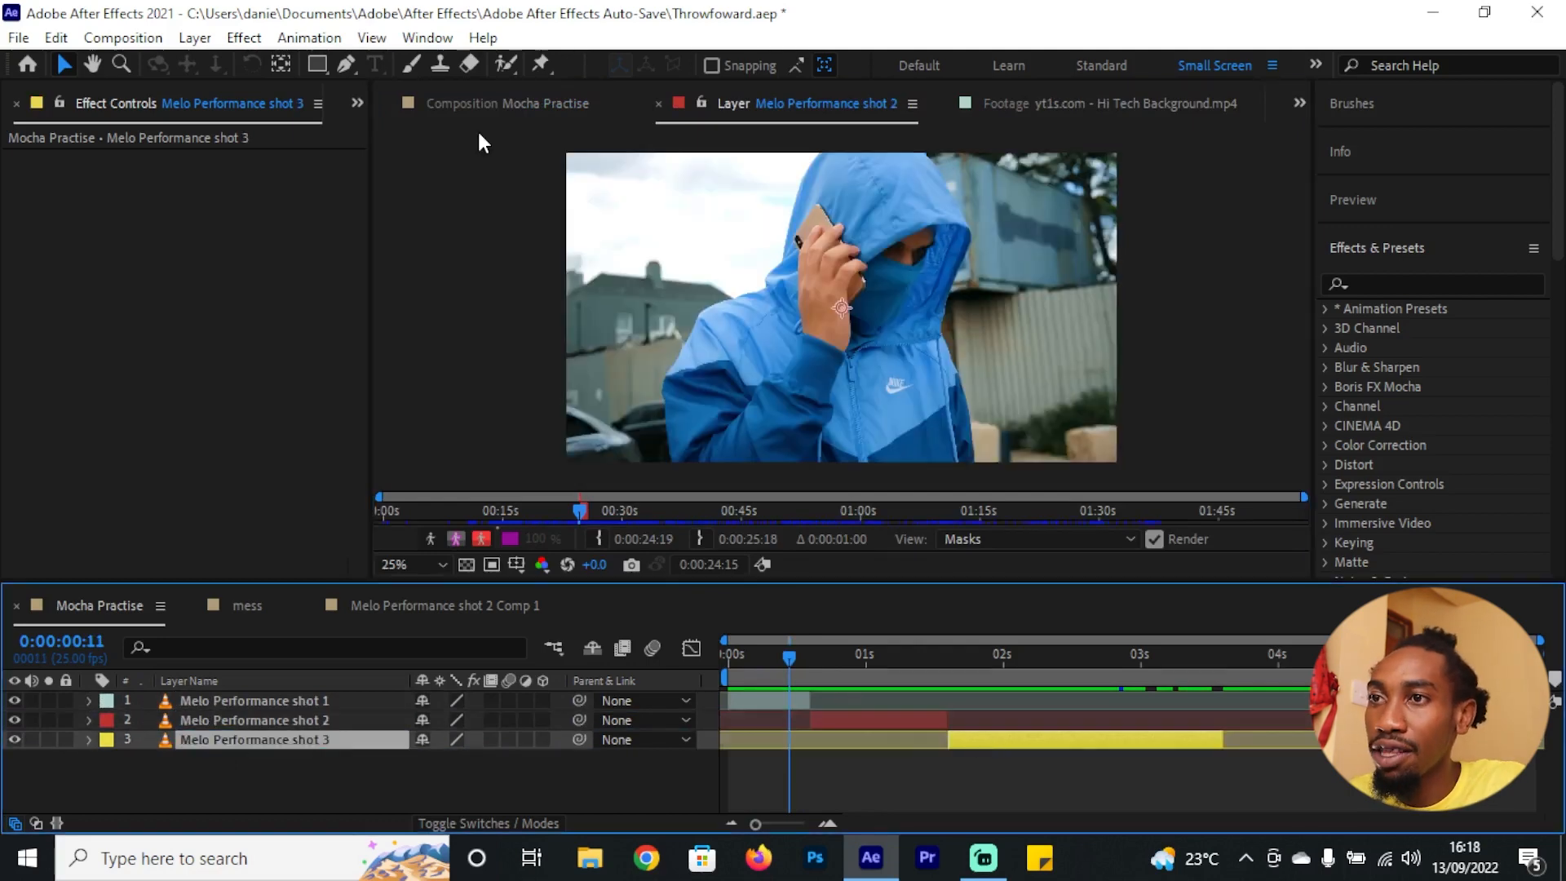
pyautogui.click(468, 104)
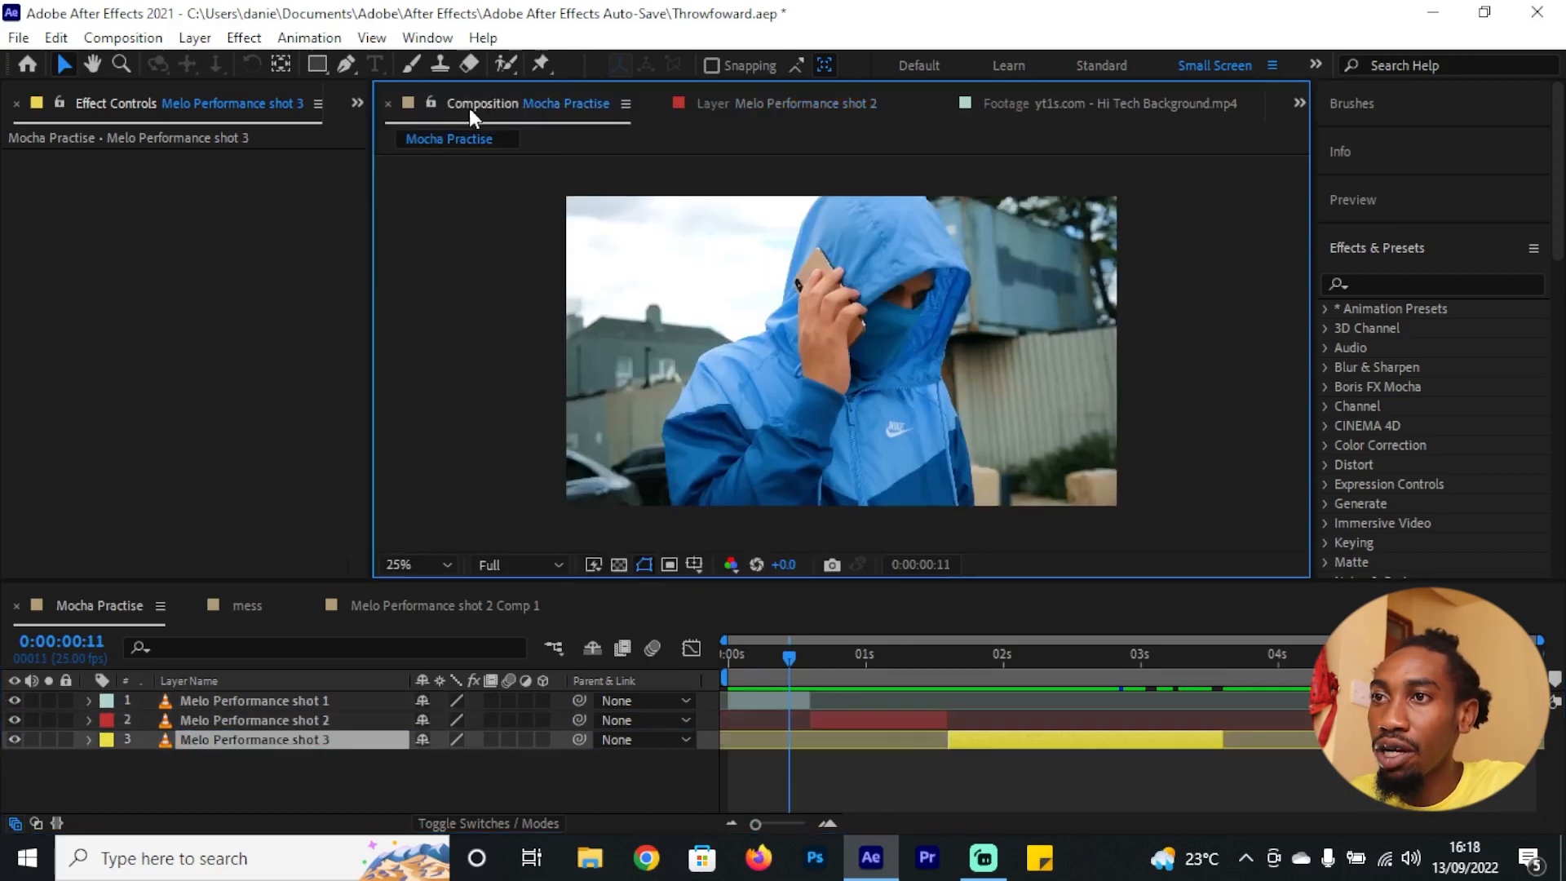
# Step: Apply the Mocha AE effect to the Melo Performance shot 2 layer
pyautogui.moveTo(790, 678); pyautogui.dragTo(1108, 714)
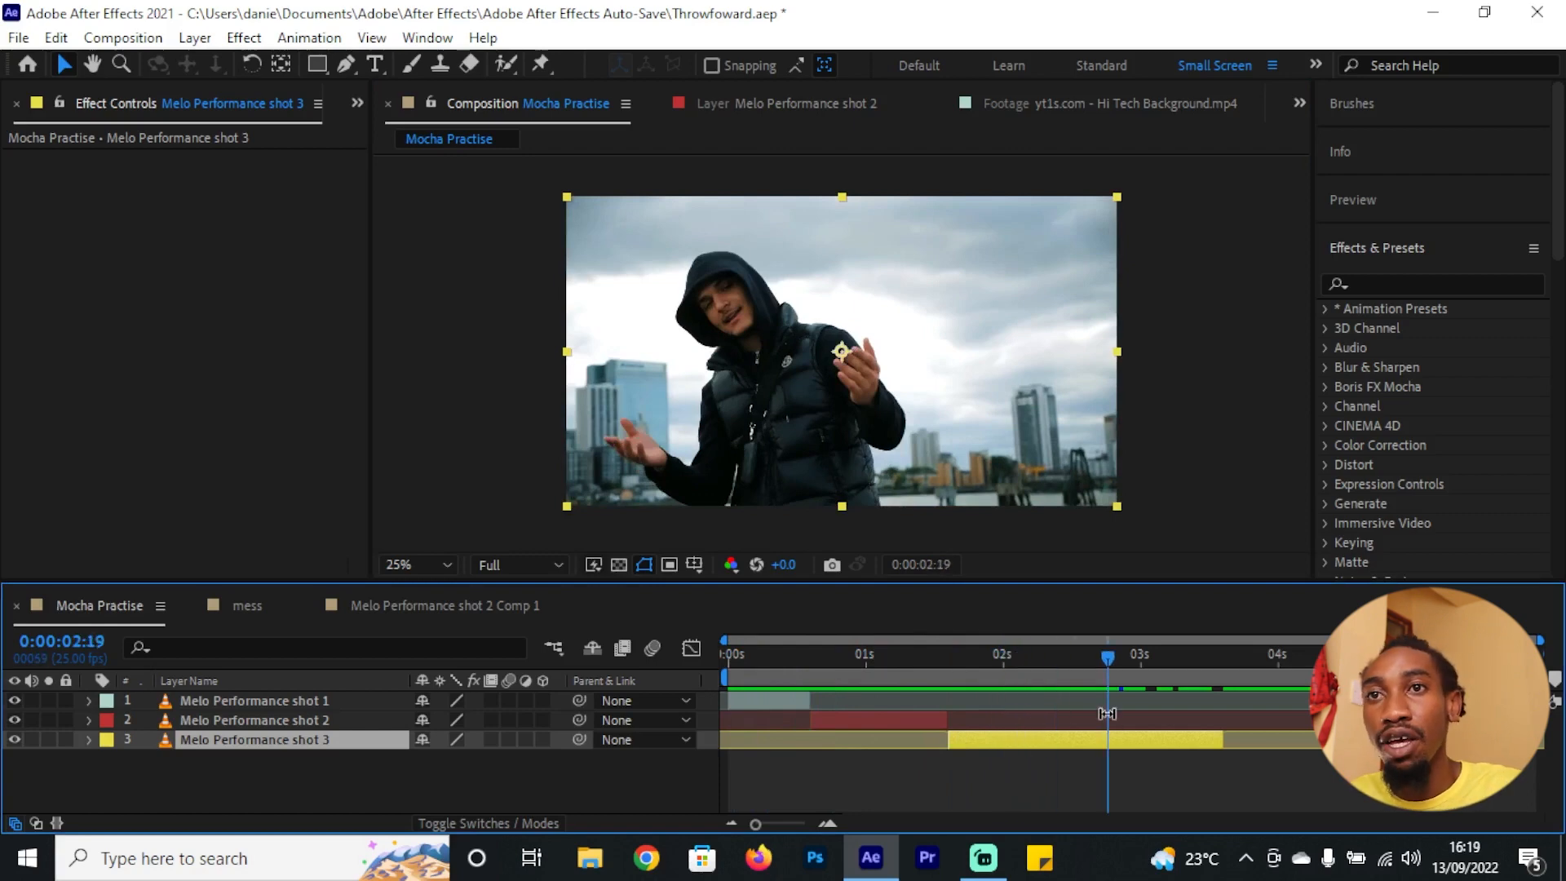
pyautogui.moveTo(868, 653); pyautogui.dragTo(810, 648)
pyautogui.click(853, 724)
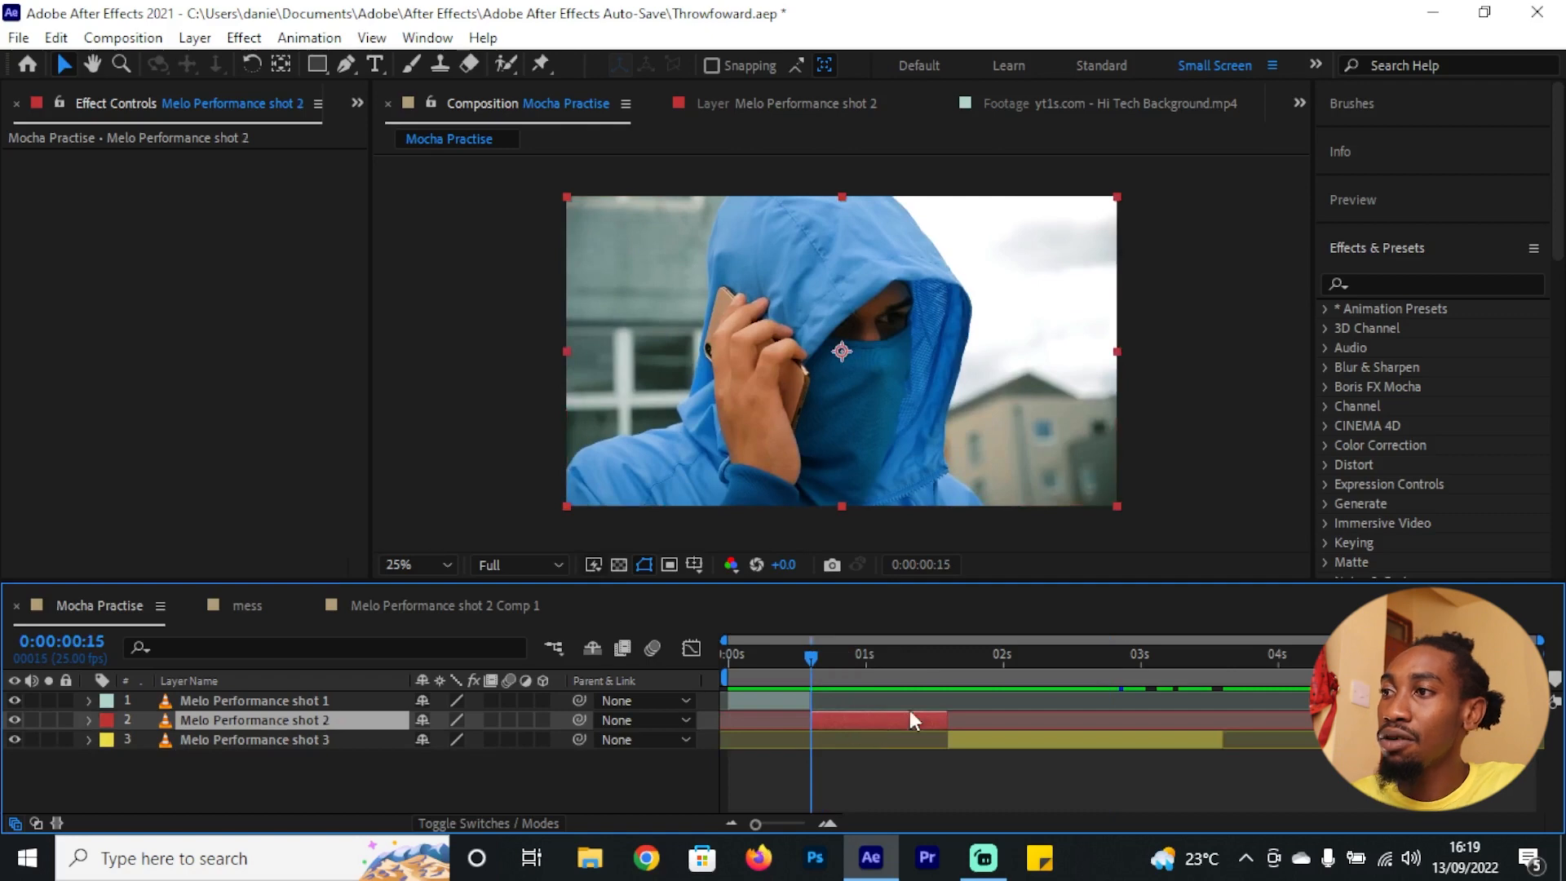
pyautogui.click(1444, 285)
pyautogui.write('mocha')
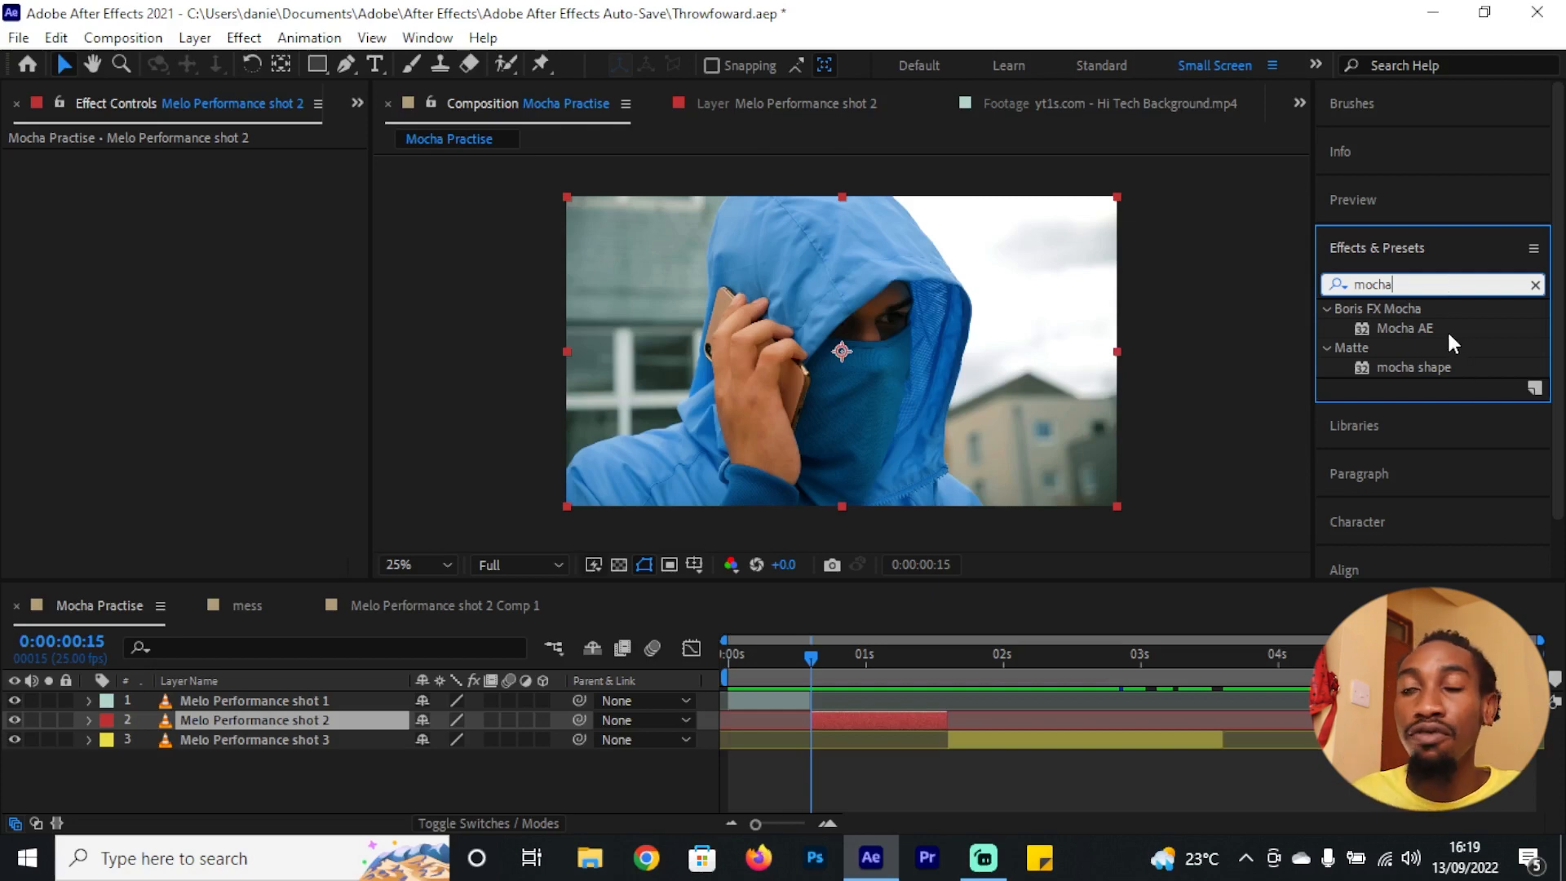
pyautogui.click(1424, 330)
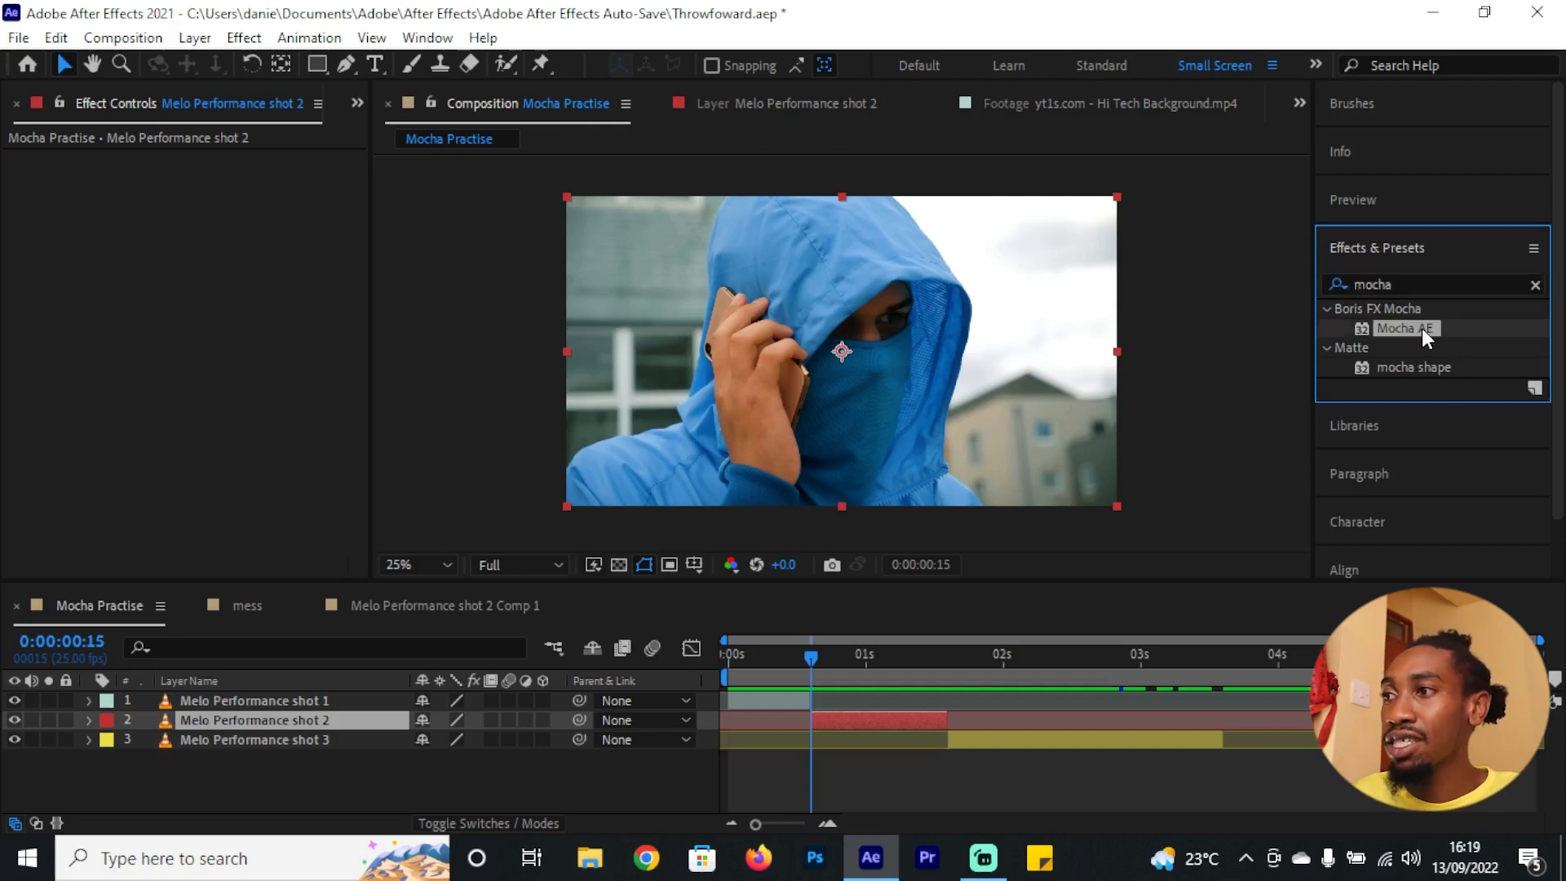
pyautogui.moveTo(1417, 330); pyautogui.dragTo(879, 718)
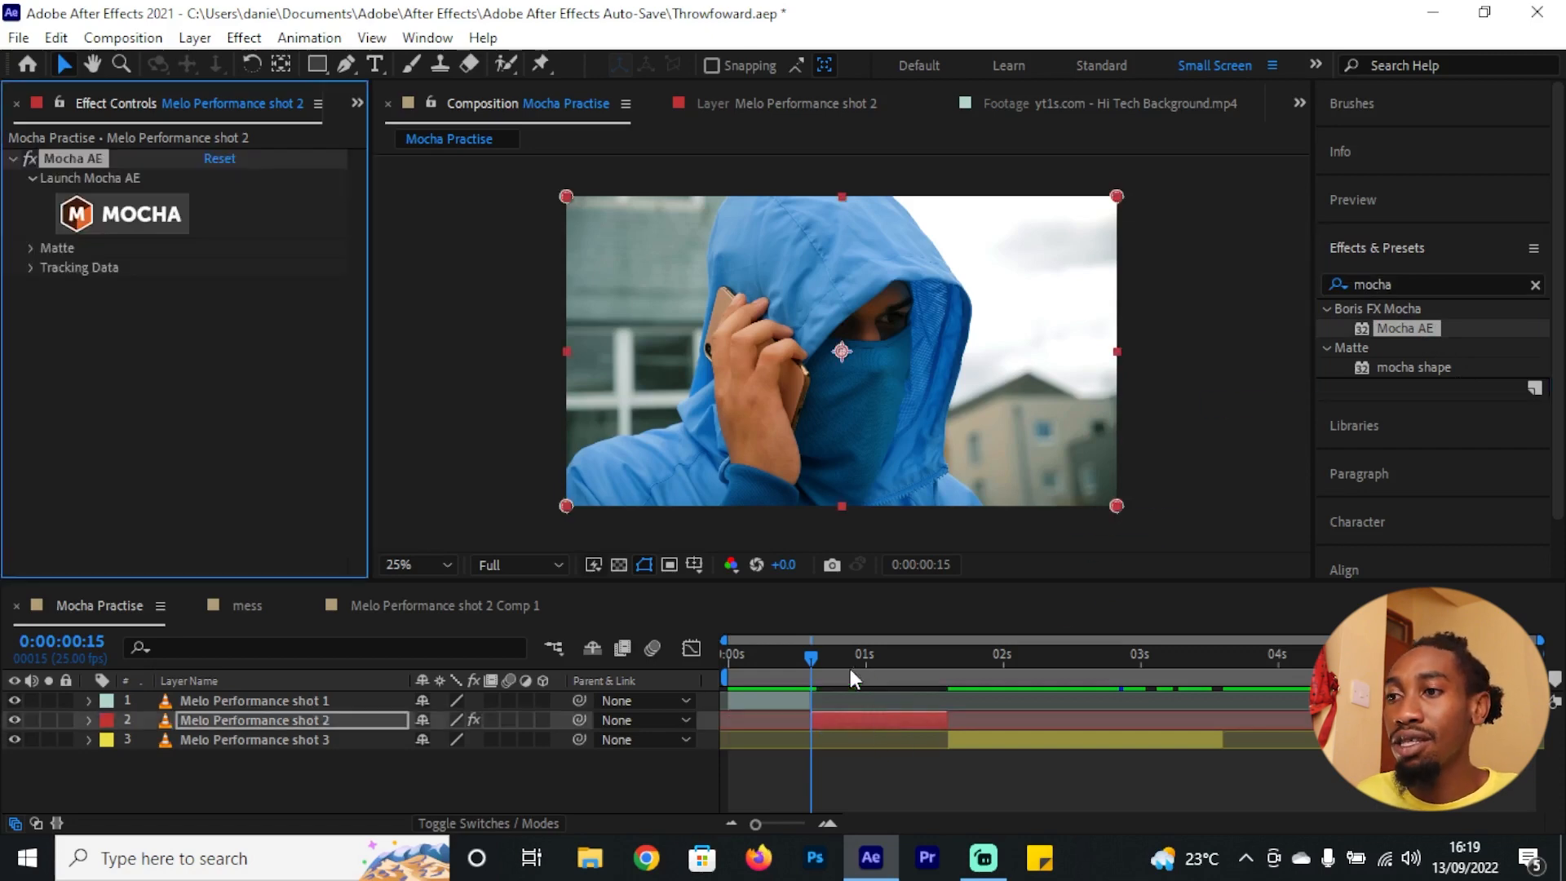
# Step: Launch Mocha AE for Melo Performance shot 2 with the current time at the start of the clip
pyautogui.moveTo(820, 654)
pyautogui.mouseDown()
pyautogui.moveTo(923, 667)
pyautogui.moveTo(818, 665)
pyautogui.mouseUp()
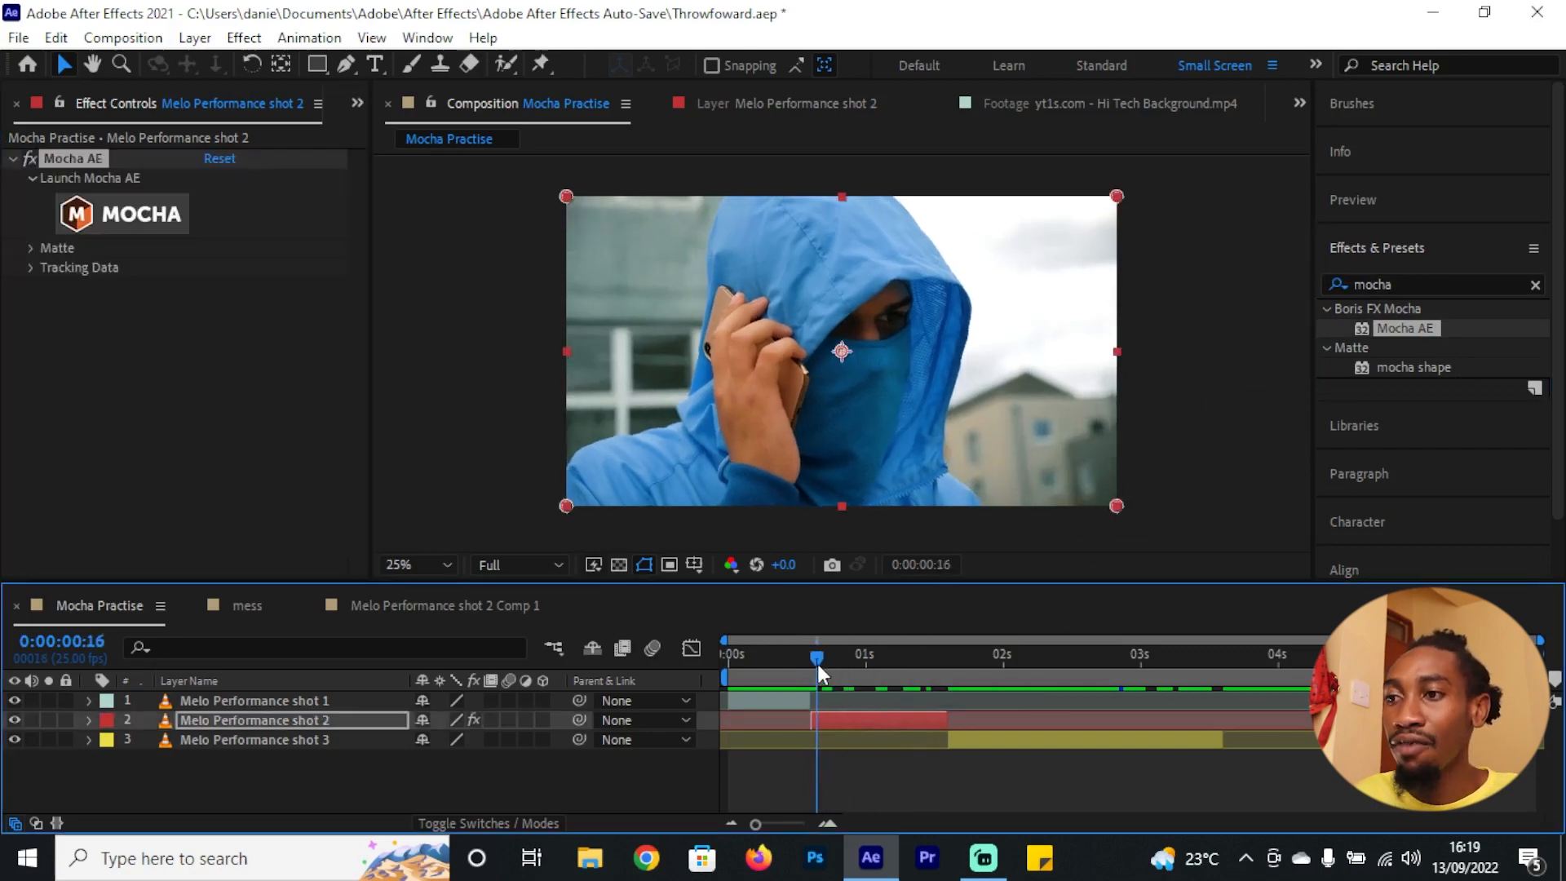
pyautogui.click(81, 160)
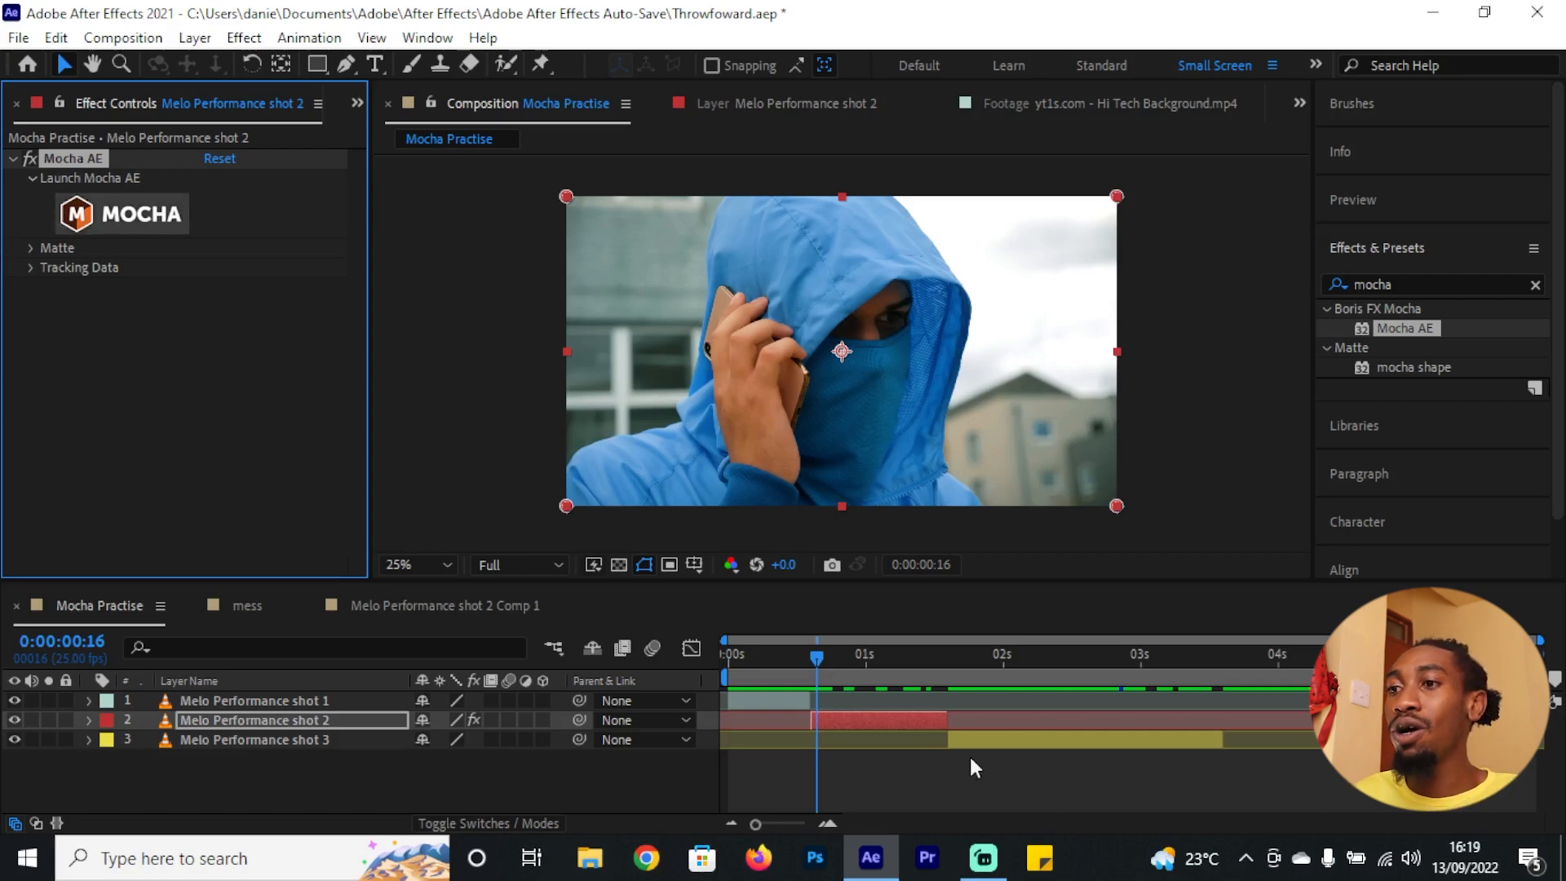
pyautogui.moveTo(818, 659); pyautogui.dragTo(814, 674)
pyautogui.click(115, 221)
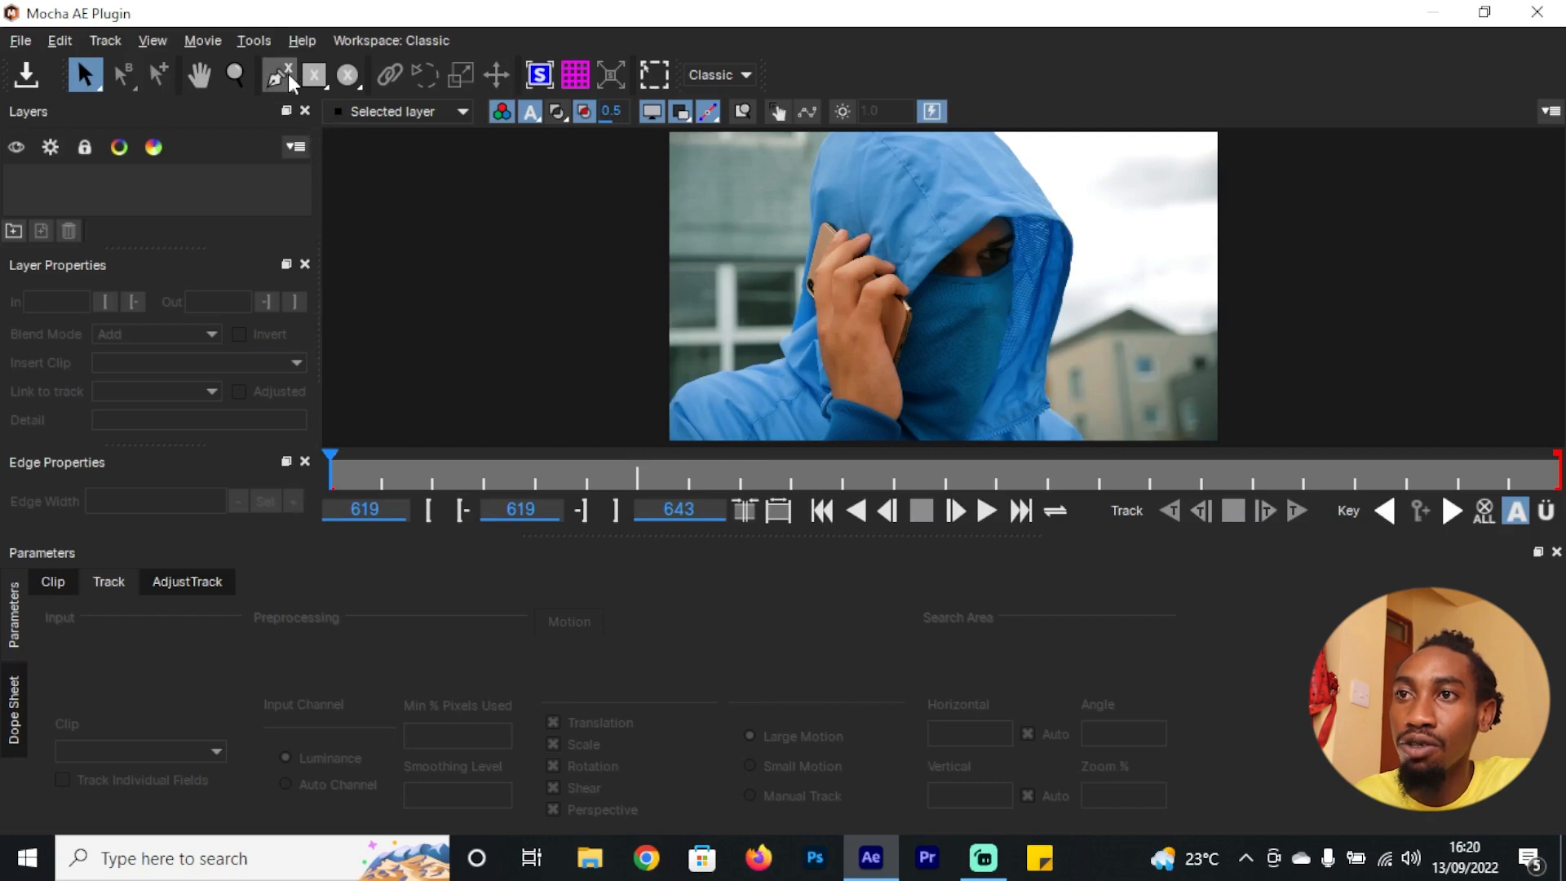
# Step: Draw a closed X-spline around the eyes and blue face covering inside the hood, following the hood's inner edge, phone and wrist
pyautogui.click(286, 83)
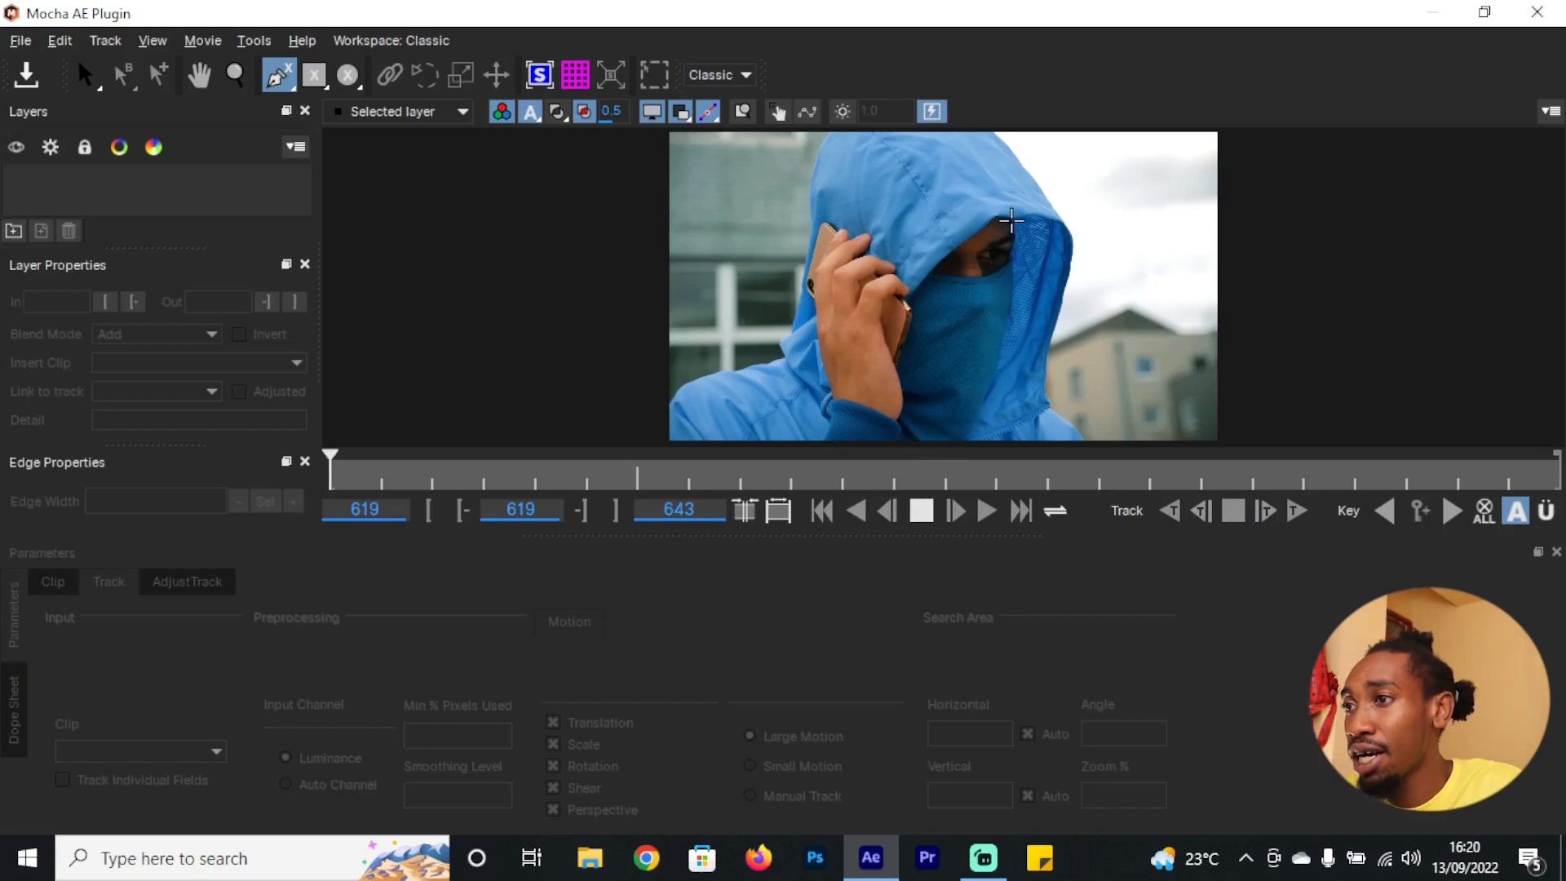
pyautogui.click(1013, 222)
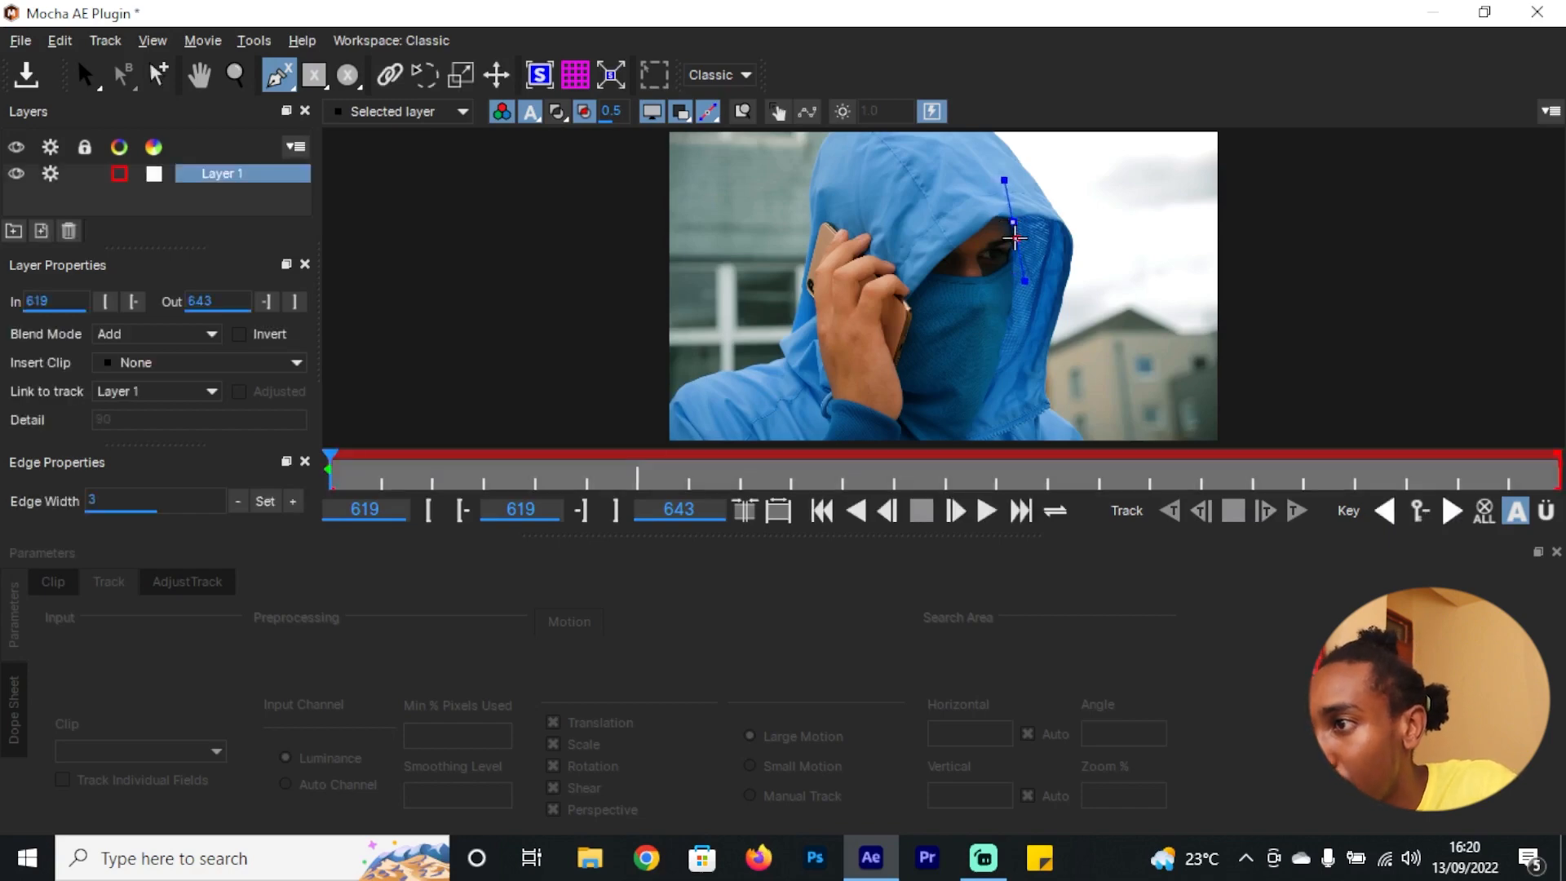
pyautogui.click(1015, 243)
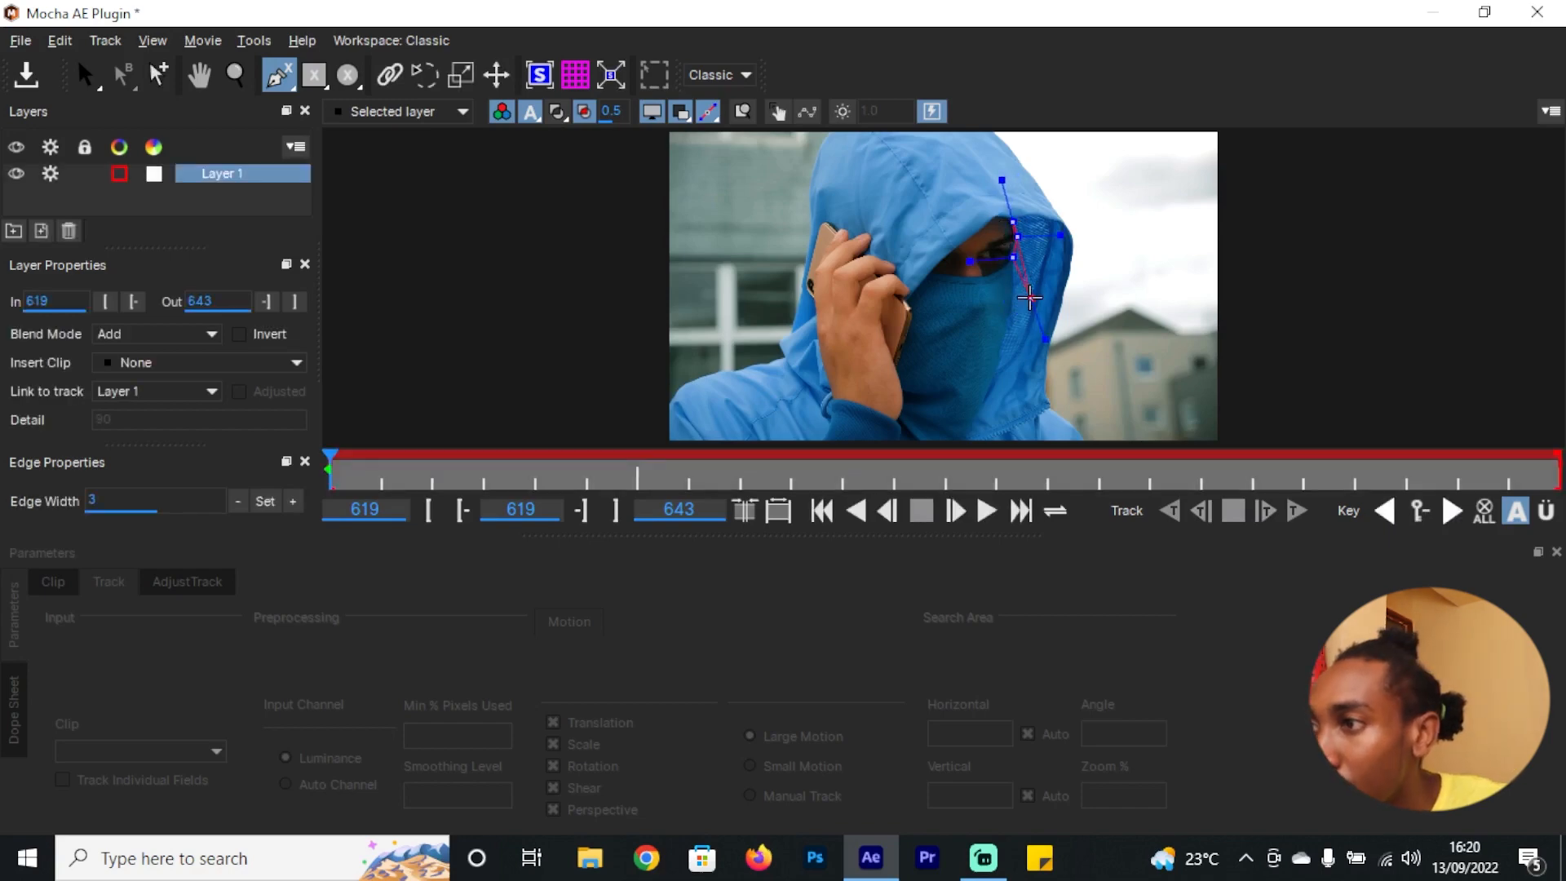
pyautogui.click(1016, 284)
pyautogui.click(1013, 308)
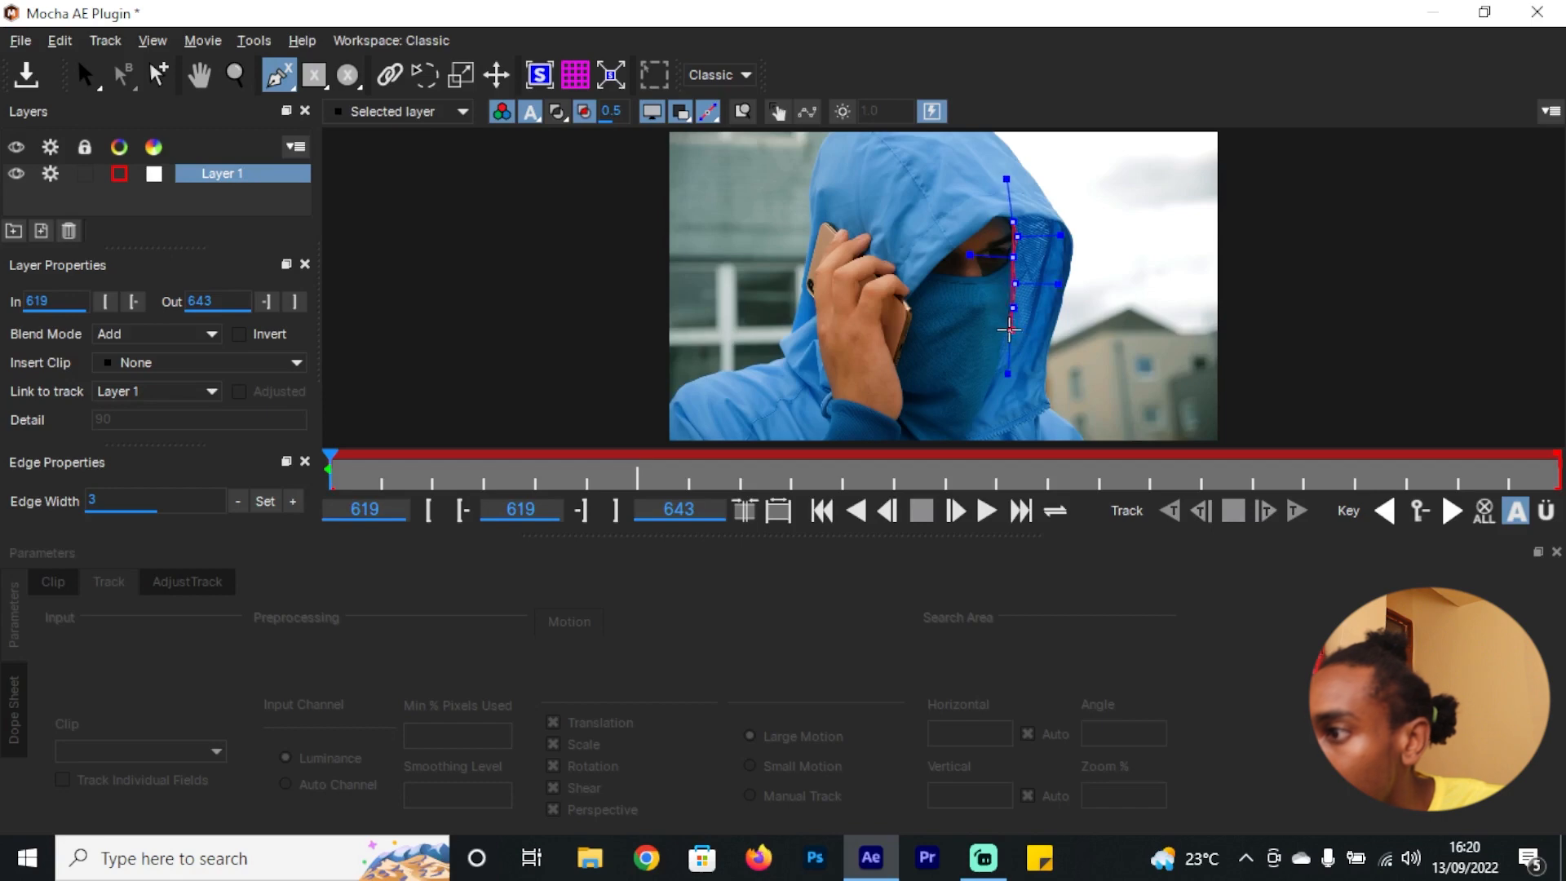
pyautogui.click(1011, 332)
pyautogui.click(1006, 343)
pyautogui.click(1001, 361)
pyautogui.click(999, 380)
pyautogui.click(987, 400)
pyautogui.click(979, 427)
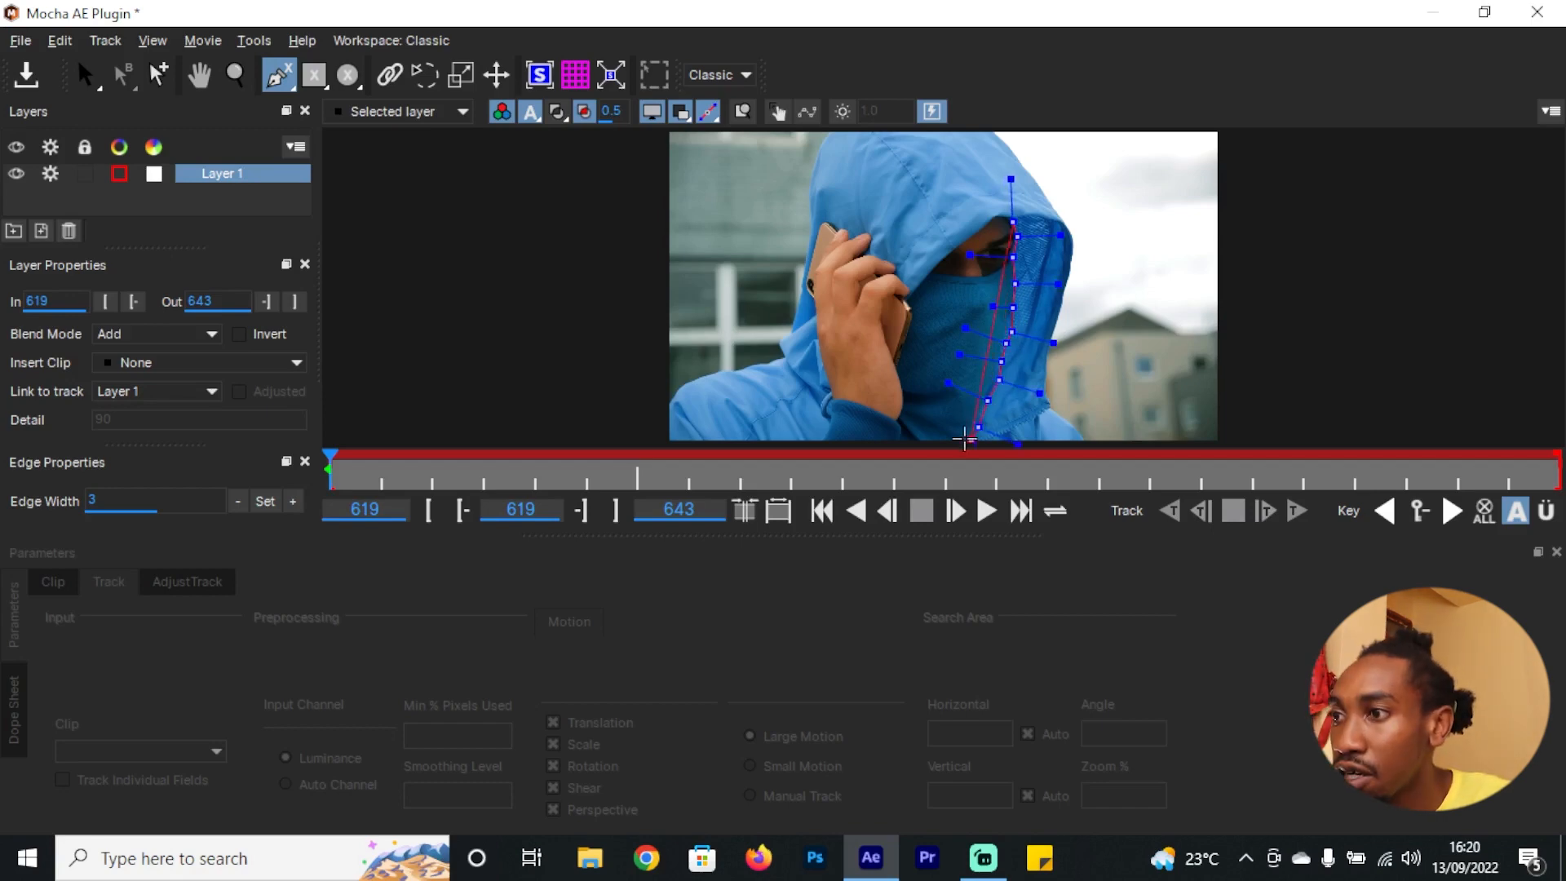
pyautogui.click(971, 440)
pyautogui.click(949, 437)
pyautogui.click(918, 417)
pyautogui.click(903, 413)
pyautogui.click(906, 386)
pyautogui.click(895, 367)
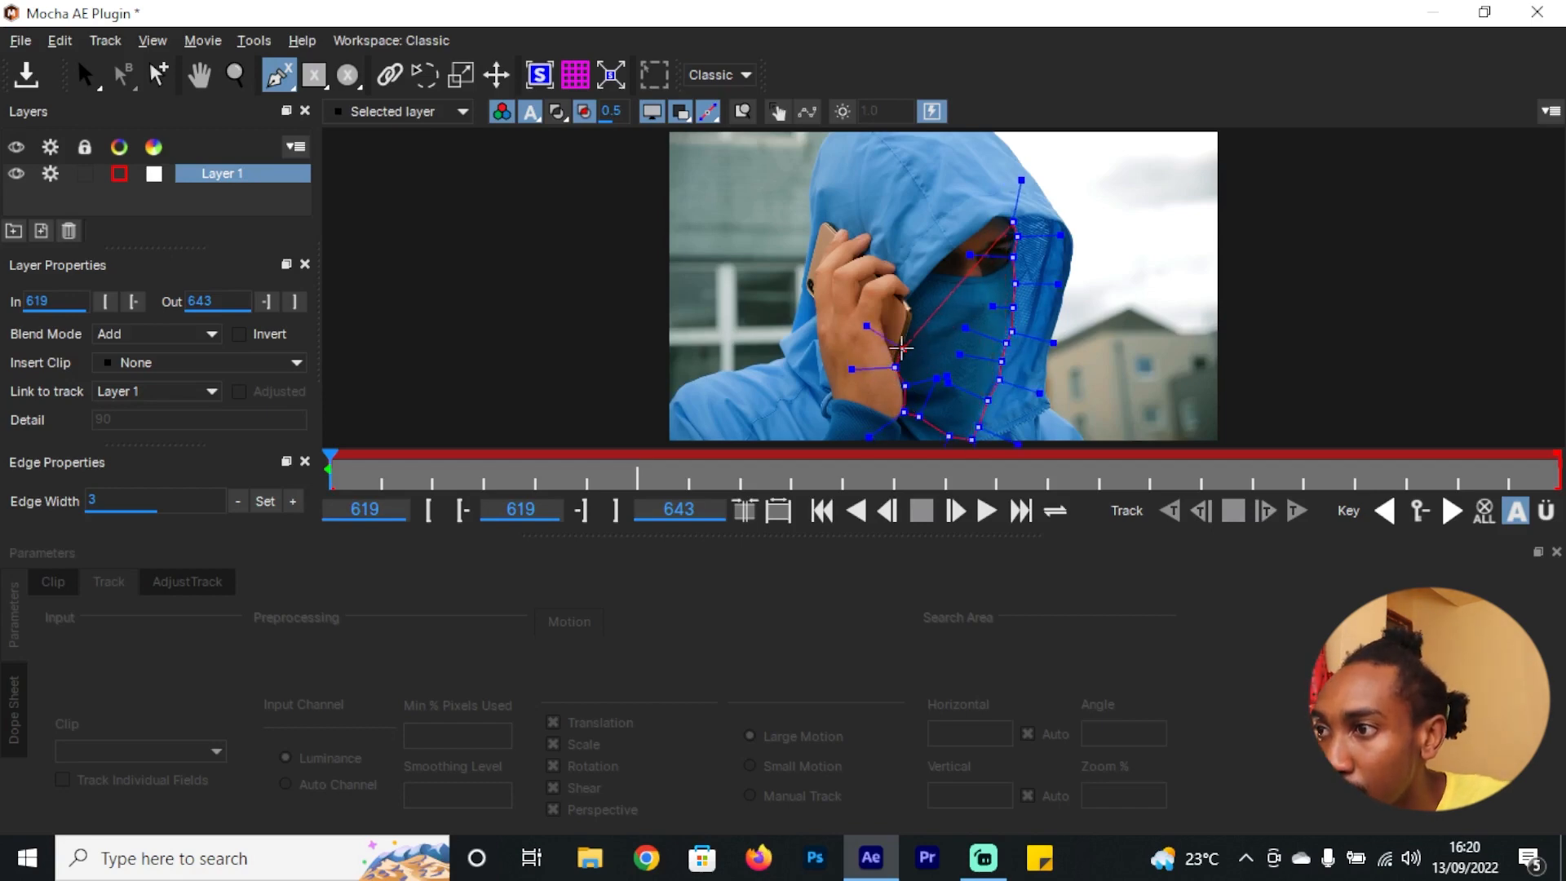
pyautogui.click(907, 344)
pyautogui.click(915, 313)
pyautogui.click(905, 303)
pyautogui.click(919, 288)
pyautogui.click(938, 268)
pyautogui.click(962, 242)
pyautogui.click(990, 227)
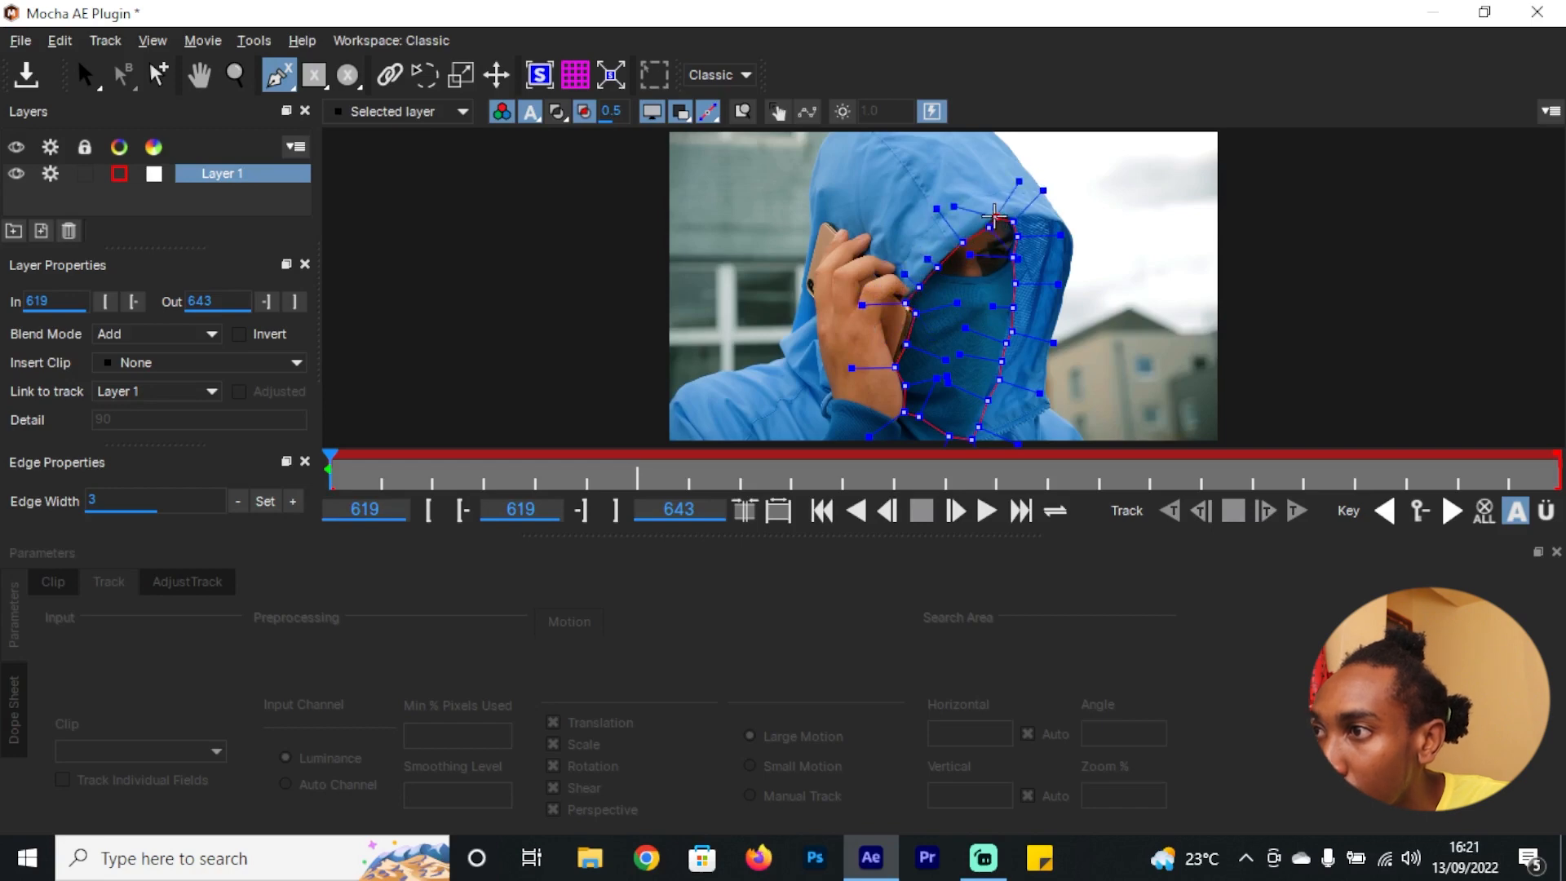
pyautogui.rightClick(996, 217)
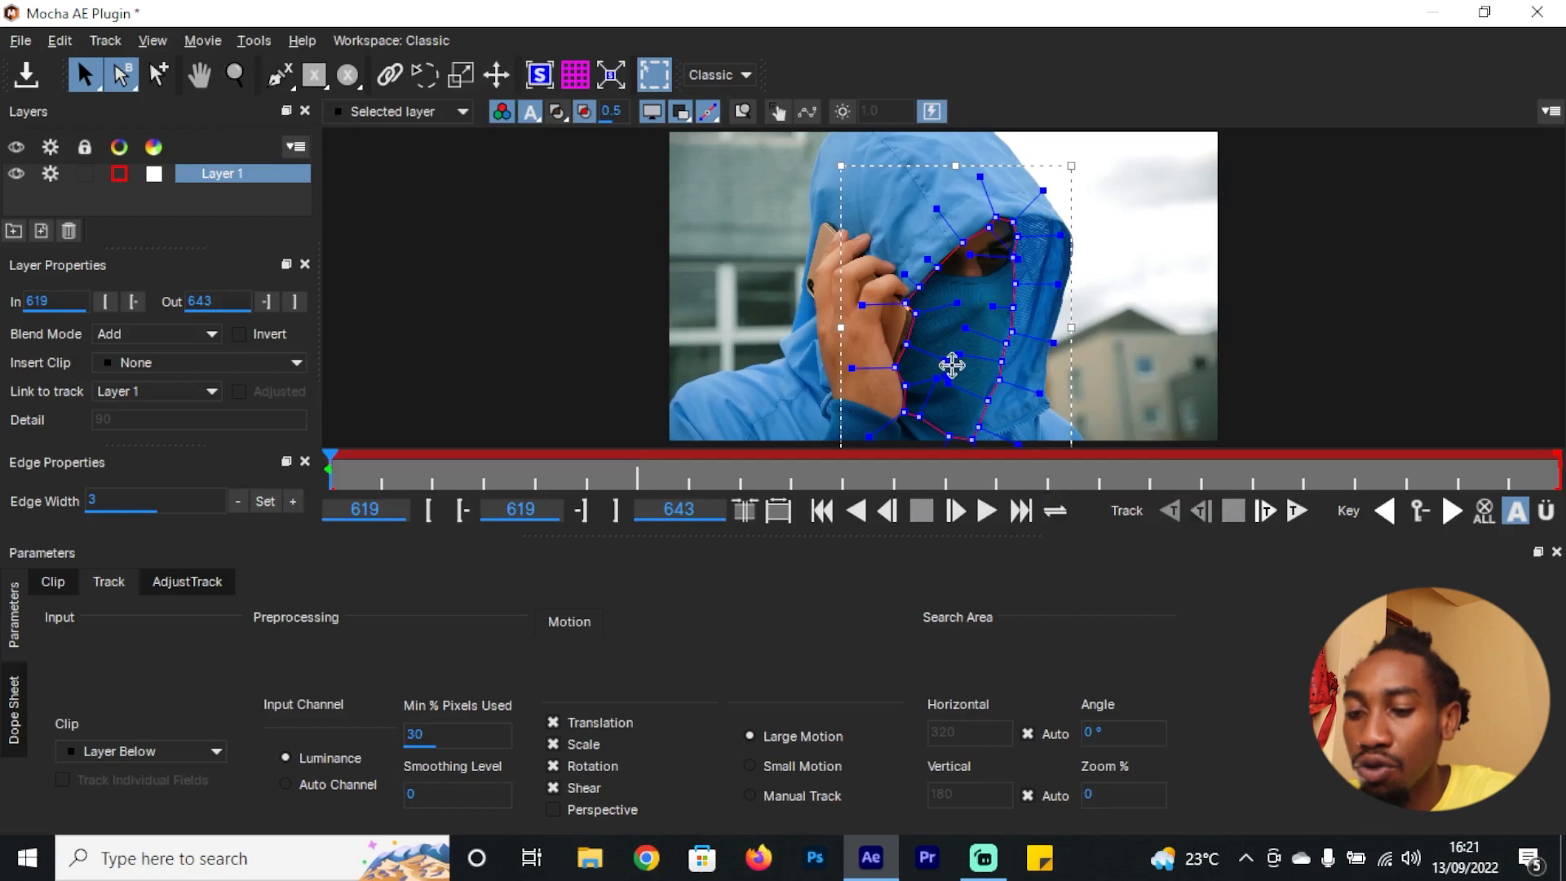
# Step: Zoom in on the lower part of the spline and examine how its edge follows the hand and phone
pyautogui.press('z')
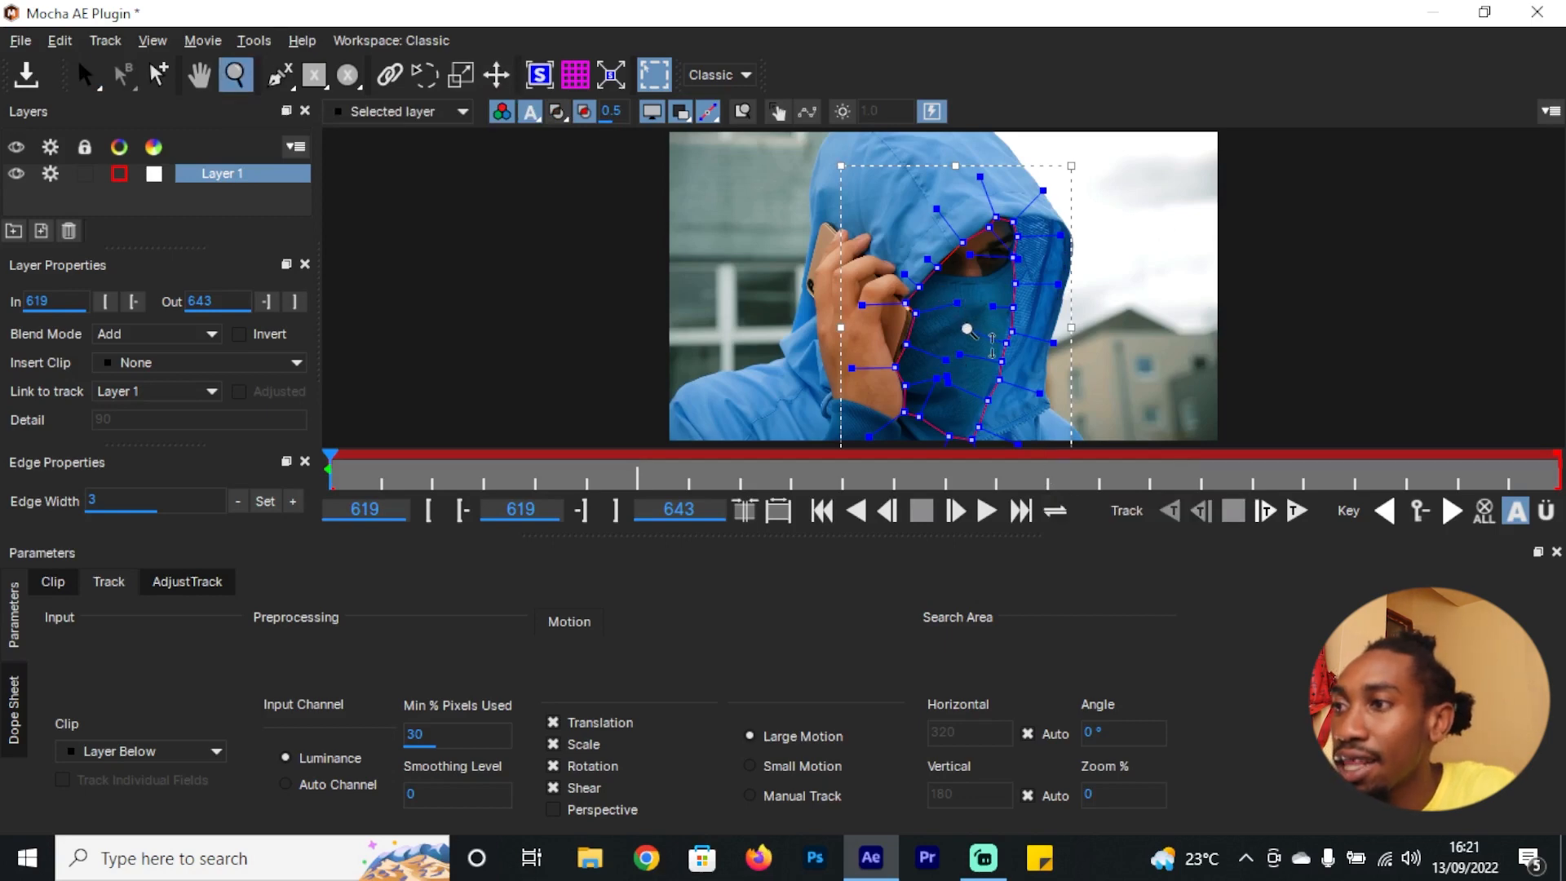
pyautogui.click(963, 286)
pyautogui.click(987, 264)
pyautogui.moveTo(985, 261); pyautogui.dragTo(988, 213)
pyautogui.moveTo(997, 386); pyautogui.dragTo(959, 288)
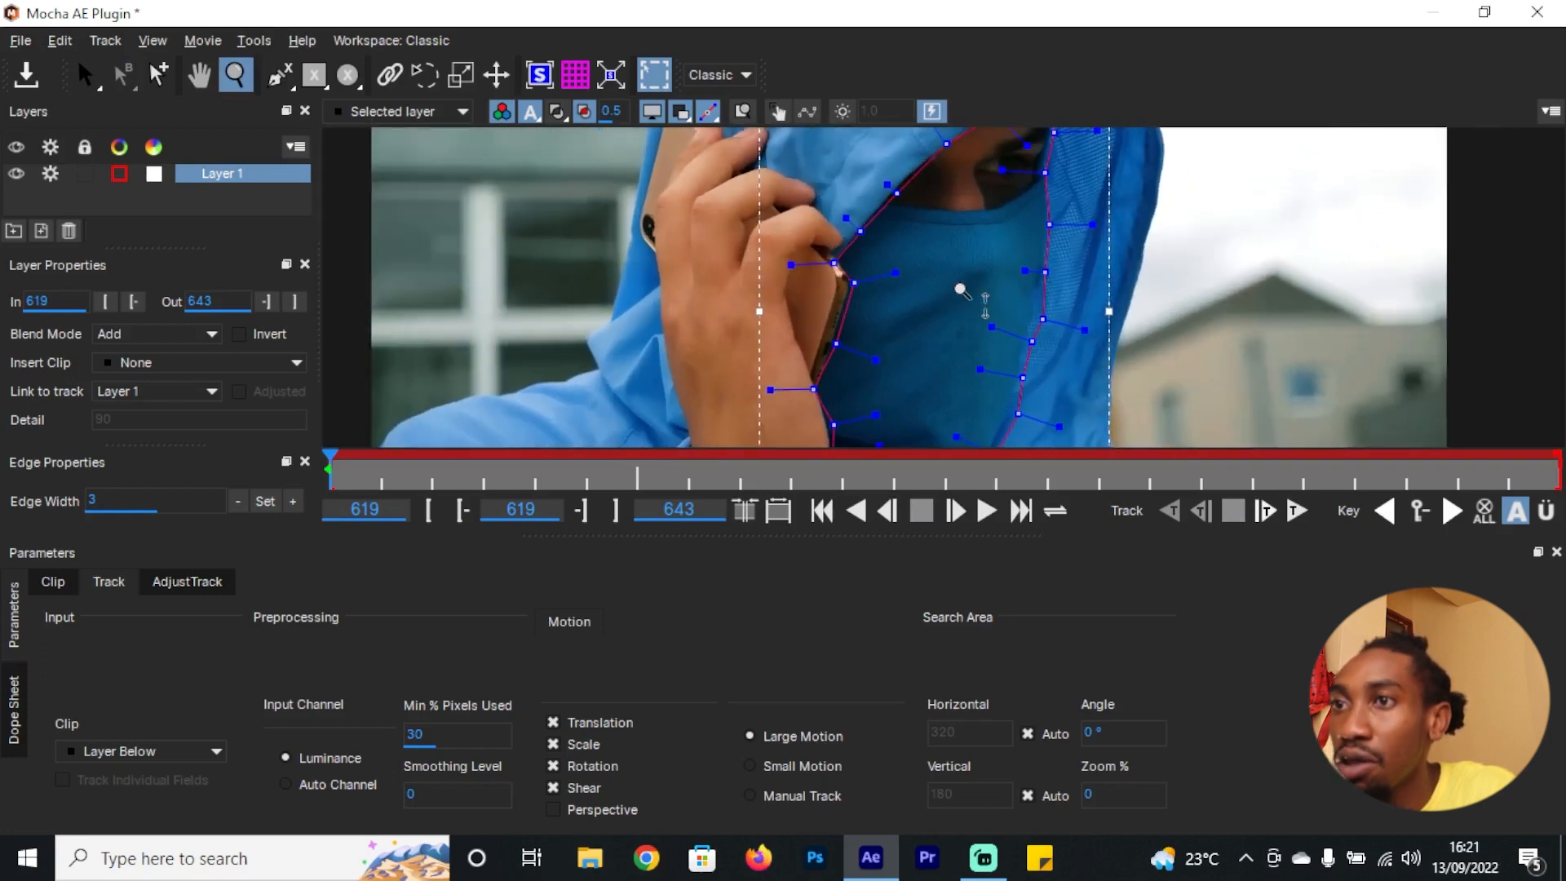
pyautogui.click(201, 77)
pyautogui.moveTo(849, 364); pyautogui.dragTo(933, 286)
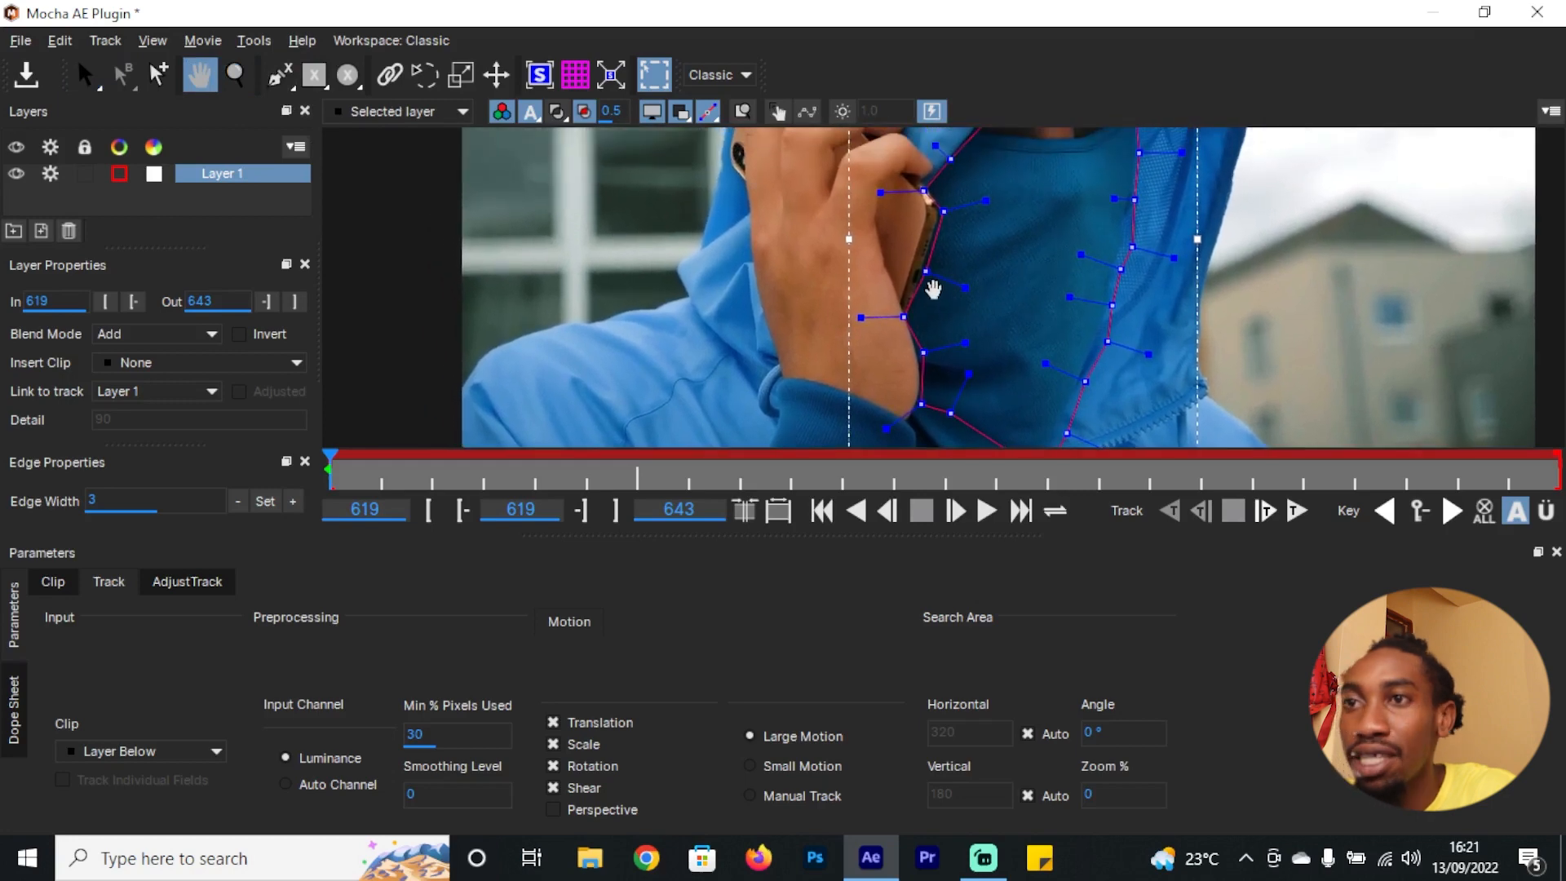
pyautogui.click(280, 77)
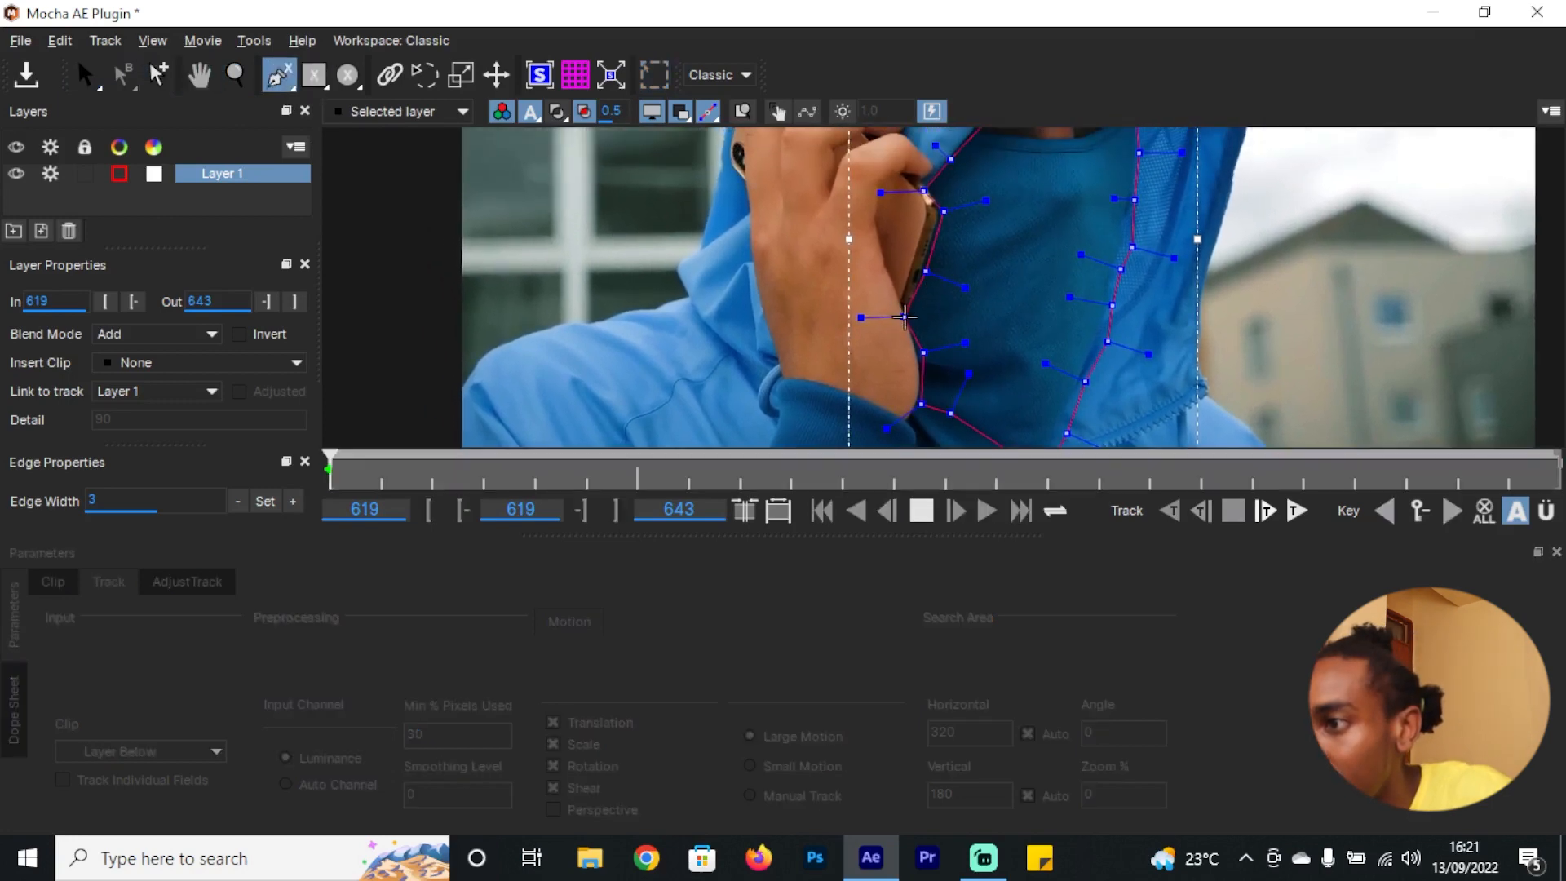
pyautogui.click(951, 334)
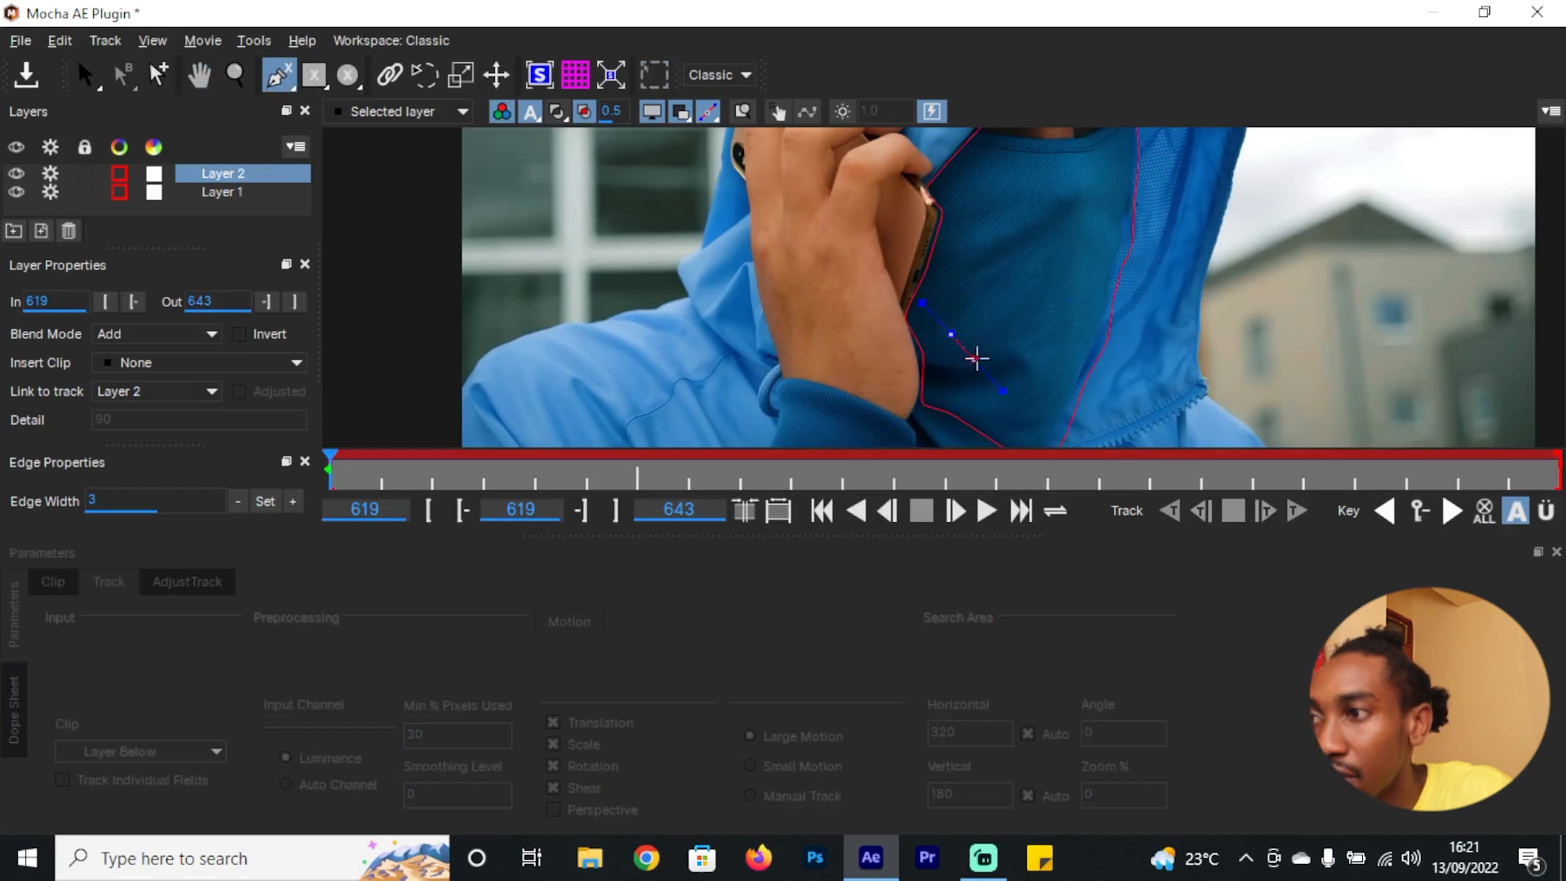
pyautogui.hotkey('ctrl', 'z')
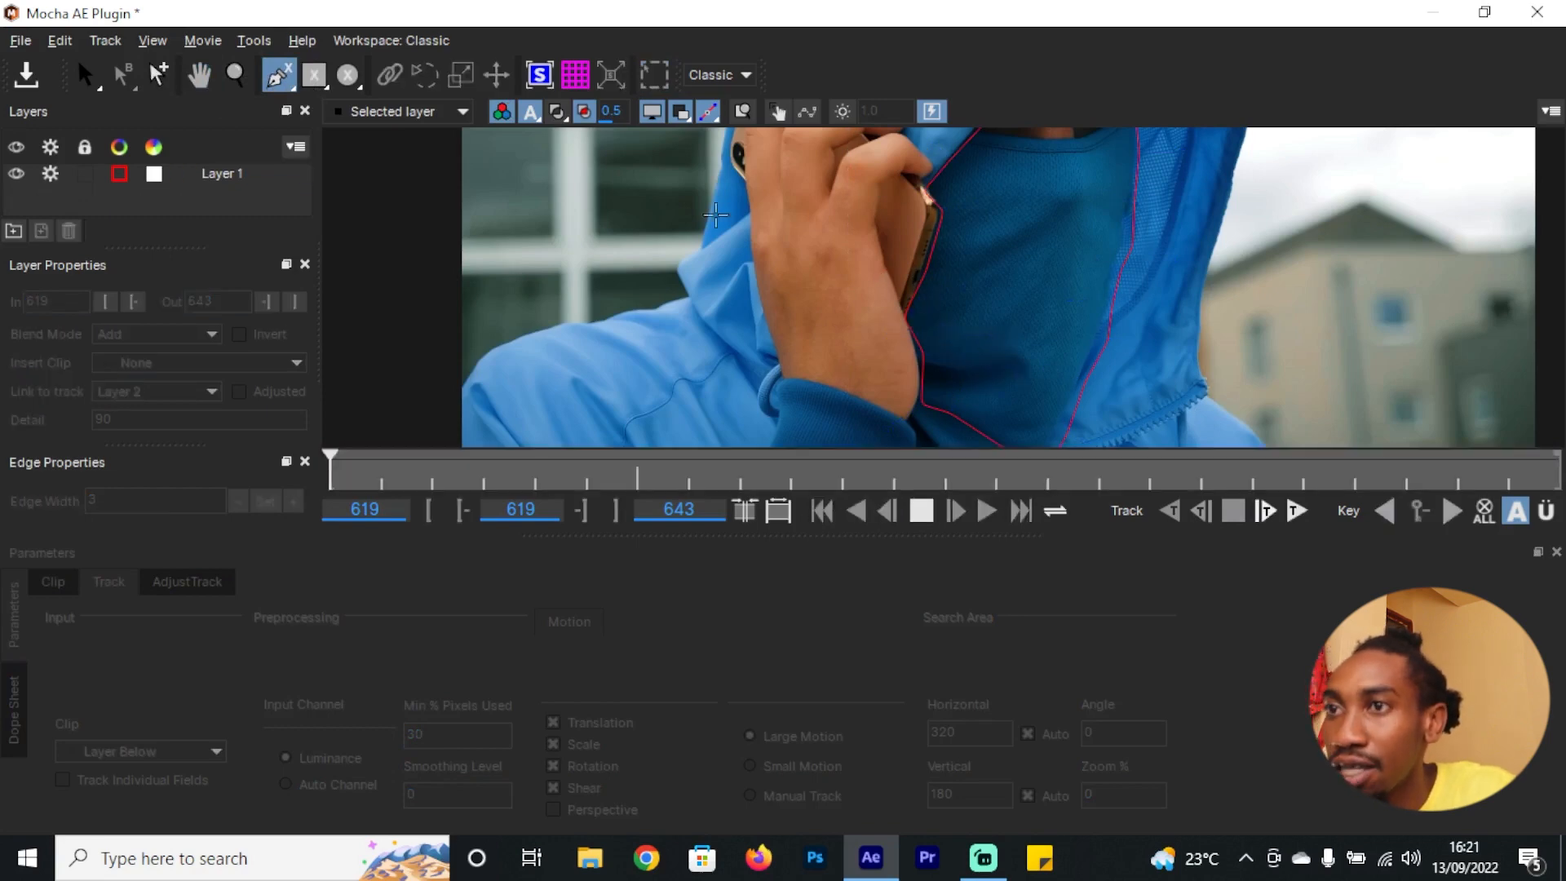
# Step: Adjust the spline points of Layer 1 along the phone, hand and wrist so the edge follows their contour
pyautogui.click(199, 179)
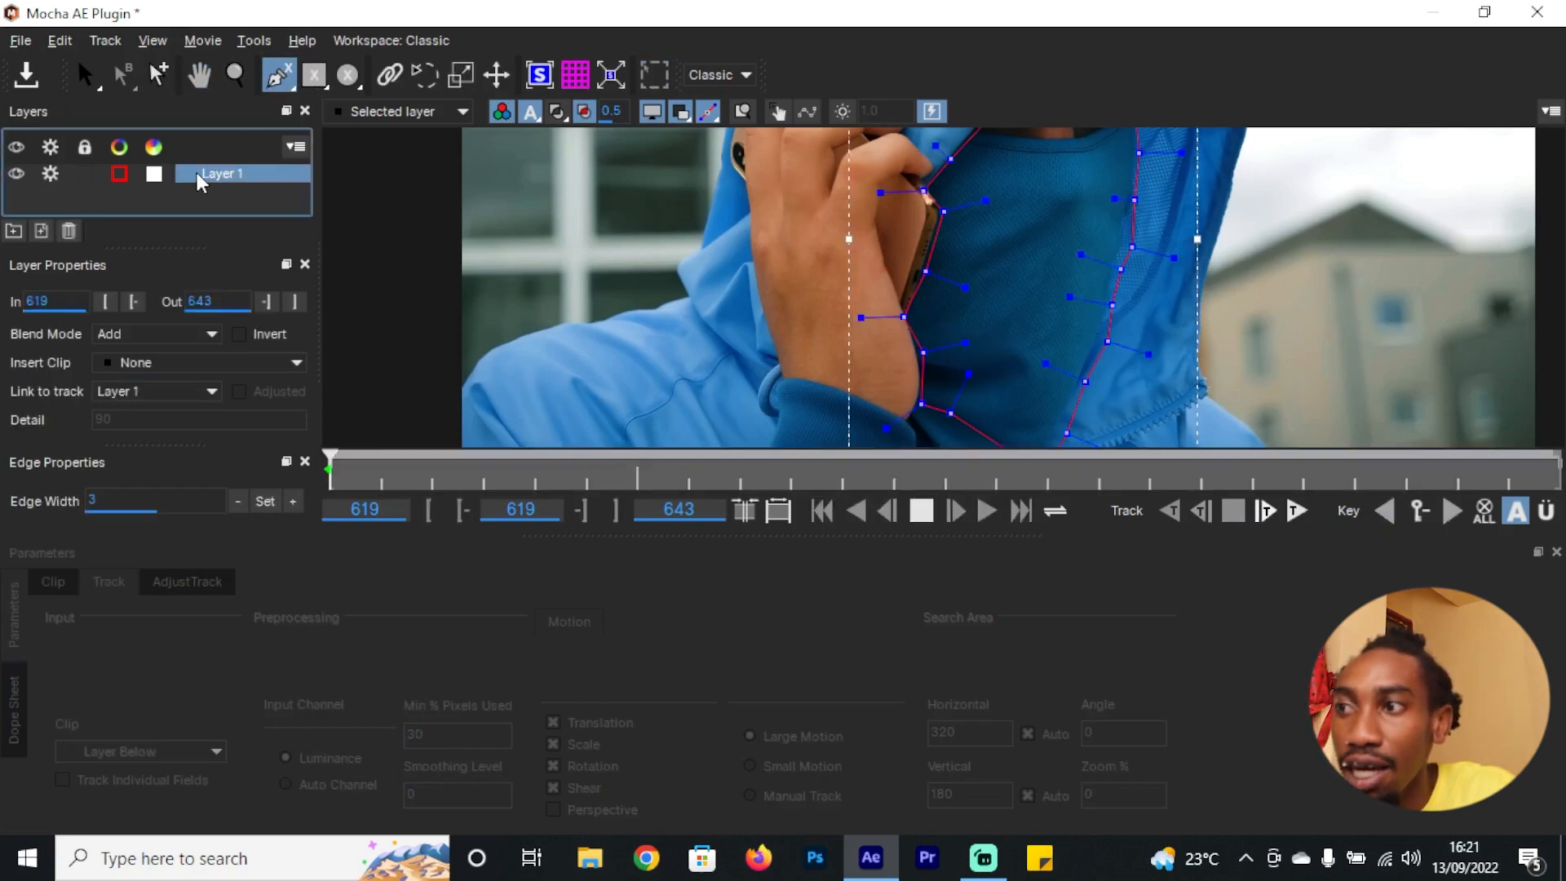
pyautogui.click(120, 74)
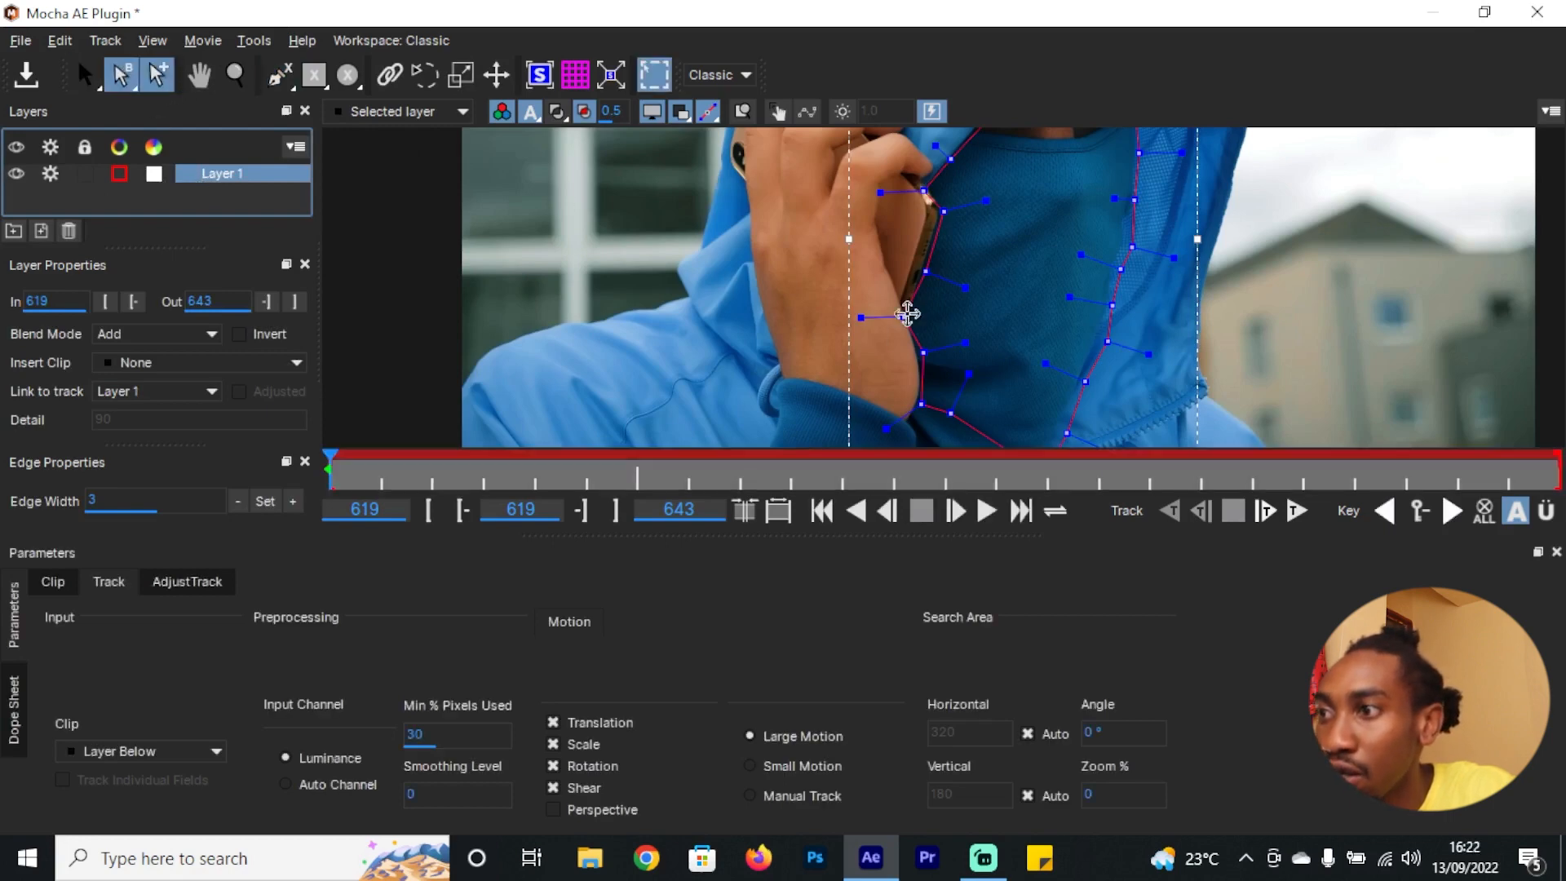
pyautogui.moveTo(908, 314); pyautogui.dragTo(910, 421)
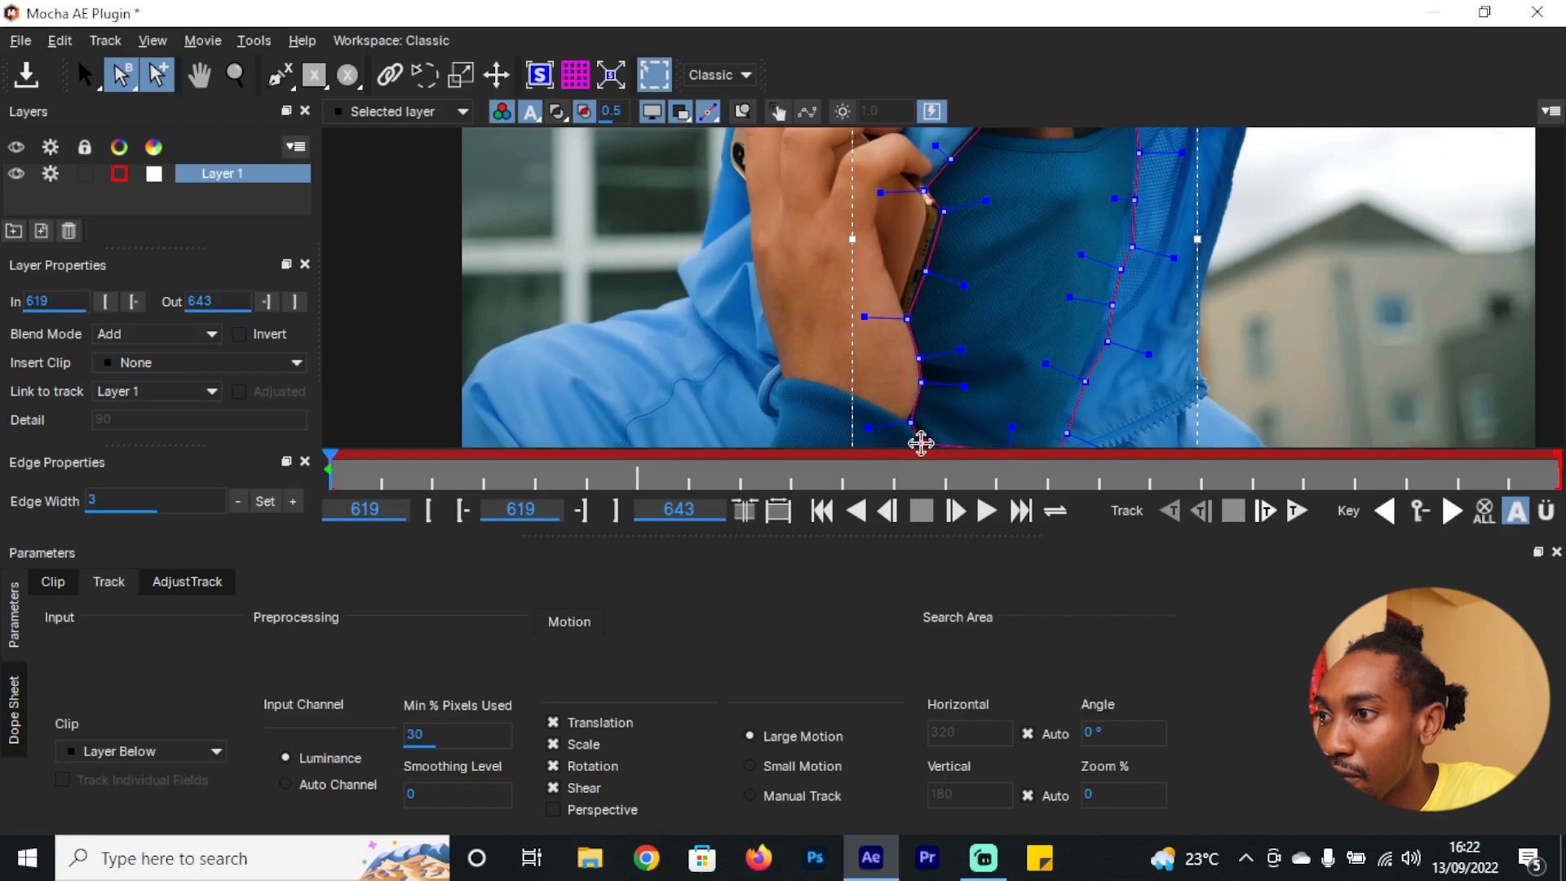
pyautogui.click(371, 481)
pyautogui.click(351, 482)
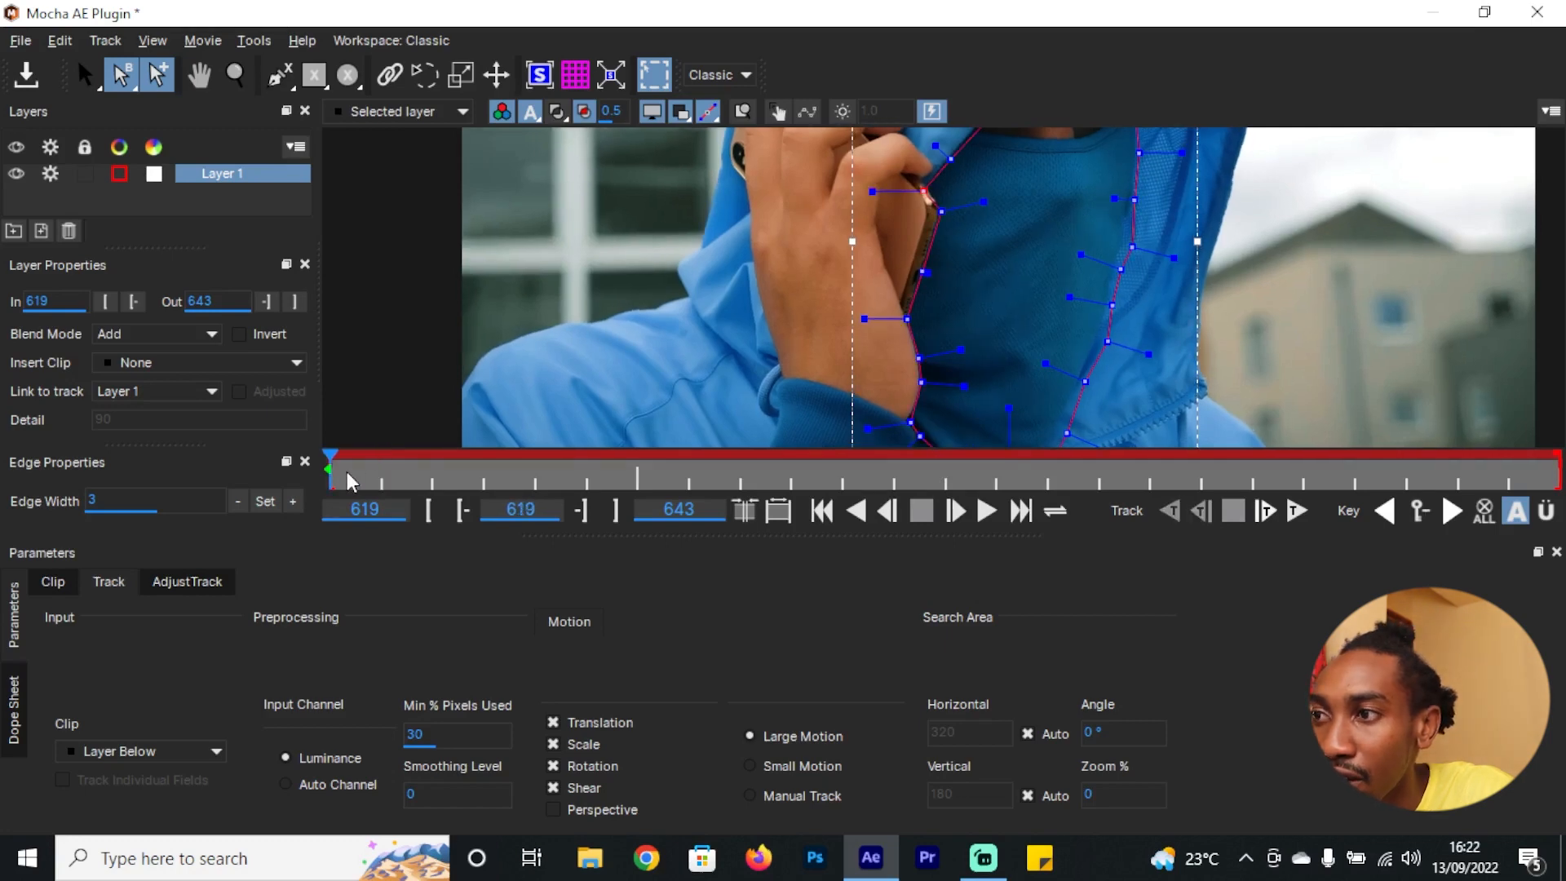
# Step: Reposition the spline points around the eyes and upper hood opening to follow the hood's inner edge
pyautogui.press('x')
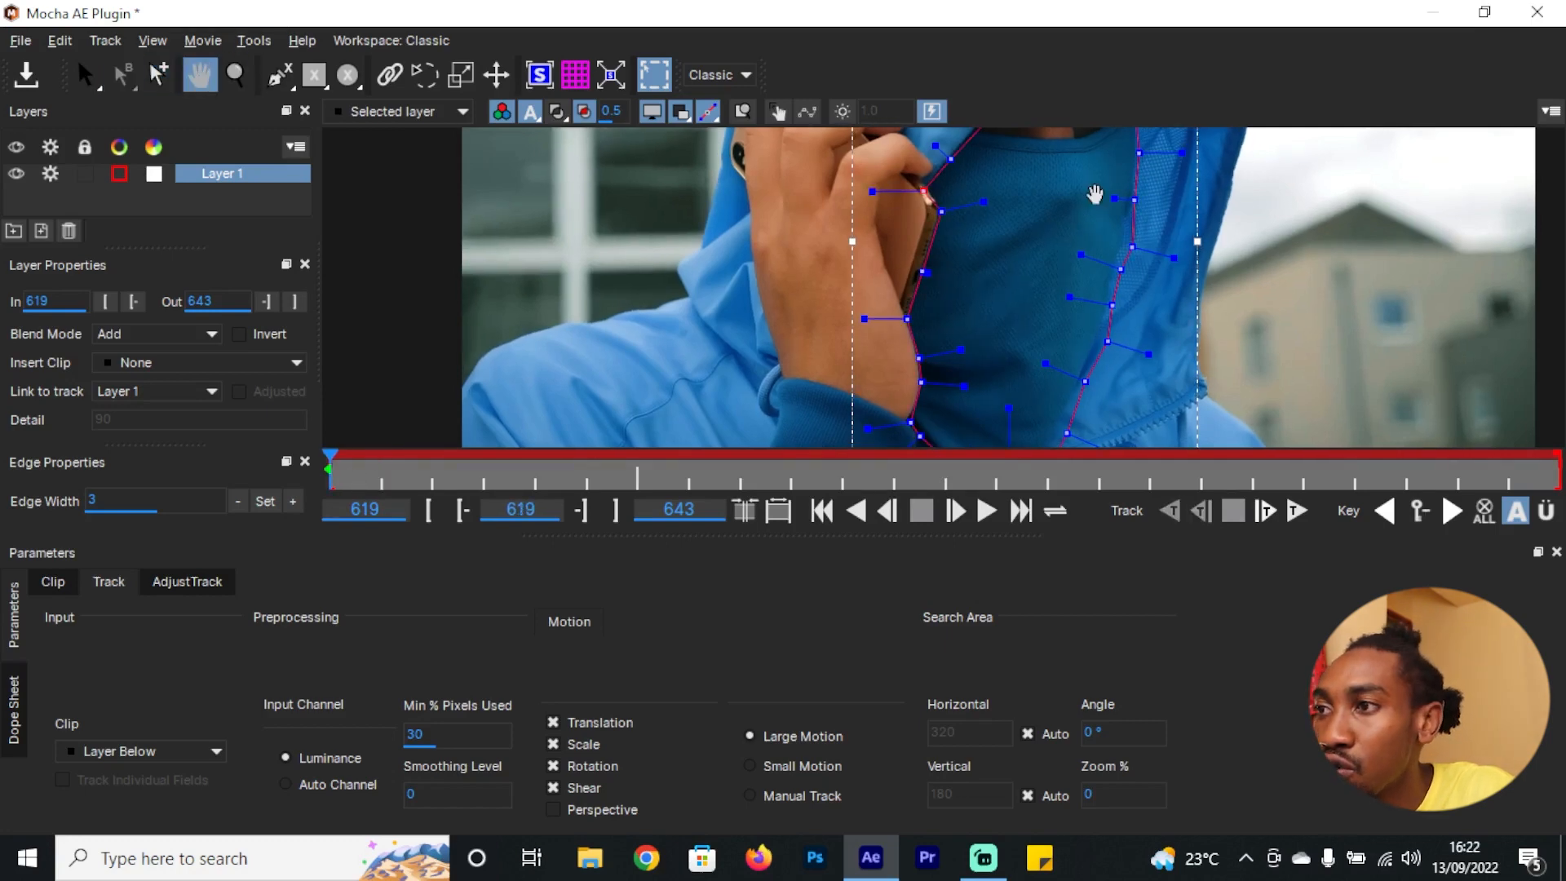
pyautogui.moveTo(1093, 204); pyautogui.dragTo(1040, 325)
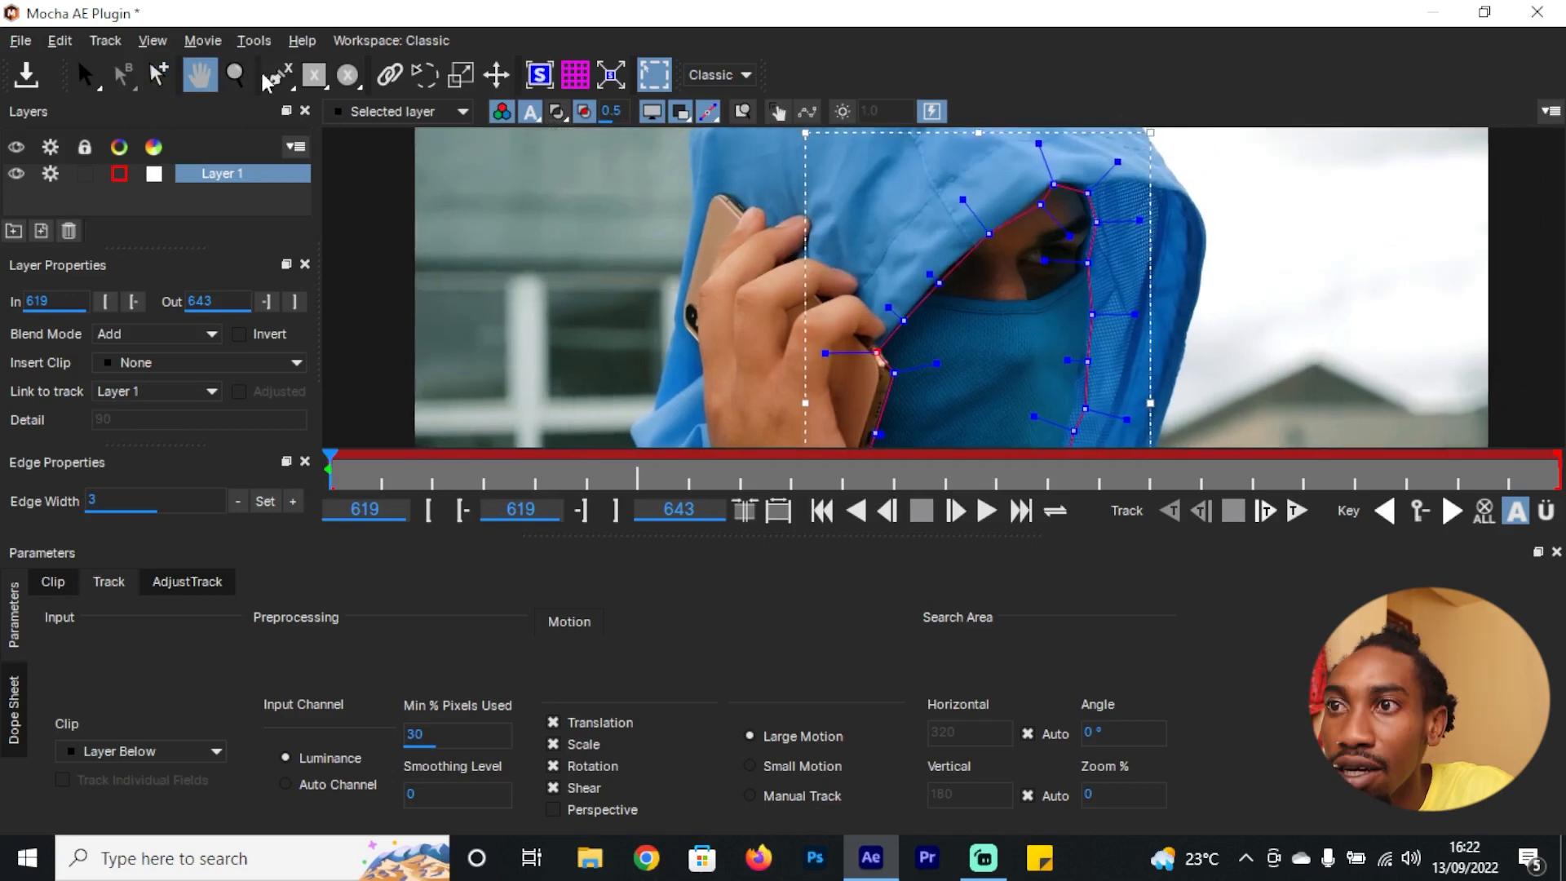
pyautogui.click(156, 80)
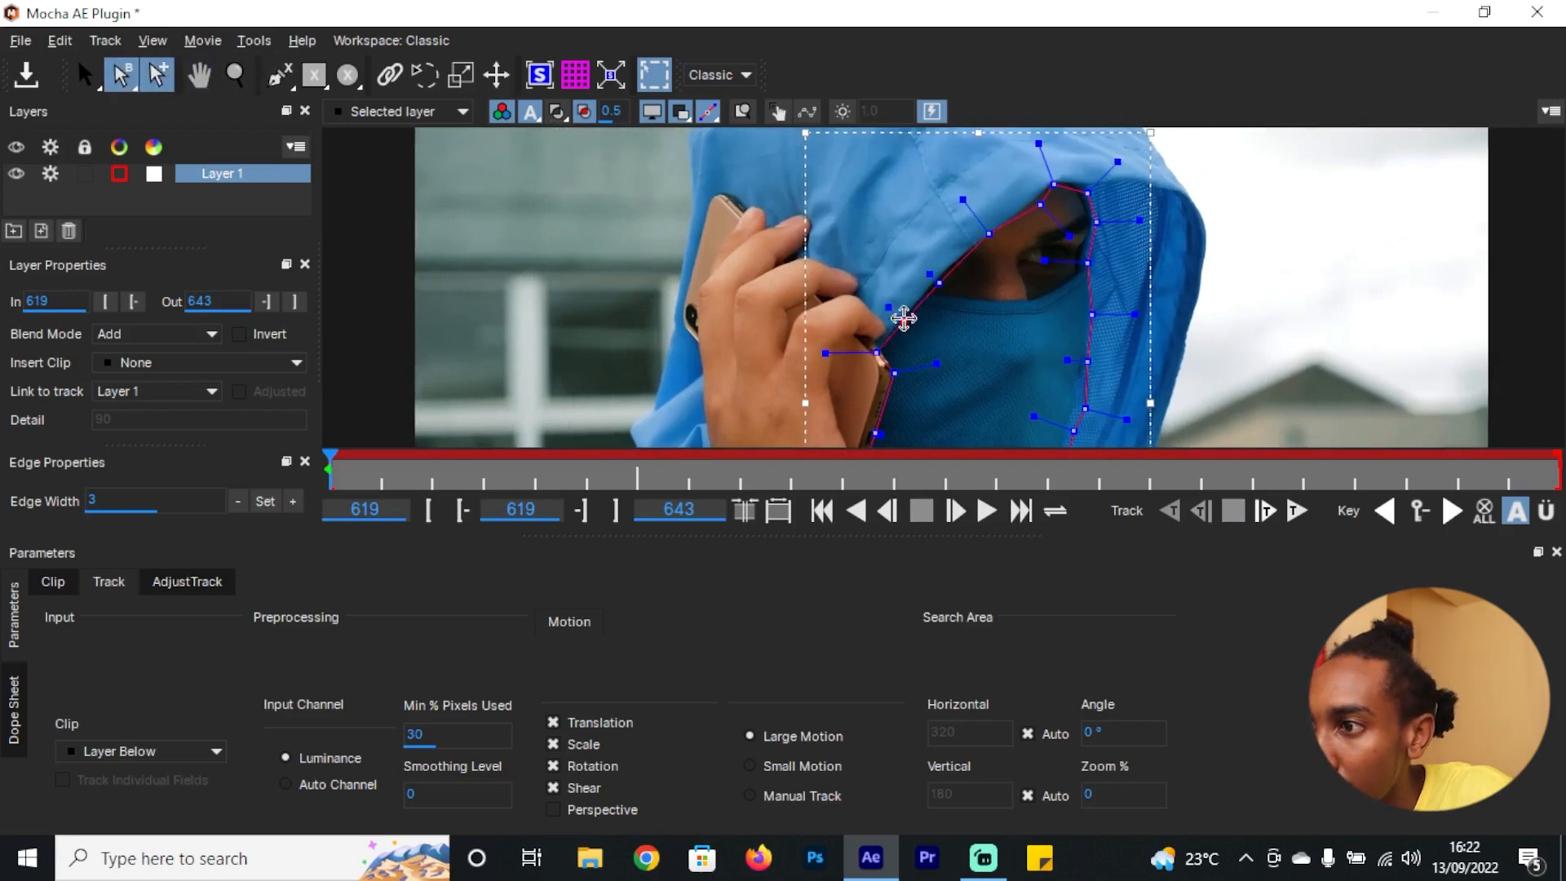
pyautogui.moveTo(904, 318); pyautogui.dragTo(942, 275)
pyautogui.moveTo(1040, 205); pyautogui.dragTo(1094, 231)
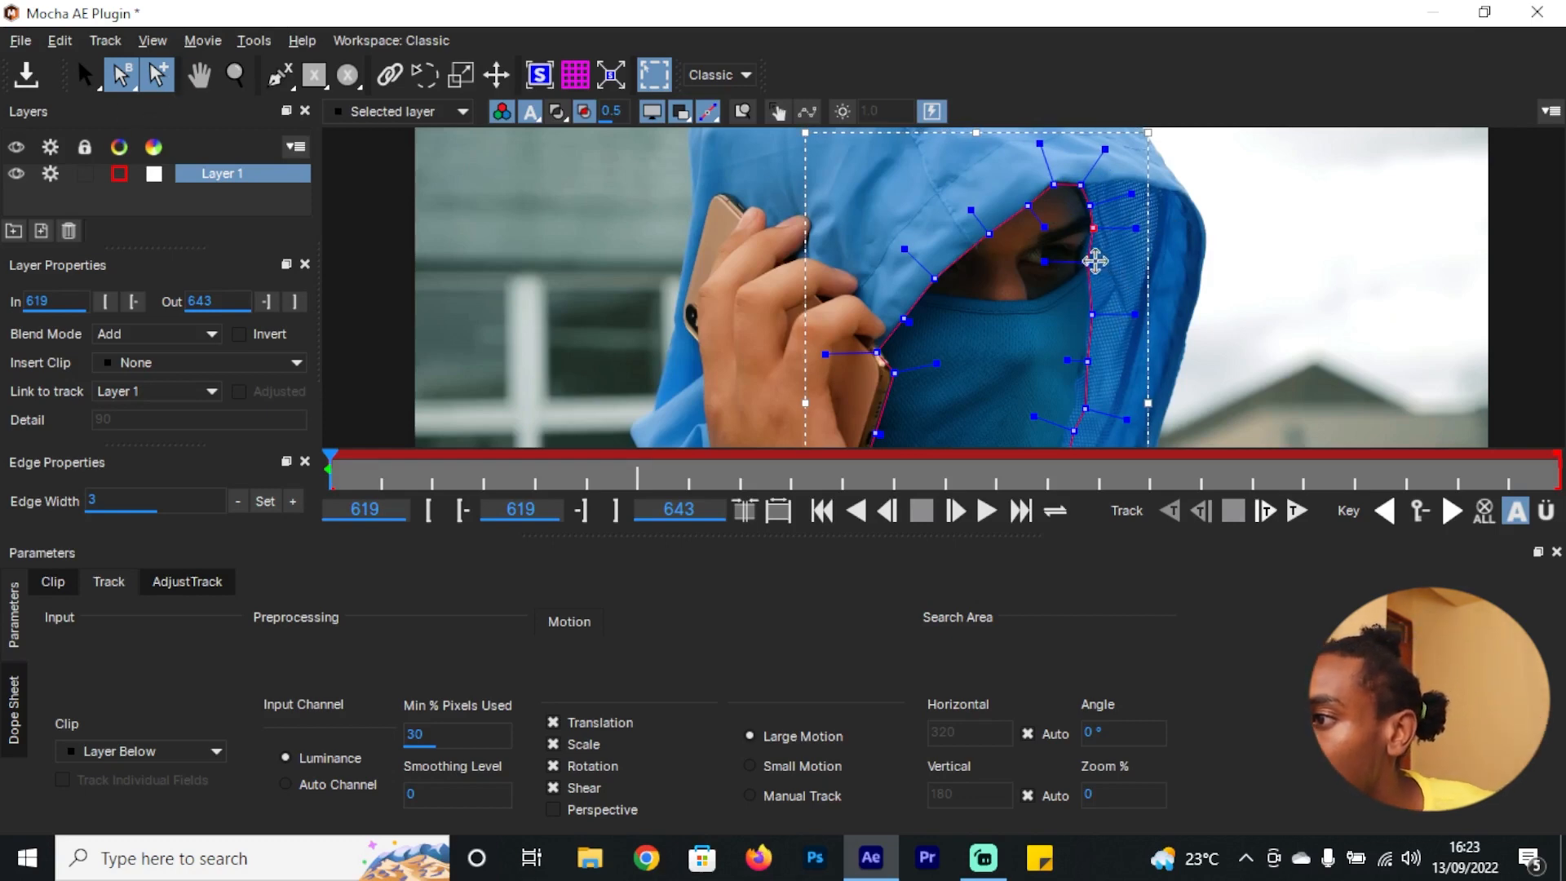
pyautogui.moveTo(1091, 259); pyautogui.dragTo(1036, 296)
pyautogui.click(1091, 278)
# Step: Refine the spline points beside the lower face covering so they follow the hood's inner edge opposite the hand
pyautogui.press('z')
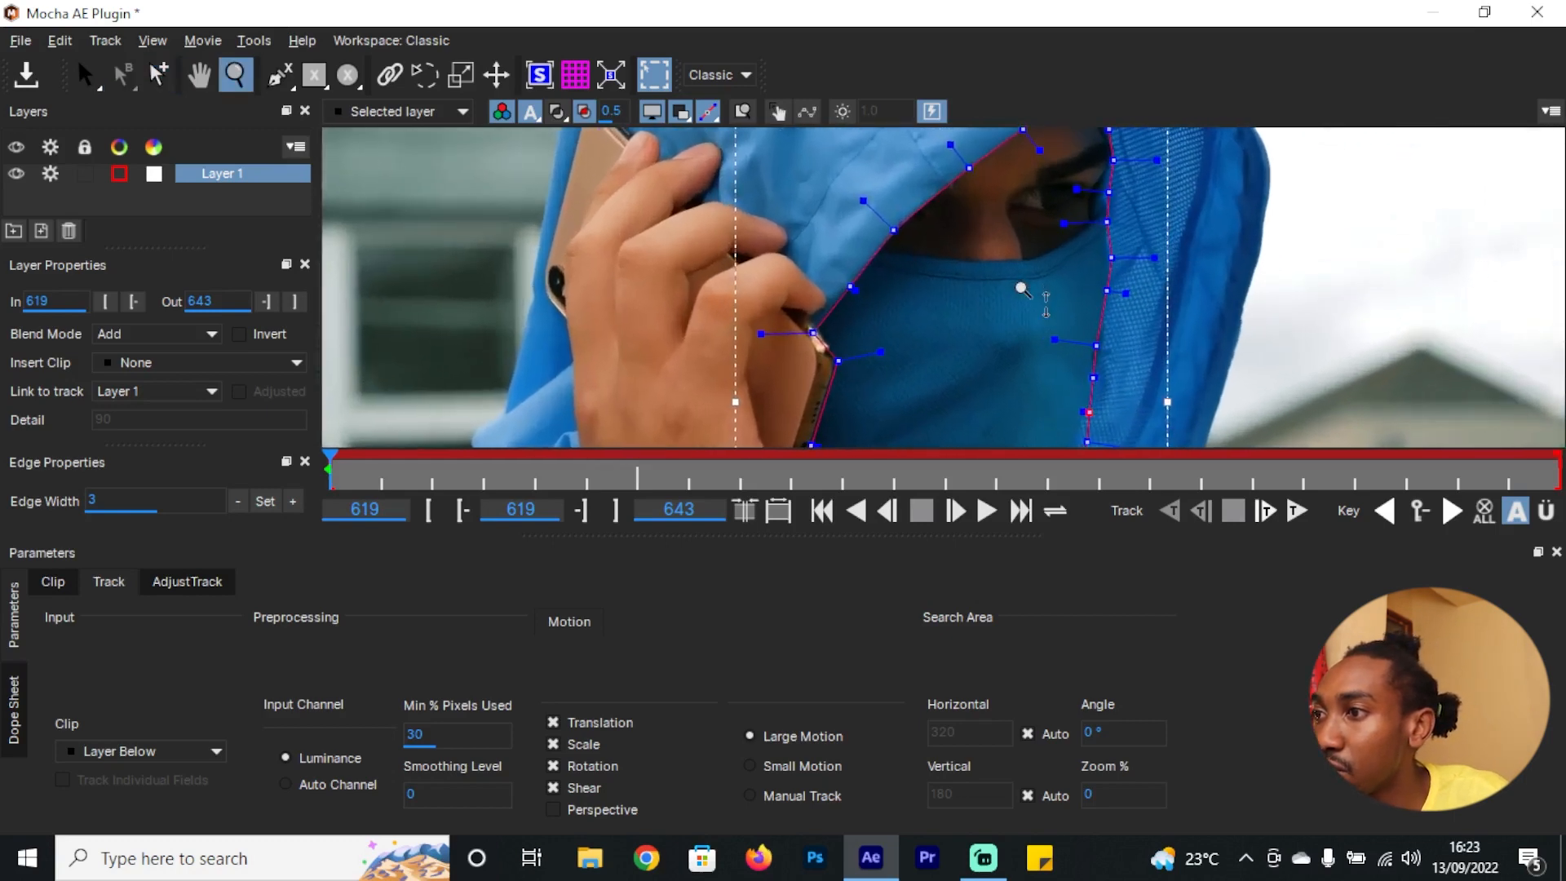
pyautogui.press('x')
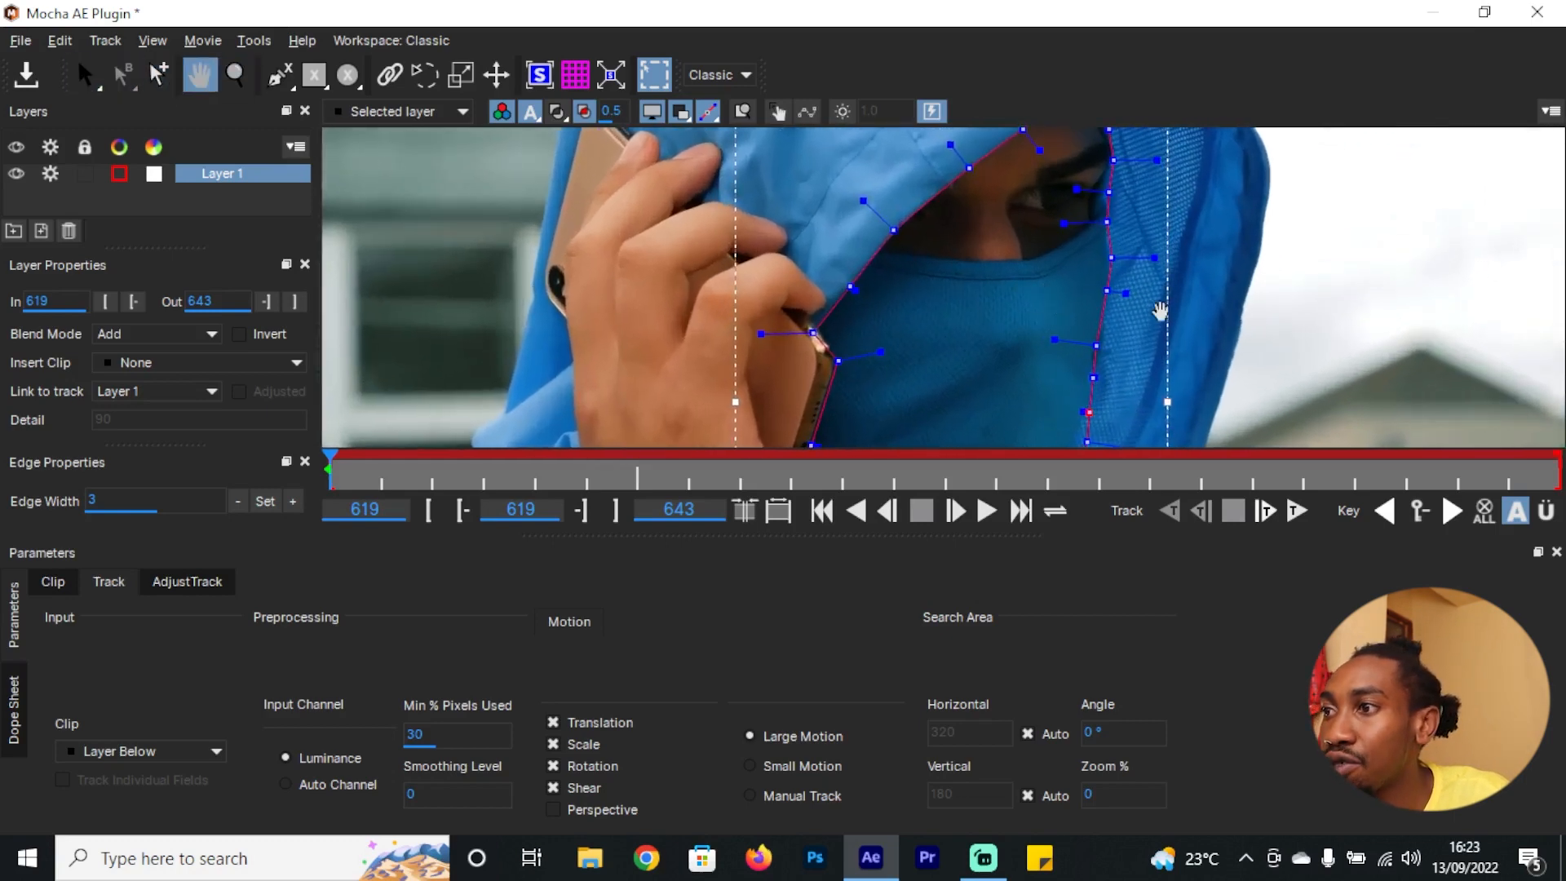
pyautogui.moveTo(1174, 353); pyautogui.dragTo(1166, 184)
pyautogui.moveTo(1154, 384); pyautogui.dragTo(1150, 311)
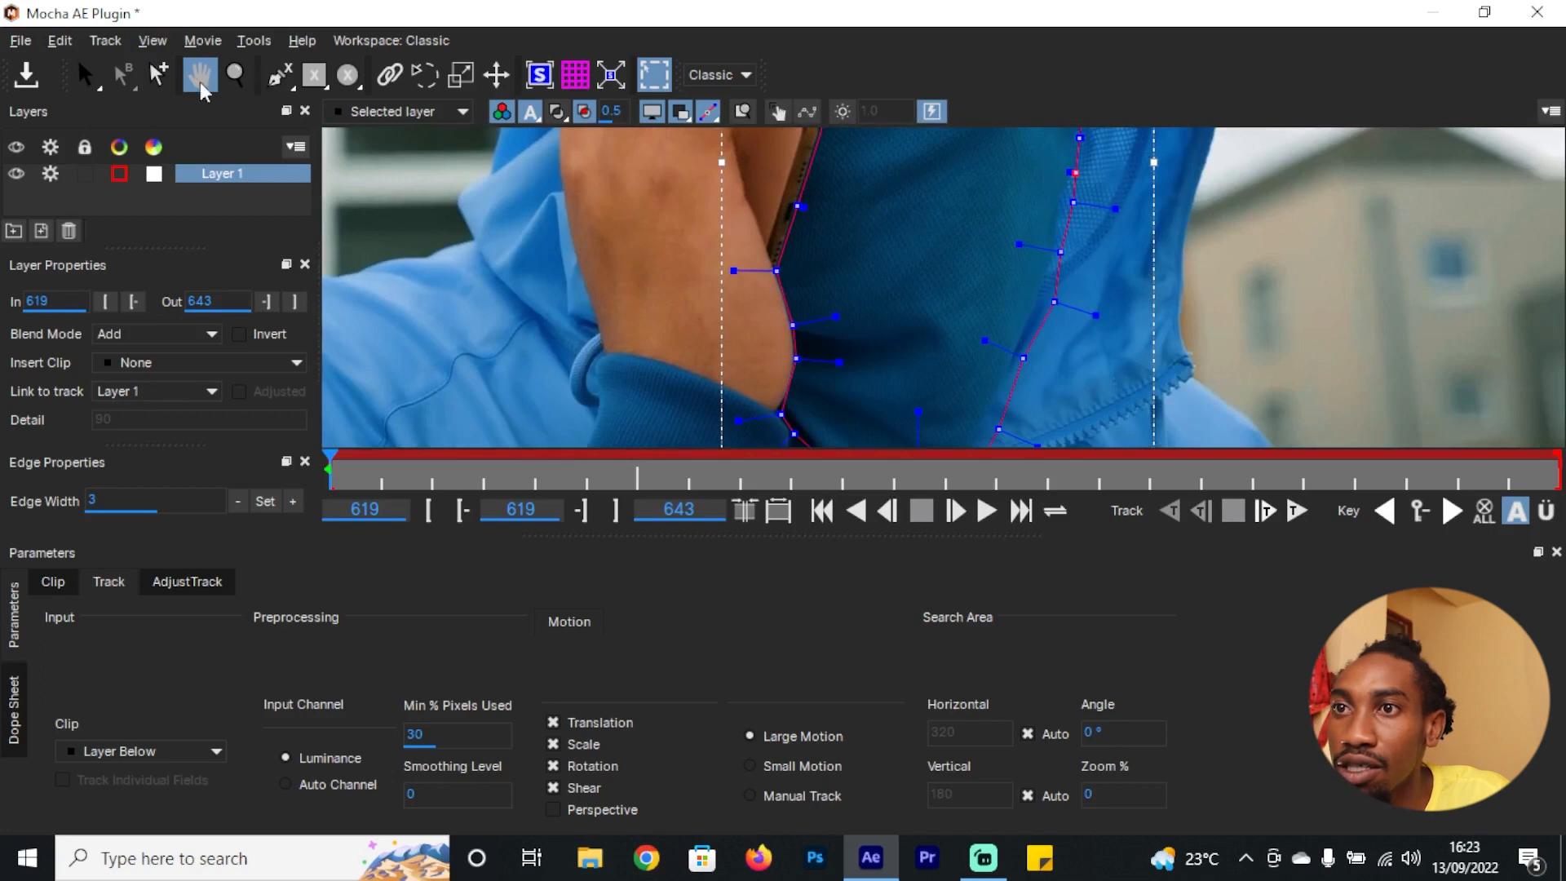
pyautogui.click(163, 79)
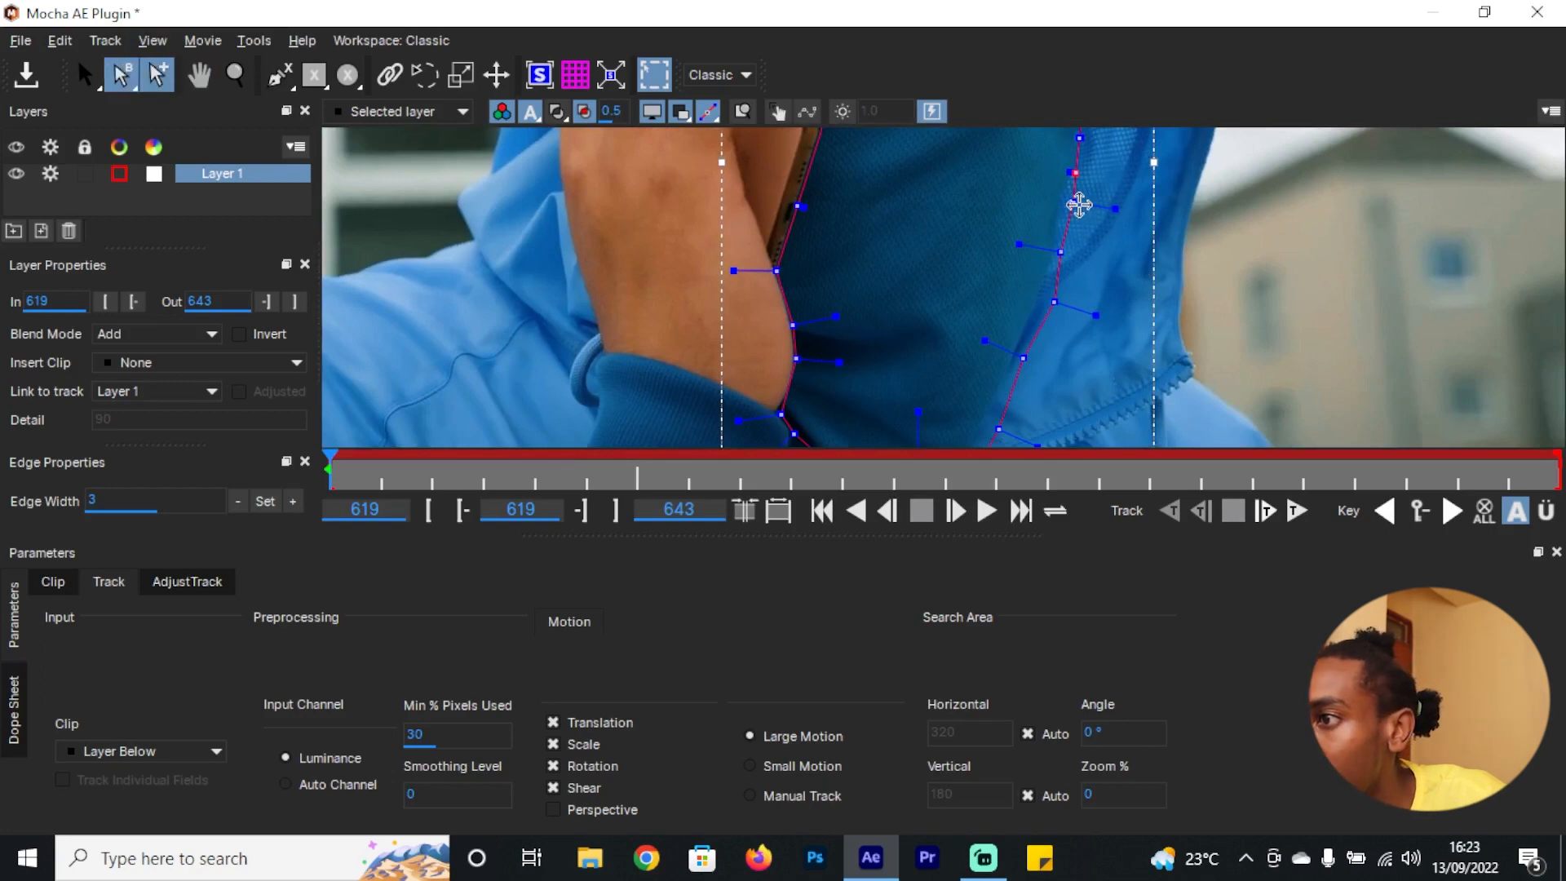
pyautogui.moveTo(1075, 203); pyautogui.dragTo(1058, 240)
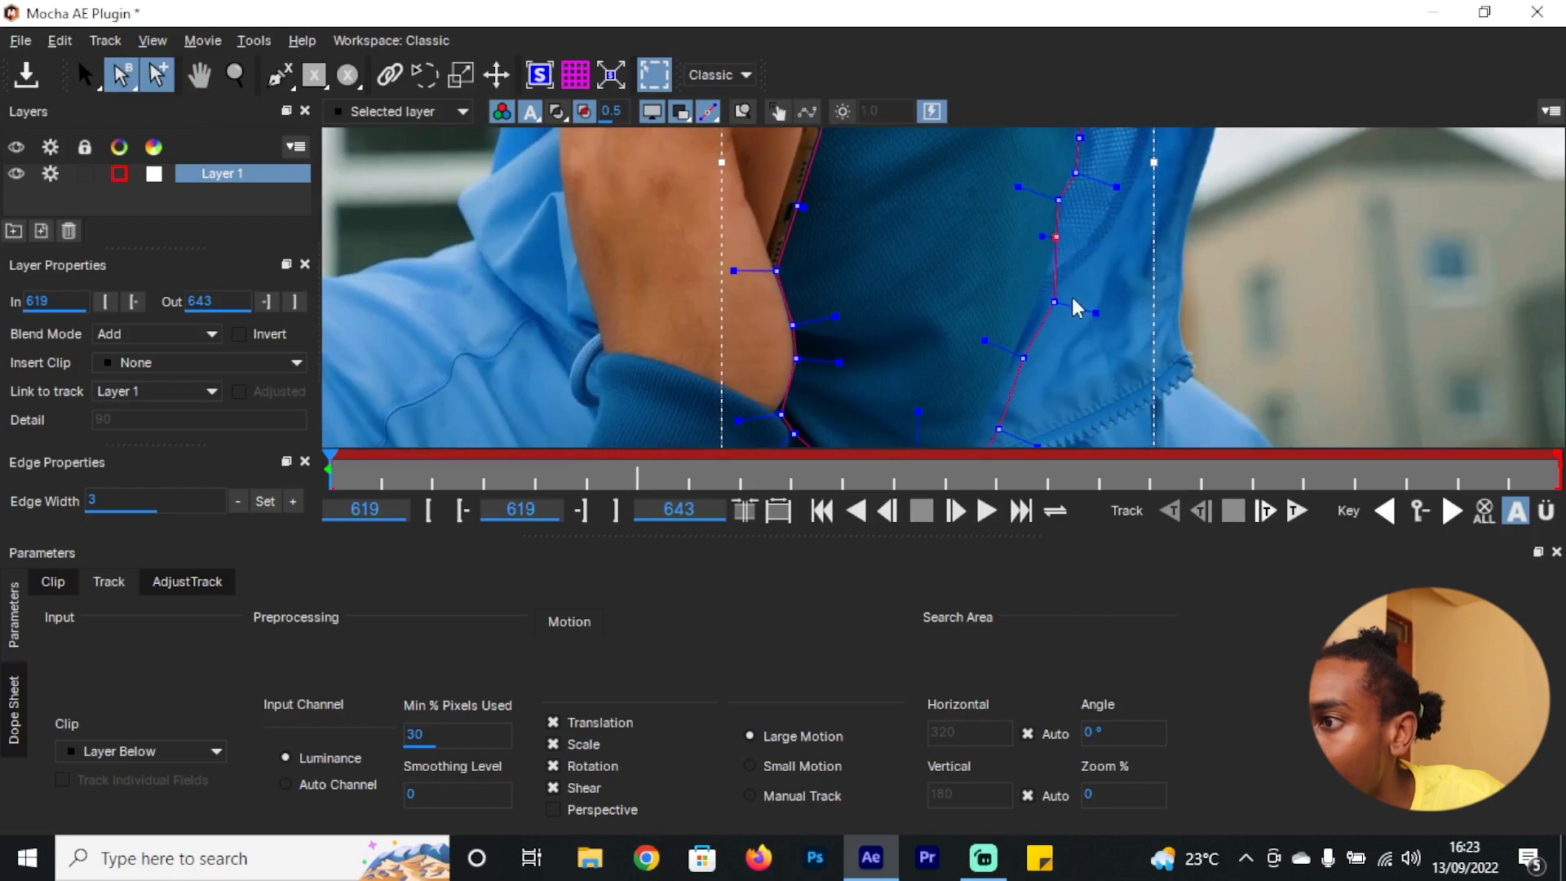
pyautogui.moveTo(1059, 303); pyautogui.dragTo(1063, 267)
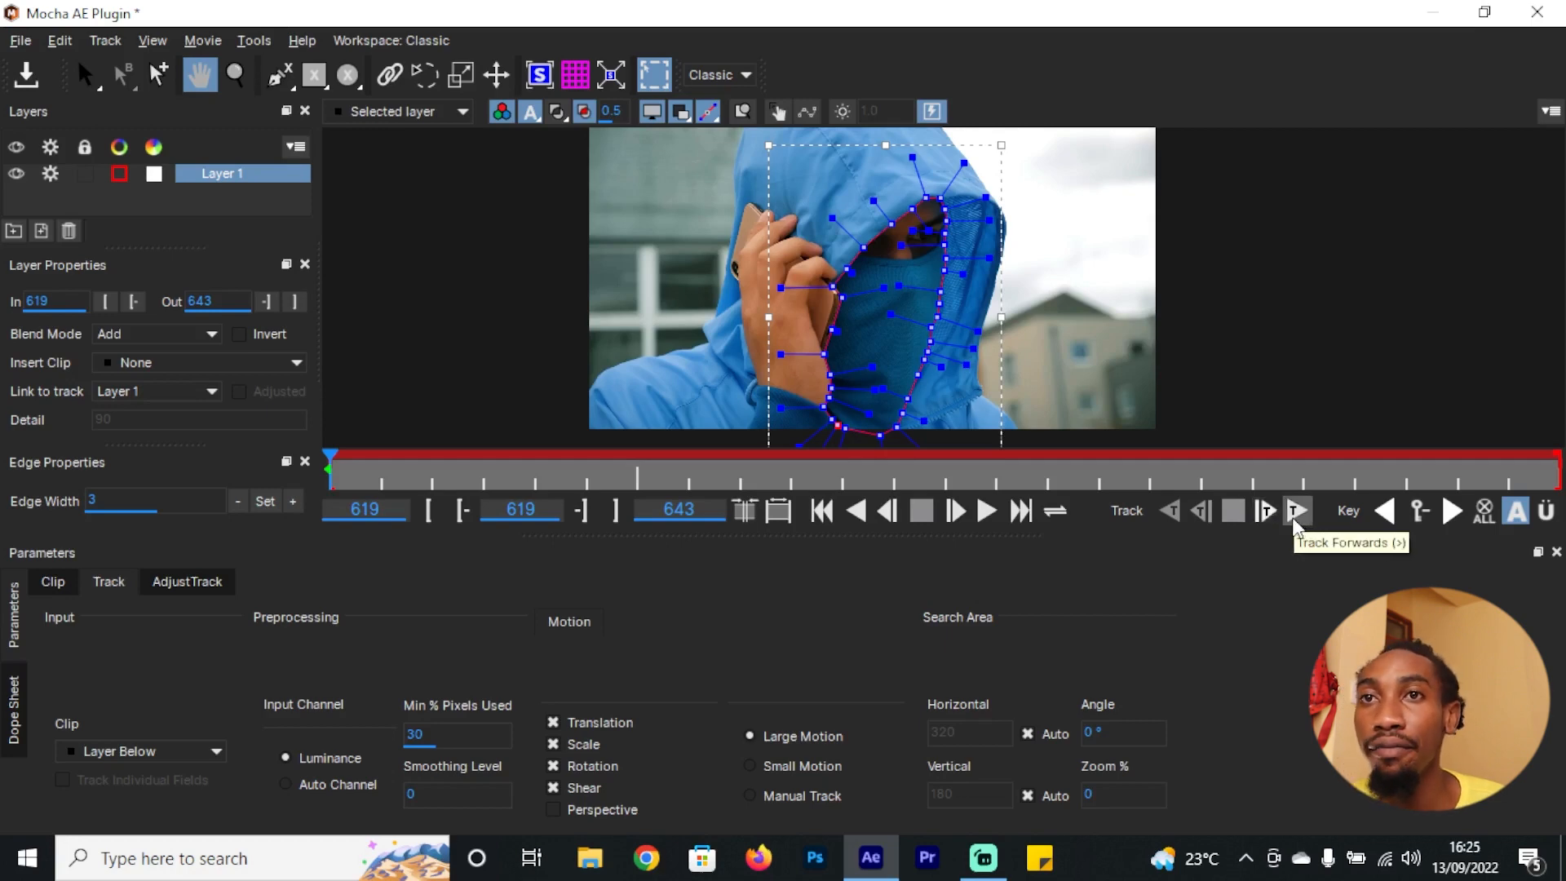
# Step: Track Layer 1 forward frame by frame to frame 621, then continuously to frame 643
pyautogui.click(1269, 516)
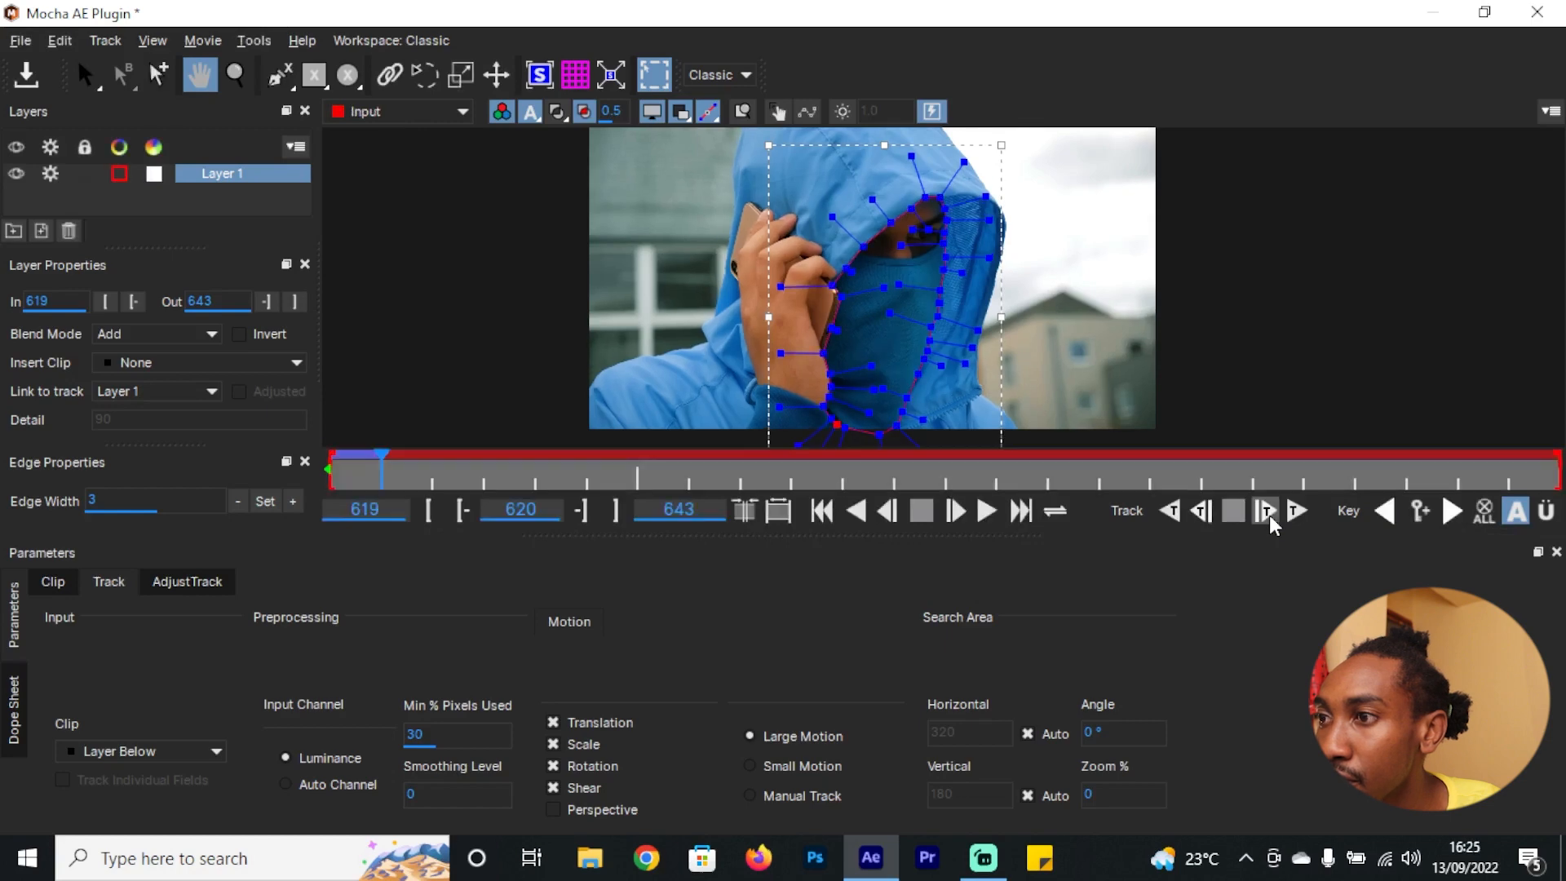
pyautogui.click(1269, 515)
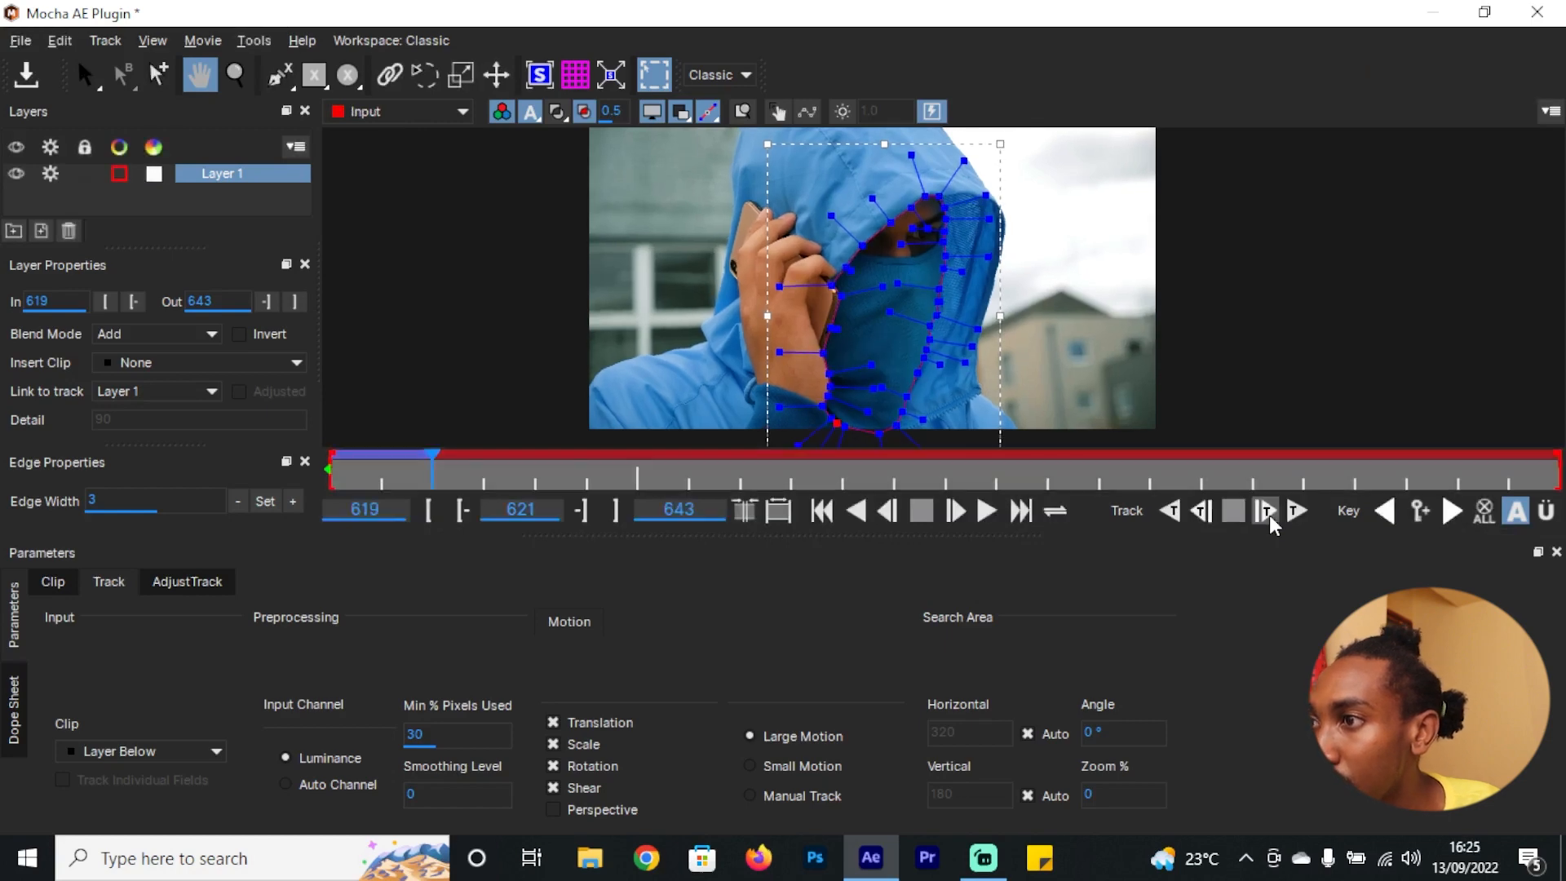
pyautogui.click(1291, 518)
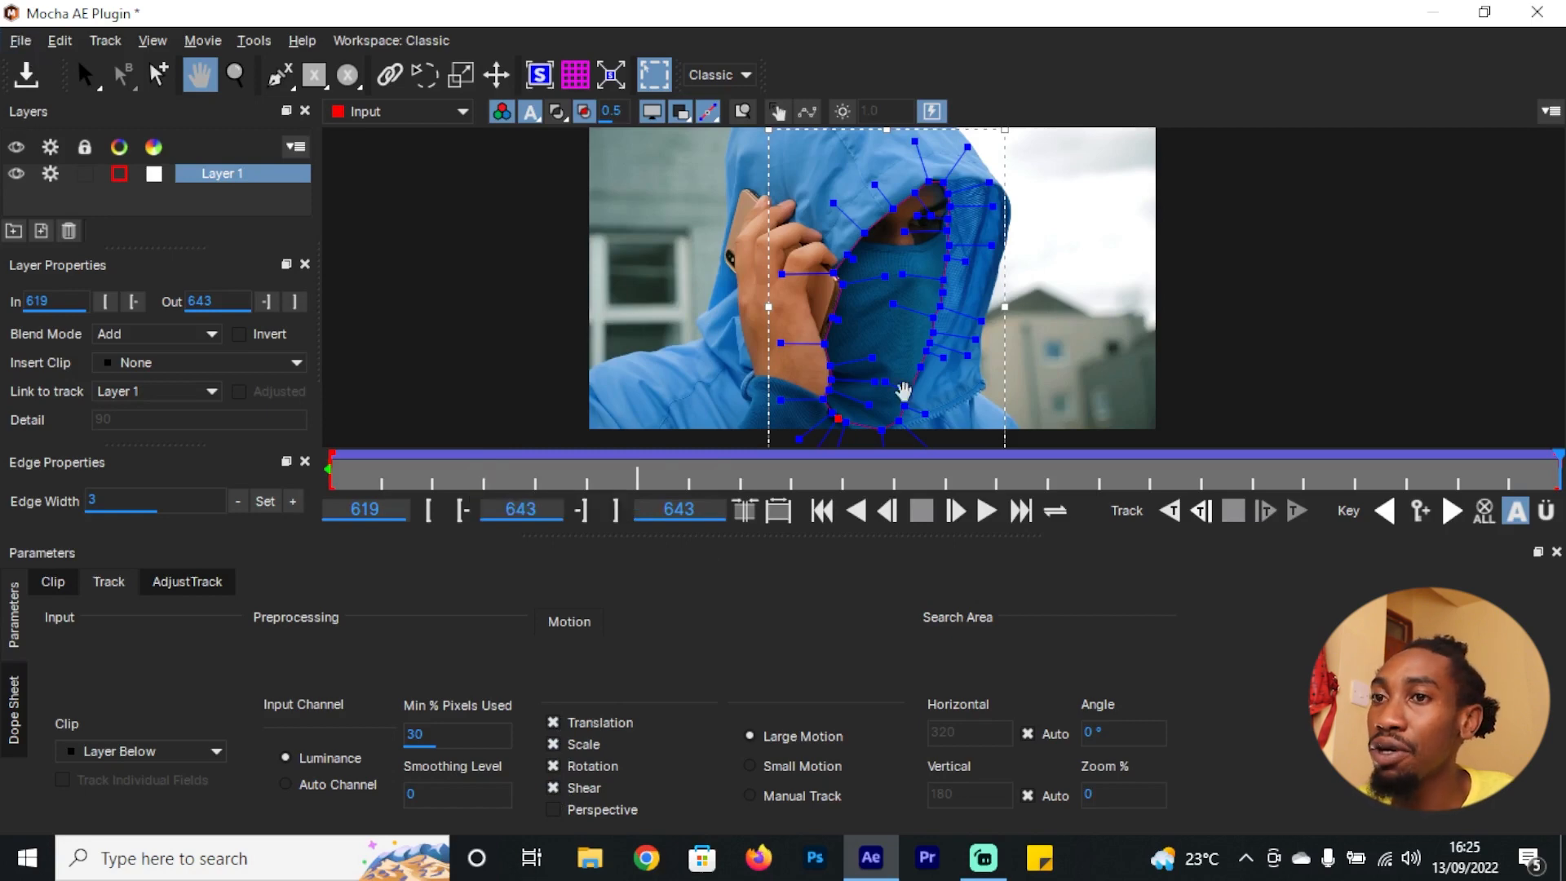
# Step: Save the Mocha project and, back in After Effects, create AE masks from the tracked shape on Melo Performance shot 2
pyautogui.click(20, 40)
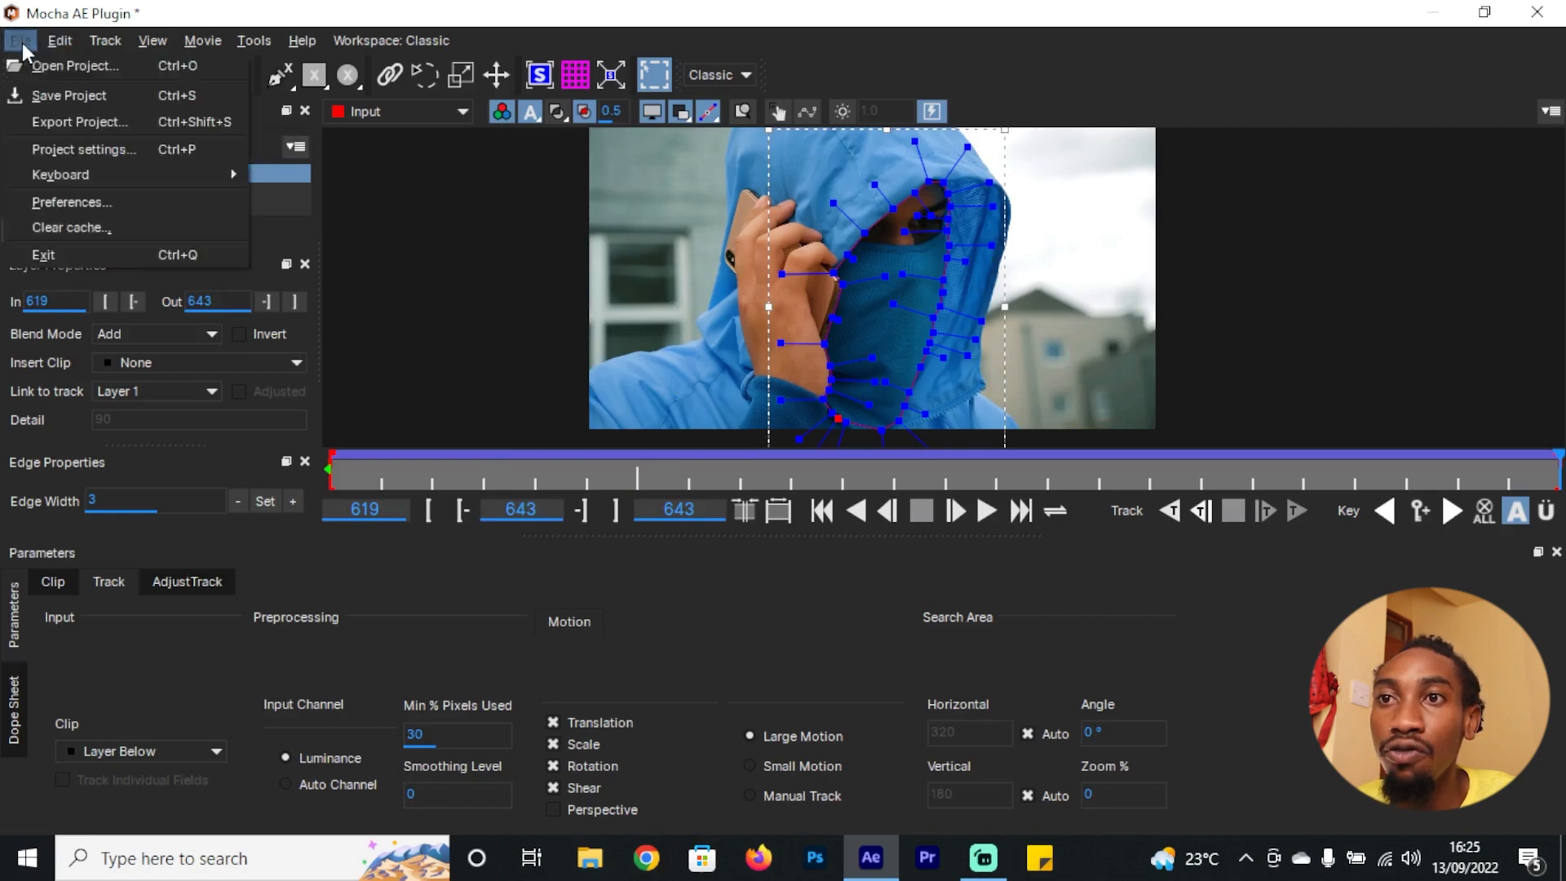
pyautogui.click(59, 94)
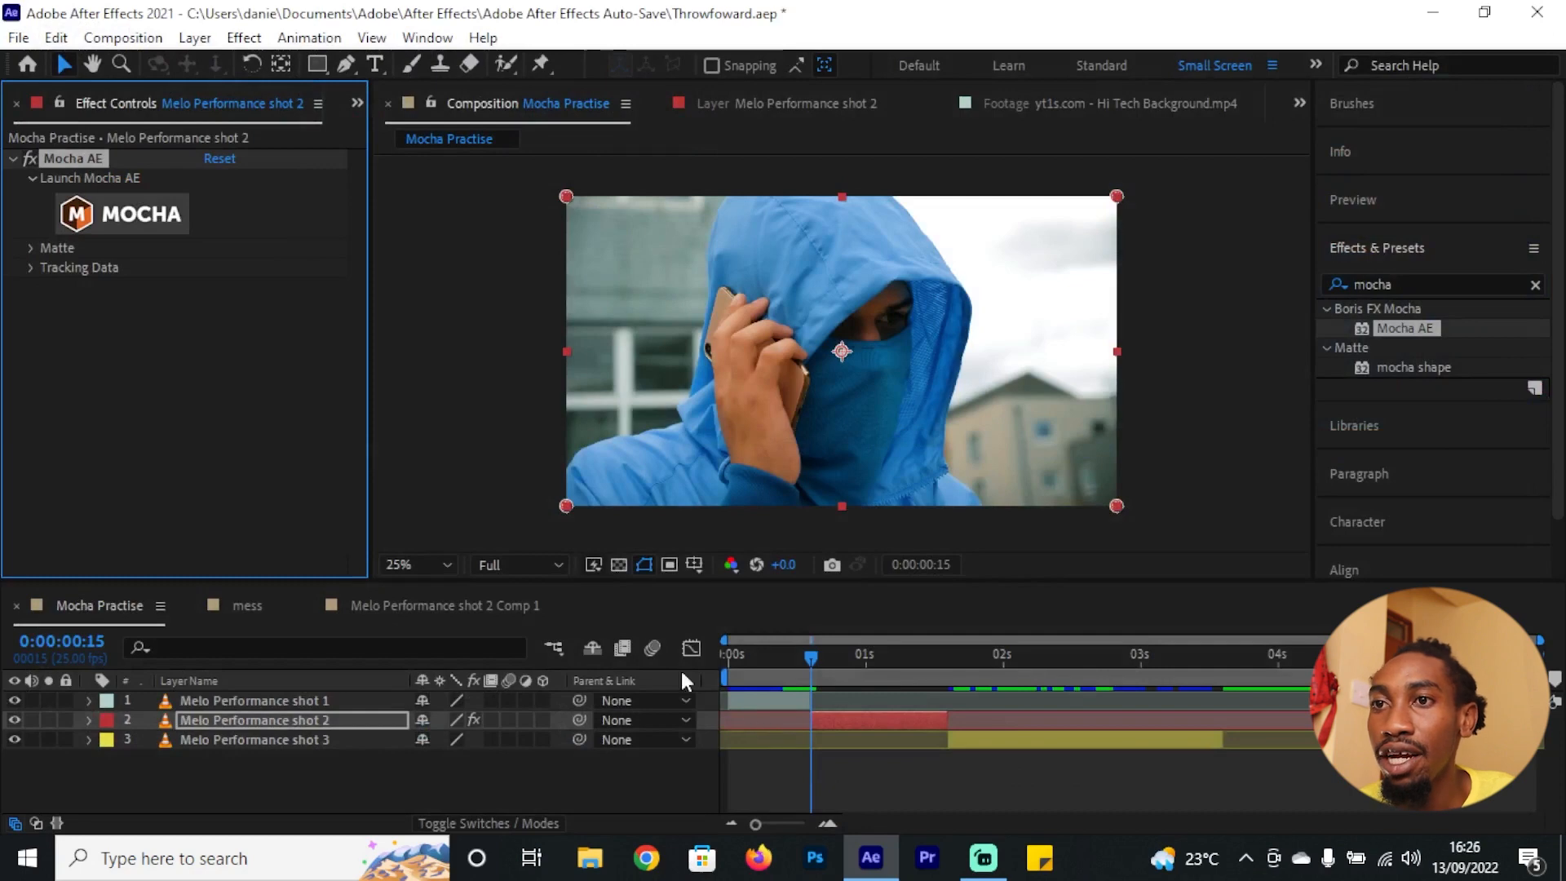
pyautogui.click(30, 248)
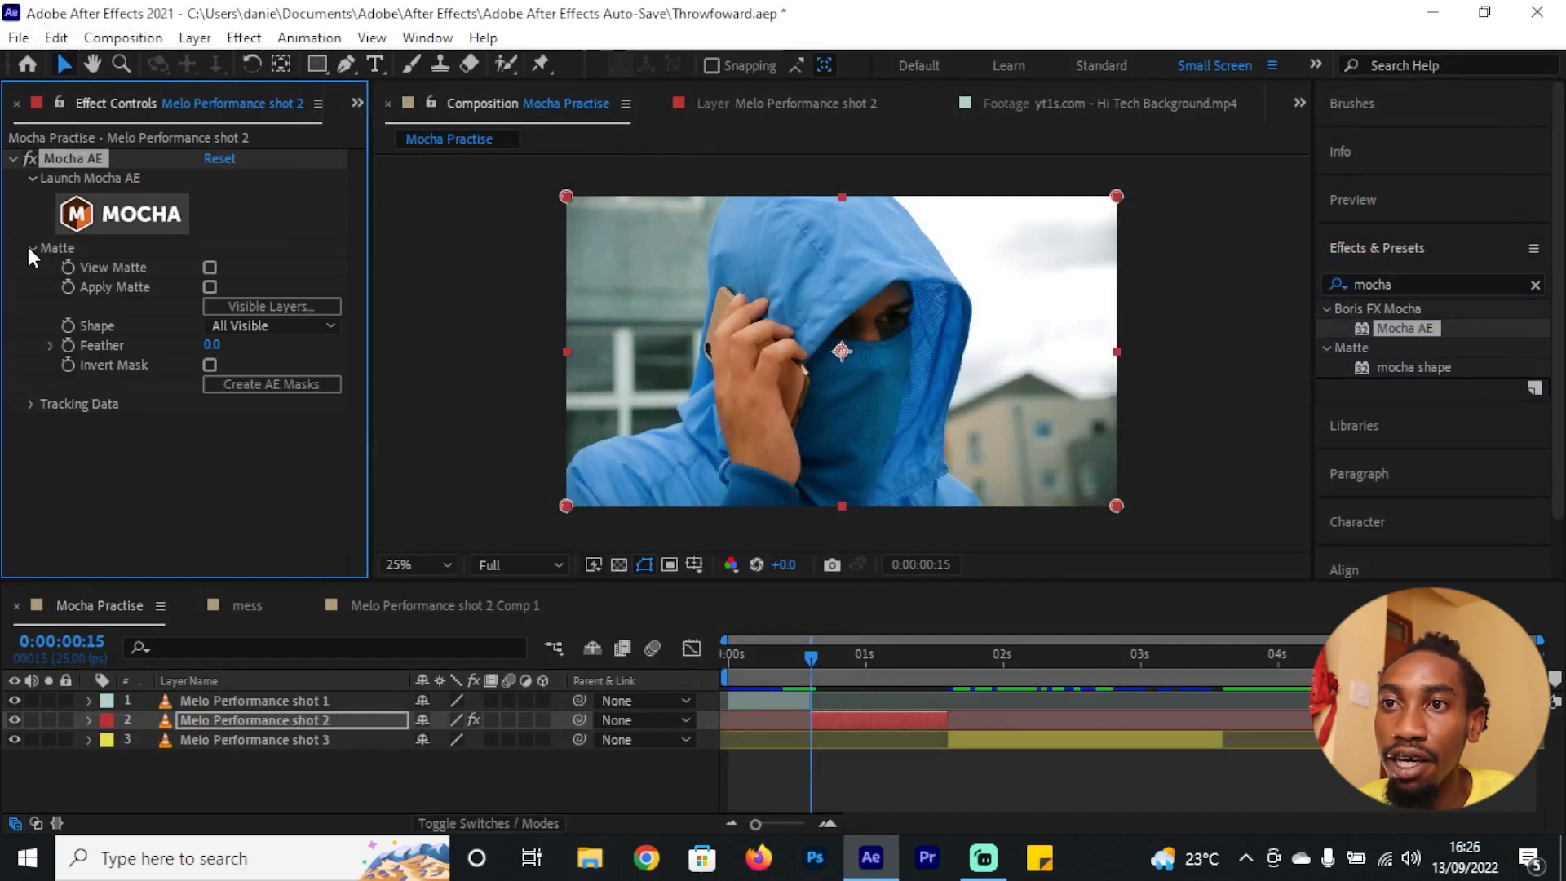
pyautogui.click(271, 381)
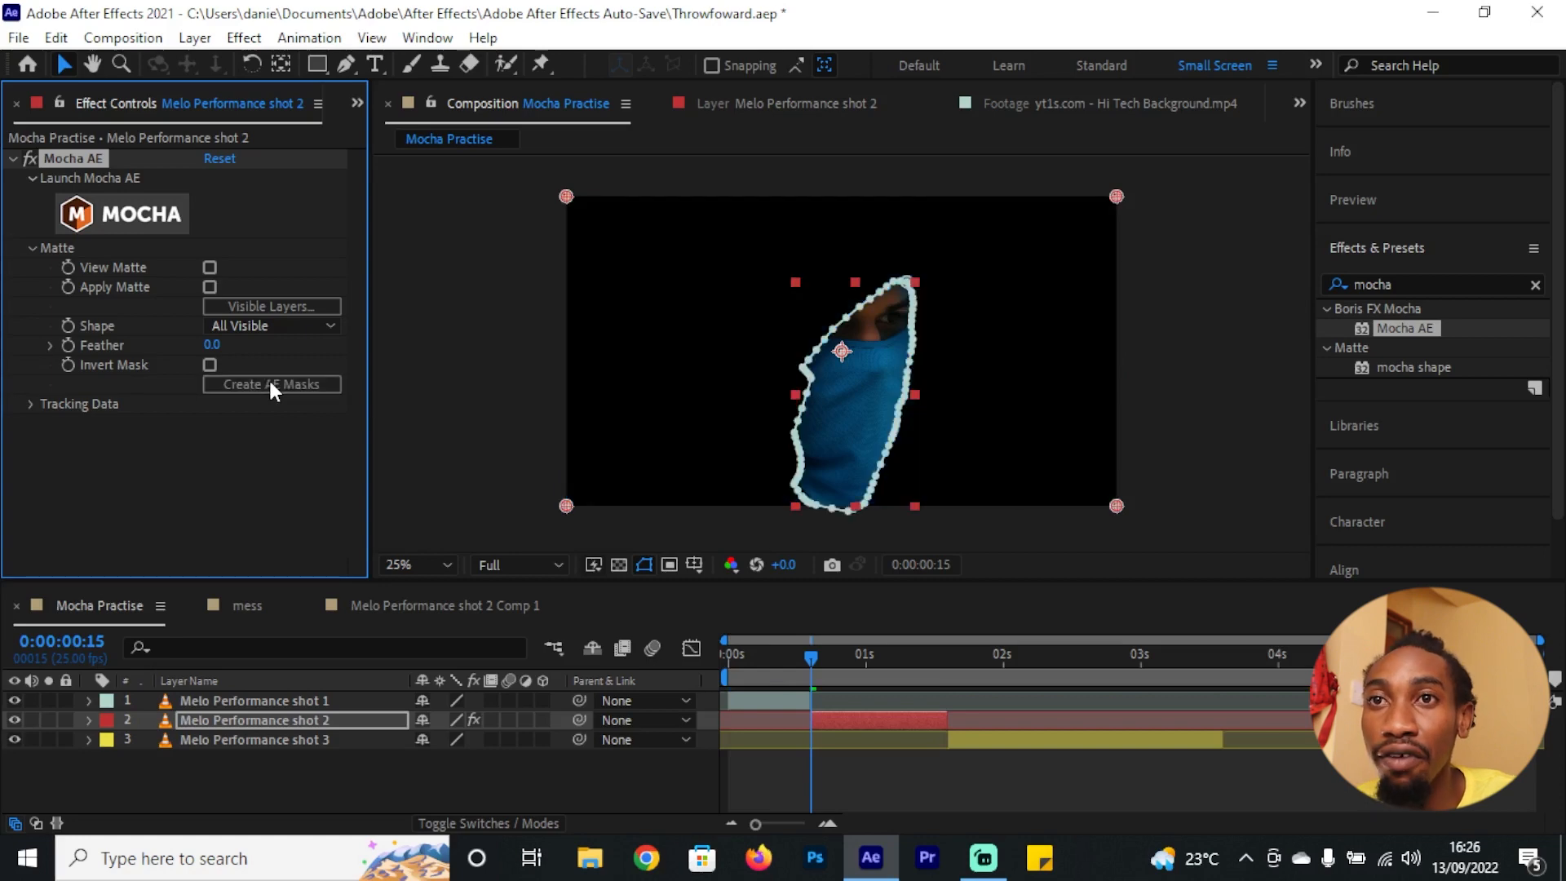
# Step: Duplicate the Melo Performance shot 2 layer and rename the copy Melo Performance shot w Masks
pyautogui.moveTo(815, 661)
pyautogui.mouseDown()
pyautogui.moveTo(953, 673)
pyautogui.moveTo(865, 660)
pyautogui.moveTo(938, 674)
pyautogui.moveTo(822, 679)
pyautogui.mouseUp()
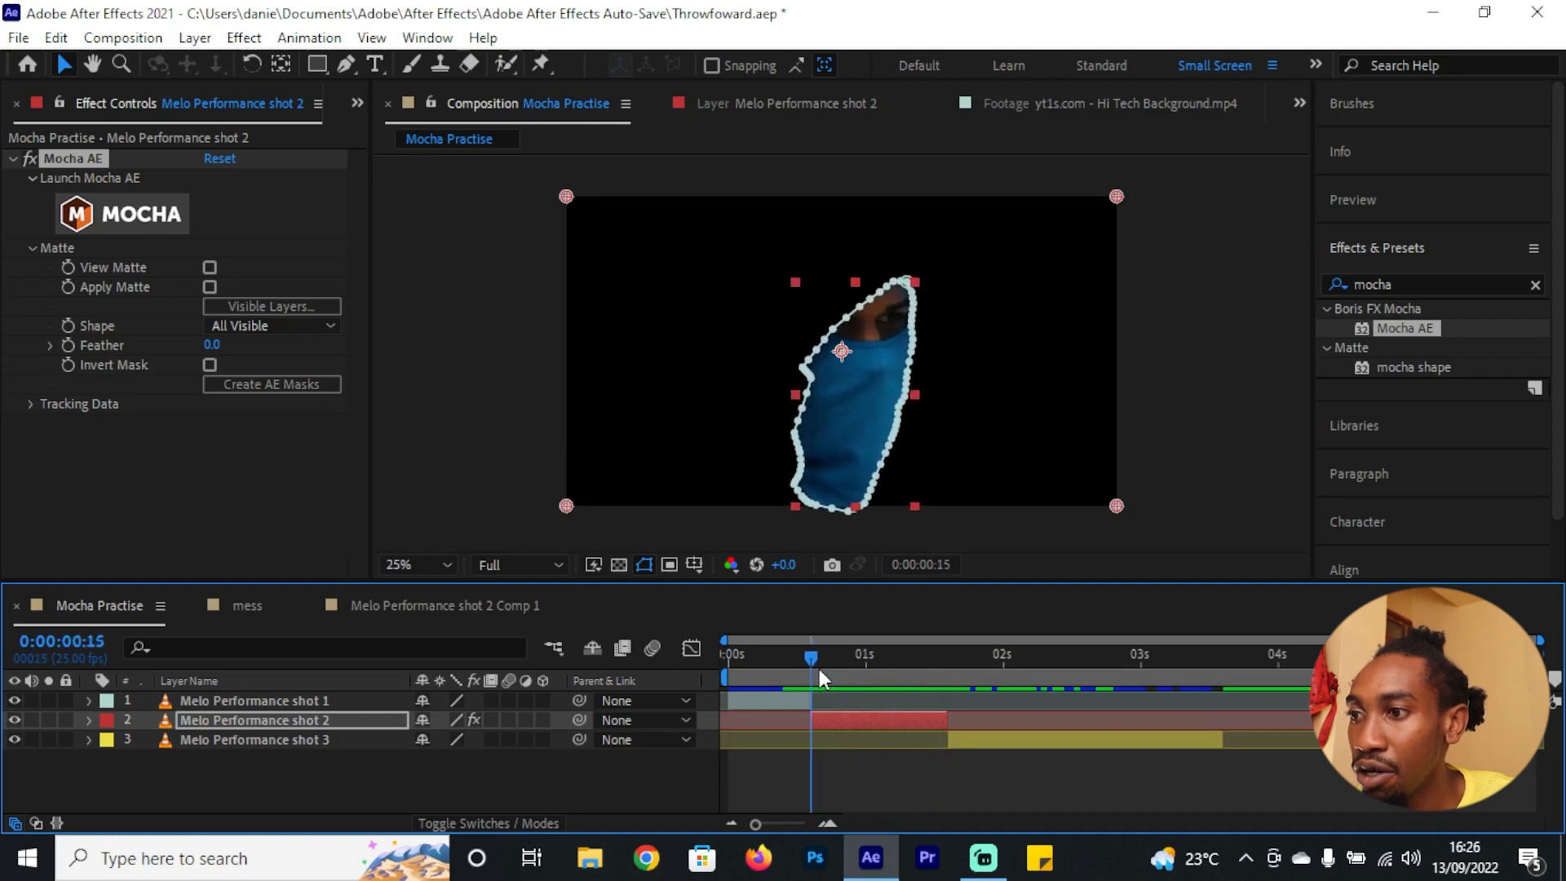
pyautogui.click(863, 718)
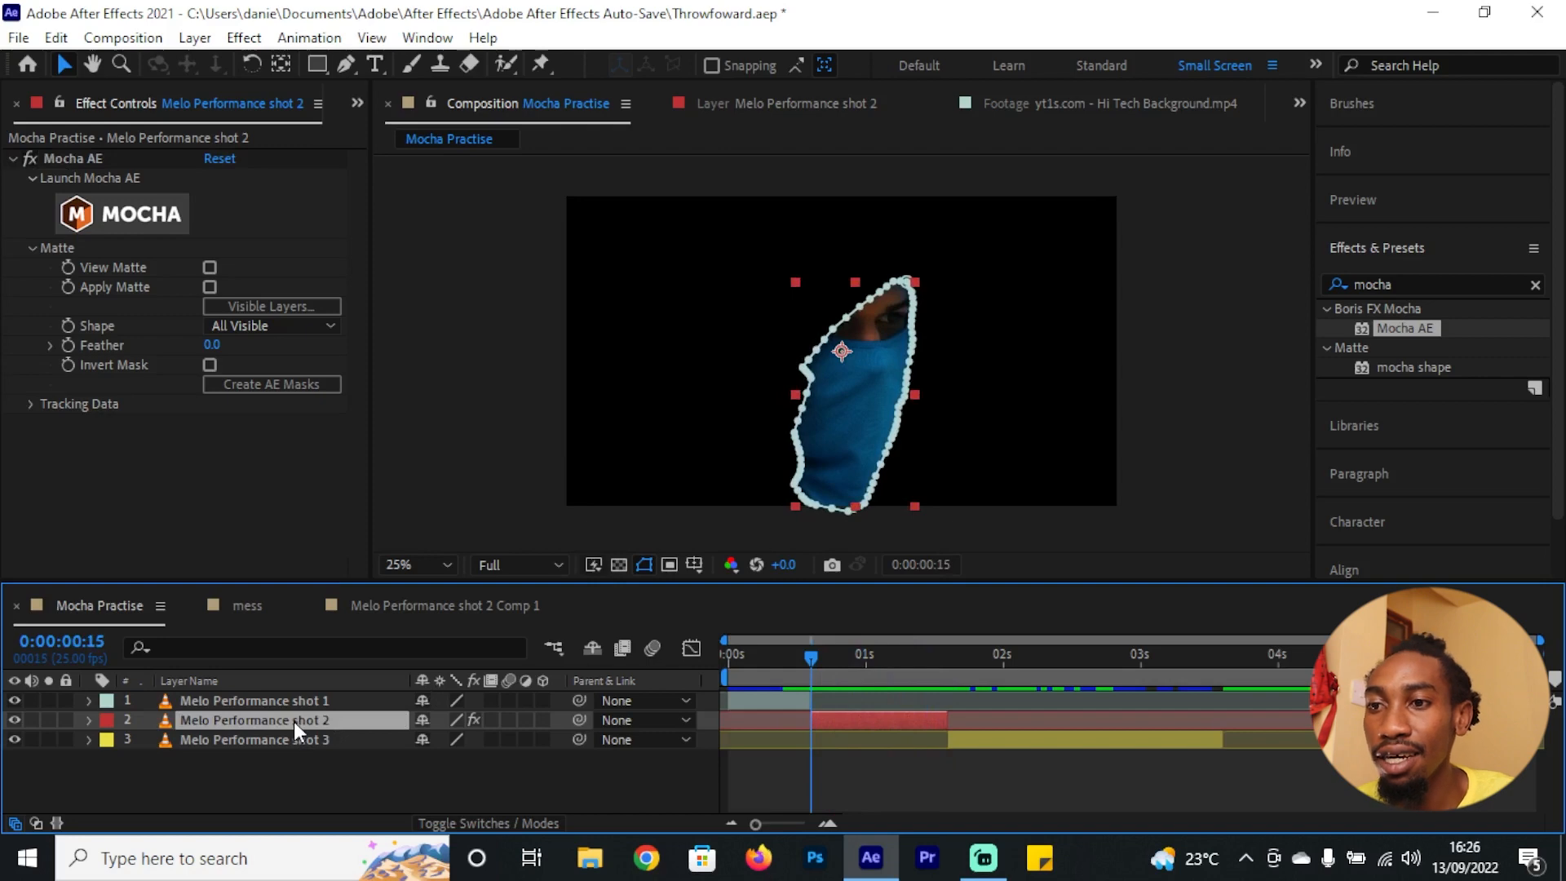
pyautogui.hotkey('ctrl', 'd')
pyautogui.press('Return')
pyautogui.press('BackSpace')
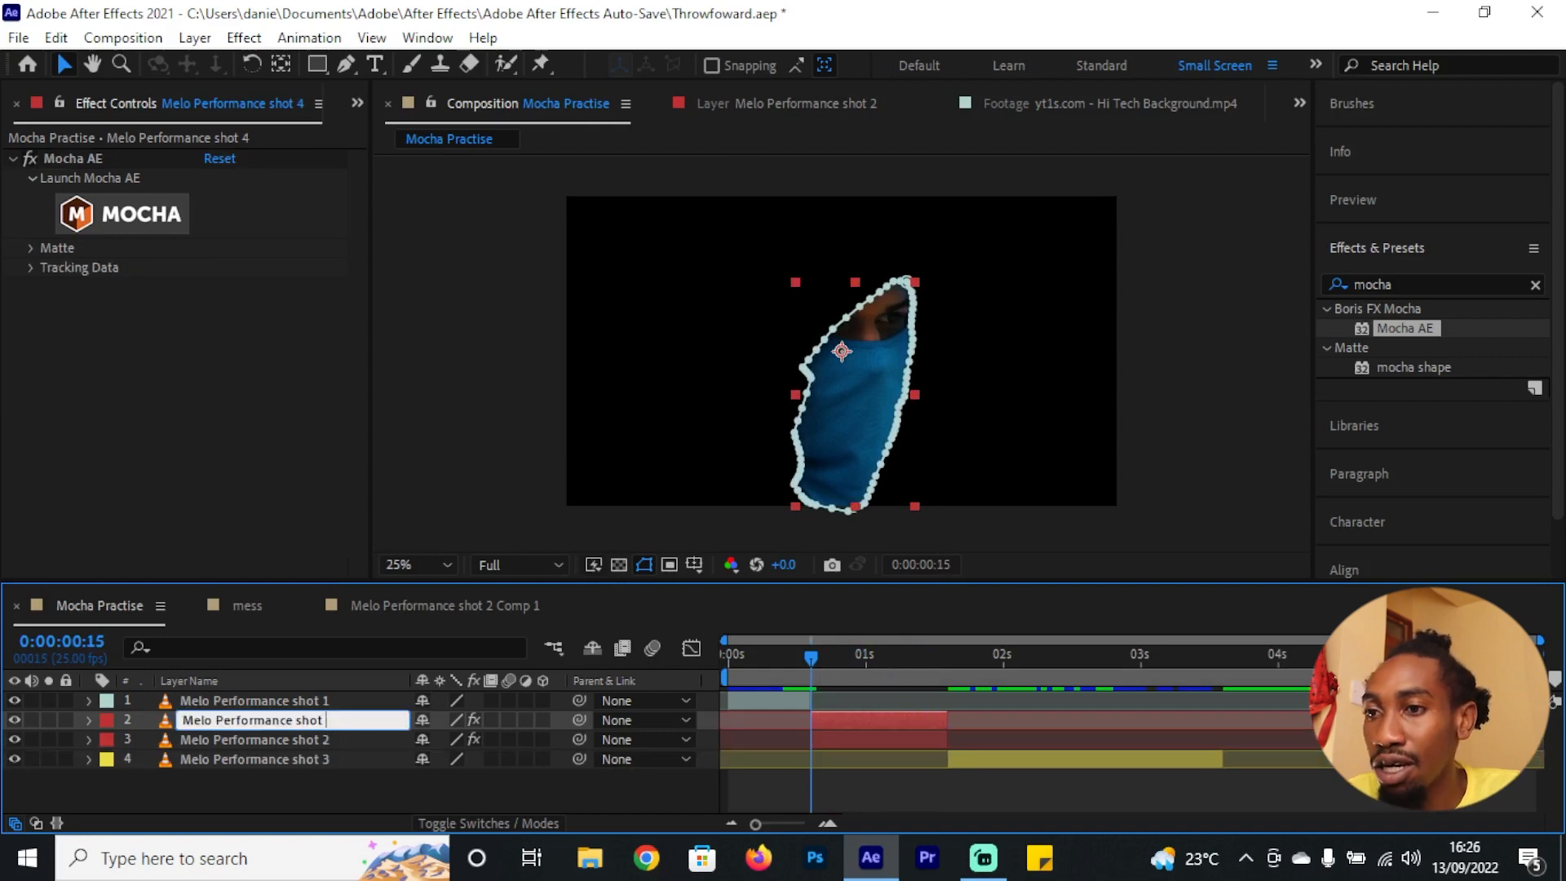
pyautogui.write('w Mask')
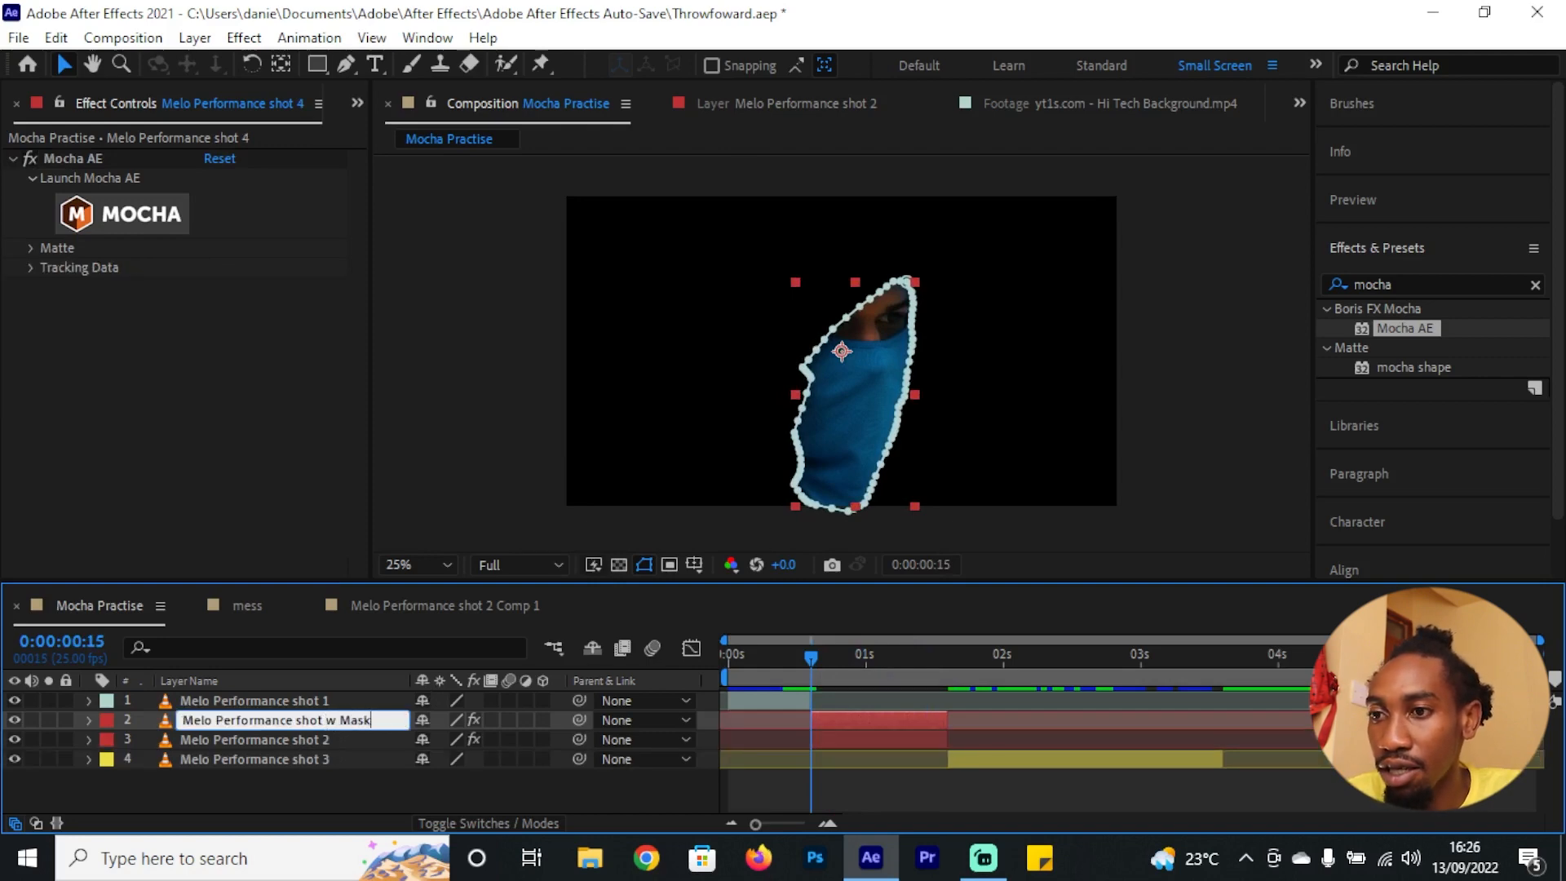
pyautogui.write('s')
# Step: Delete the Mocha AE effect from the original Melo Performance shot 2 layer
pyautogui.click(239, 734)
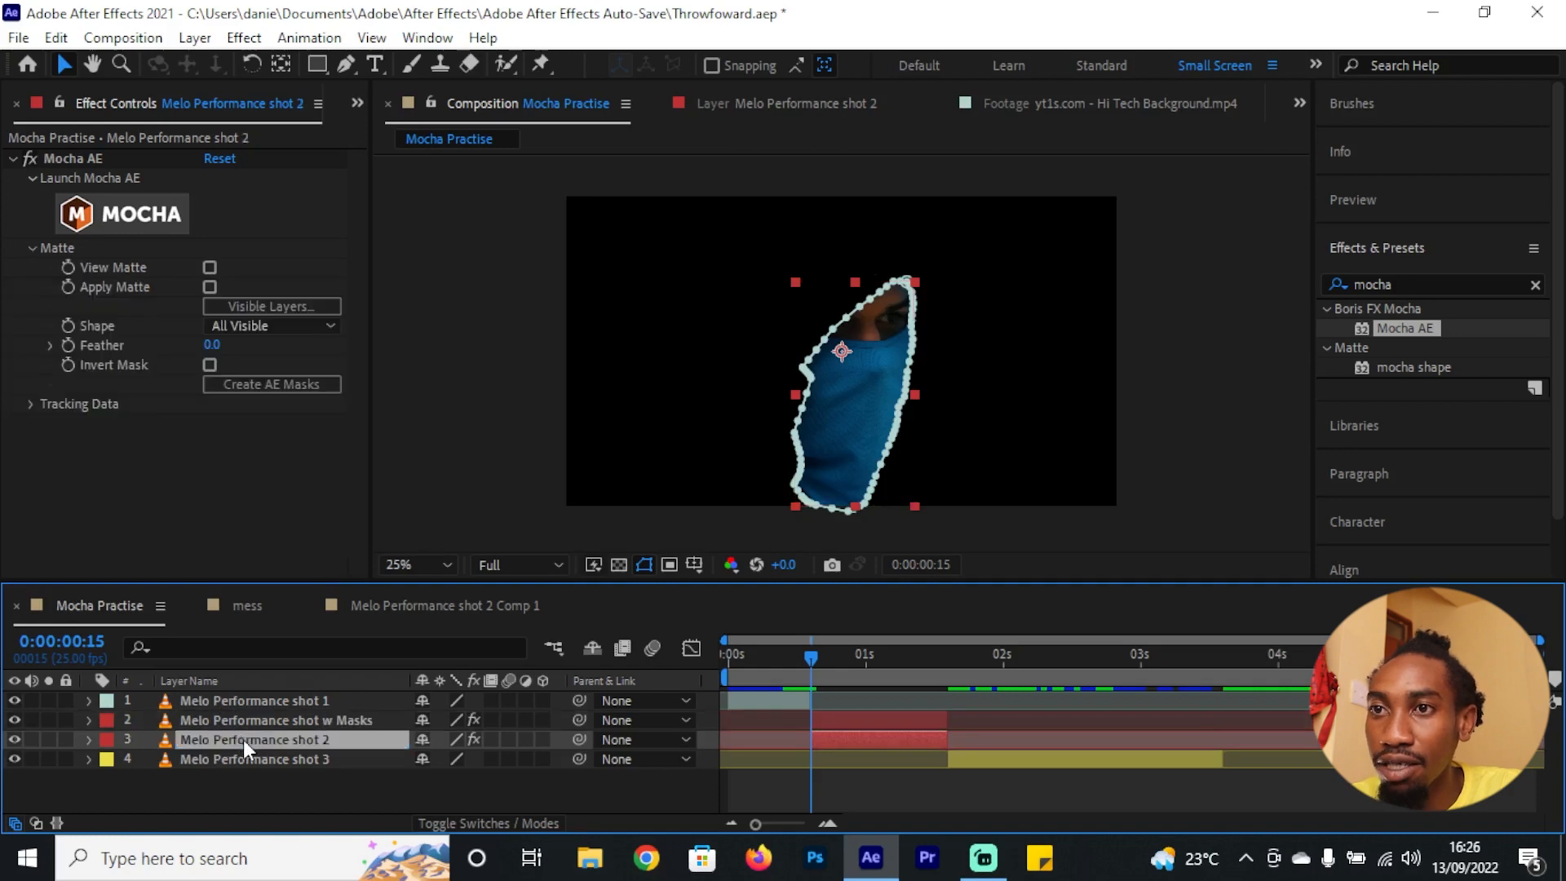
pyautogui.click(30, 153)
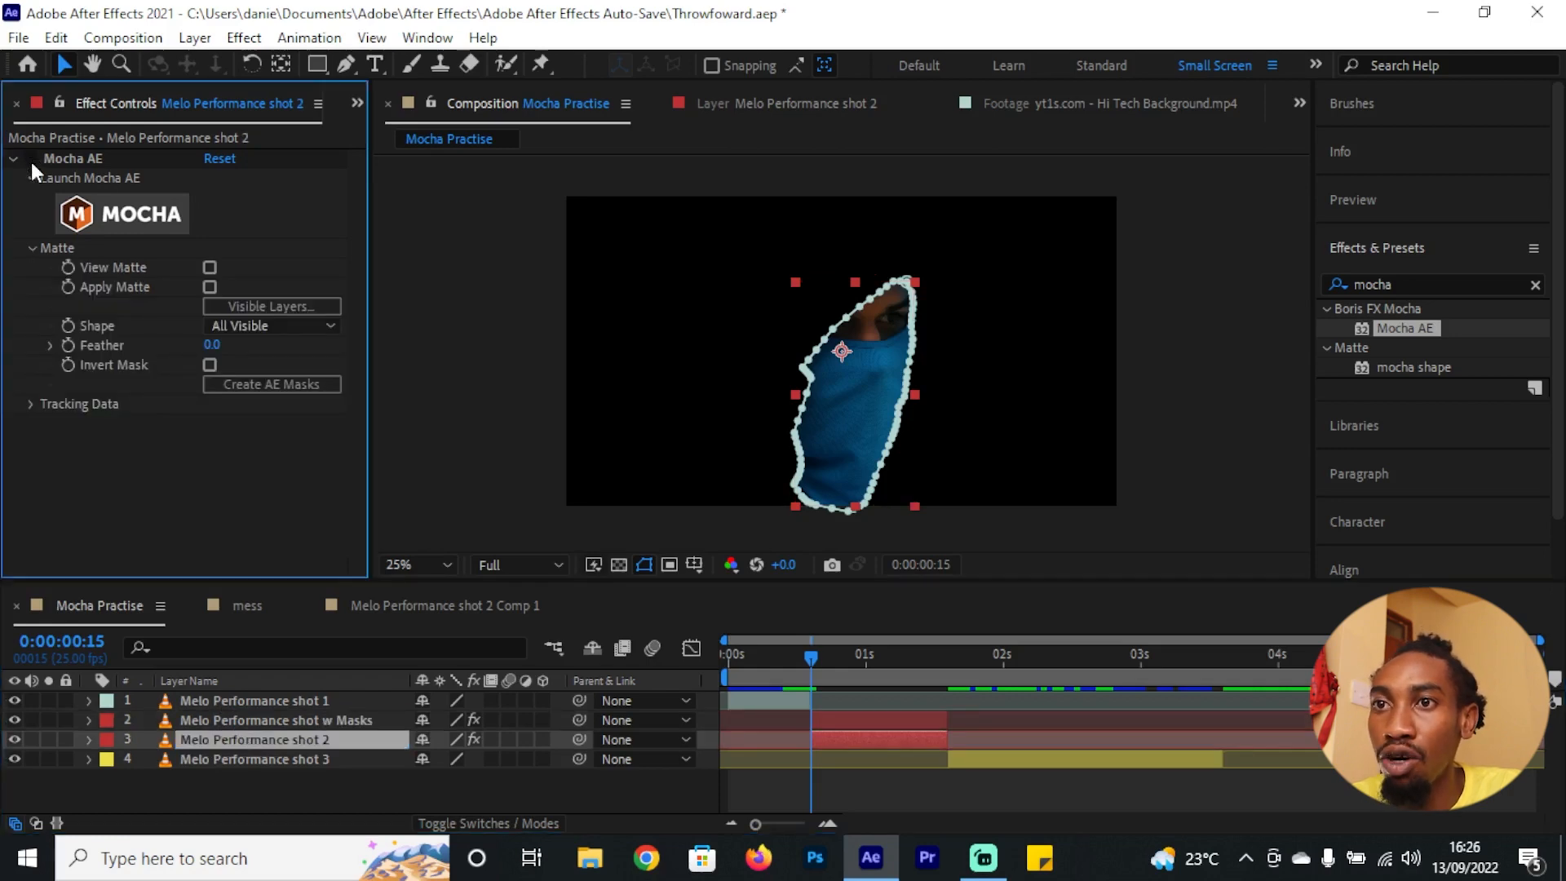
pyautogui.click(14, 720)
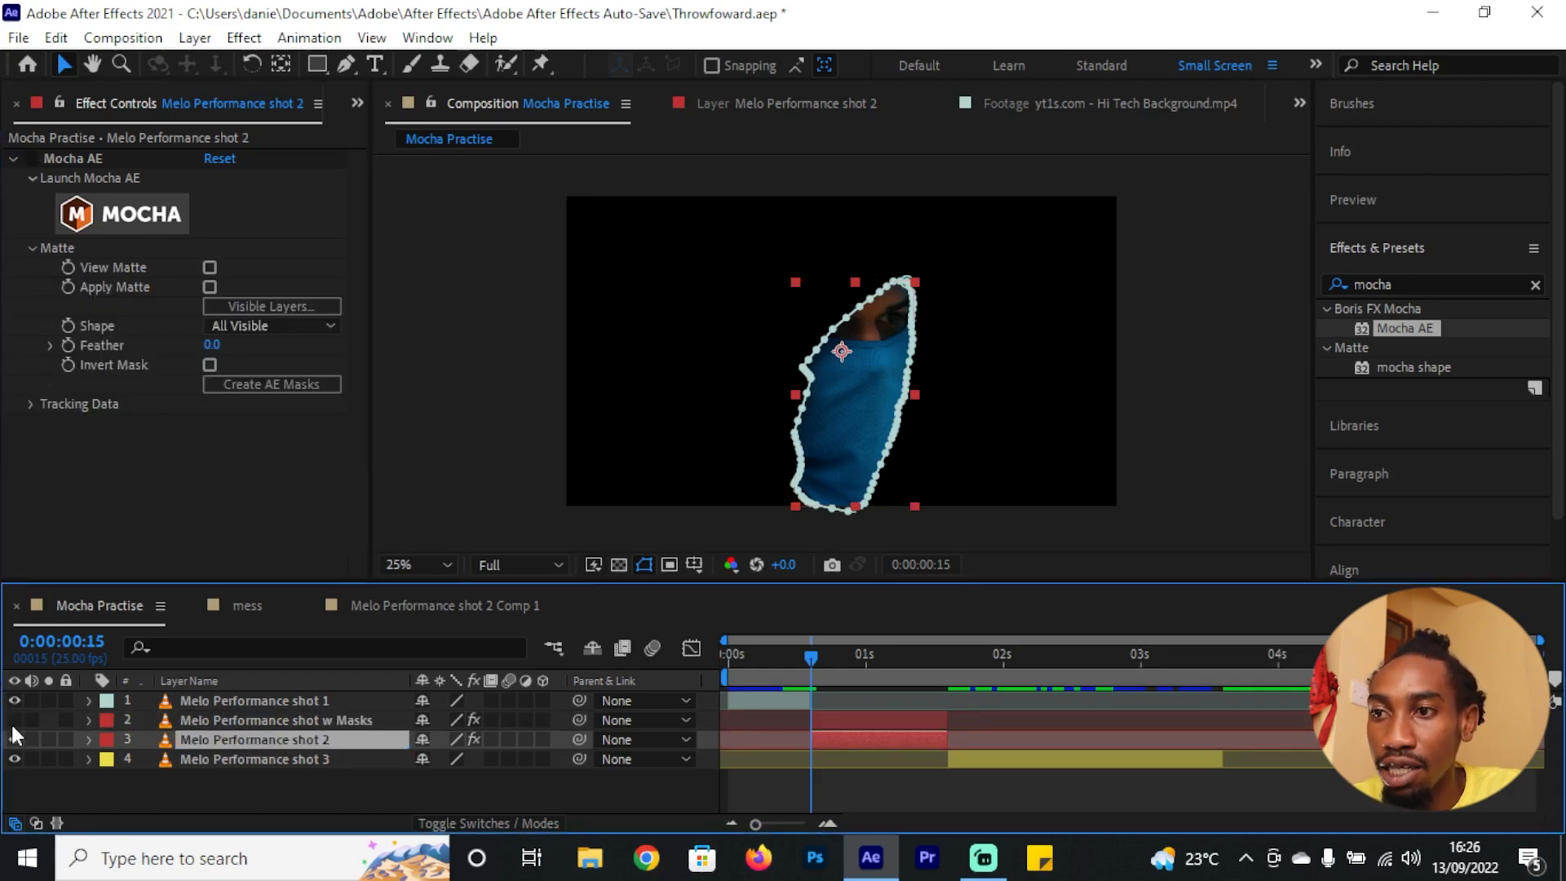
pyautogui.click(14, 721)
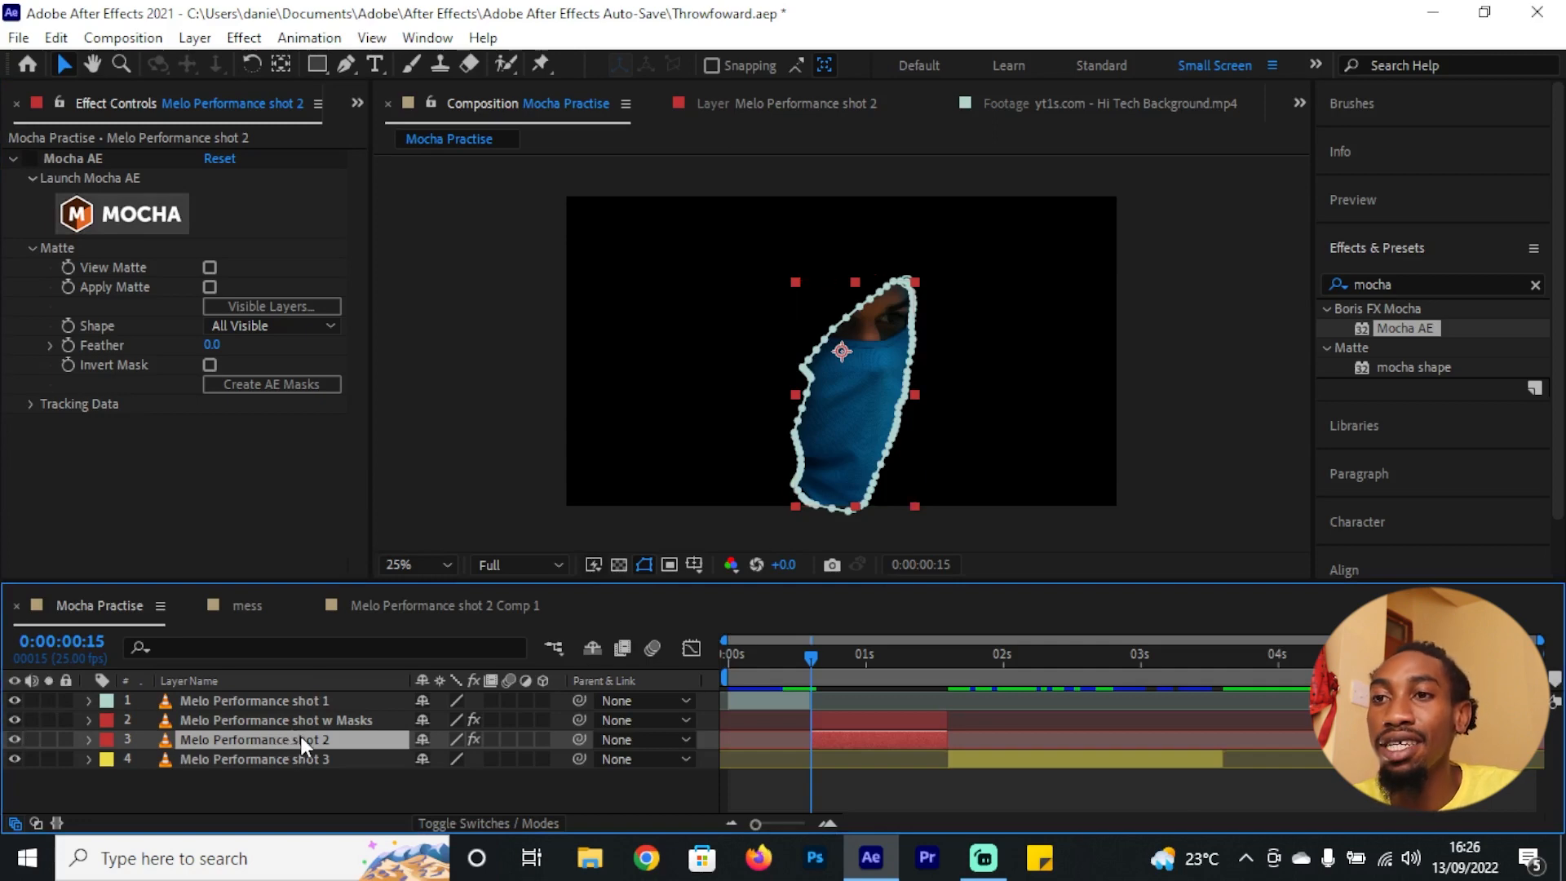
pyautogui.click(81, 157)
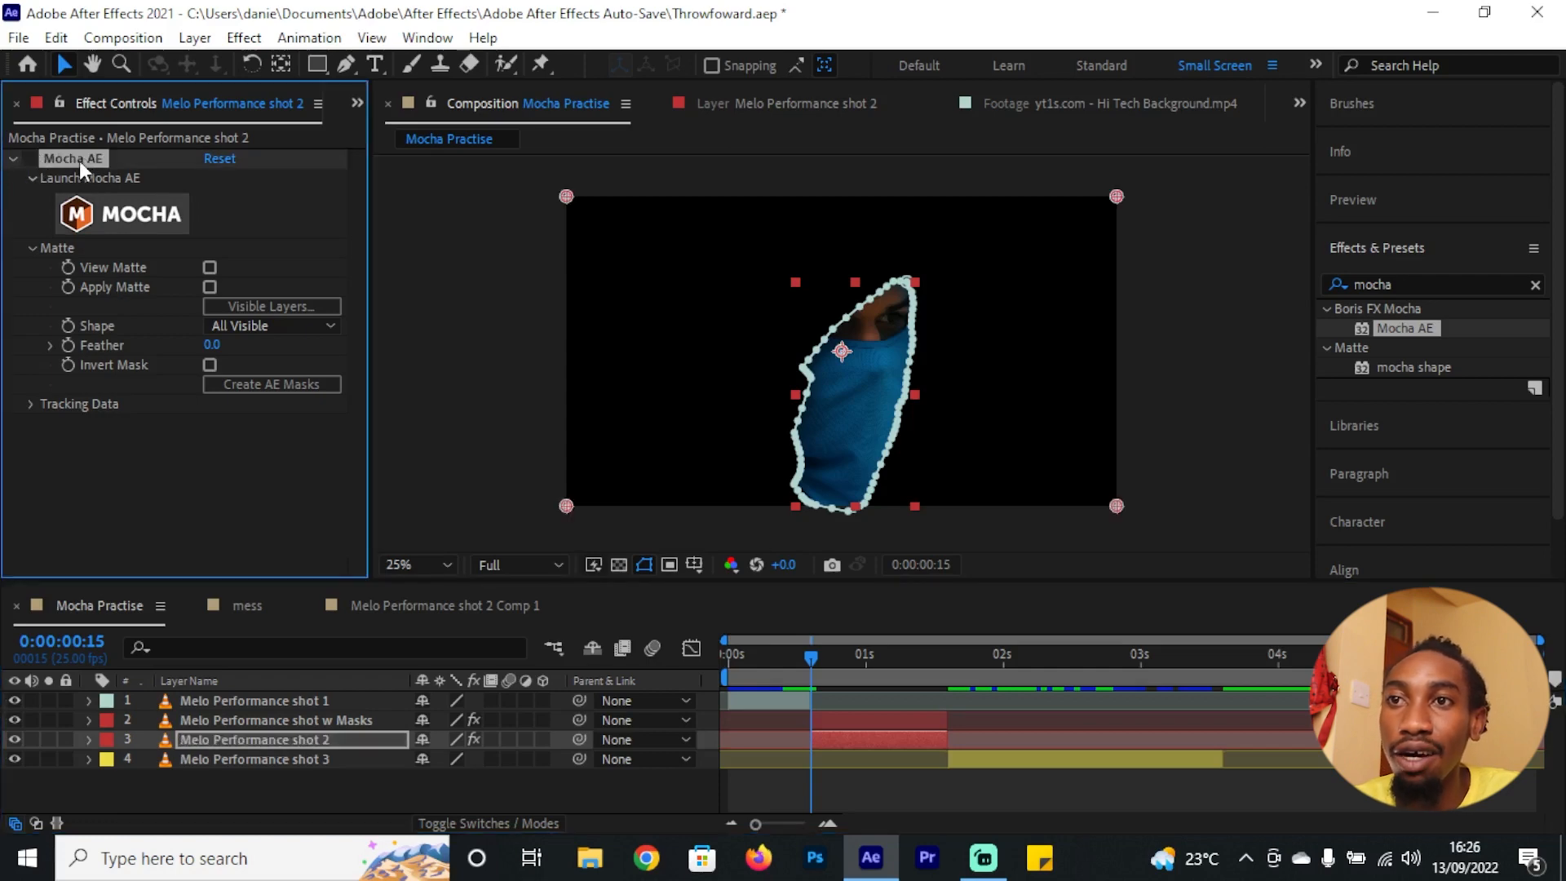
pyautogui.press('Delete')
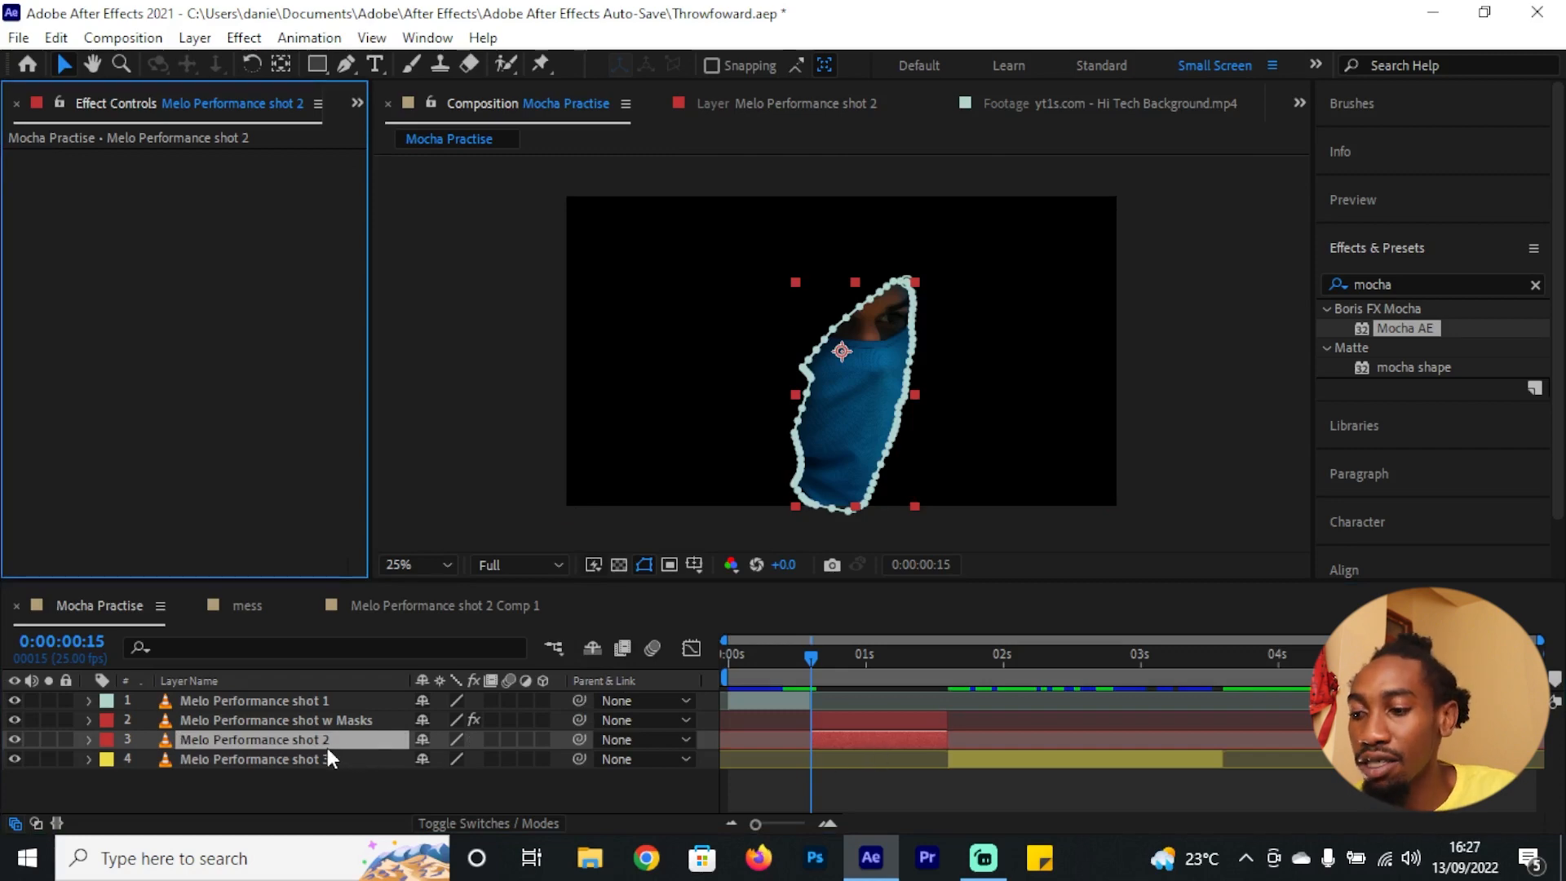
# Step: Reveal the masks on the Melo Performance shot 2 layer and delete the Layer 1 mask
pyautogui.press('m')
pyautogui.click(206, 764)
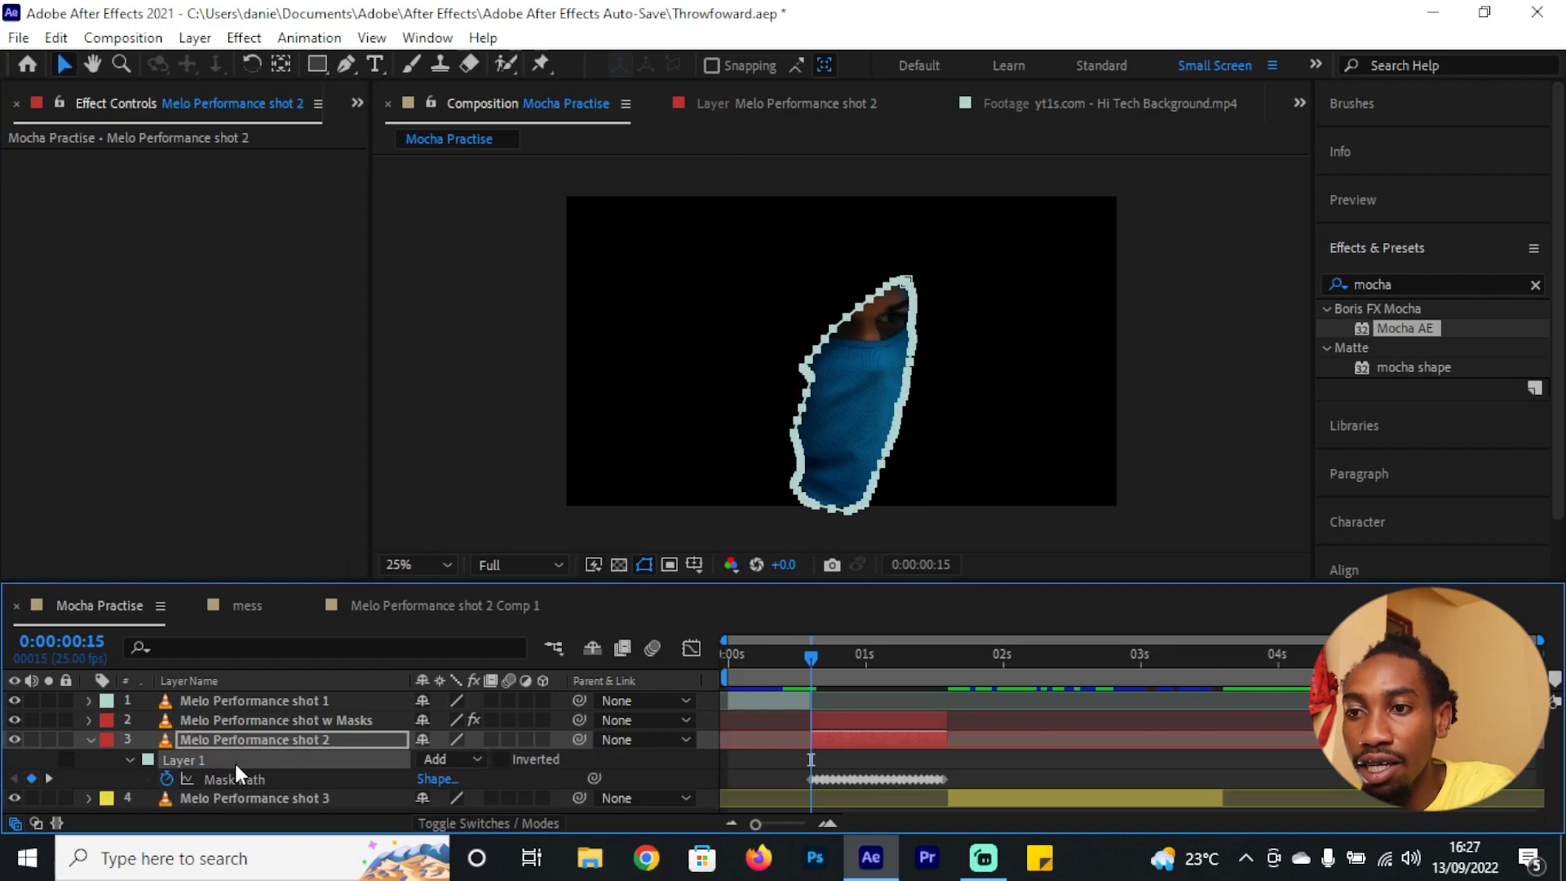
pyautogui.press('Delete')
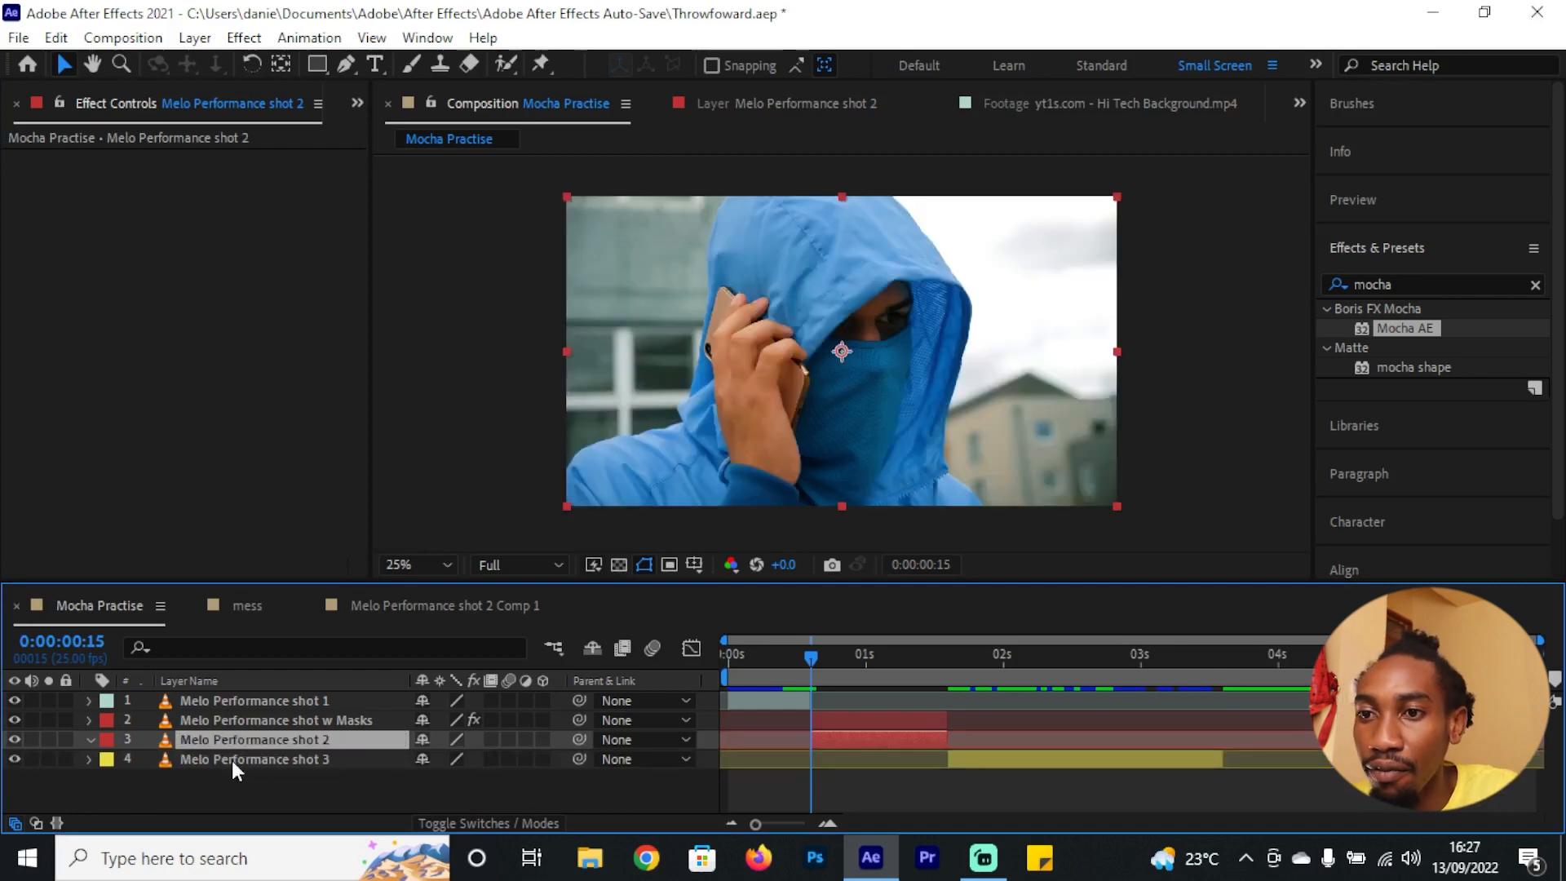
# Step: Rename the unmasked Melo Performance shot 2 layer as Melo Performance shot without Mask
pyautogui.press('Return')
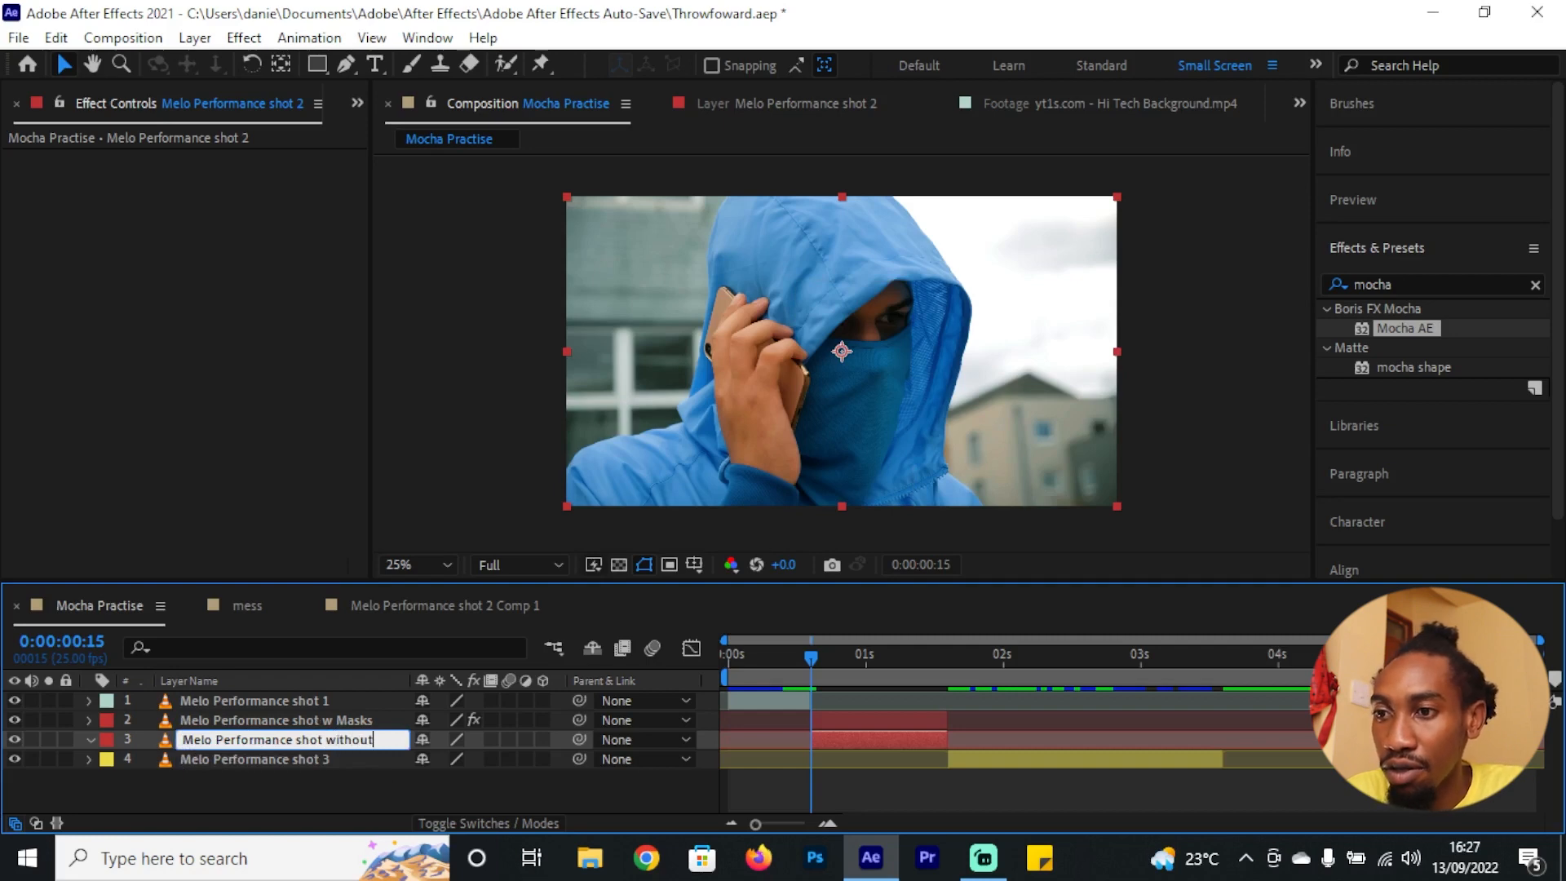
pyautogui.write('without Mask')
pyautogui.press('Return')
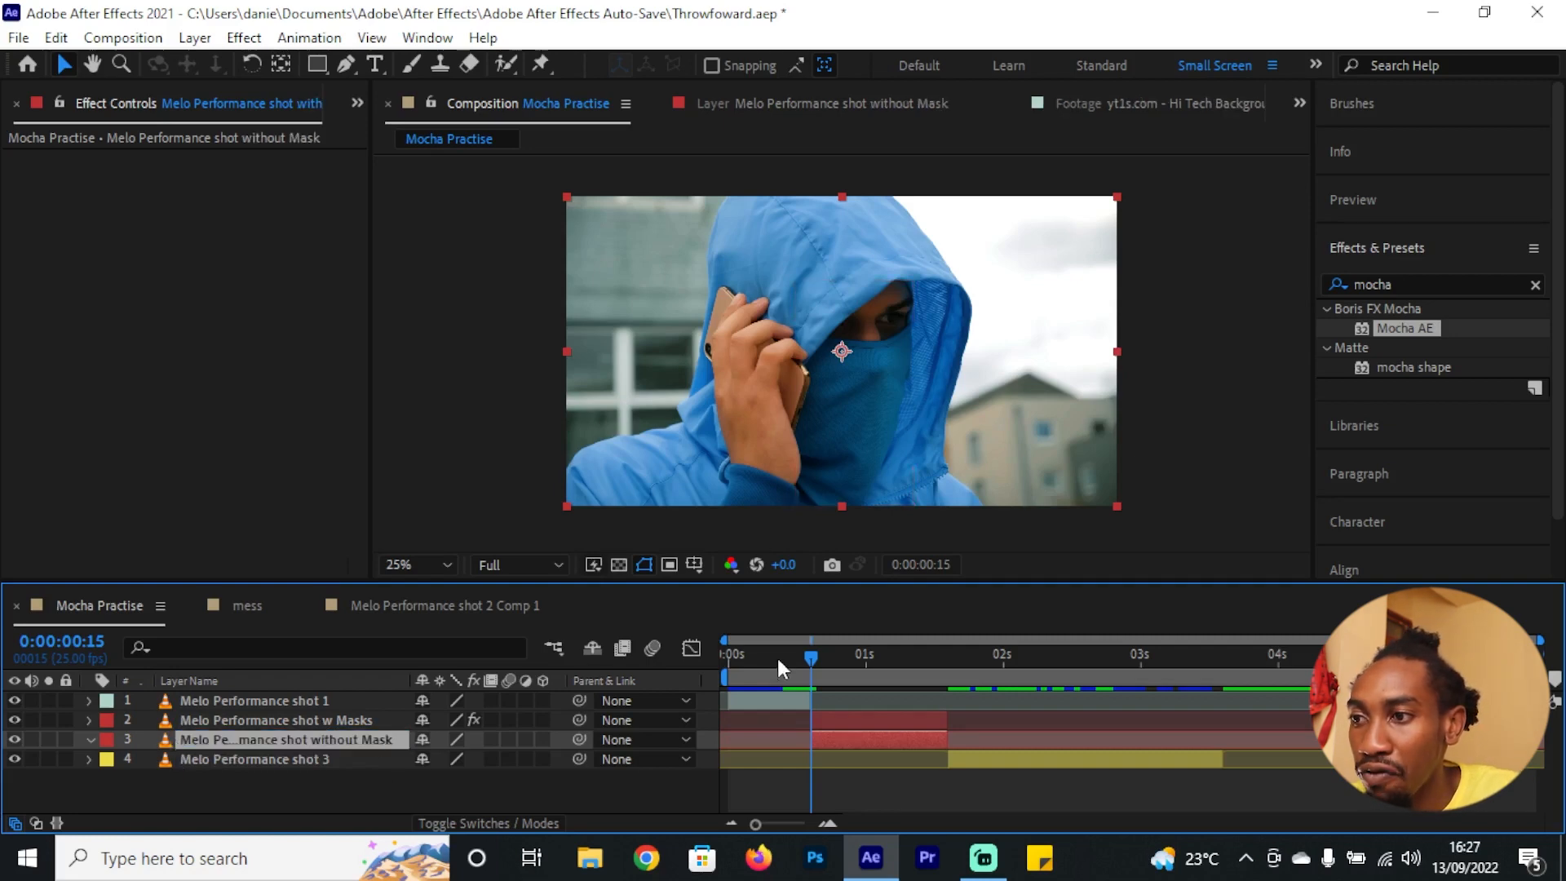
# Step: Compare the masked and unmasked copies of shot 2 by isolating each layer's visibility in turn
pyautogui.moveTo(777, 659); pyautogui.dragTo(826, 668)
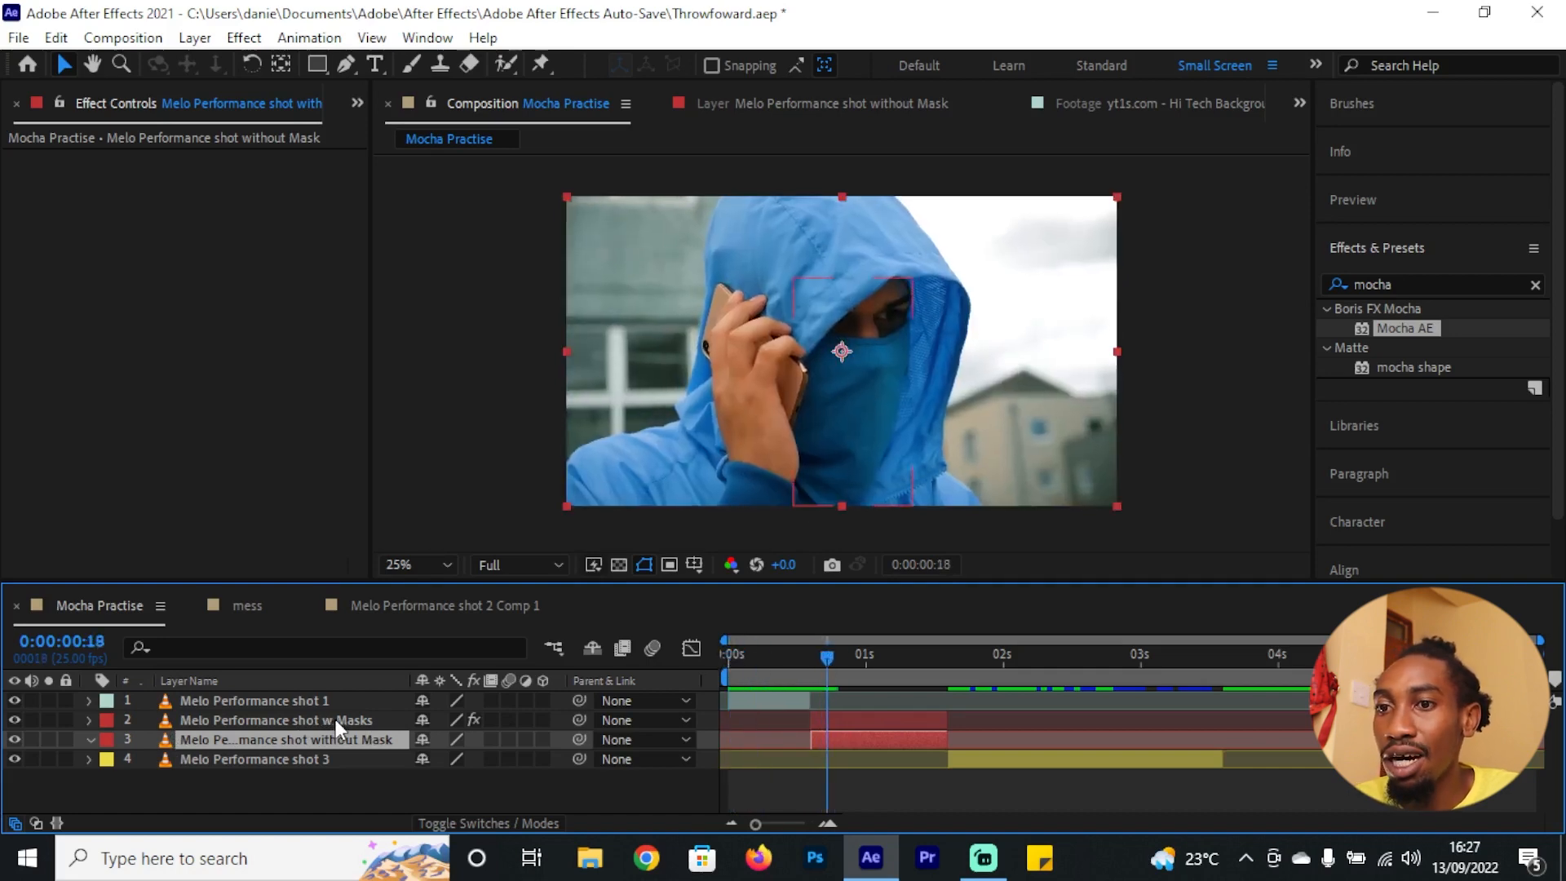
pyautogui.click(17, 738)
pyautogui.click(216, 720)
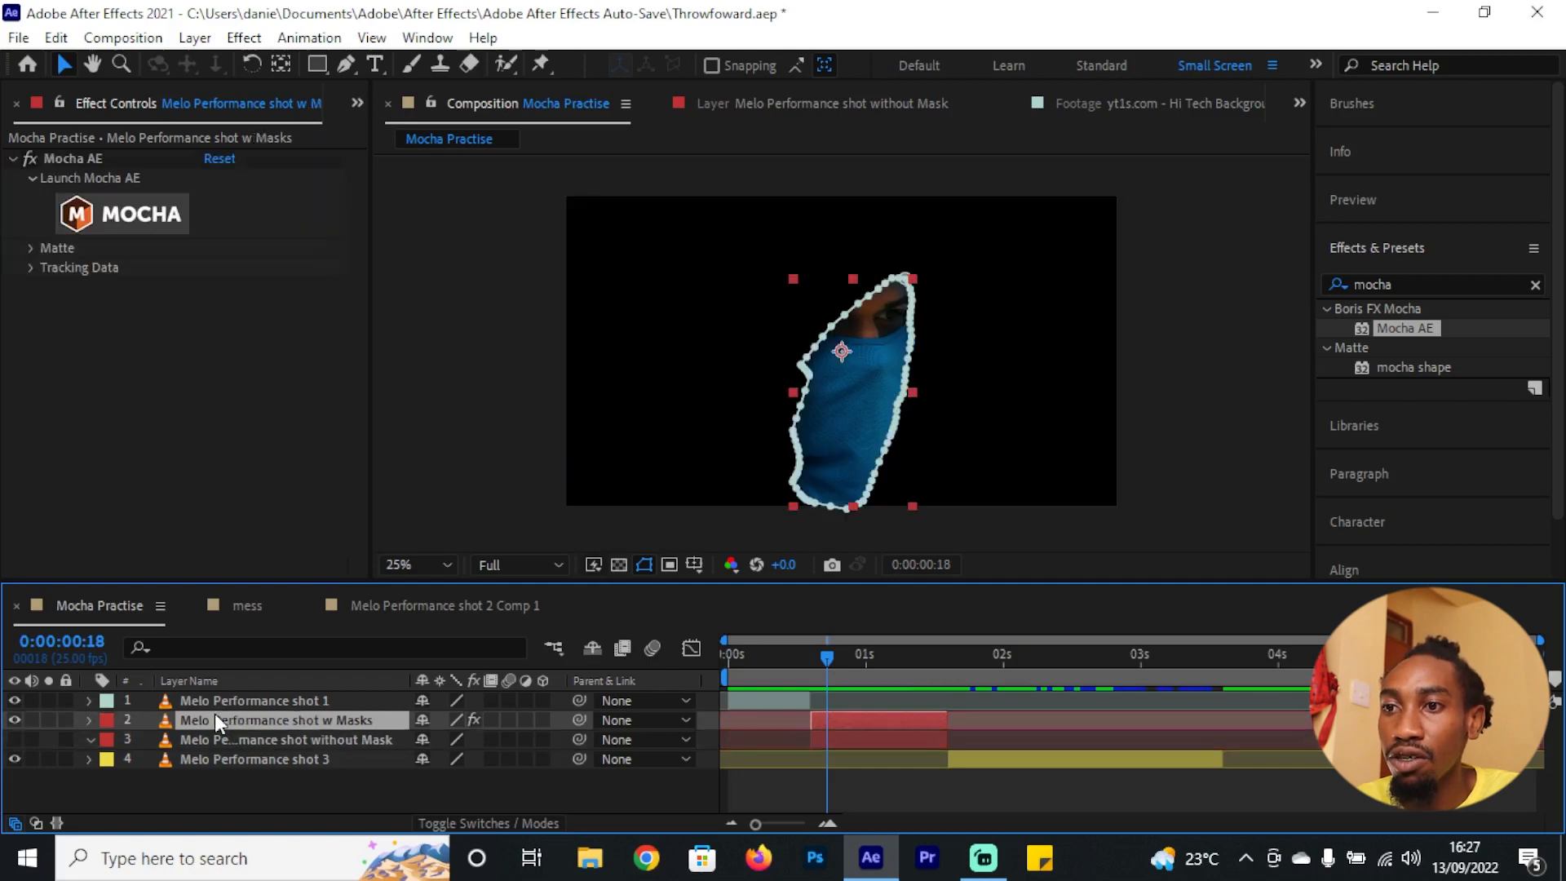
pyautogui.click(10, 739)
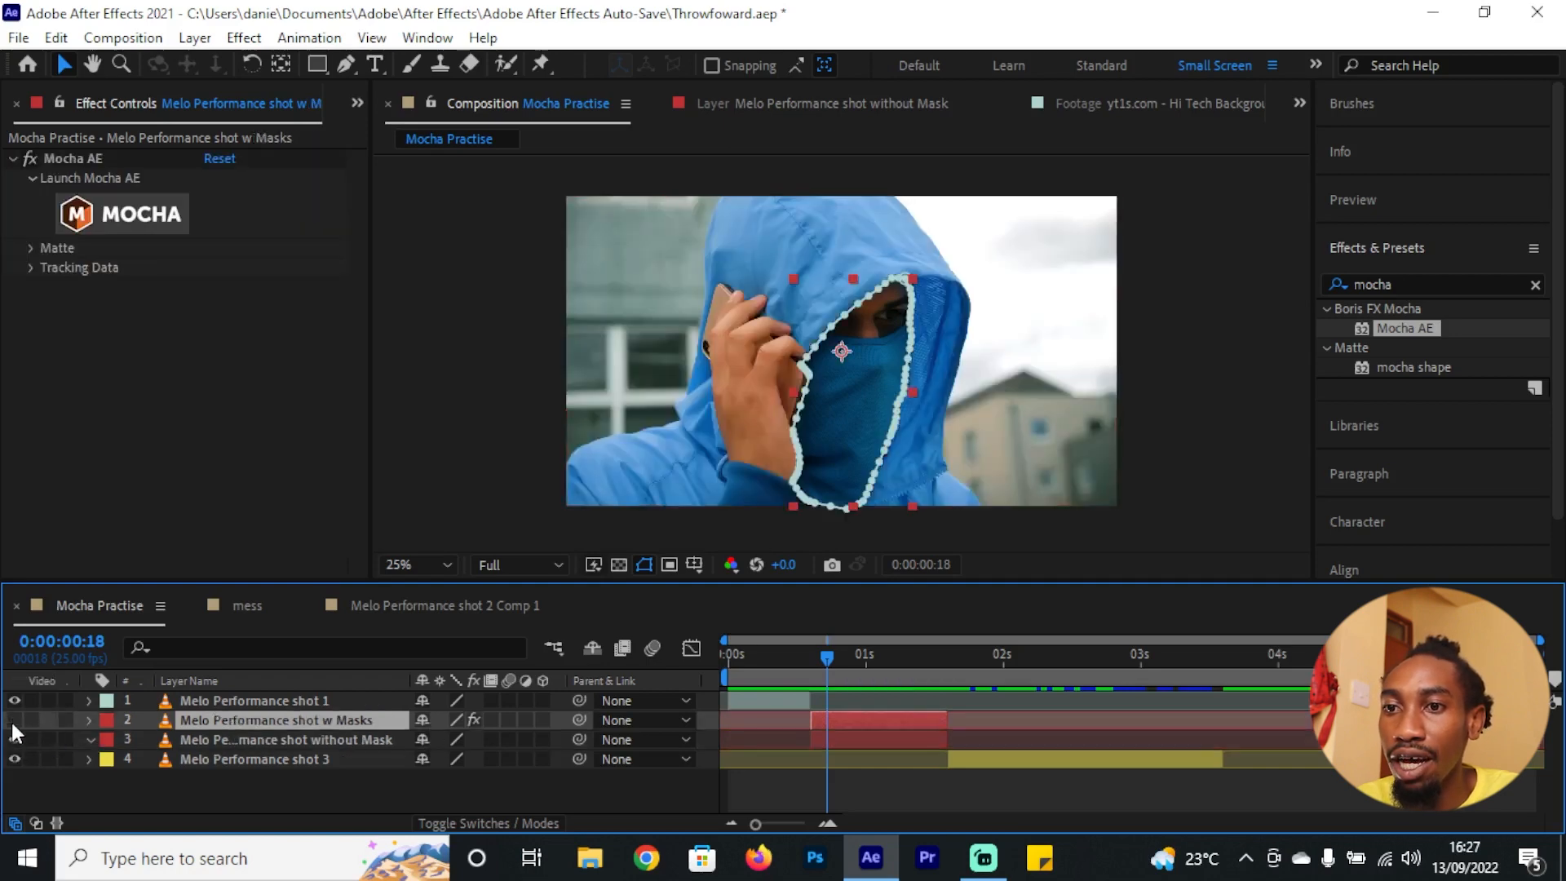
pyautogui.click(12, 720)
pyautogui.click(274, 738)
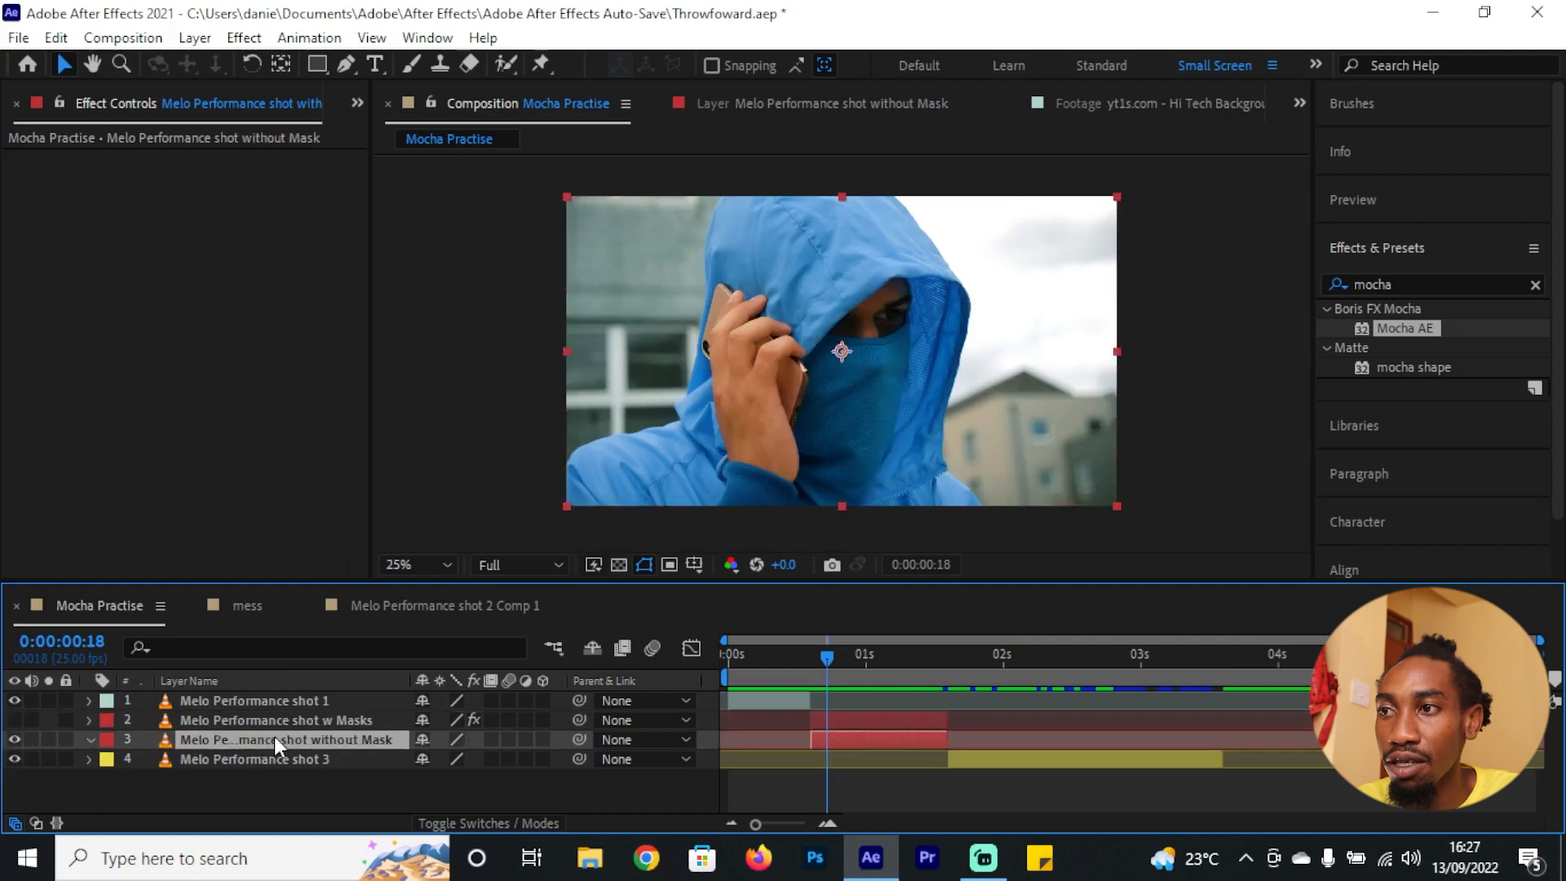
pyautogui.moveTo(788, 654); pyautogui.dragTo(810, 685)
pyautogui.click(88, 738)
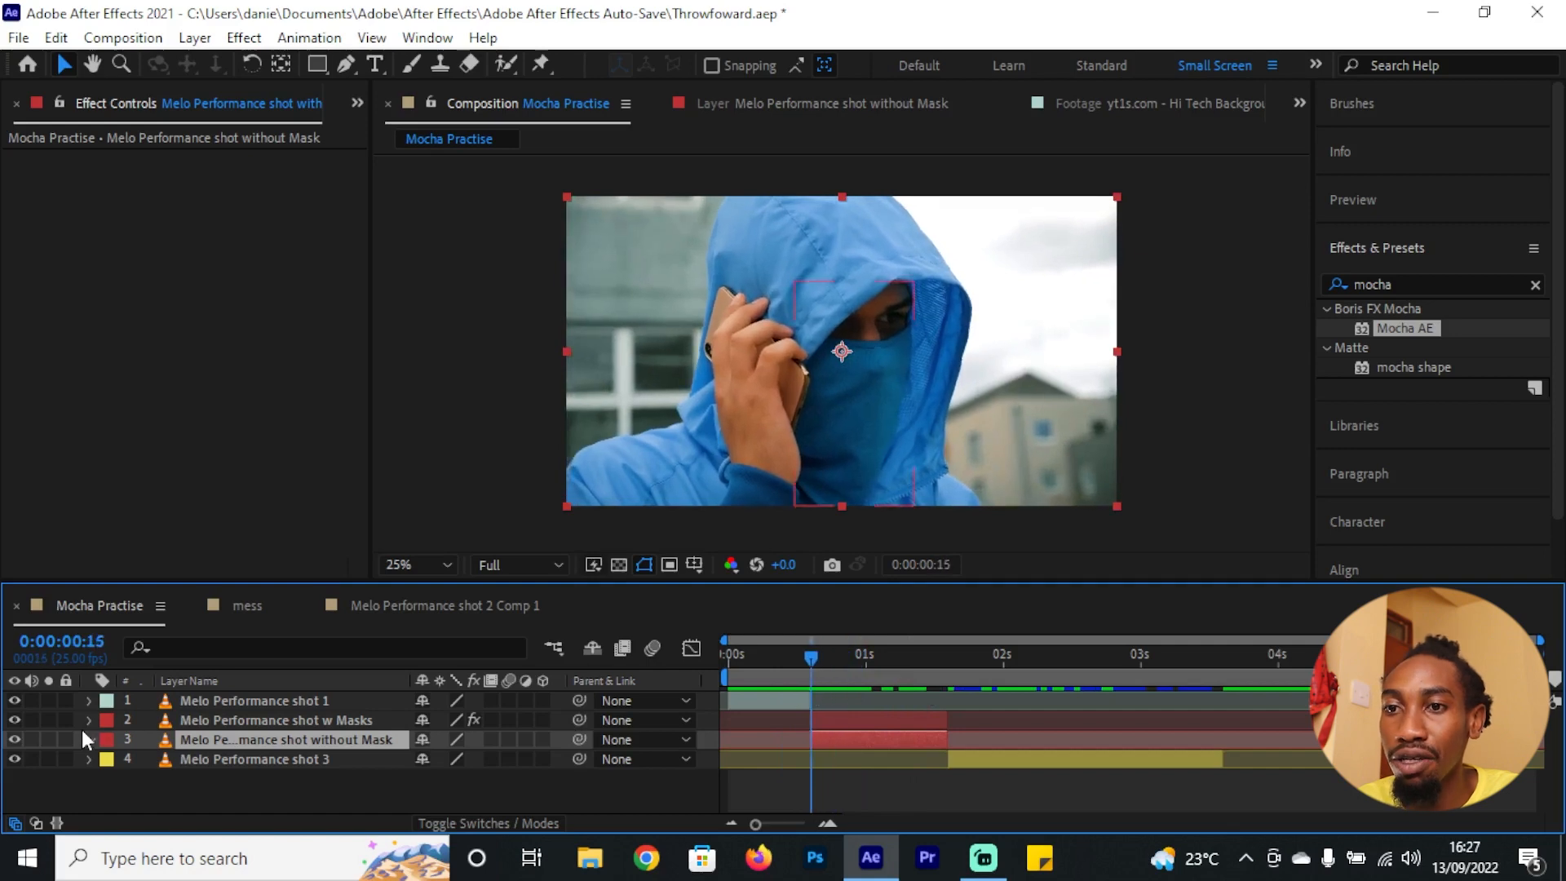
pyautogui.click(233, 720)
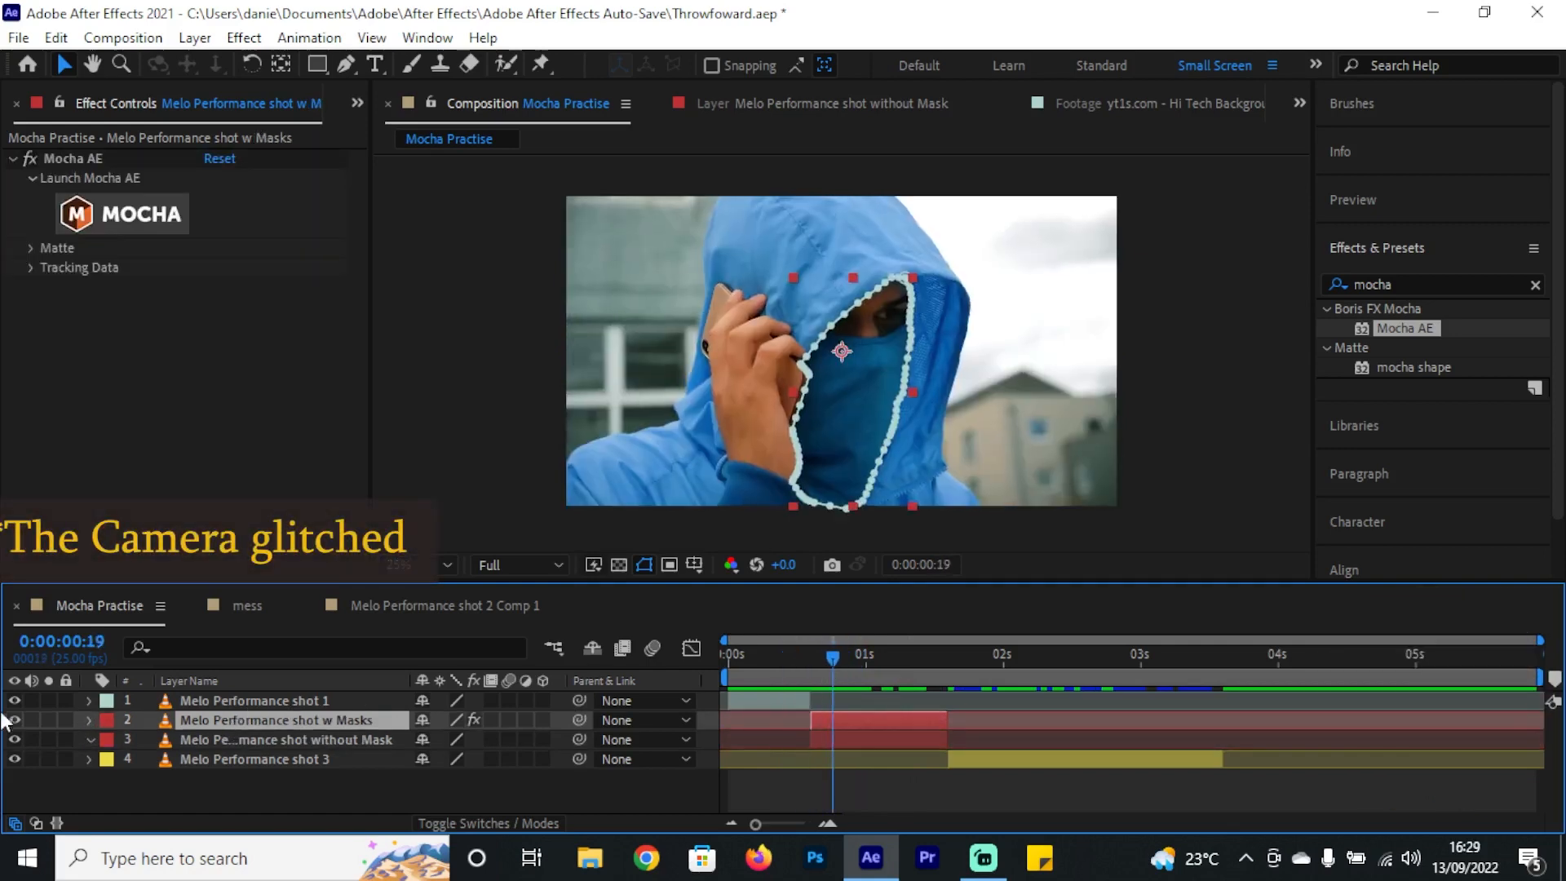
pyautogui.click(228, 740)
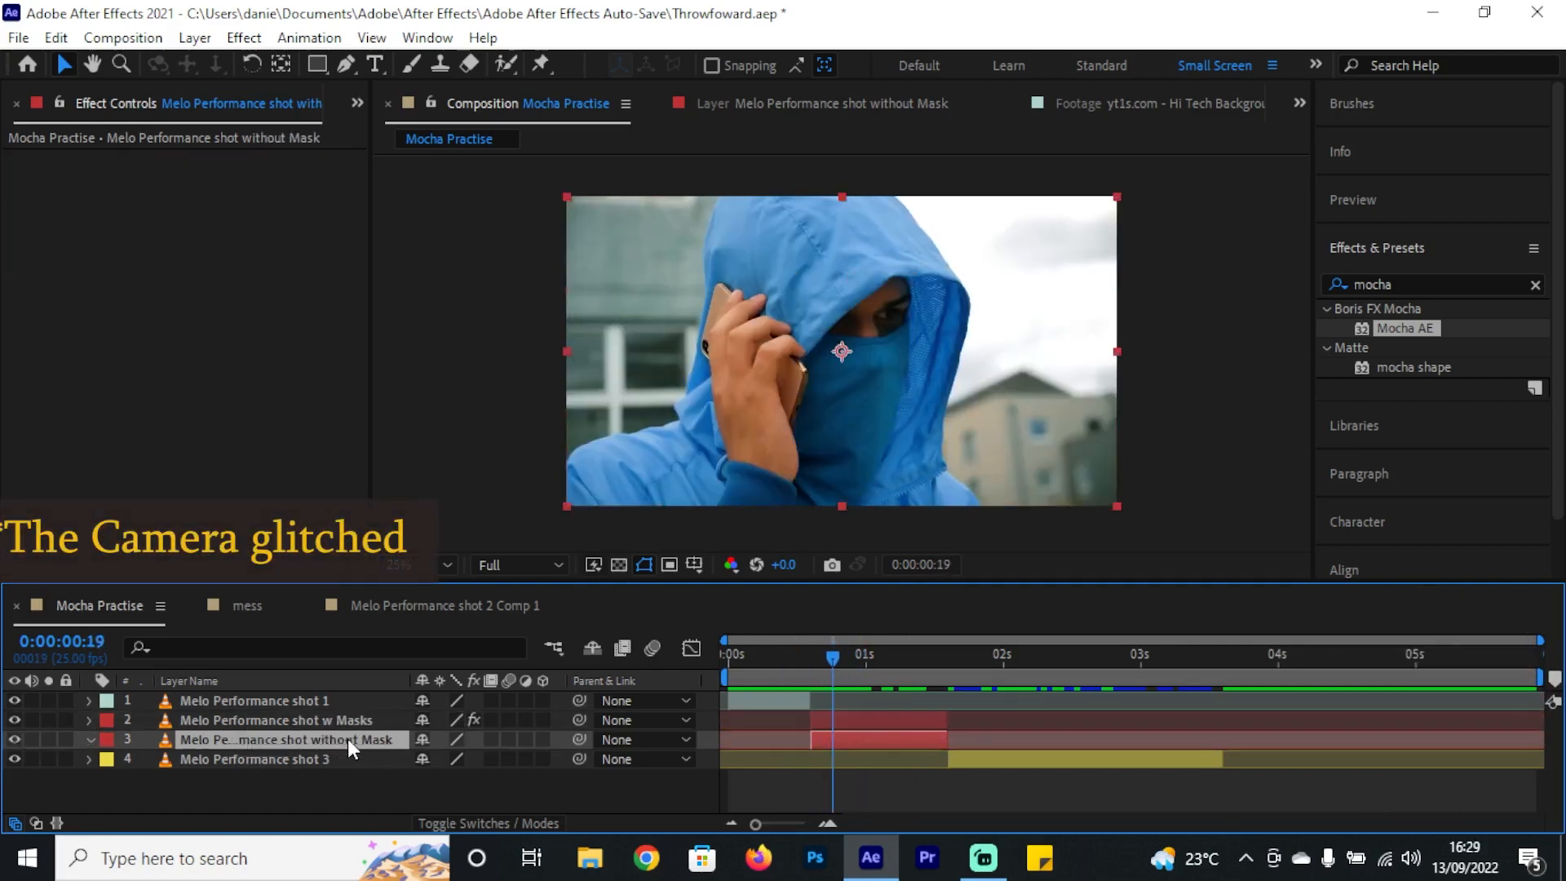
# Step: Hide the Melo Performance shot without Mask layer and set the Layer 1 mask on Melo Performance shot w Masks to Subtract
pyautogui.click(14, 739)
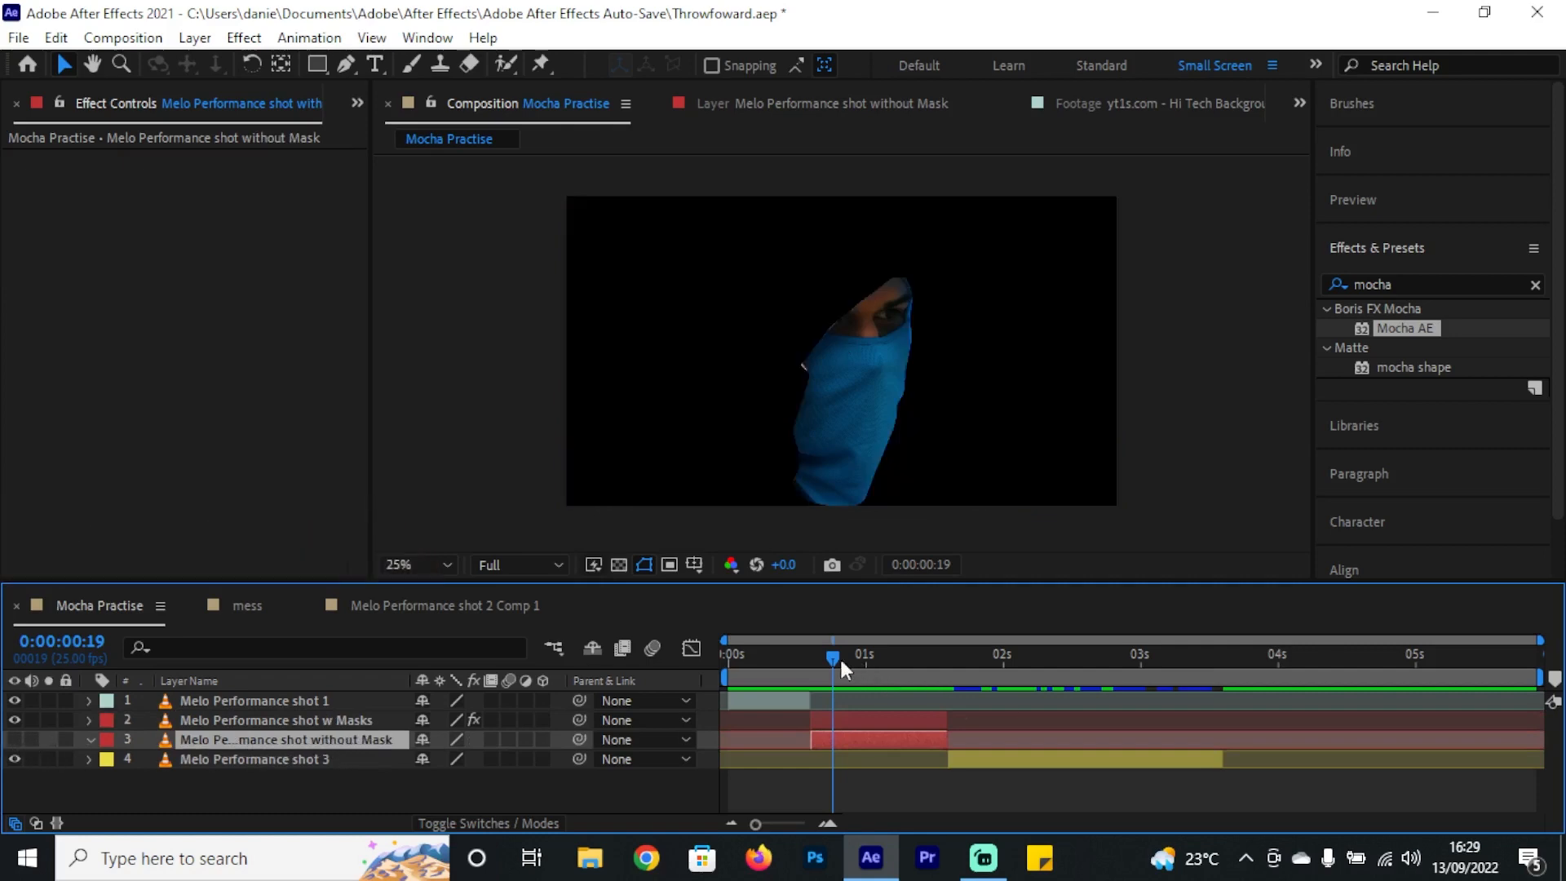
pyautogui.moveTo(839, 656); pyautogui.dragTo(860, 657)
pyautogui.click(832, 717)
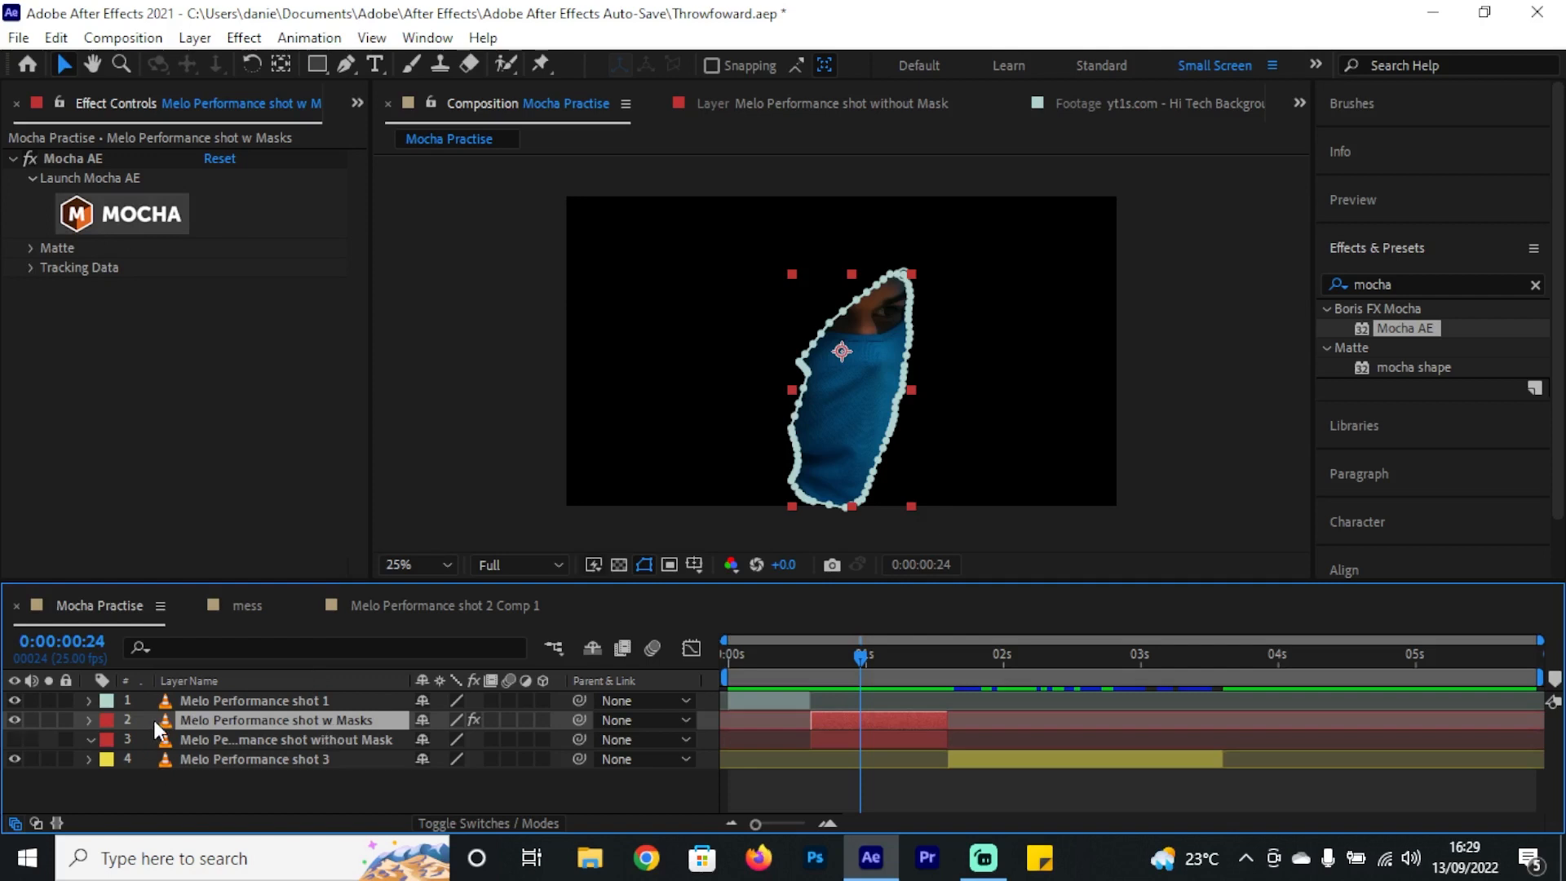
pyautogui.press('m')
pyautogui.click(227, 740)
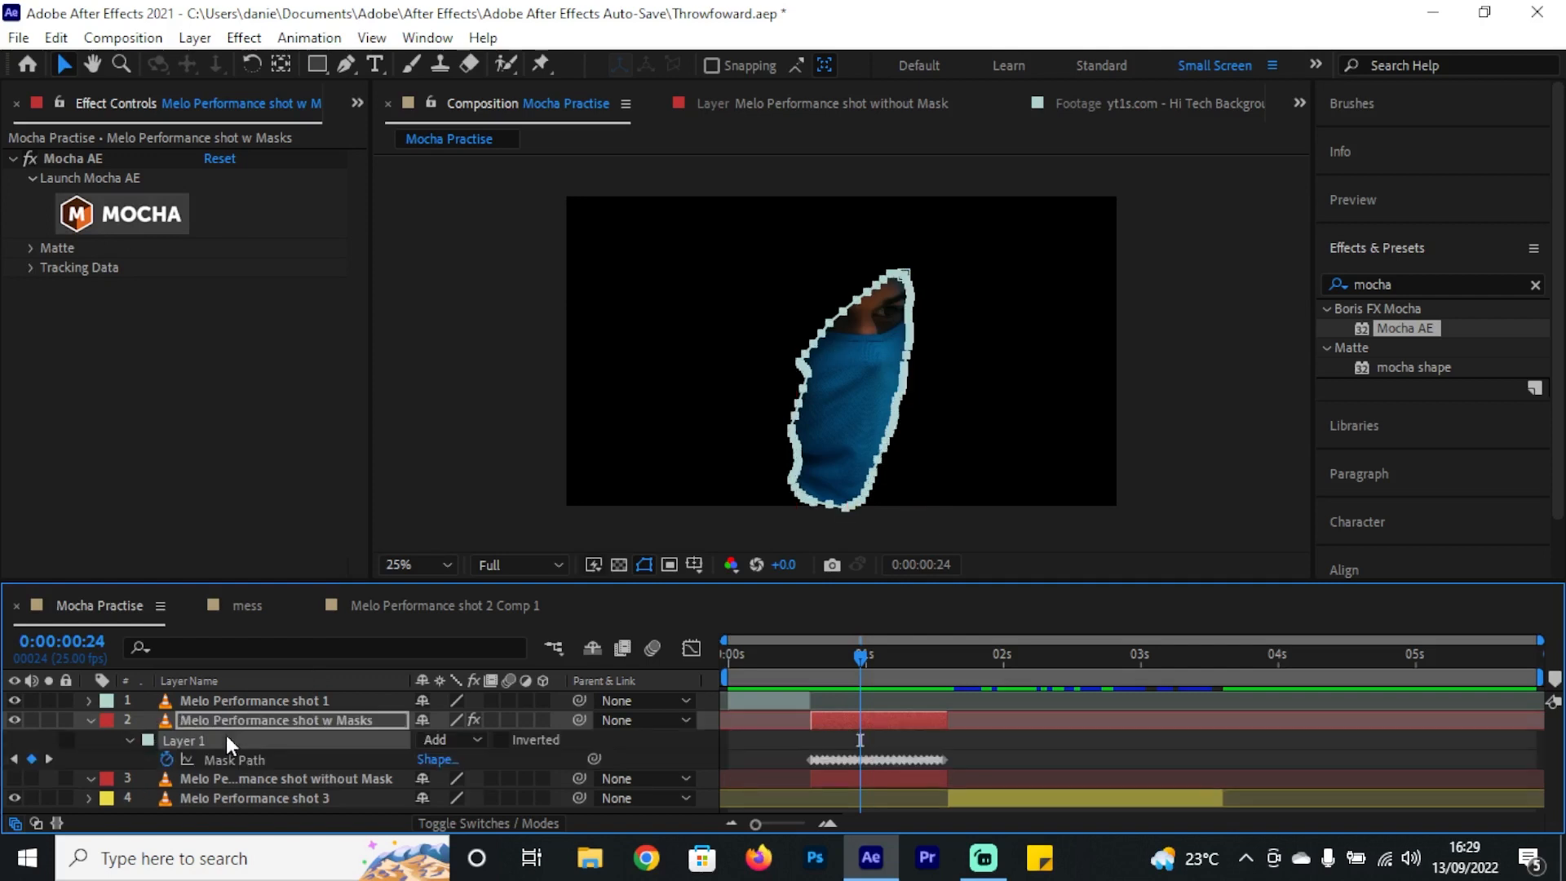
pyautogui.click(448, 740)
pyautogui.click(516, 619)
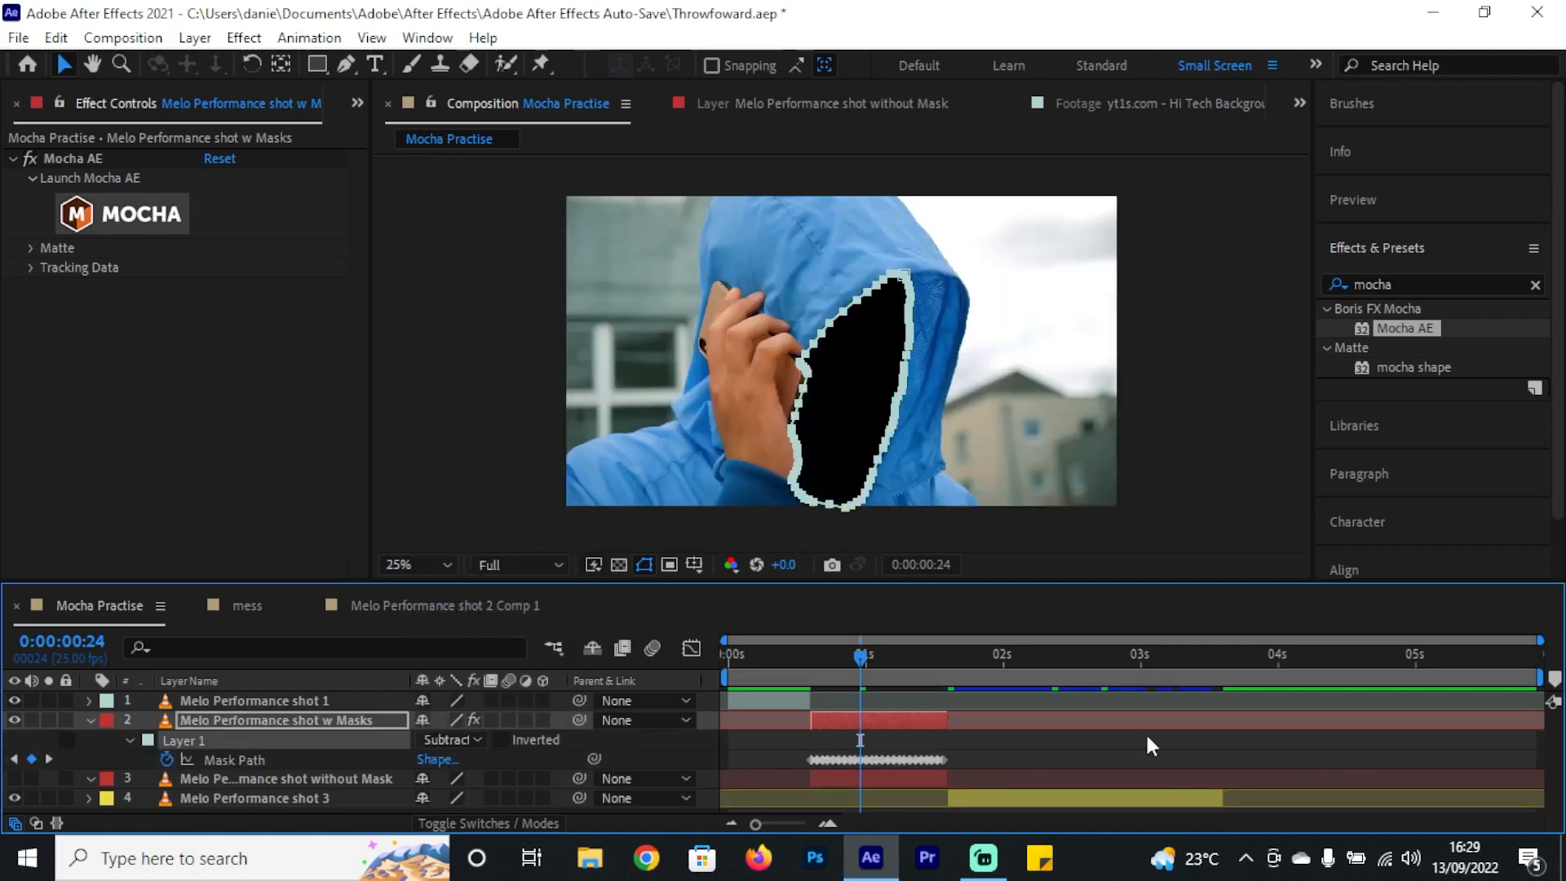
pyautogui.moveTo(829, 653)
pyautogui.mouseDown()
pyautogui.moveTo(938, 683)
pyautogui.moveTo(825, 682)
pyautogui.moveTo(790, 659)
pyautogui.moveTo(850, 668)
pyautogui.mouseUp()
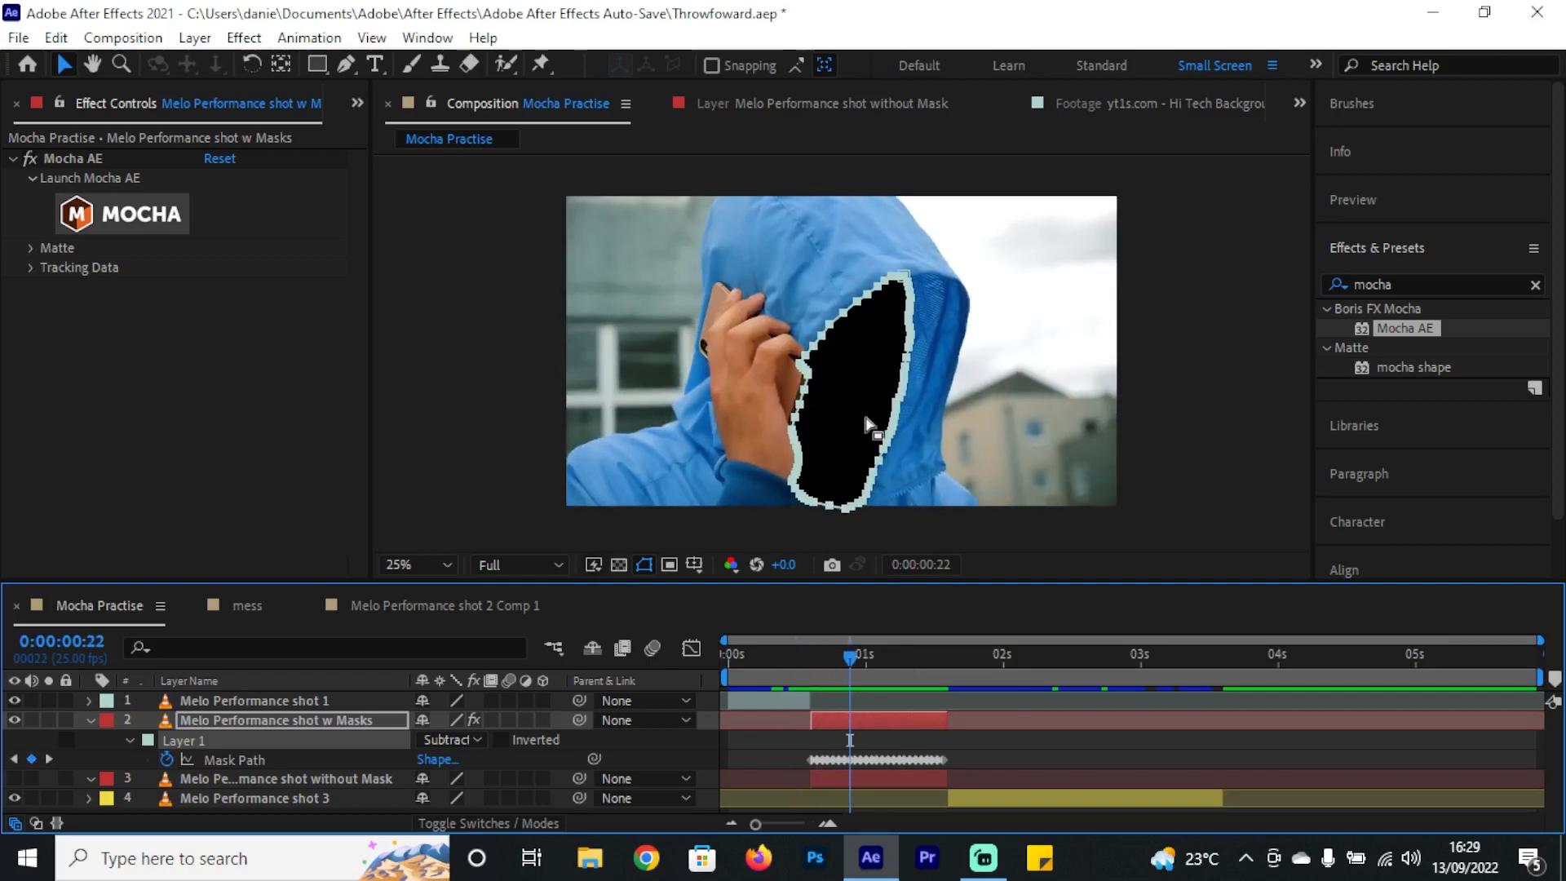
# Step: Duplicate the Melo Performance shot 3 layer and split the copy at 0:00:02:11
pyautogui.moveTo(853, 654); pyautogui.dragTo(1063, 687)
pyautogui.click(1096, 799)
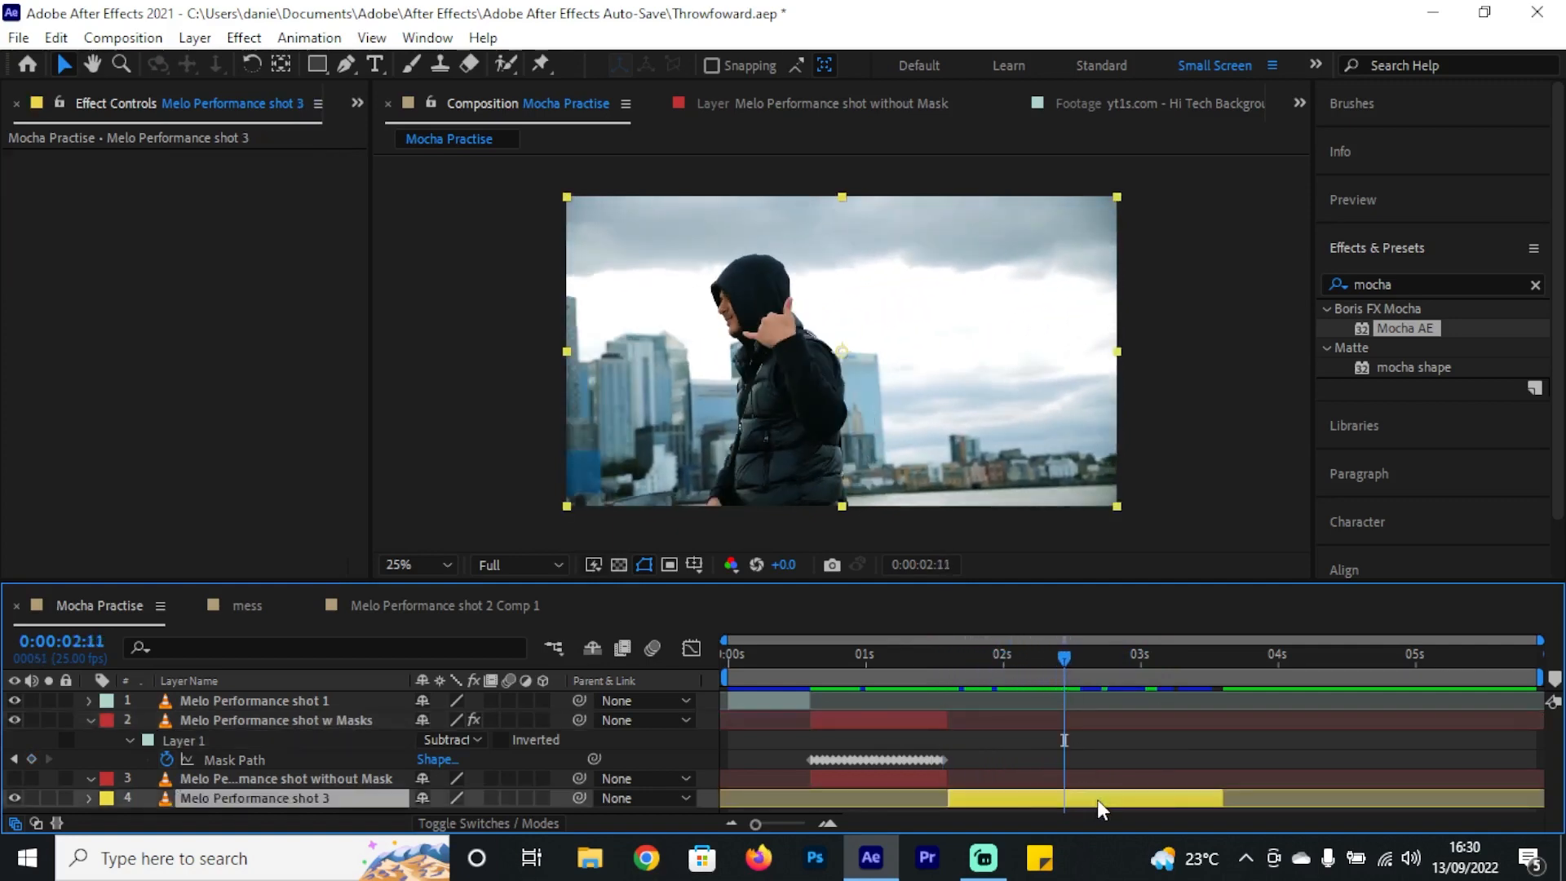
pyautogui.hotkey('ctrl', 'd')
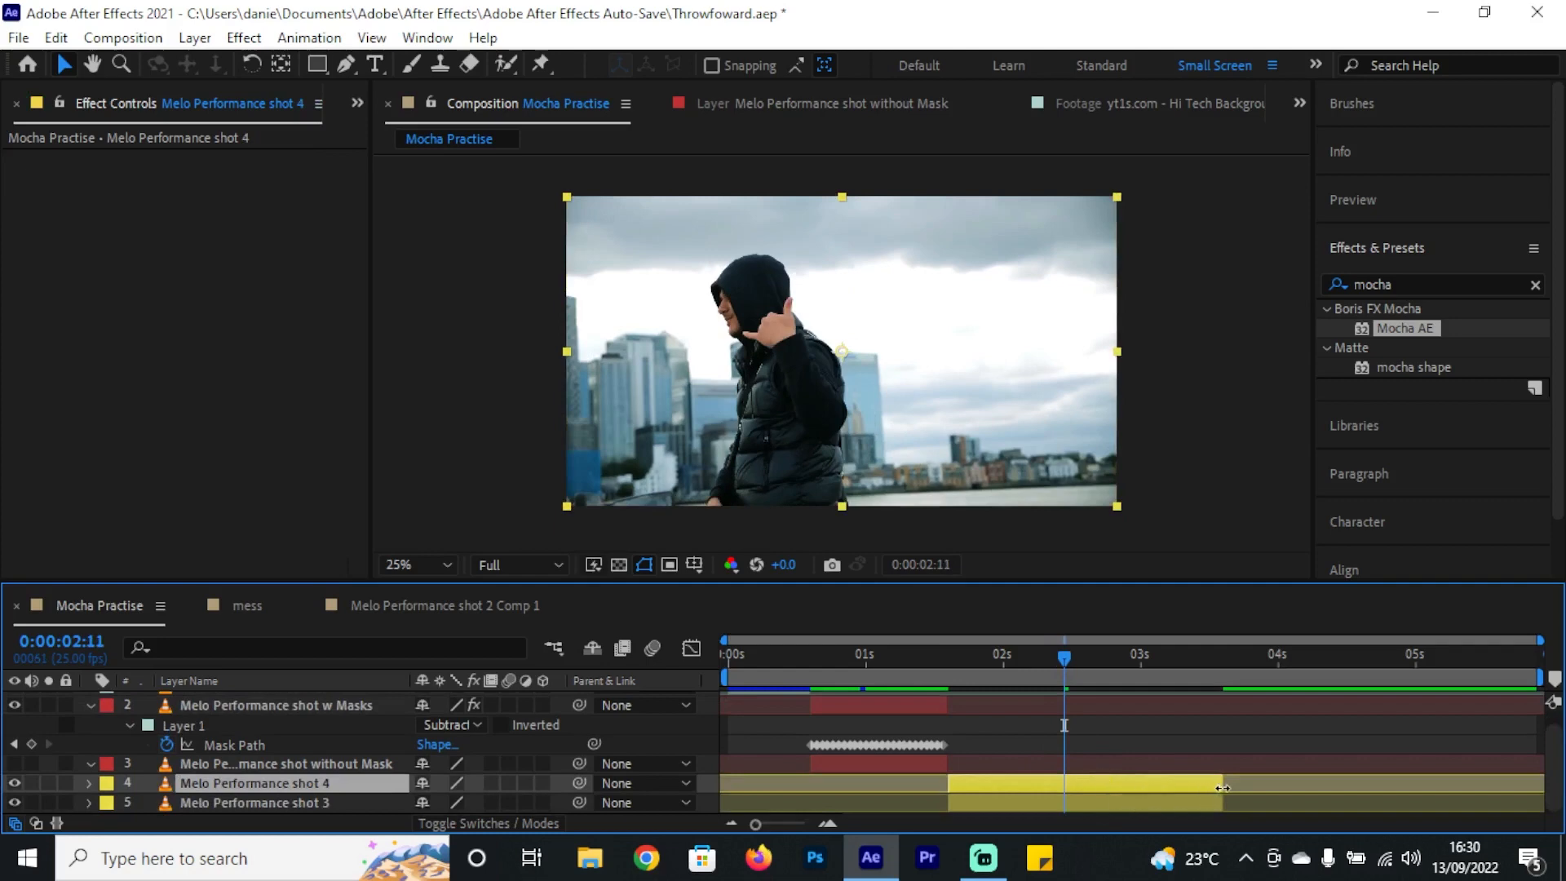
pyautogui.hotkey('ctrl', 'shift', 'd')
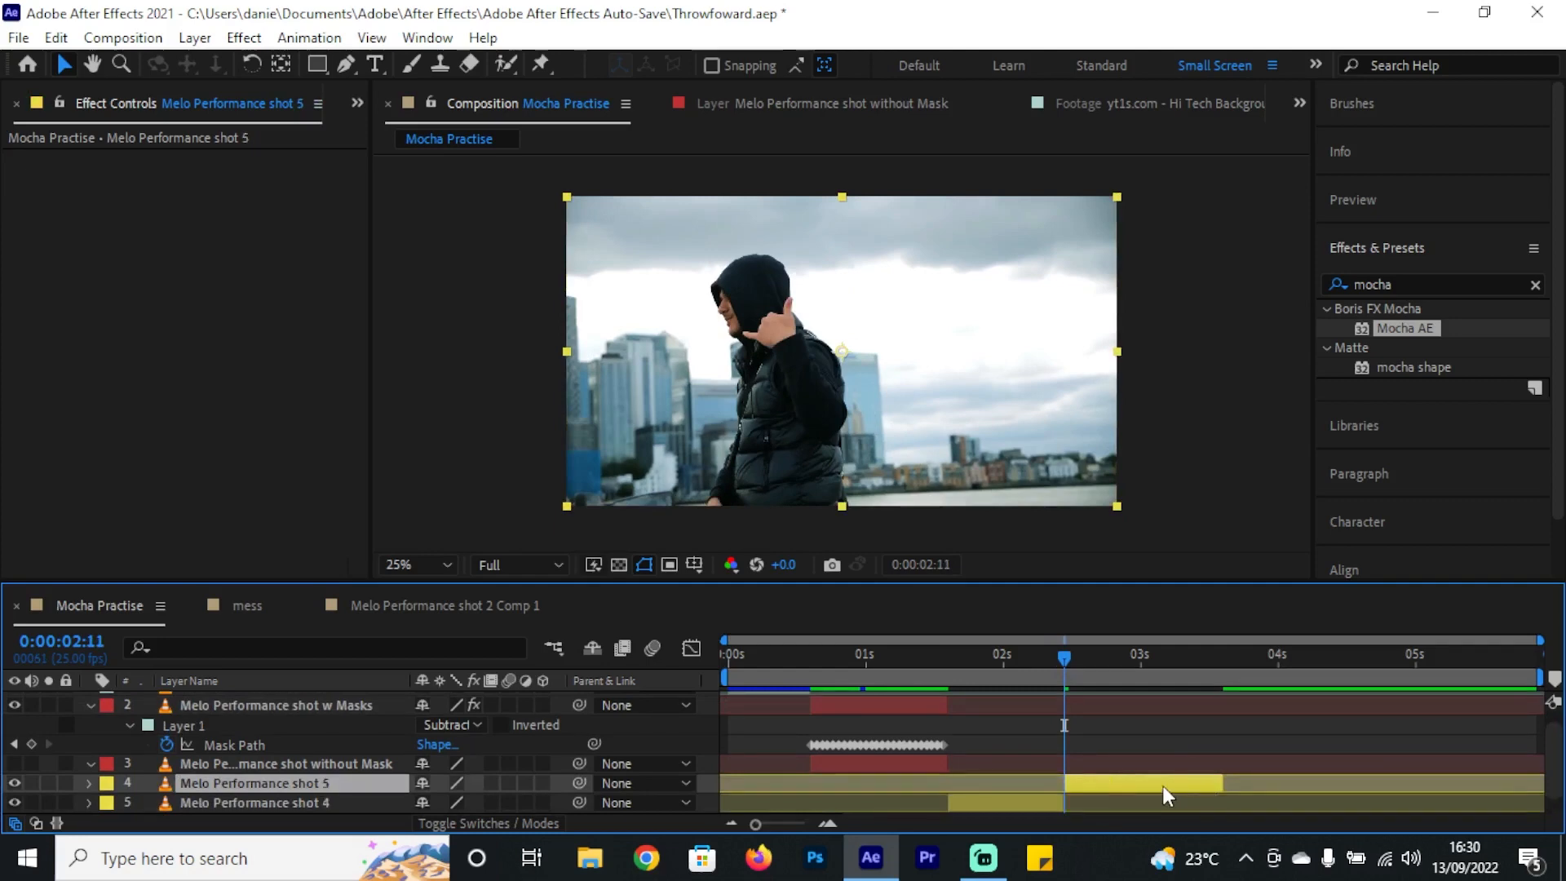
# Step: Delete the earlier part of the split copy, Melo Performance shot 4
pyautogui.scroll(-1, 1163, 787)
pyautogui.press('space')
pyautogui.click(1147, 681)
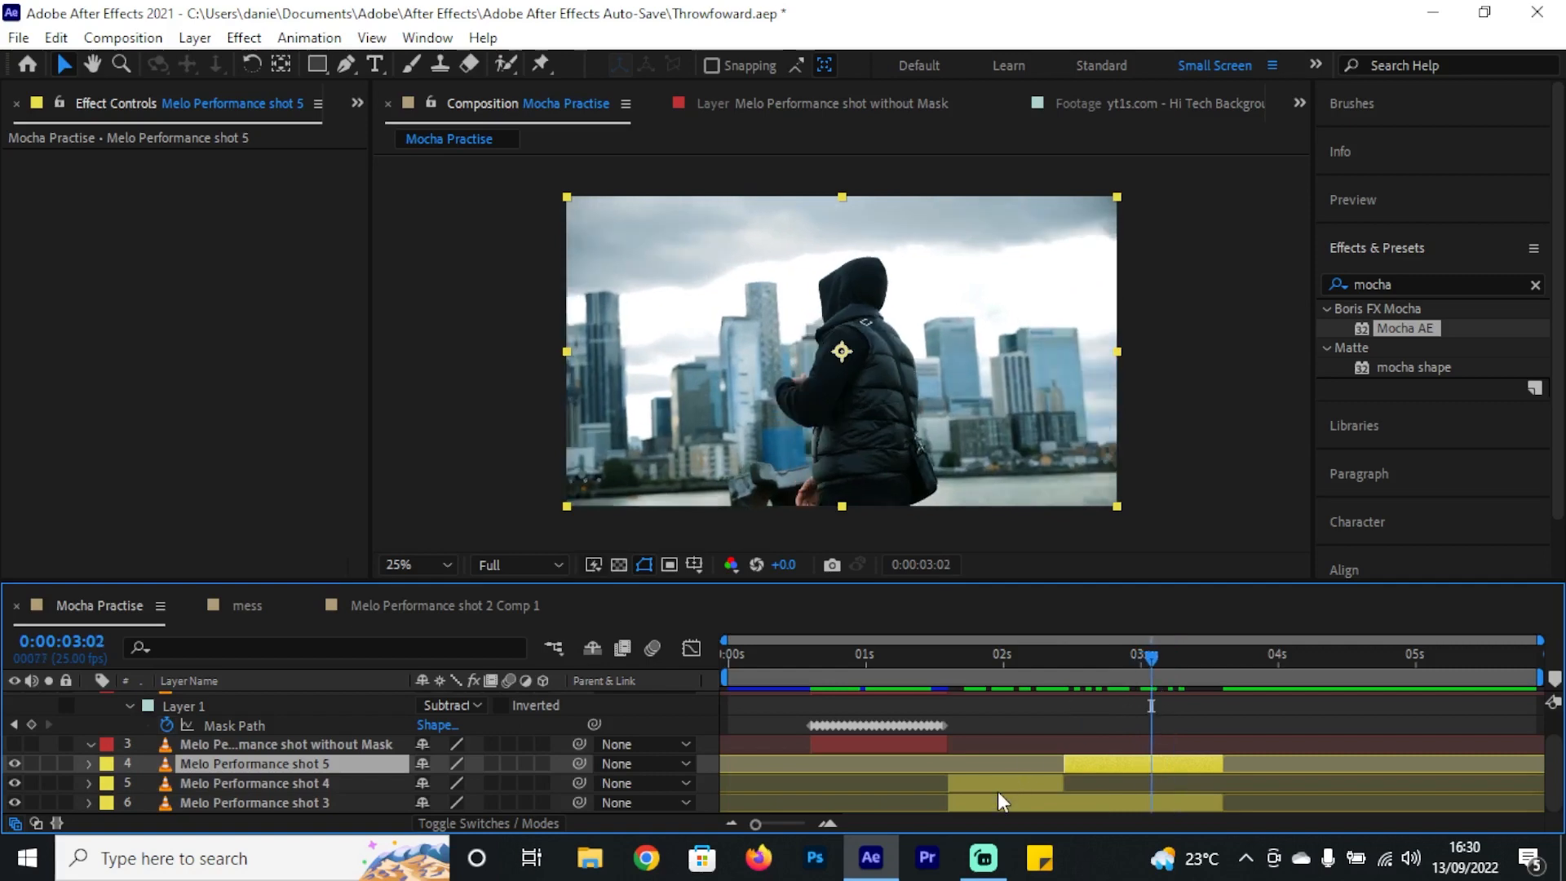
pyautogui.click(997, 788)
pyautogui.press('Delete')
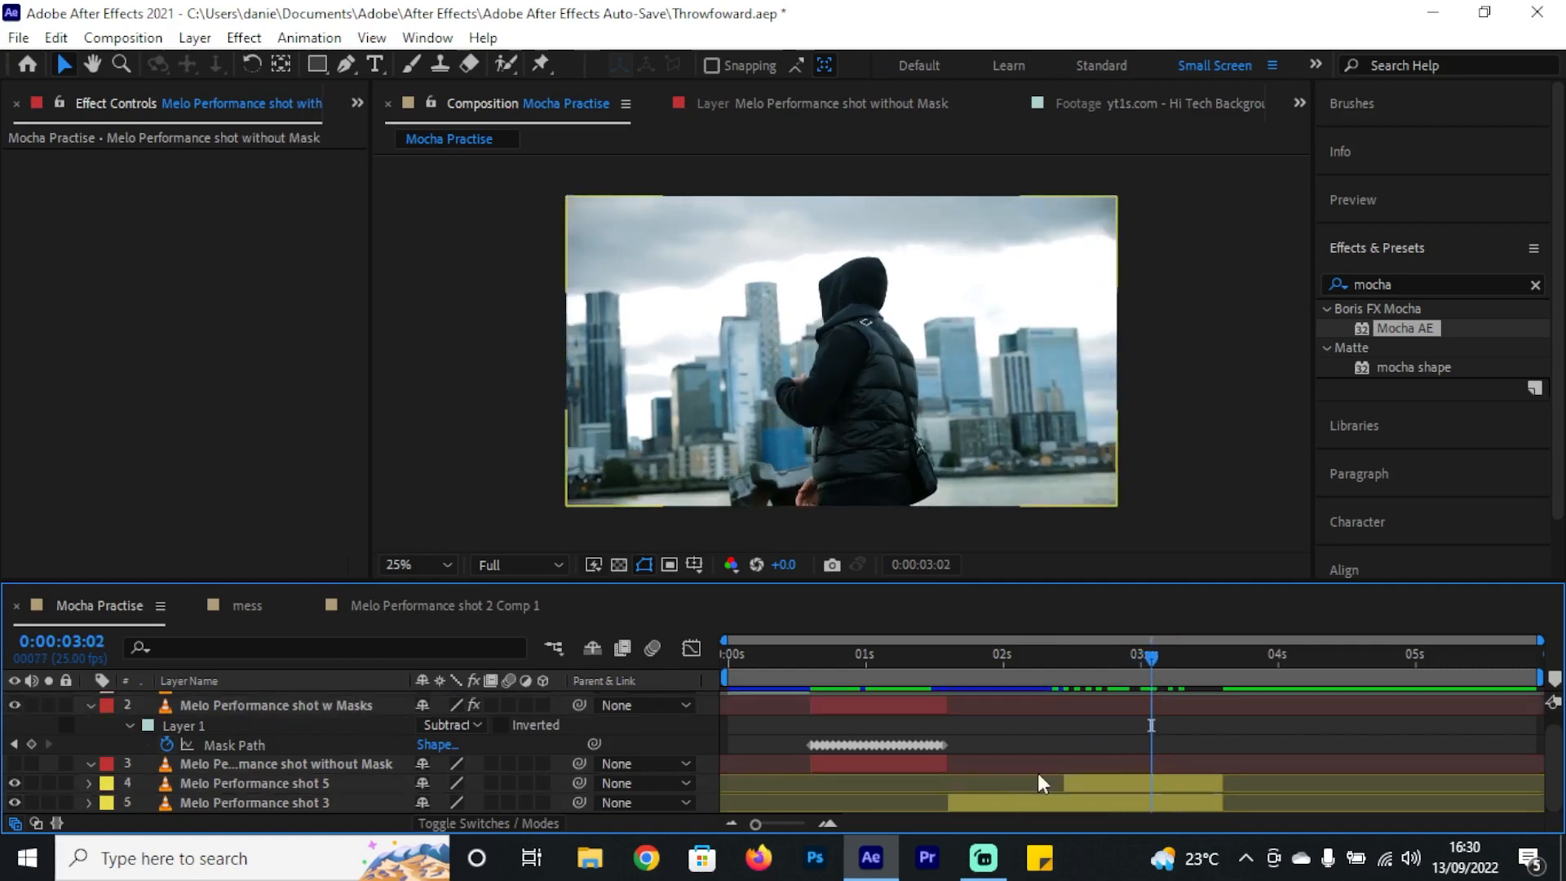
# Step: Place Melo Performance shot 5 directly beneath the masked shot layer and shift it in time to start where shot 2 begins
pyautogui.moveTo(1073, 667); pyautogui.dragTo(1092, 679)
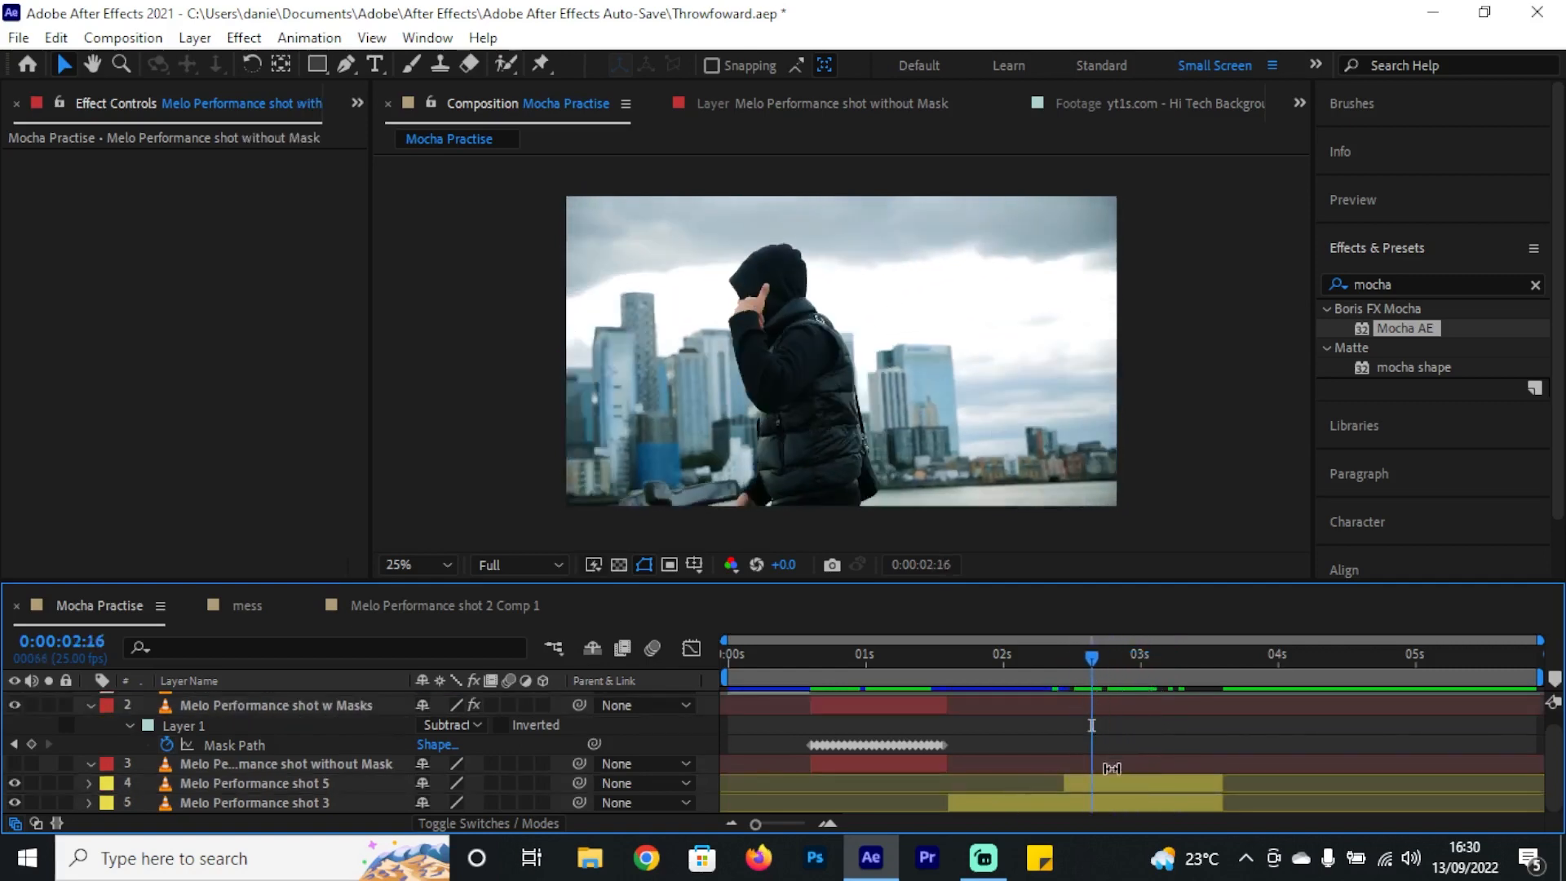
pyautogui.moveTo(1110, 785); pyautogui.dragTo(1025, 786)
pyautogui.moveTo(281, 783); pyautogui.dragTo(289, 757)
pyautogui.moveTo(984, 763); pyautogui.dragTo(887, 762)
pyautogui.moveTo(824, 657); pyautogui.dragTo(854, 687)
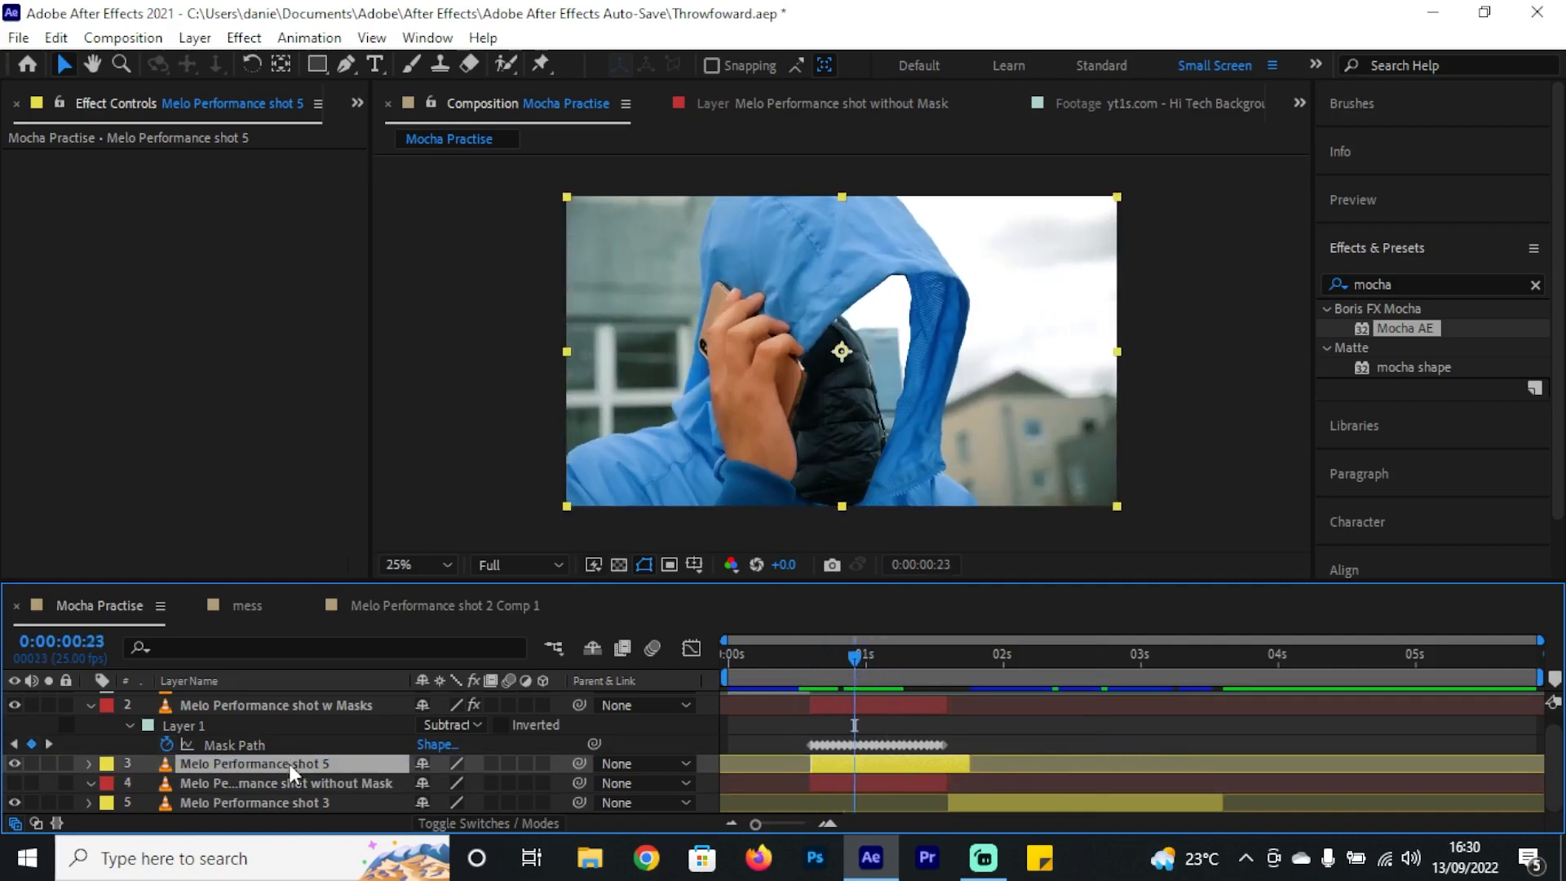
# Step: Set the Mask Feather of Layer 1 on Melo Performance shot w Masks to 8 pixels
pyautogui.click(305, 699)
pyautogui.press('m')
pyautogui.press('m')
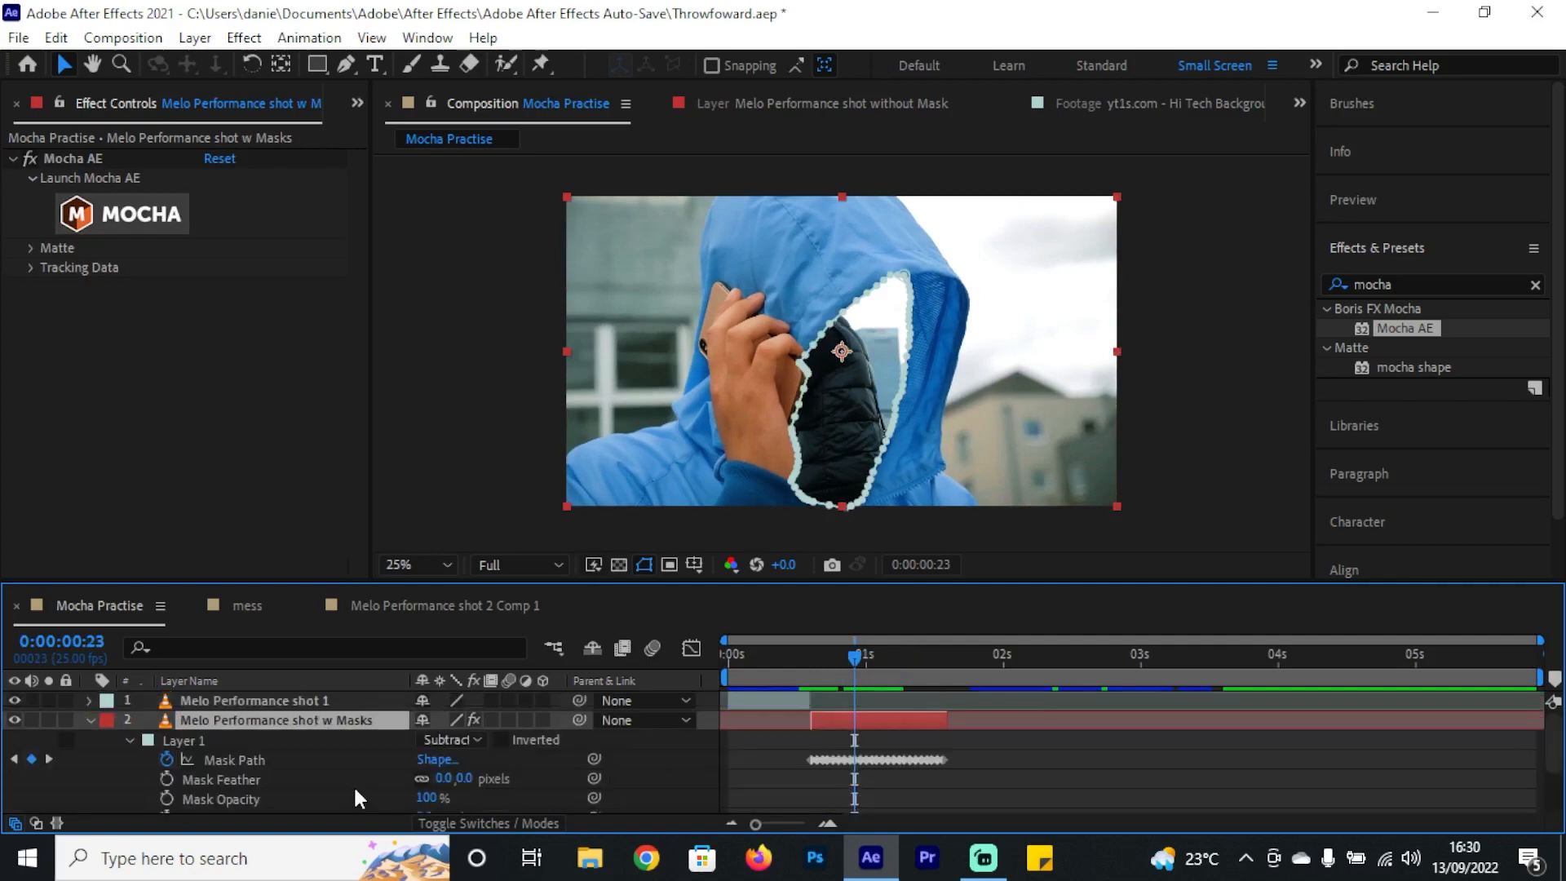
pyautogui.scroll(-2, 354, 784)
pyautogui.scroll(3, 354, 783)
pyautogui.moveTo(462, 779); pyautogui.dragTo(458, 780)
pyautogui.scroll(-2, 991, 752)
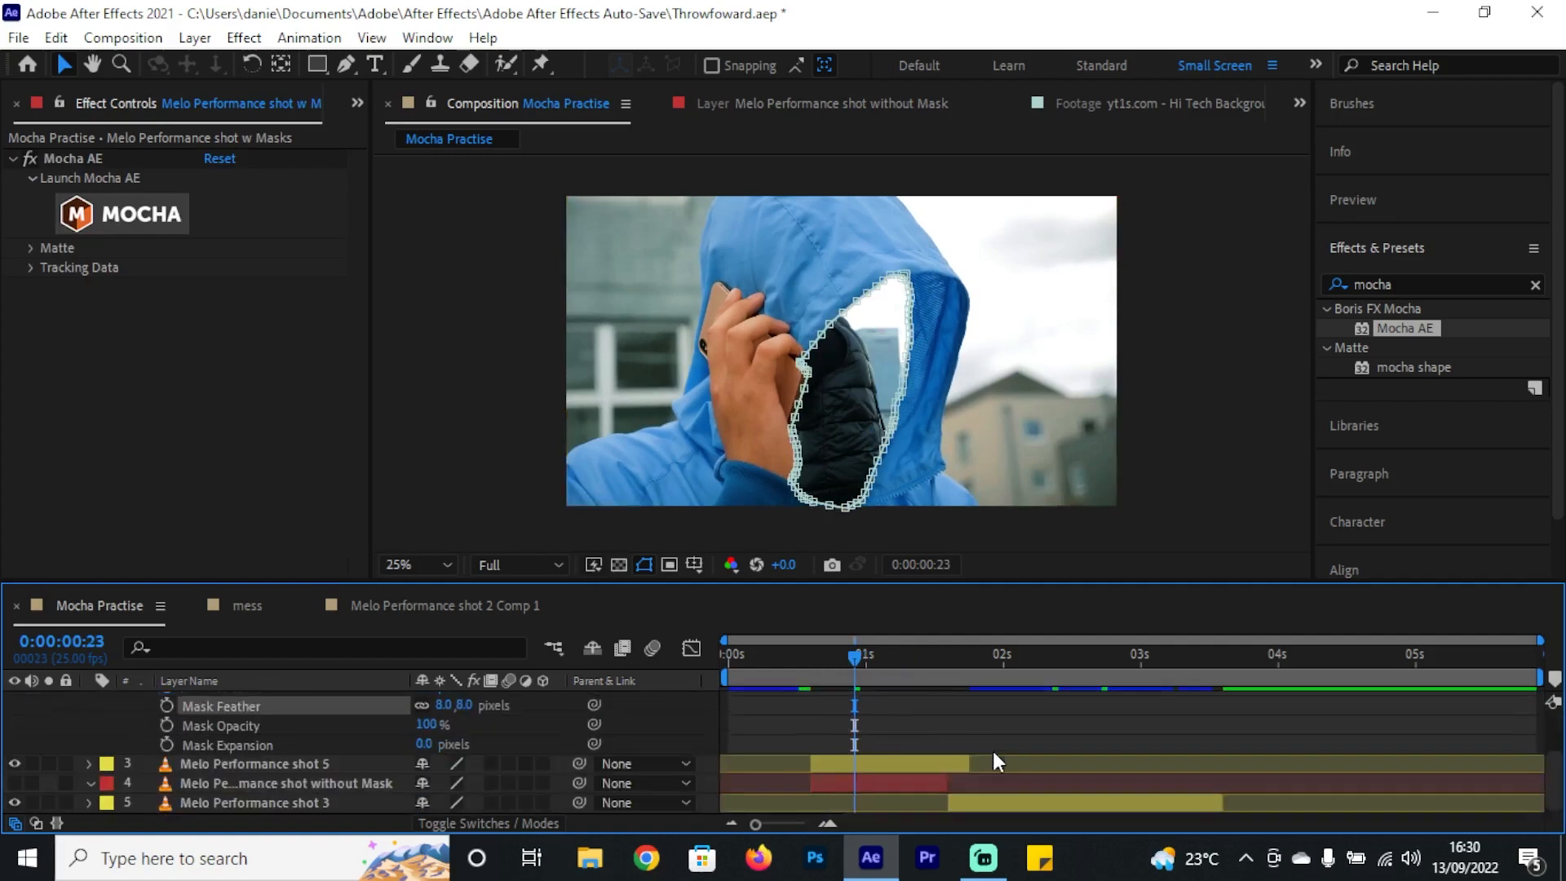
pyautogui.press('m')
pyautogui.press('m')
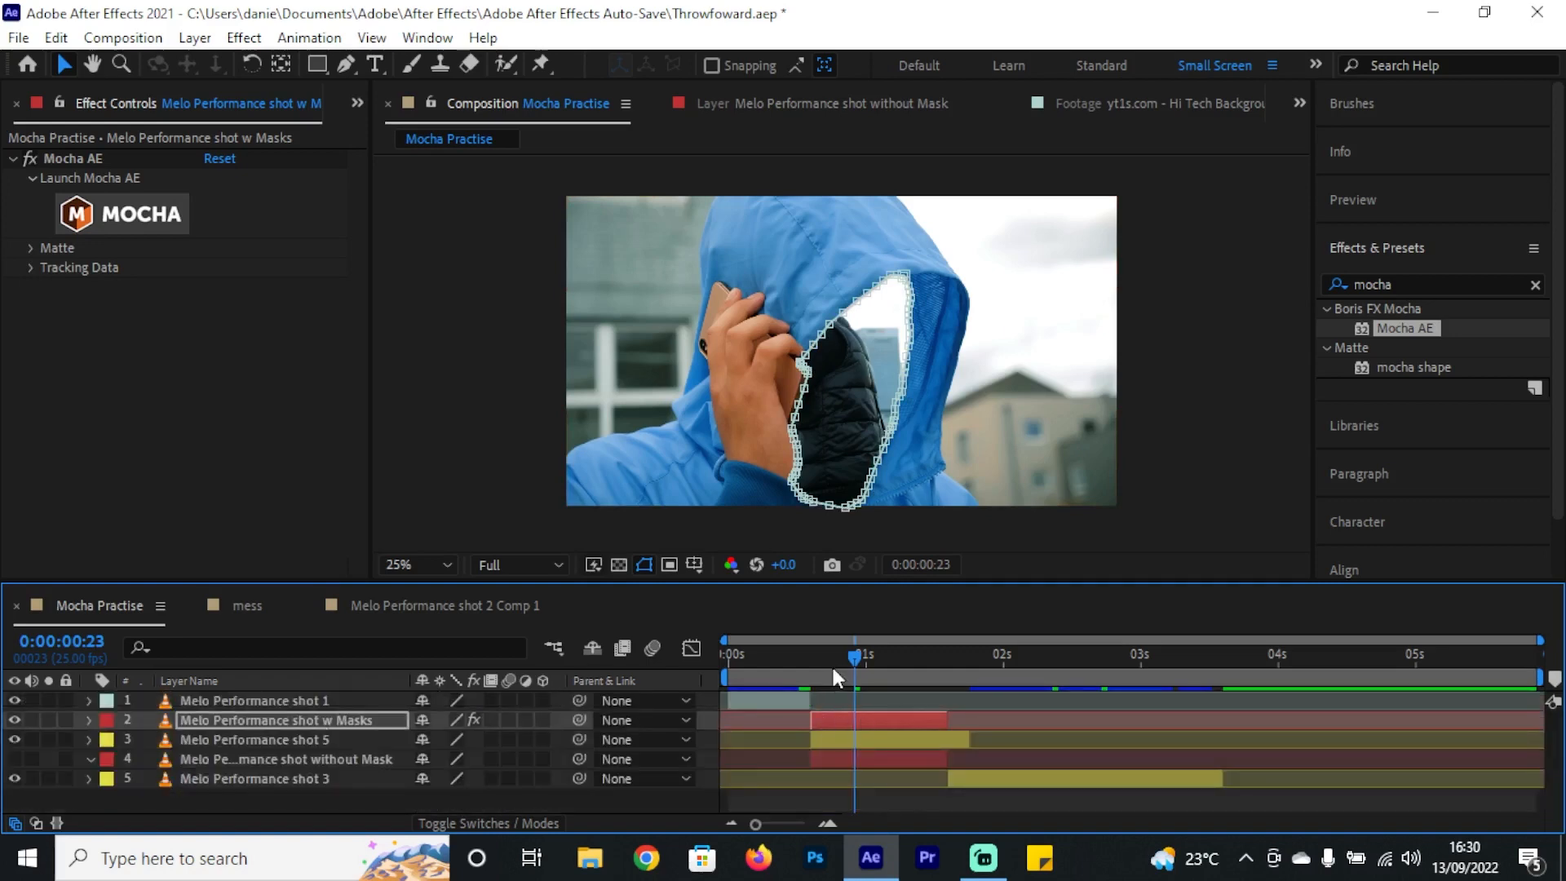
pyautogui.moveTo(831, 664); pyautogui.dragTo(899, 674)
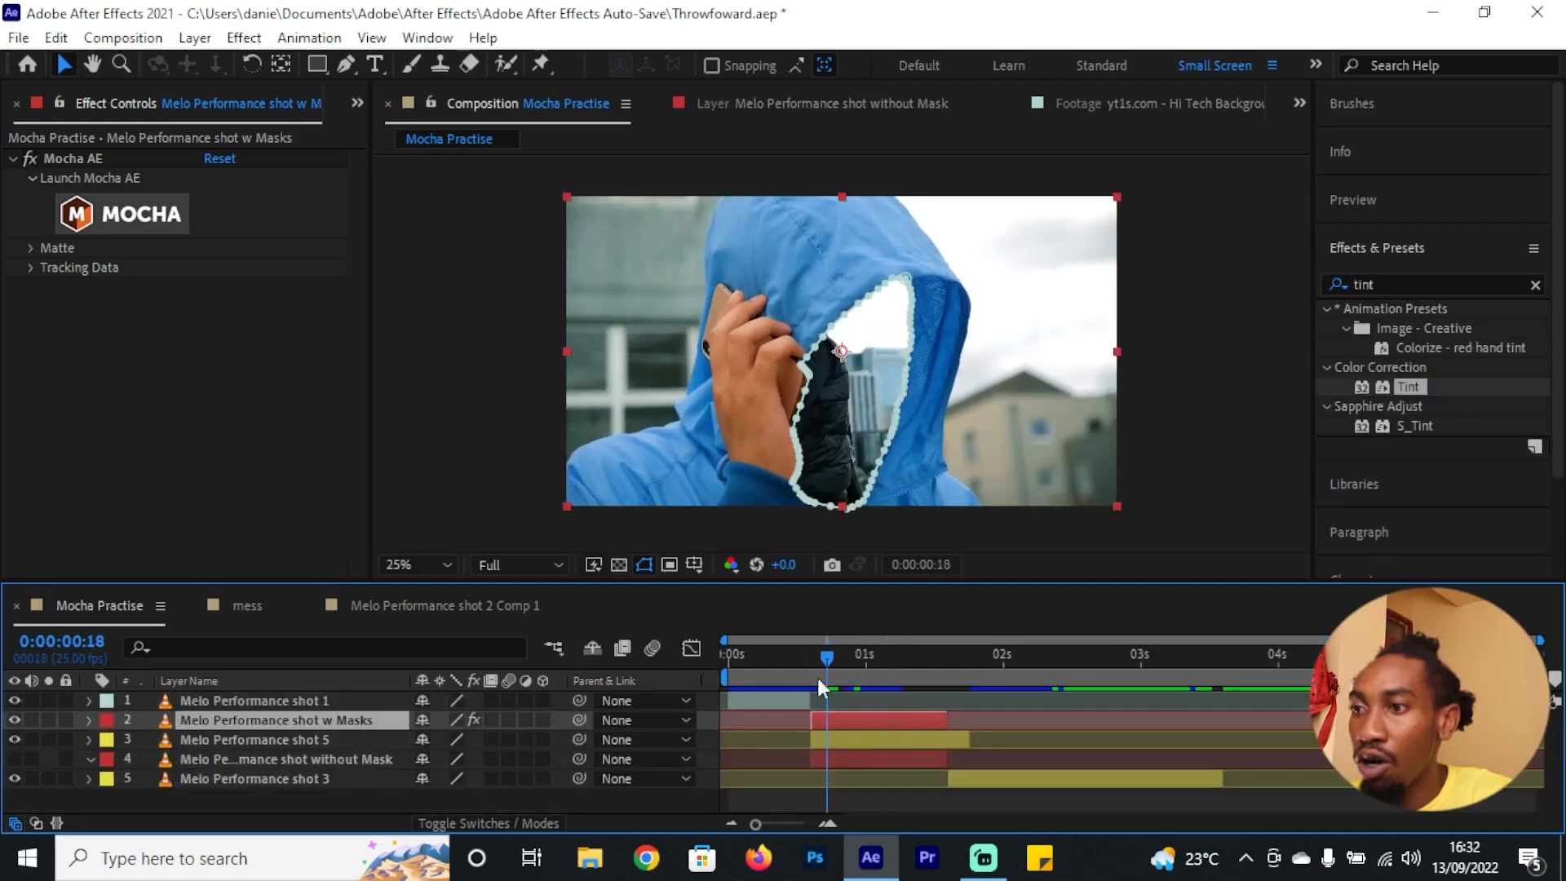
# Step: Pre-compose Melo Performance shot 5 as "precomp layer", moving all attributes into the new composition
pyautogui.moveTo(815, 658); pyautogui.dragTo(871, 667)
pyautogui.moveTo(840, 658); pyautogui.dragTo(892, 667)
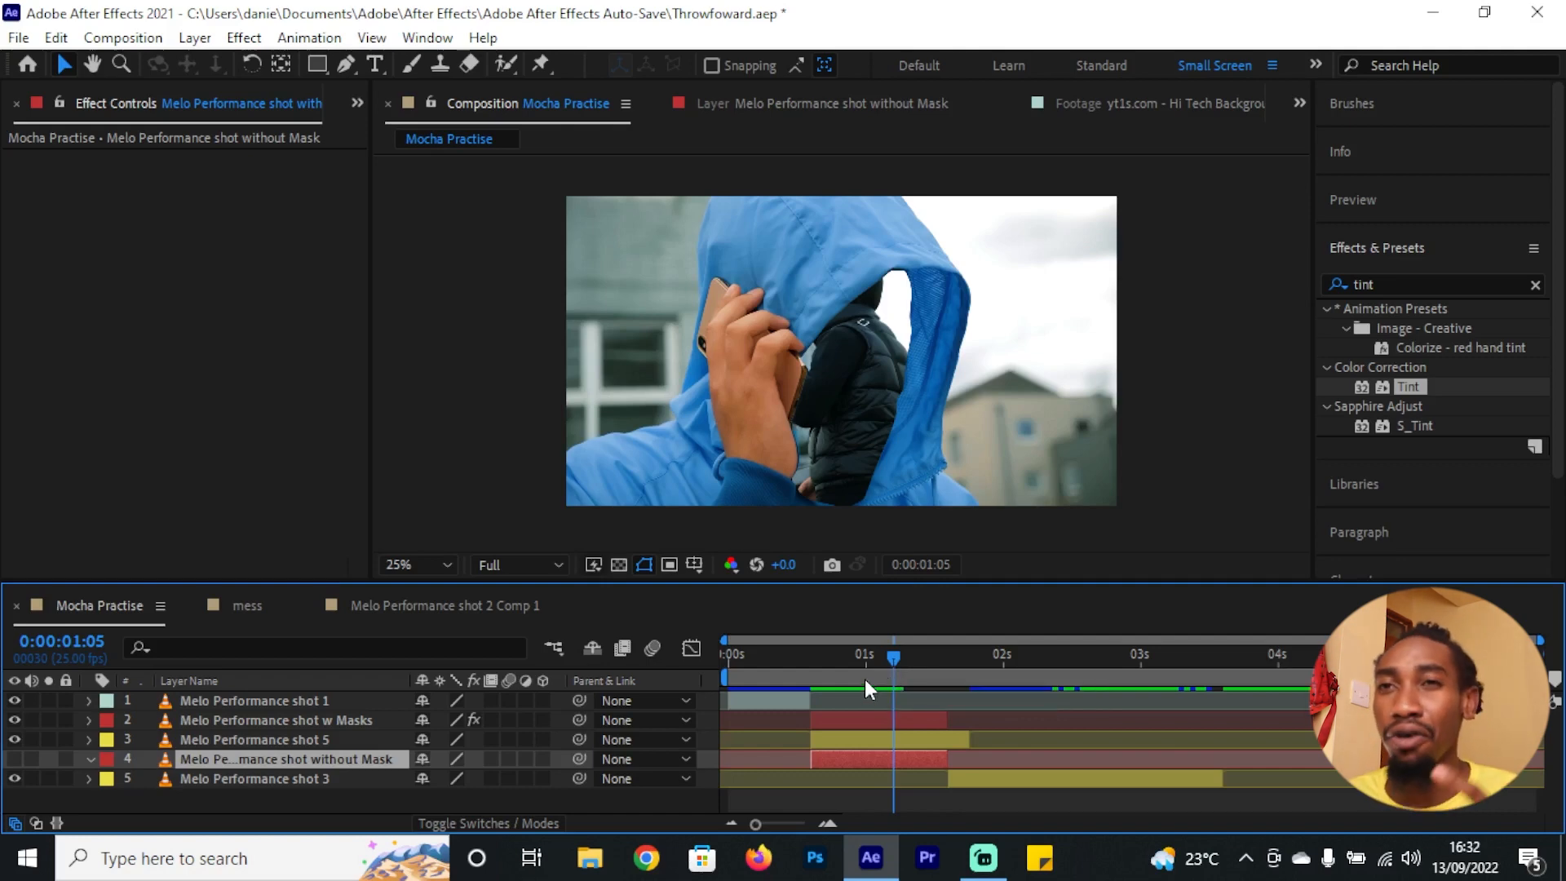
pyautogui.click(898, 739)
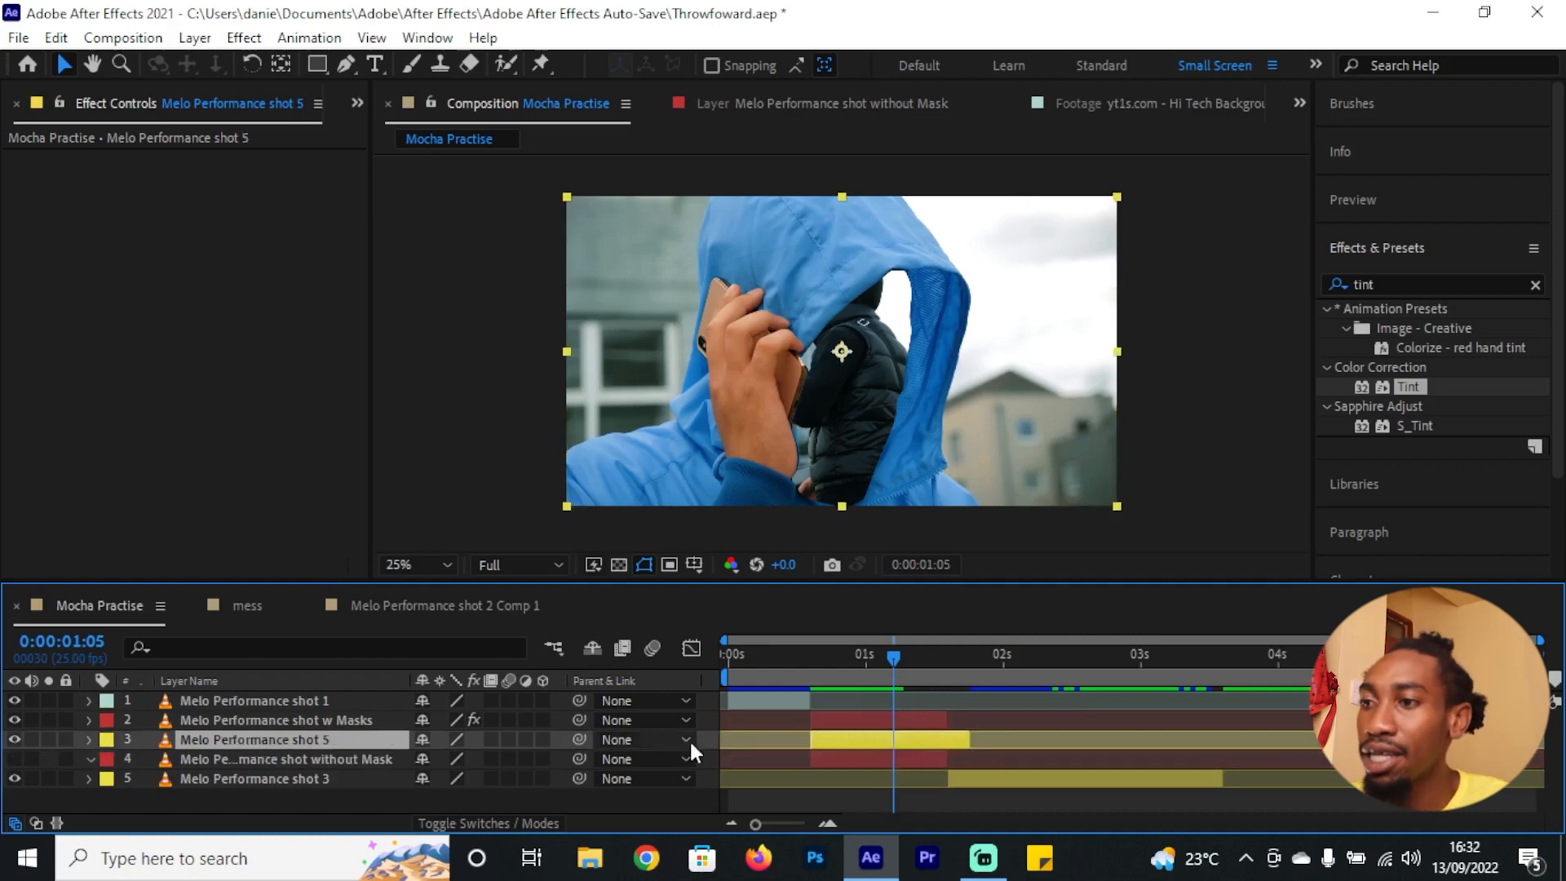
pyautogui.rightClick(899, 737)
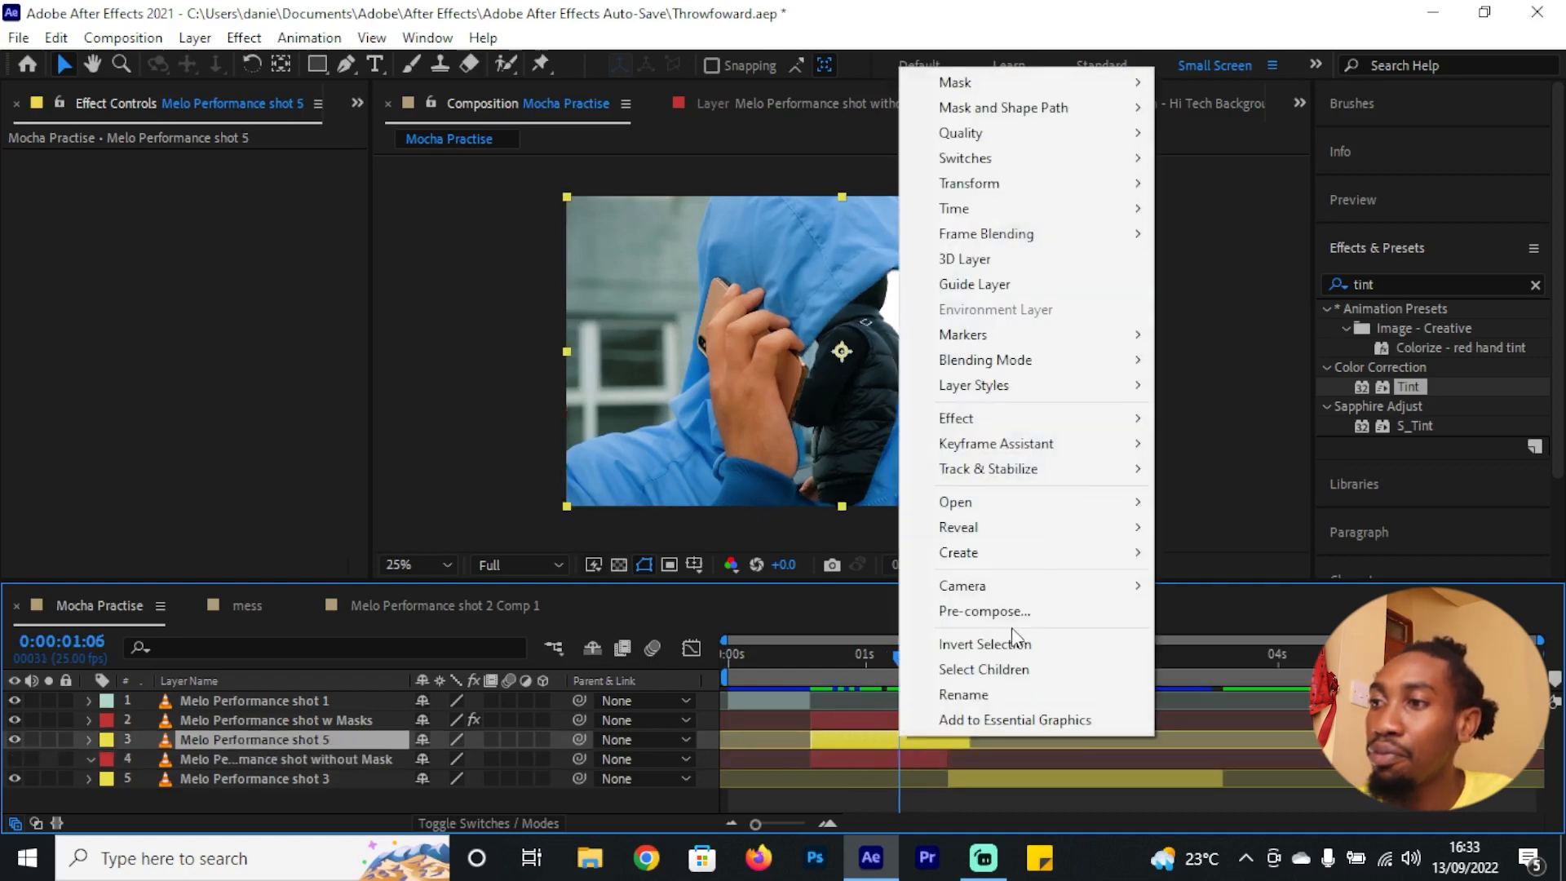
pyautogui.click(1007, 610)
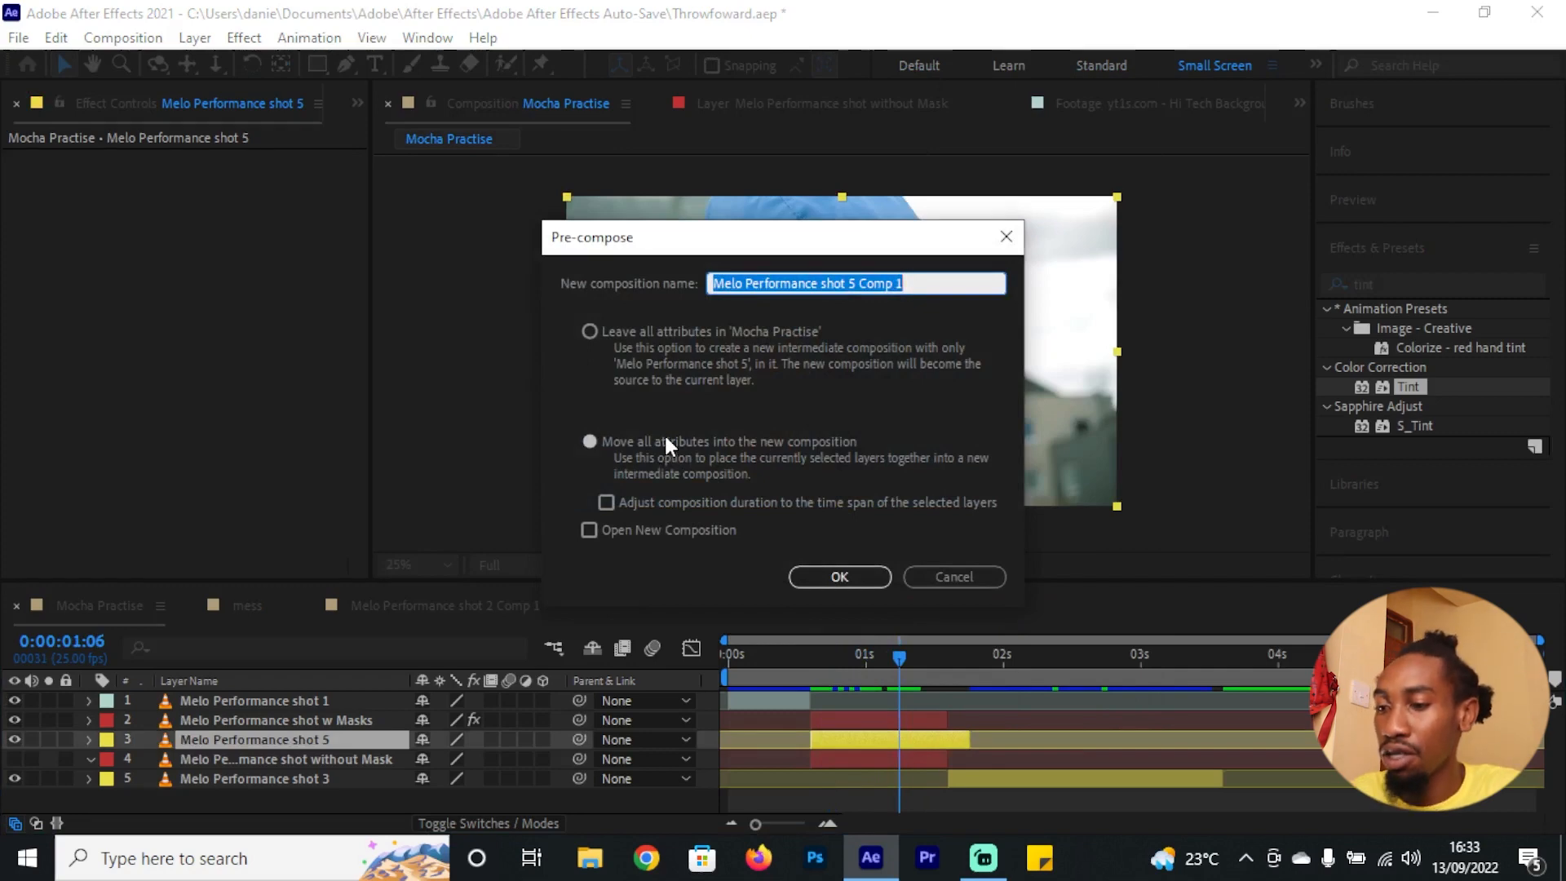
pyautogui.write('precomp')
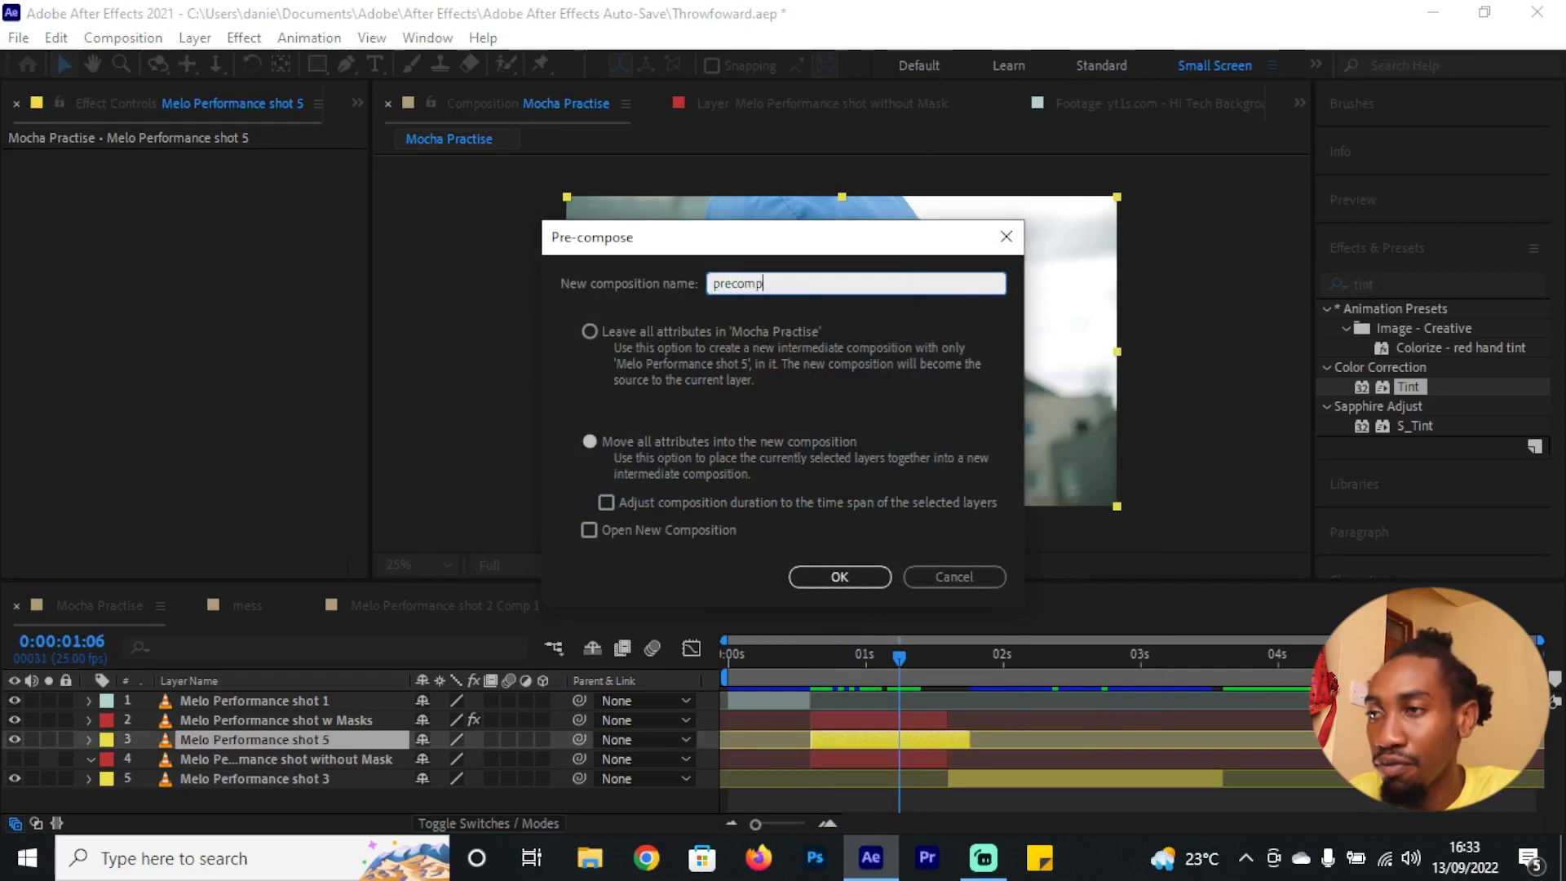
pyautogui.write(' layer')
pyautogui.press('Return')
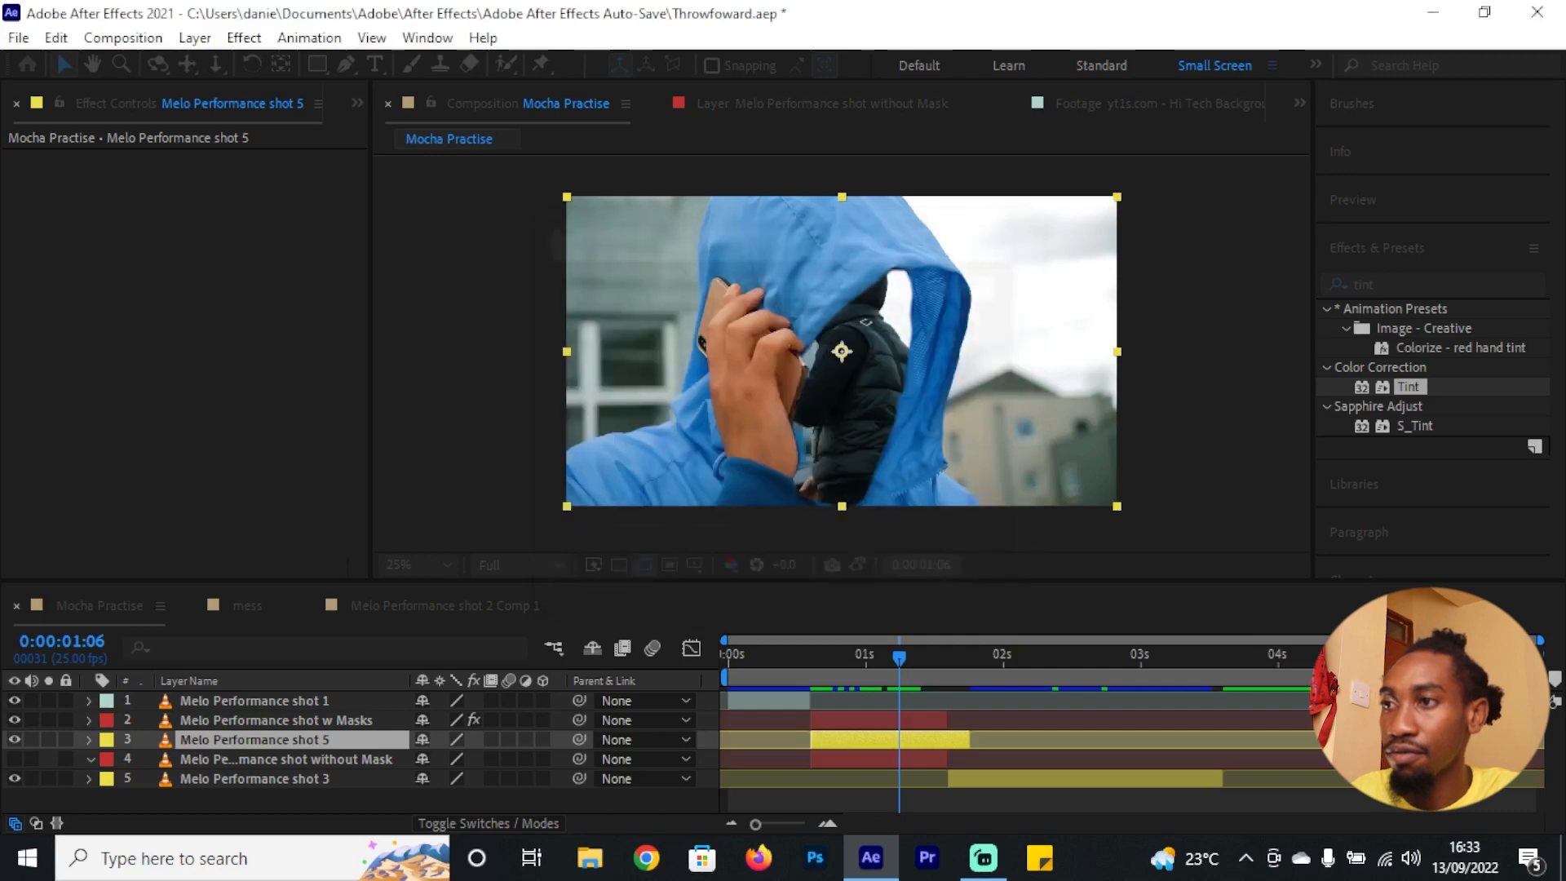
# Step: Open the precomp layer composition and apply the Tint effect to Melo Performance shot 5
pyautogui.doubleClick(404, 739)
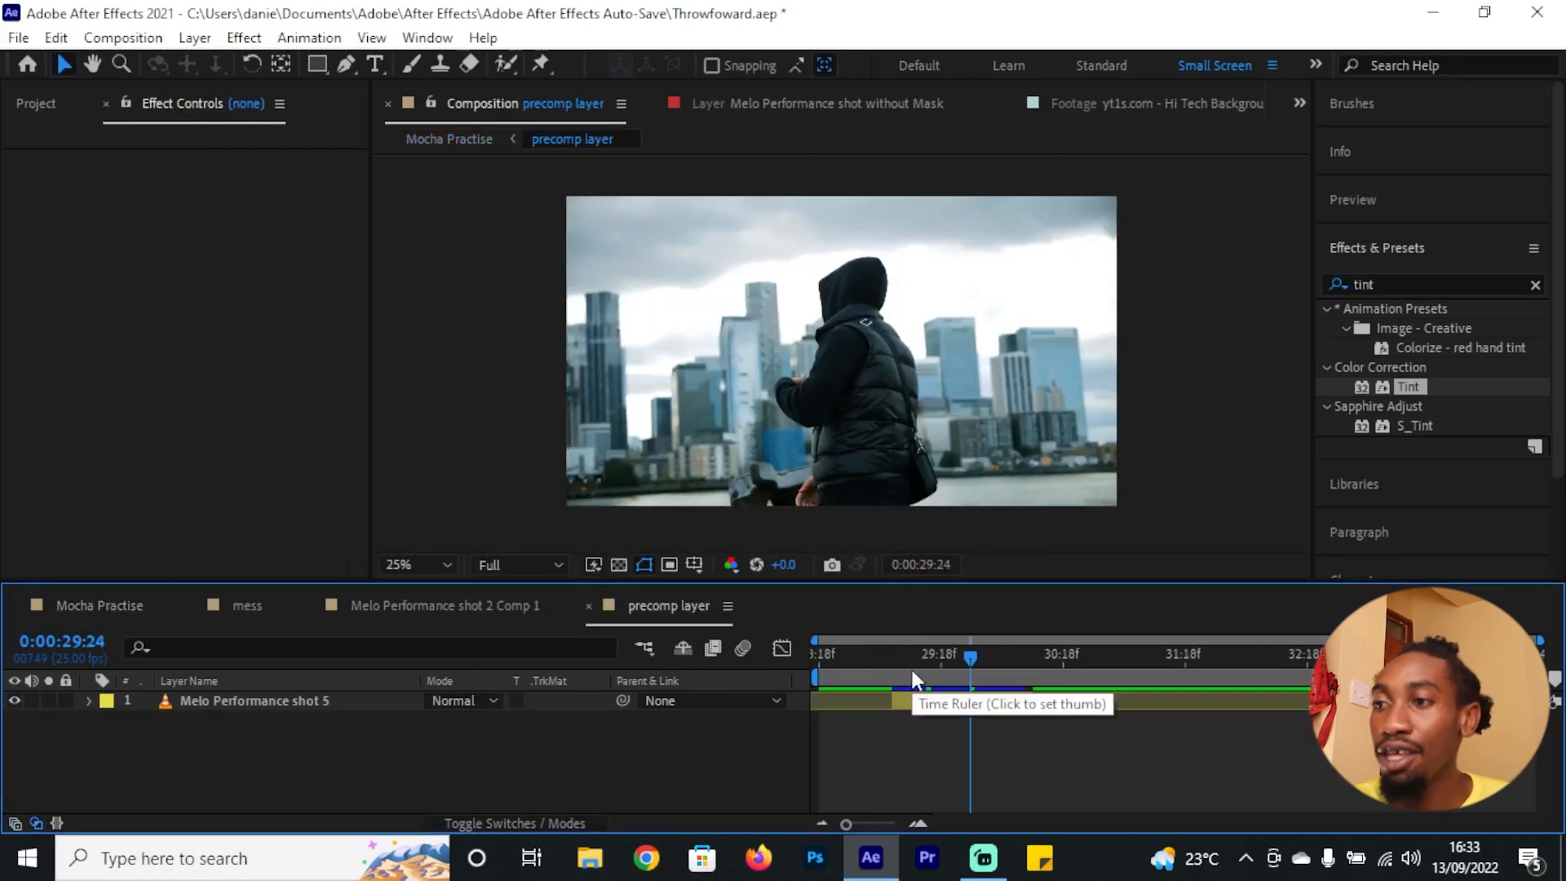
pyautogui.moveTo(910, 665)
pyautogui.mouseDown()
pyautogui.moveTo(883, 660)
pyautogui.moveTo(899, 662)
pyautogui.mouseUp()
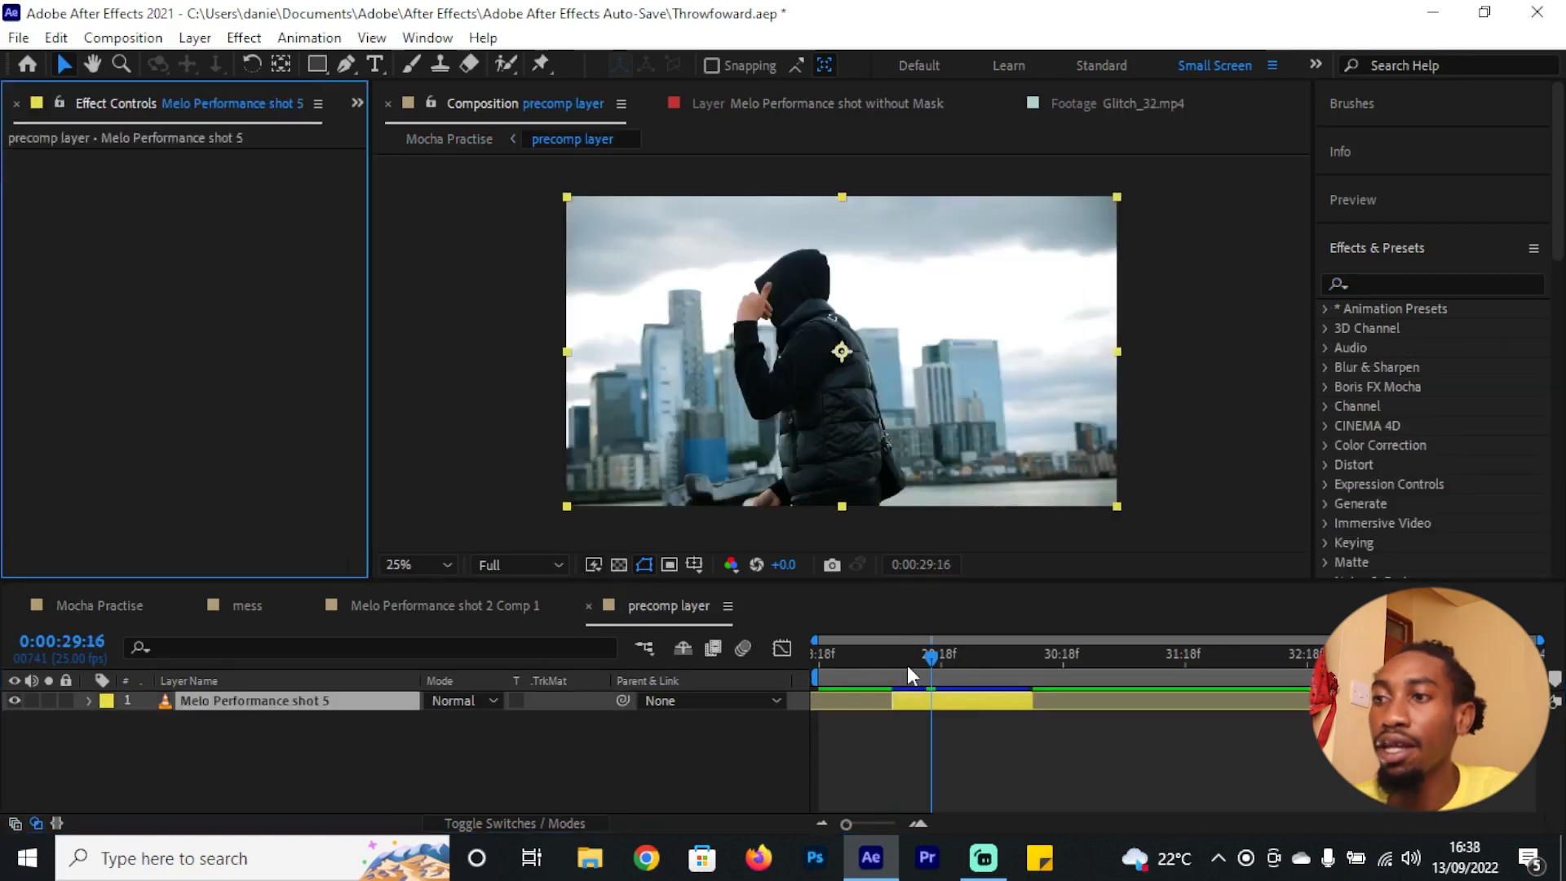
pyautogui.moveTo(898, 664); pyautogui.dragTo(956, 670)
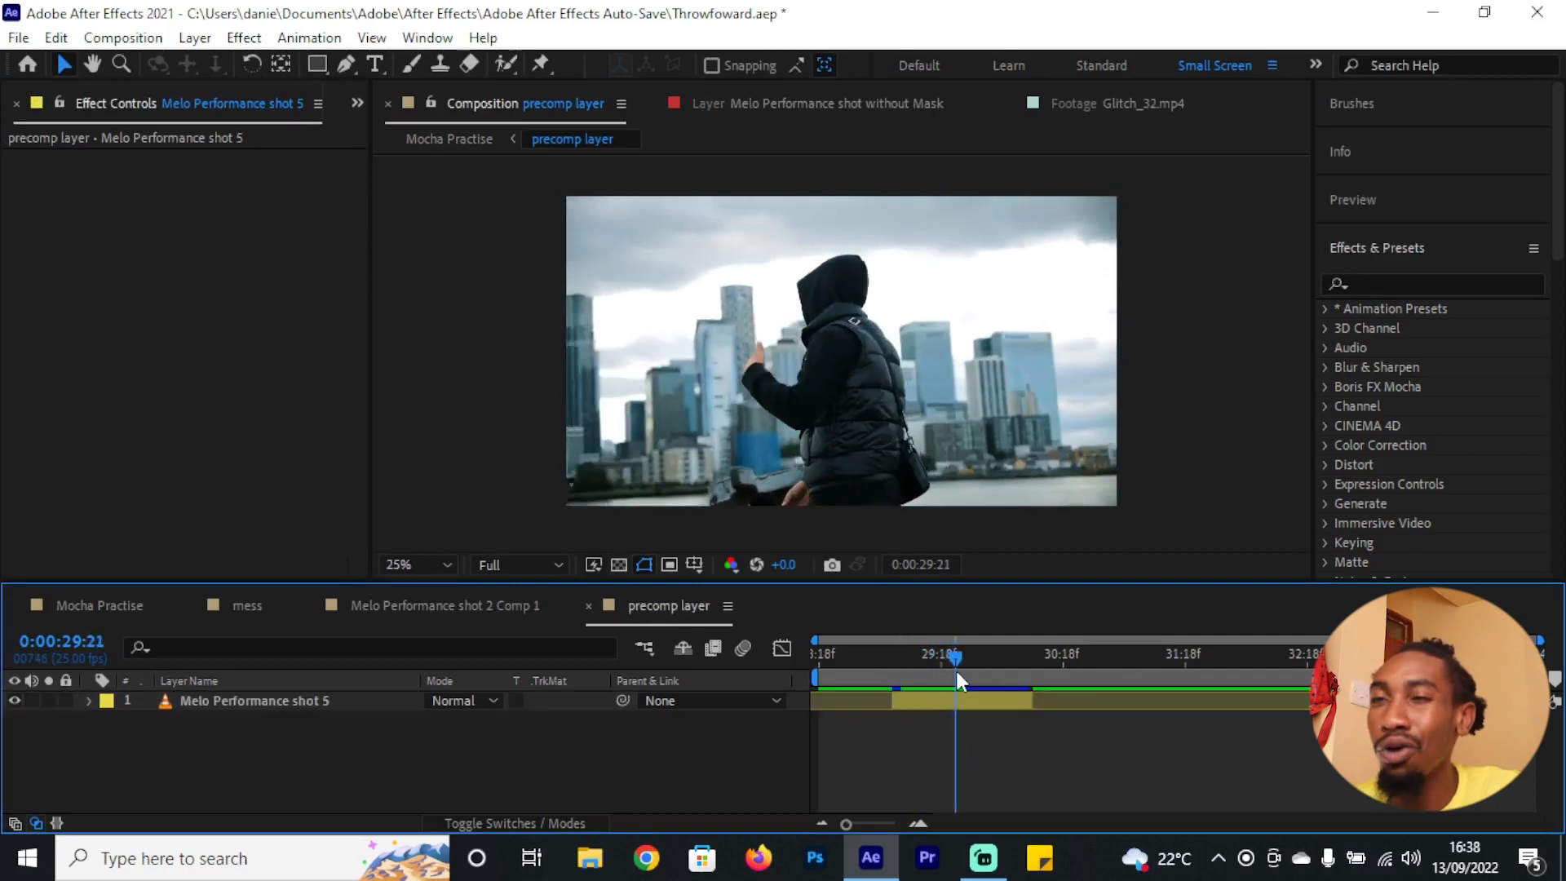
pyautogui.click(1456, 284)
pyautogui.write('tint')
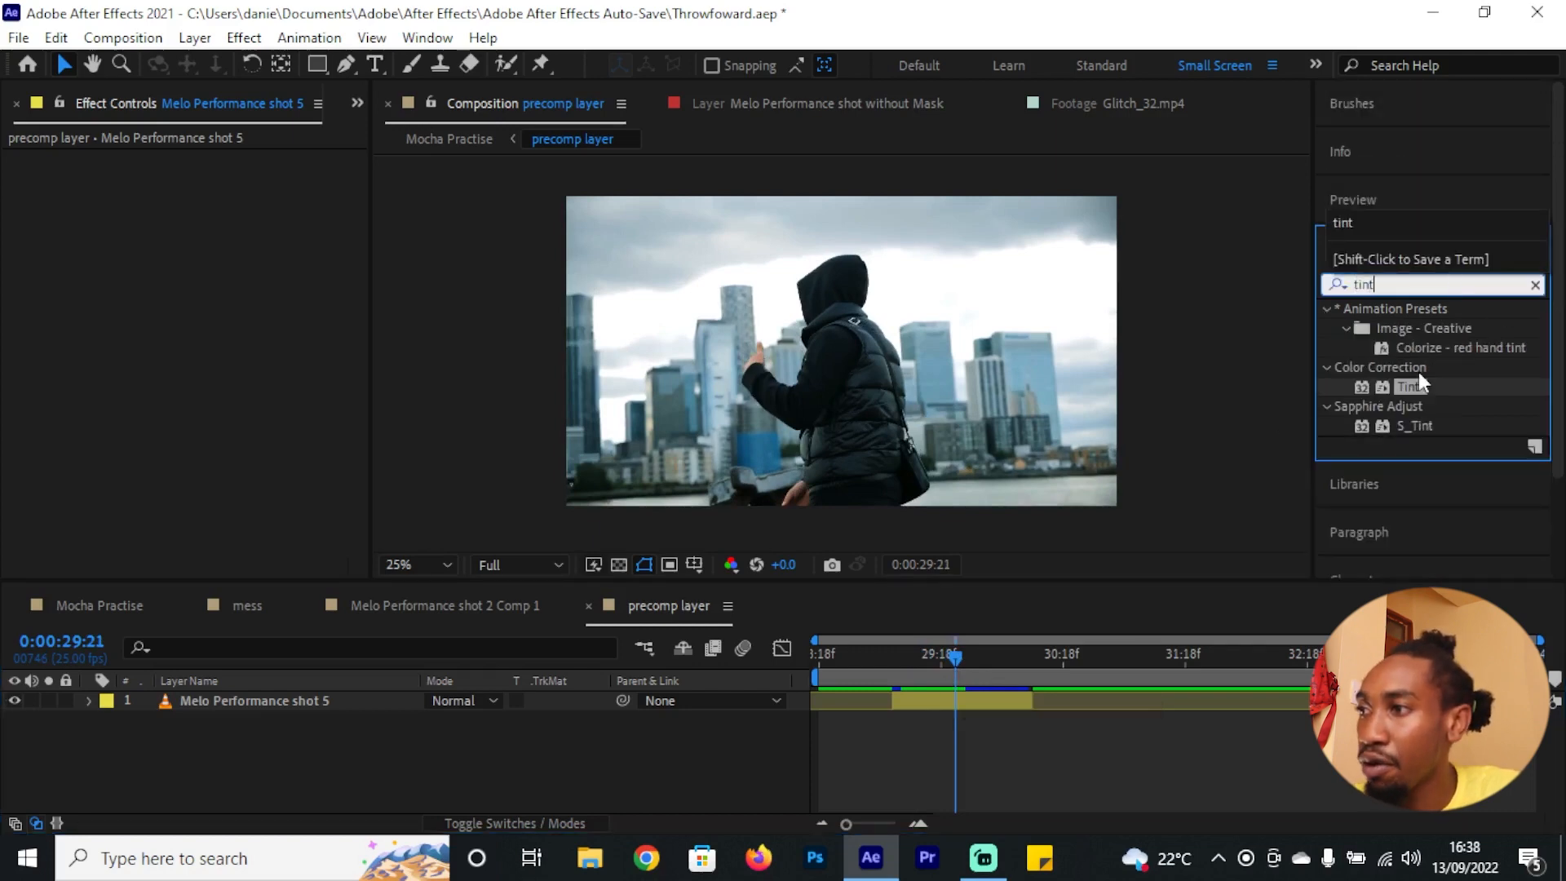
pyautogui.moveTo(1409, 387); pyautogui.dragTo(1007, 706)
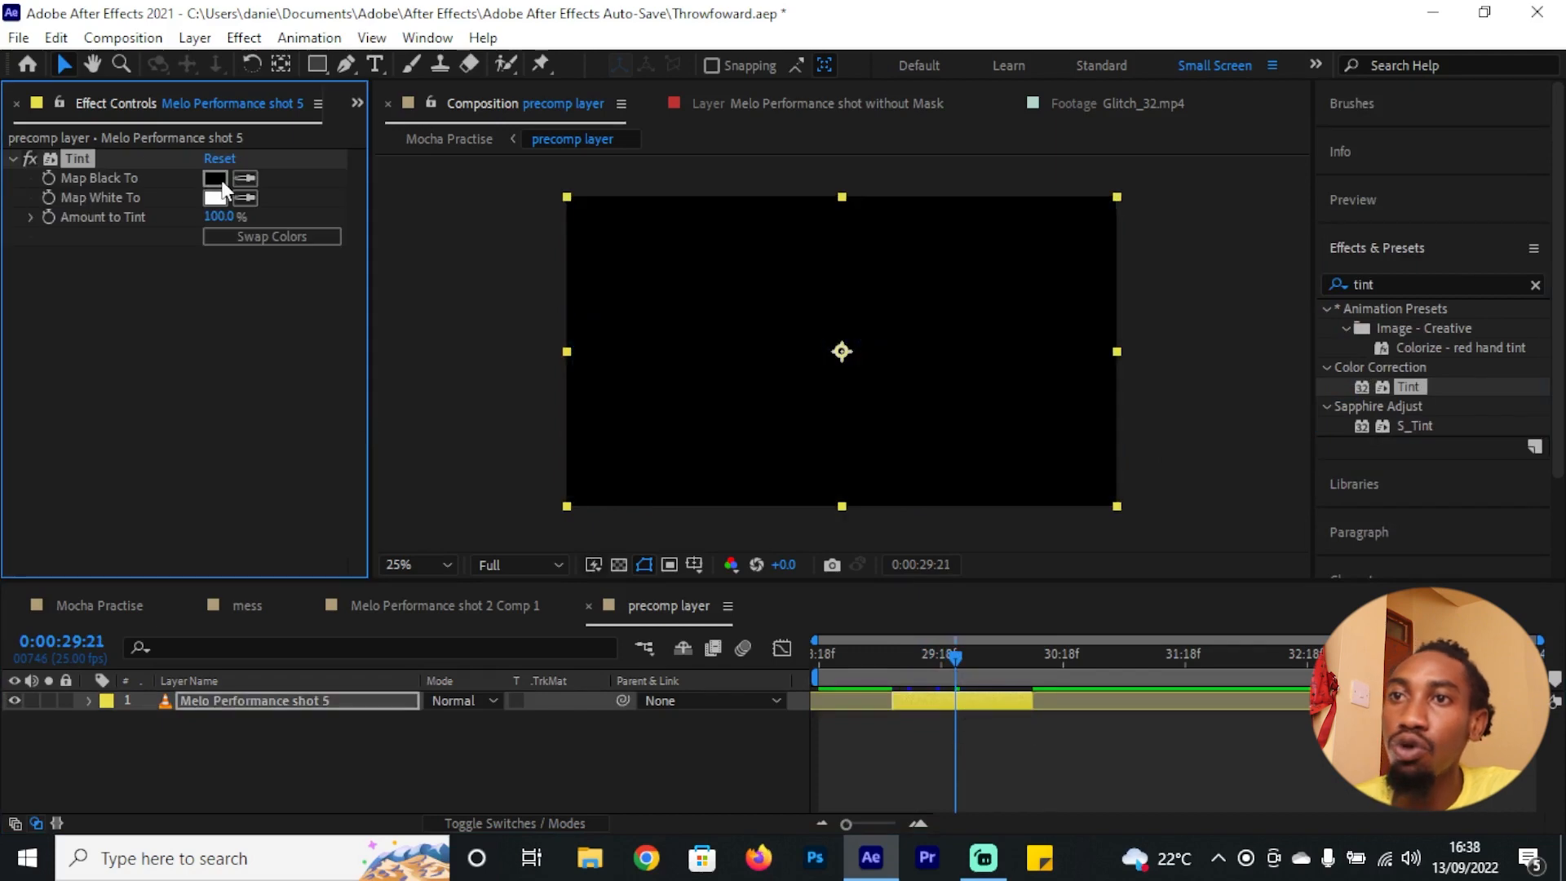
# Step: Set the Tint effect's Map Black To colour to white
pyautogui.click(214, 178)
pyautogui.moveTo(3, 264); pyautogui.dragTo(3, 262)
pyautogui.click(602, 351)
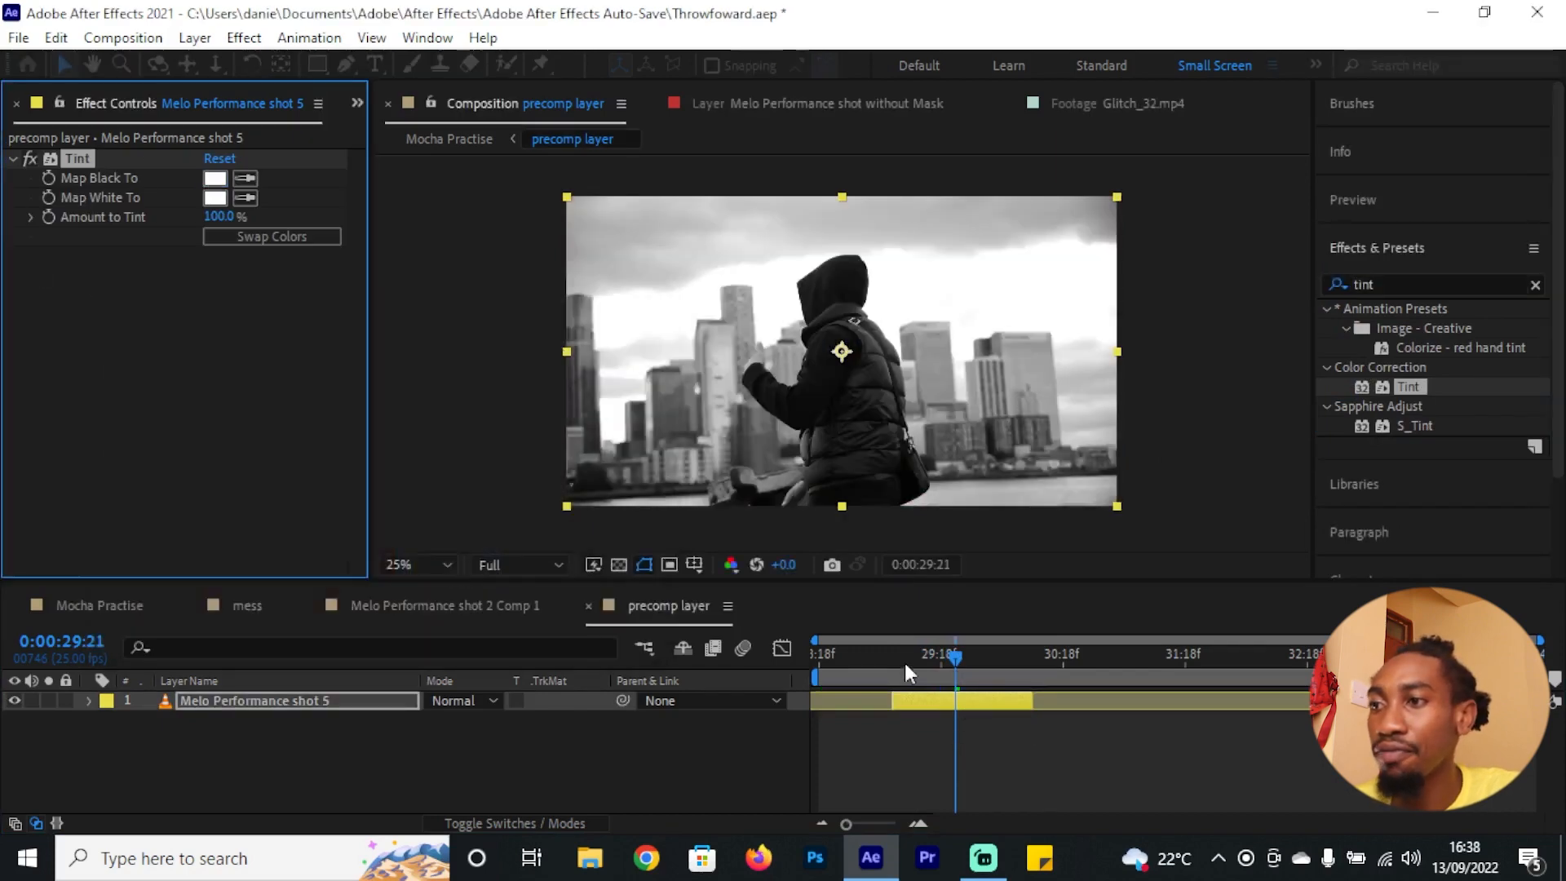
pyautogui.moveTo(906, 663); pyautogui.dragTo(956, 671)
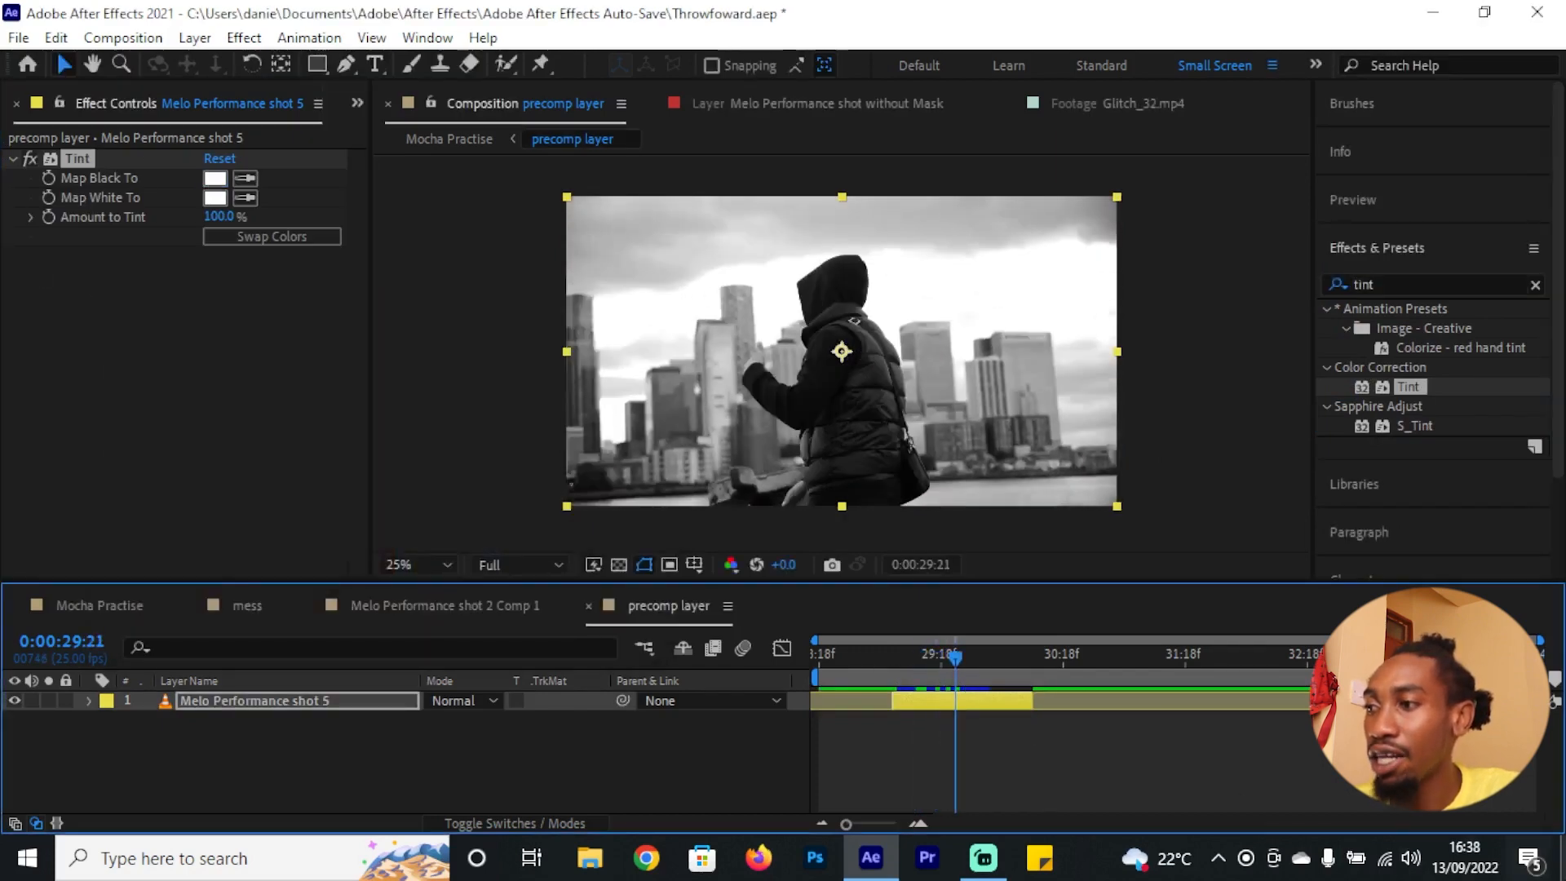
pyautogui.press('pageup')
pyautogui.press('pageup')
pyautogui.press('pageup')
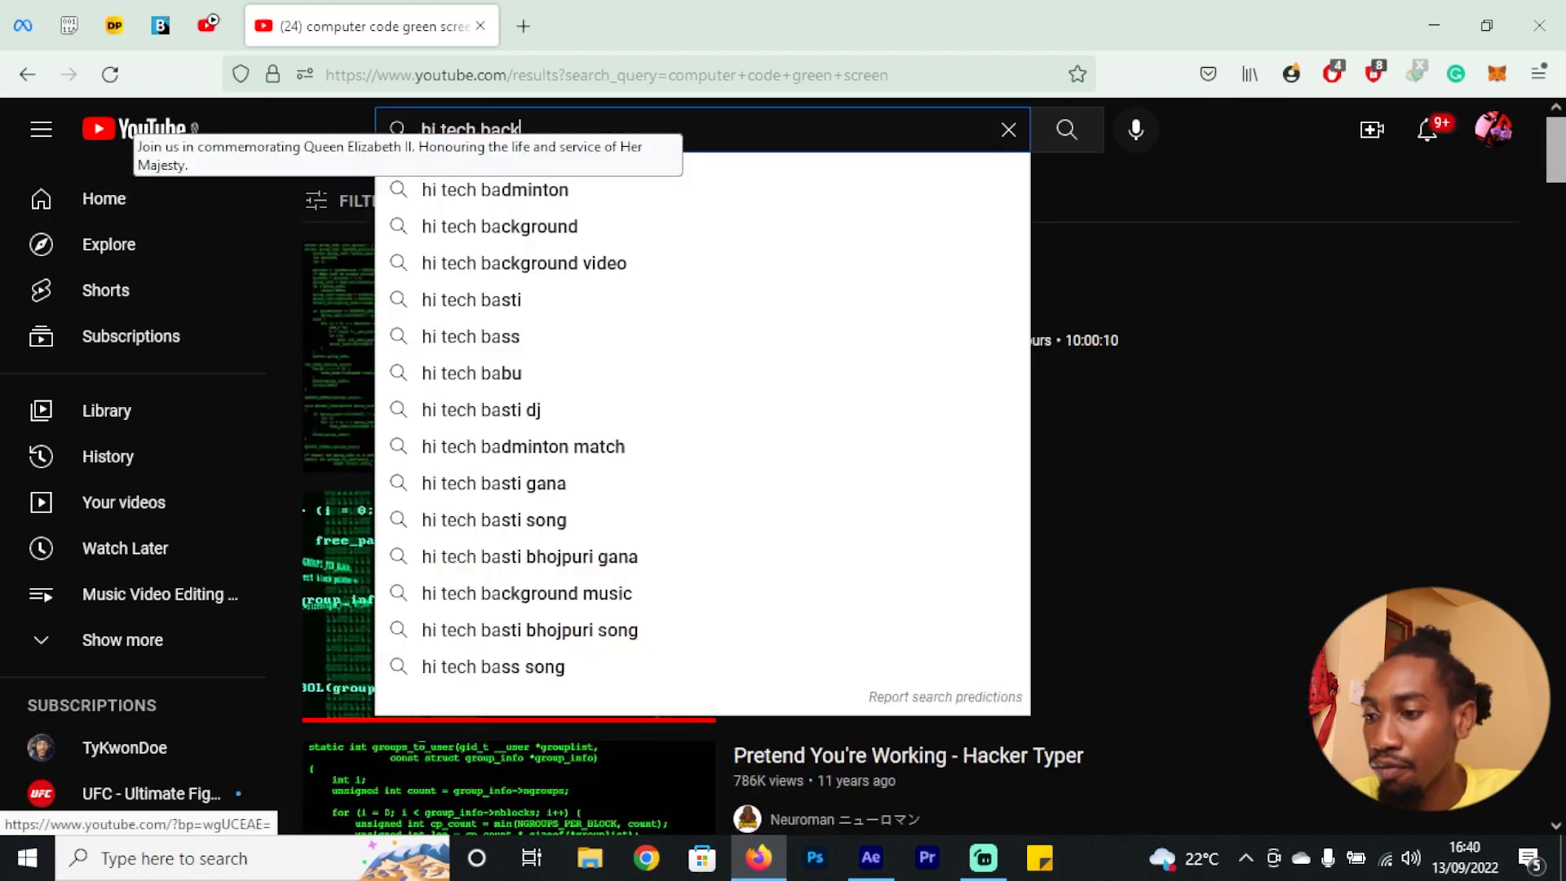
# Step: Search YouTube for "hi tech background" and browse the results for overlay footage
pyautogui.write('ground')
pyautogui.press('Return')
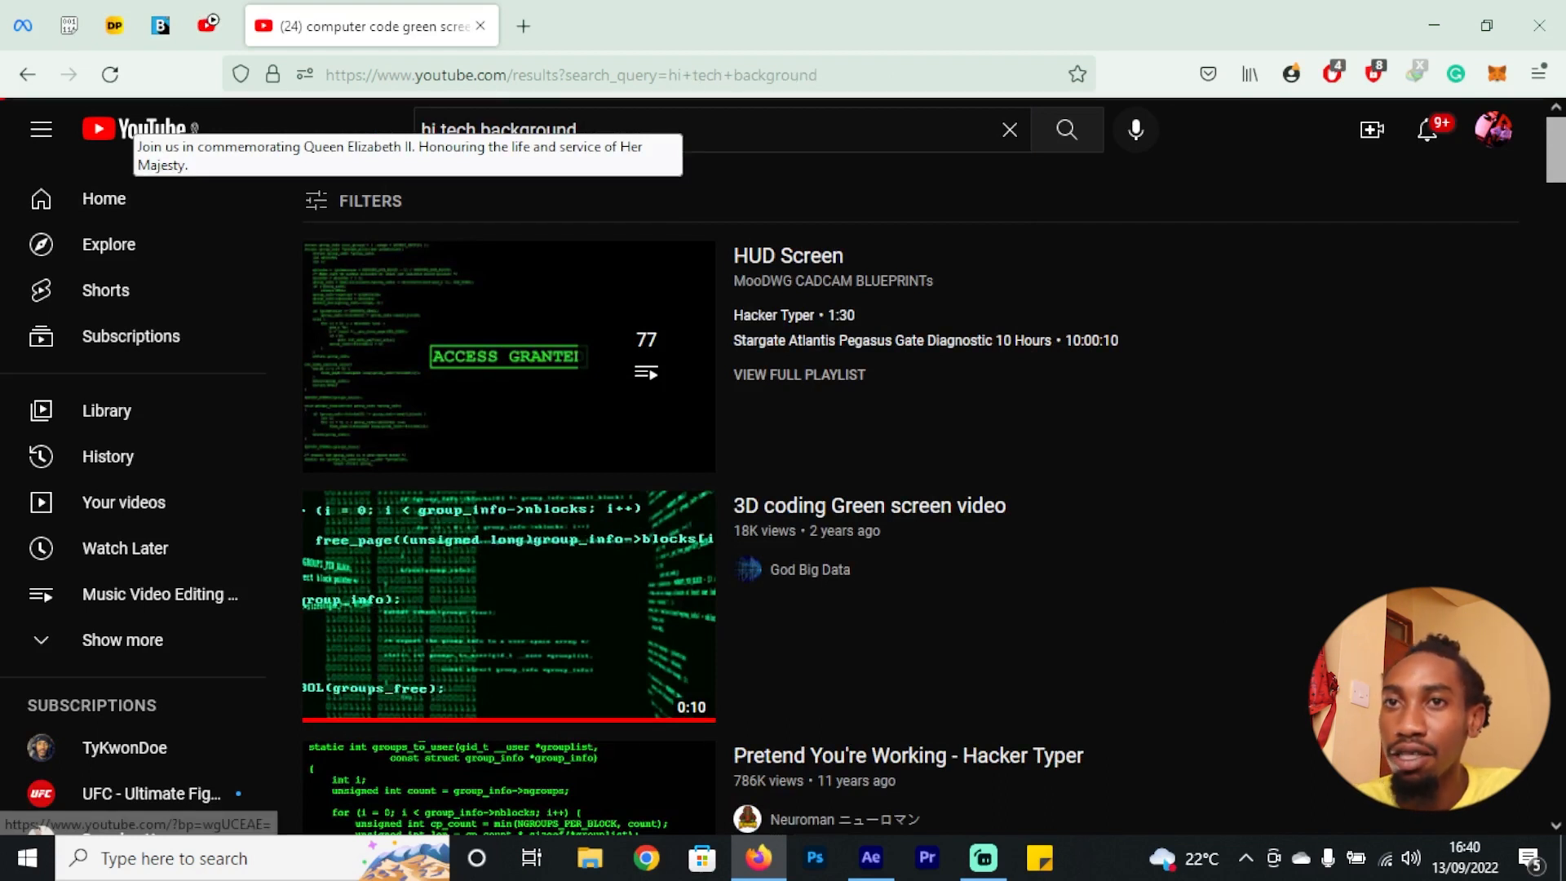
pyautogui.scroll(-3, 535, 441)
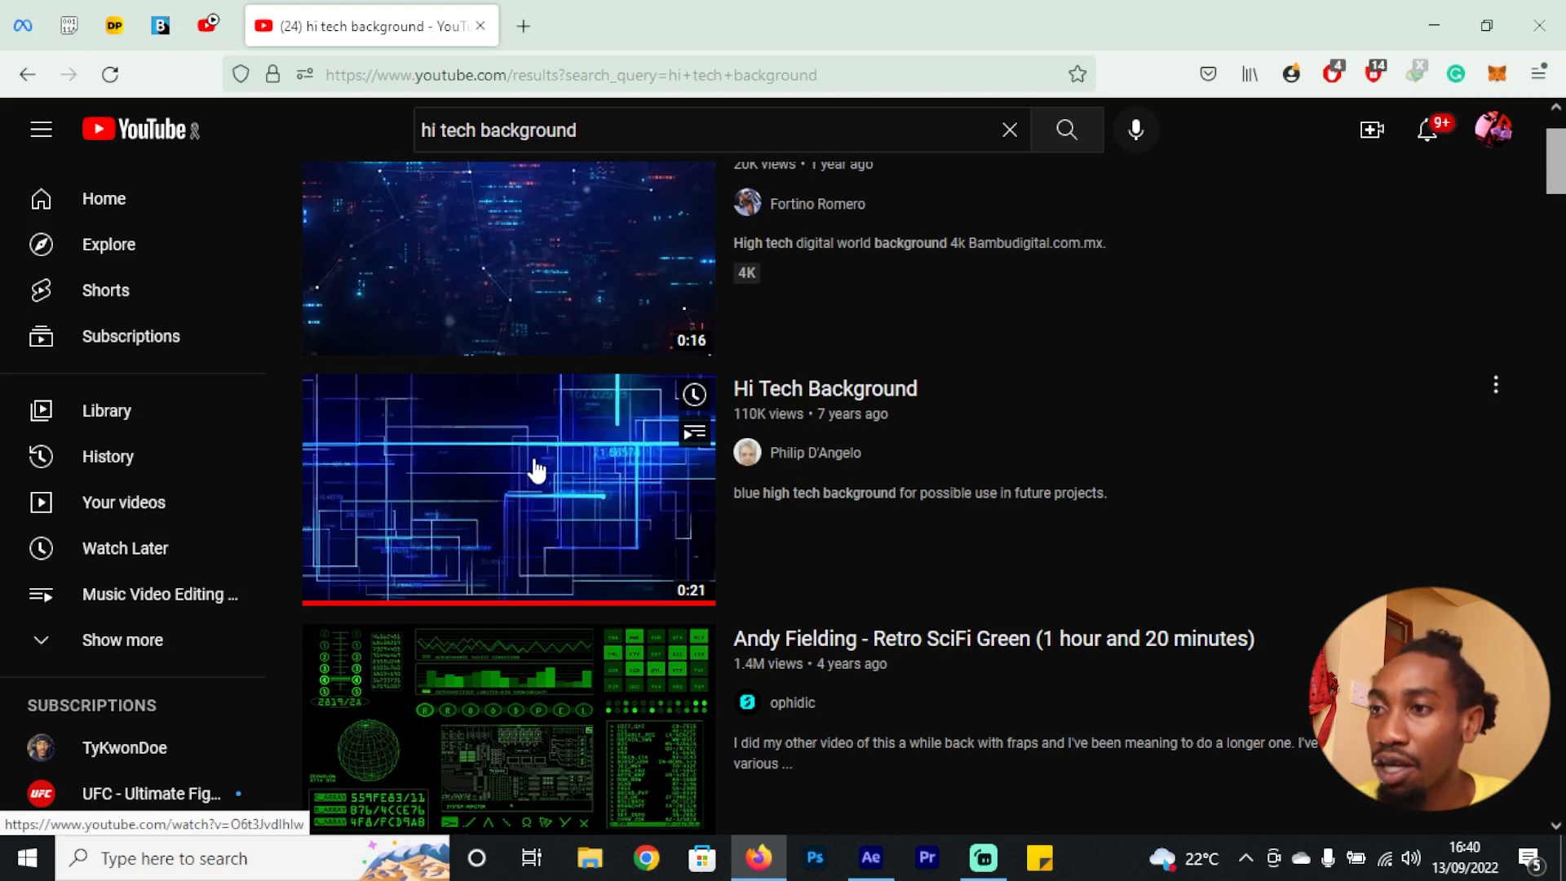
pyautogui.scroll(-15, 536, 471)
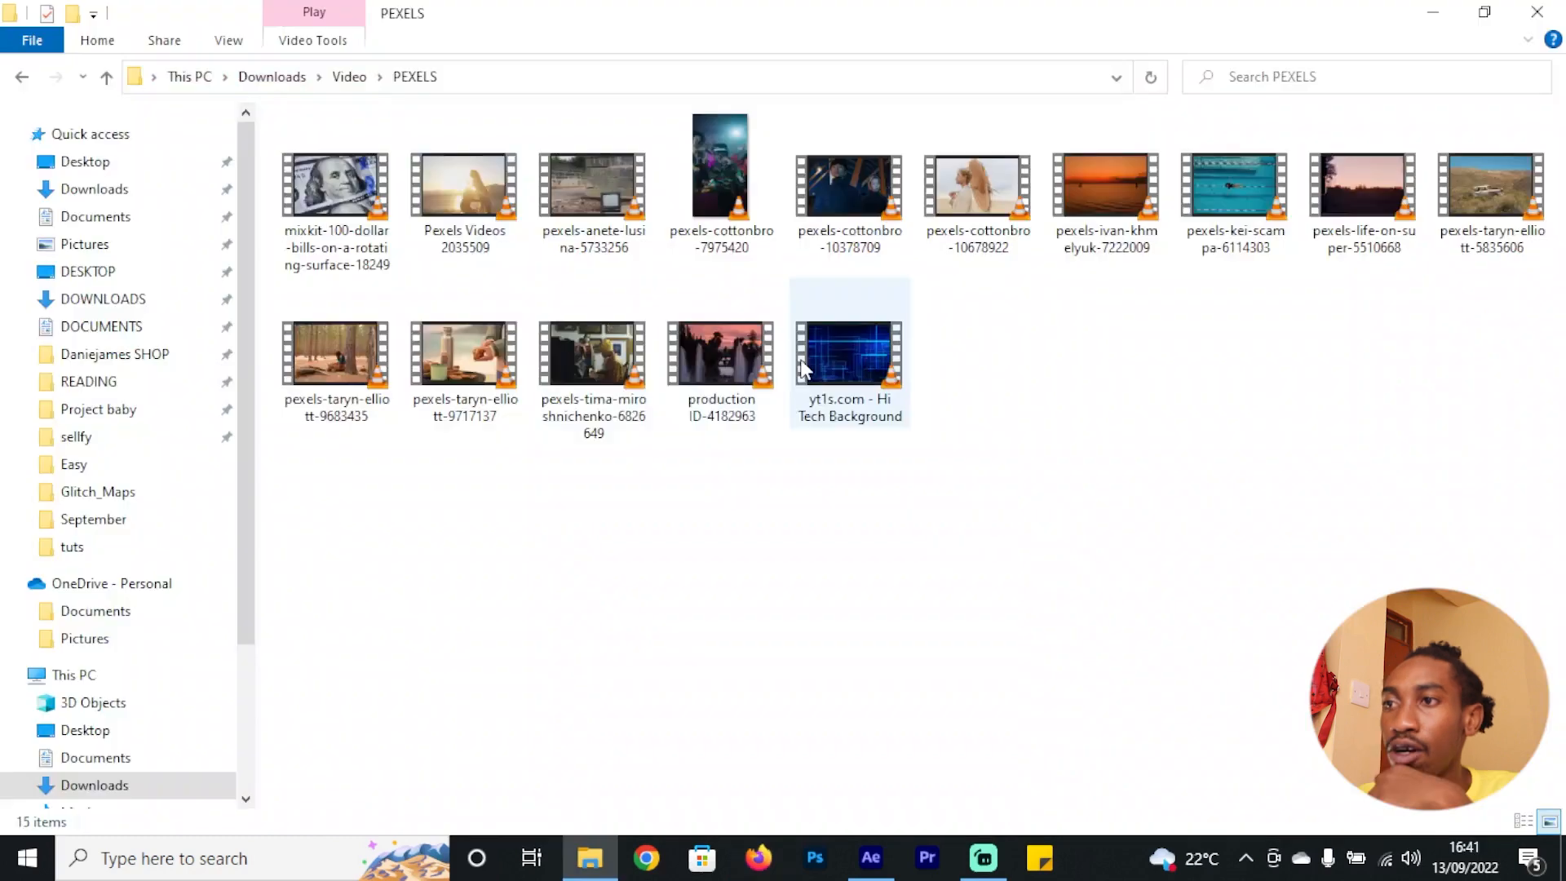
# Step: Import "yt1s.com - Hi Tech Background" from the PEXELS folder into the After Effects project
pyautogui.moveTo(848, 359); pyautogui.dragTo(234, 335)
pyautogui.click(359, 102)
pyautogui.click(434, 141)
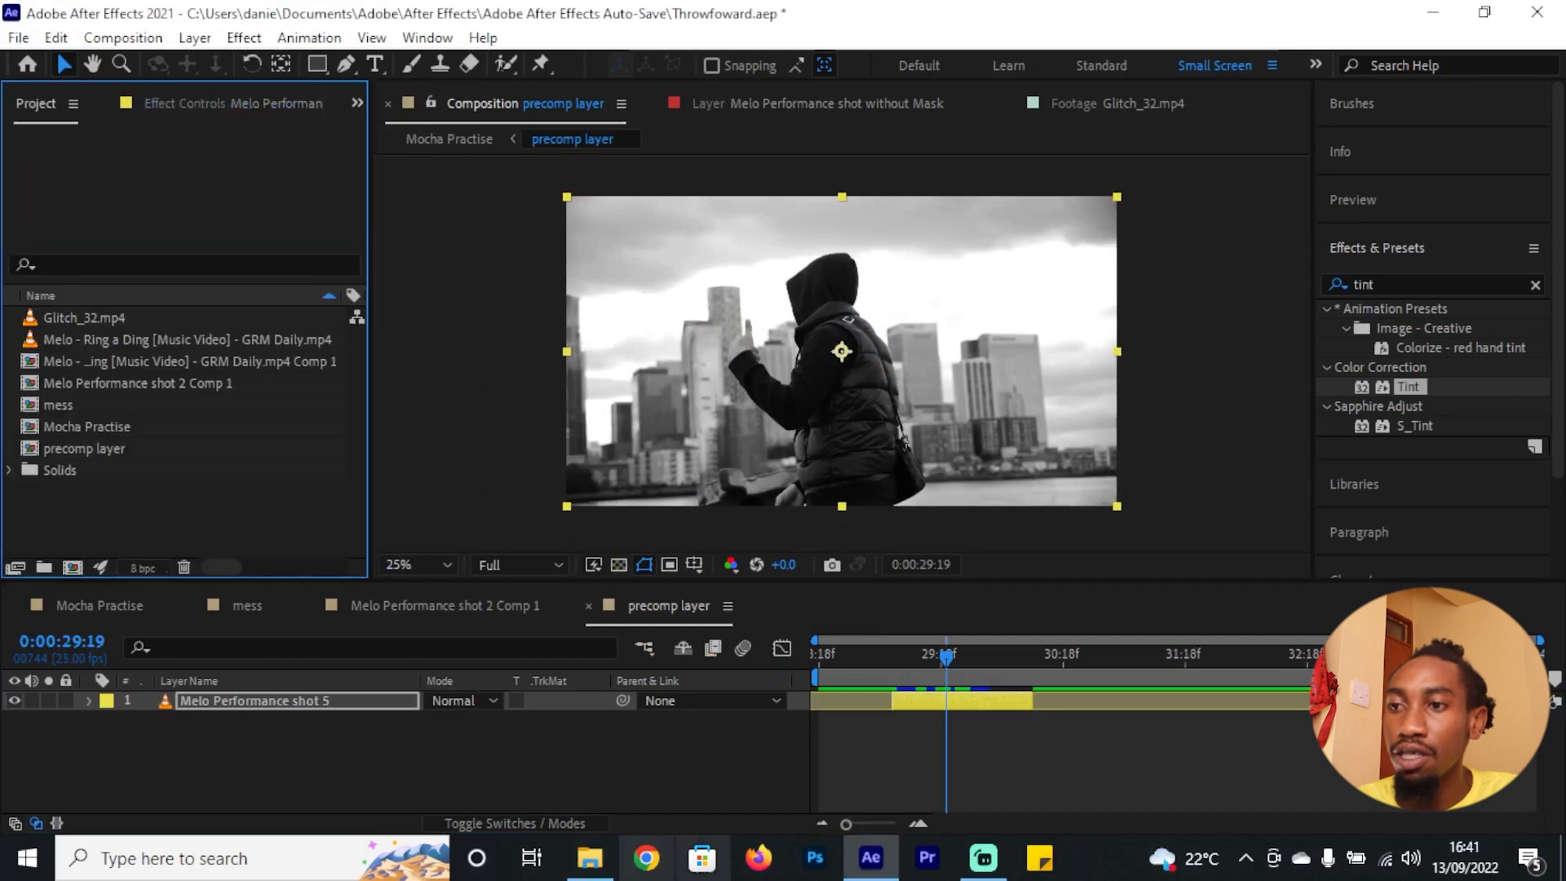
pyautogui.click(590, 859)
pyautogui.moveTo(865, 420); pyautogui.dragTo(180, 512)
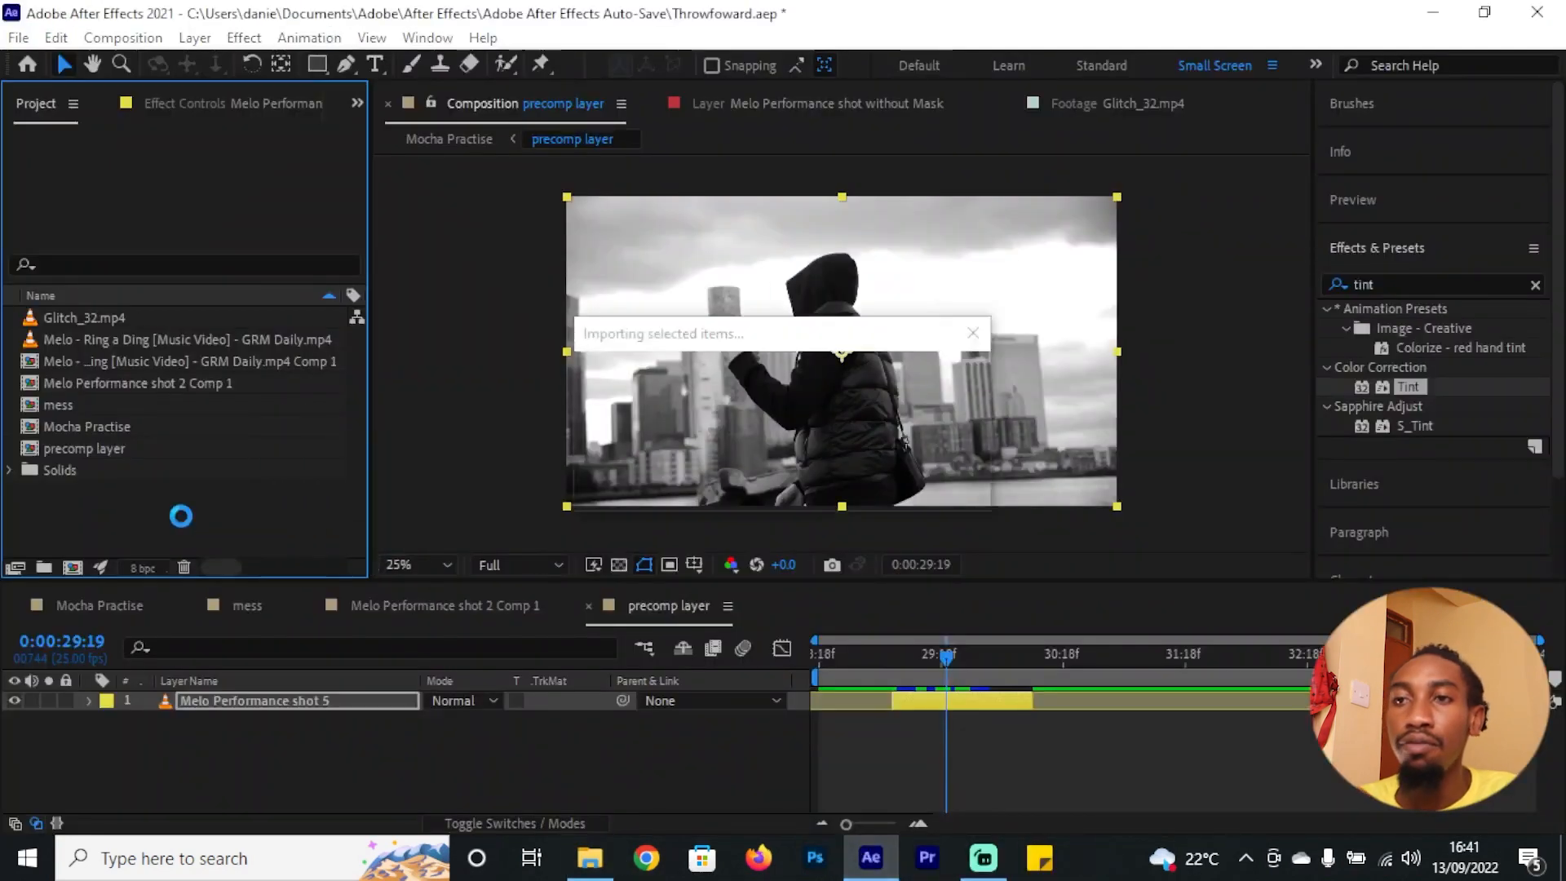
# Step: Trim the Hi Tech Background footage to 0;00;04;10–0;00;07;28 and add it above Melo Performance shot 5
pyautogui.doubleClick(171, 494)
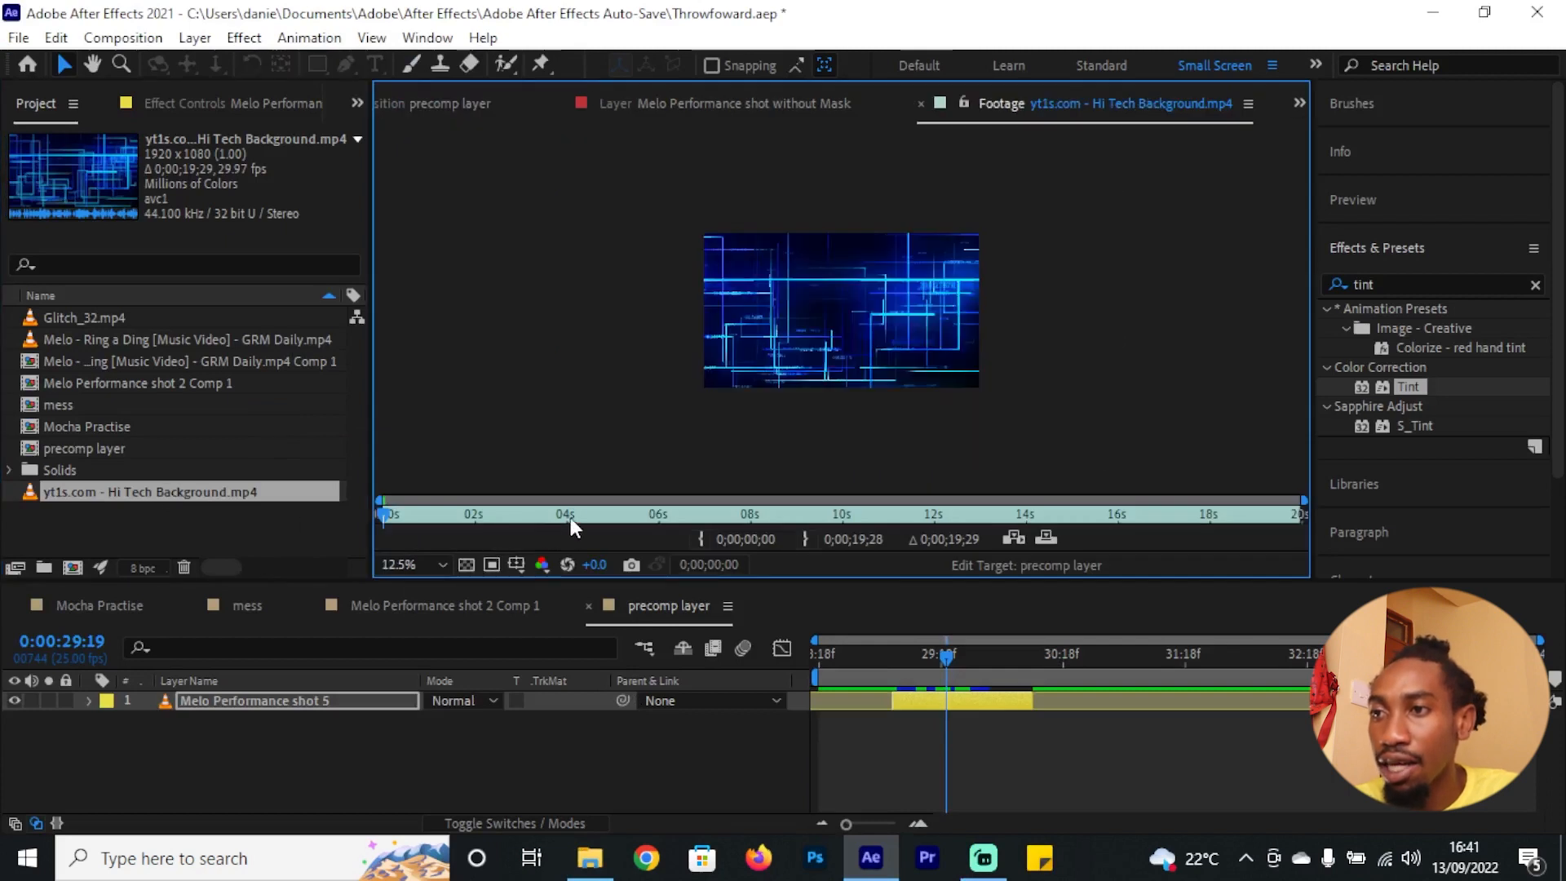
pyautogui.click(582, 515)
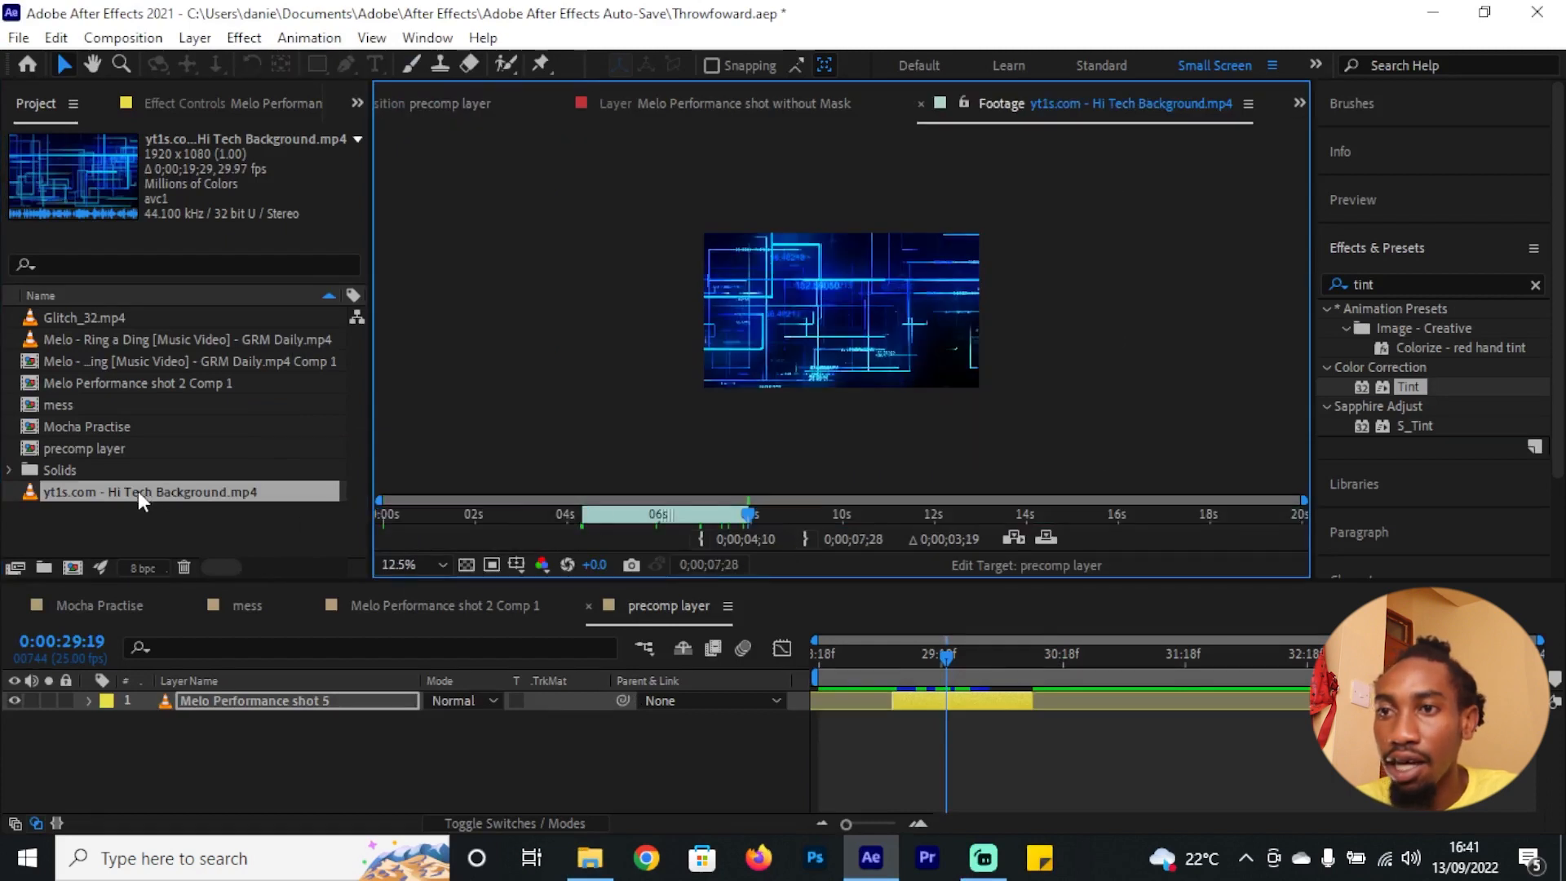
pyautogui.moveTo(139, 492); pyautogui.dragTo(237, 693)
# Step: Shift the Hi Tech Background layer in time so it starts with the Melo Performance shot 5 clip
pyautogui.click(888, 656)
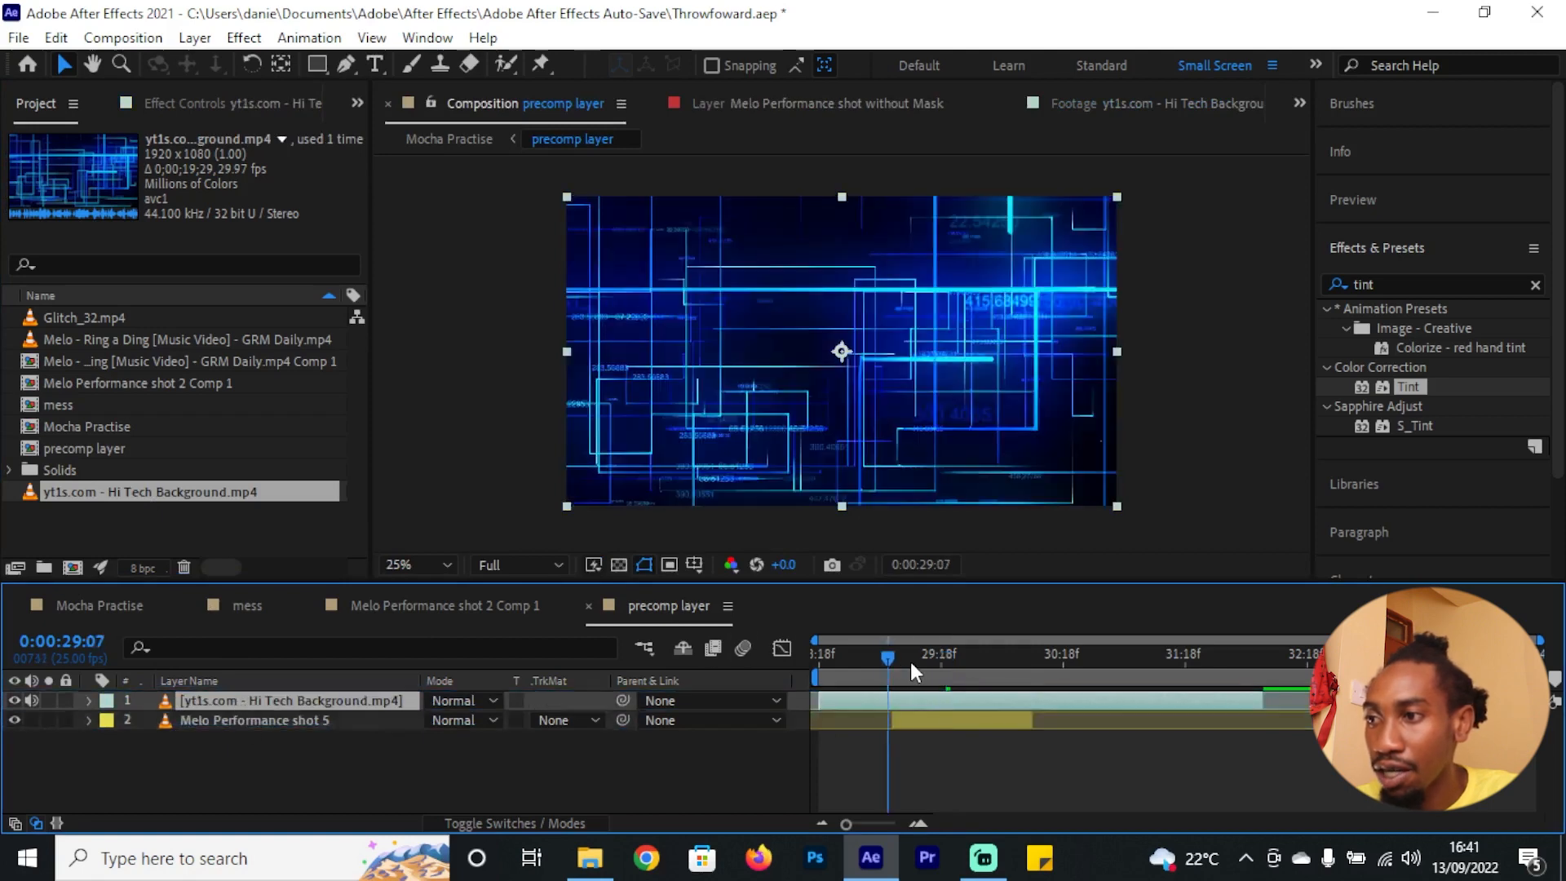
pyautogui.click(912, 665)
pyautogui.moveTo(876, 695); pyautogui.dragTo(947, 696)
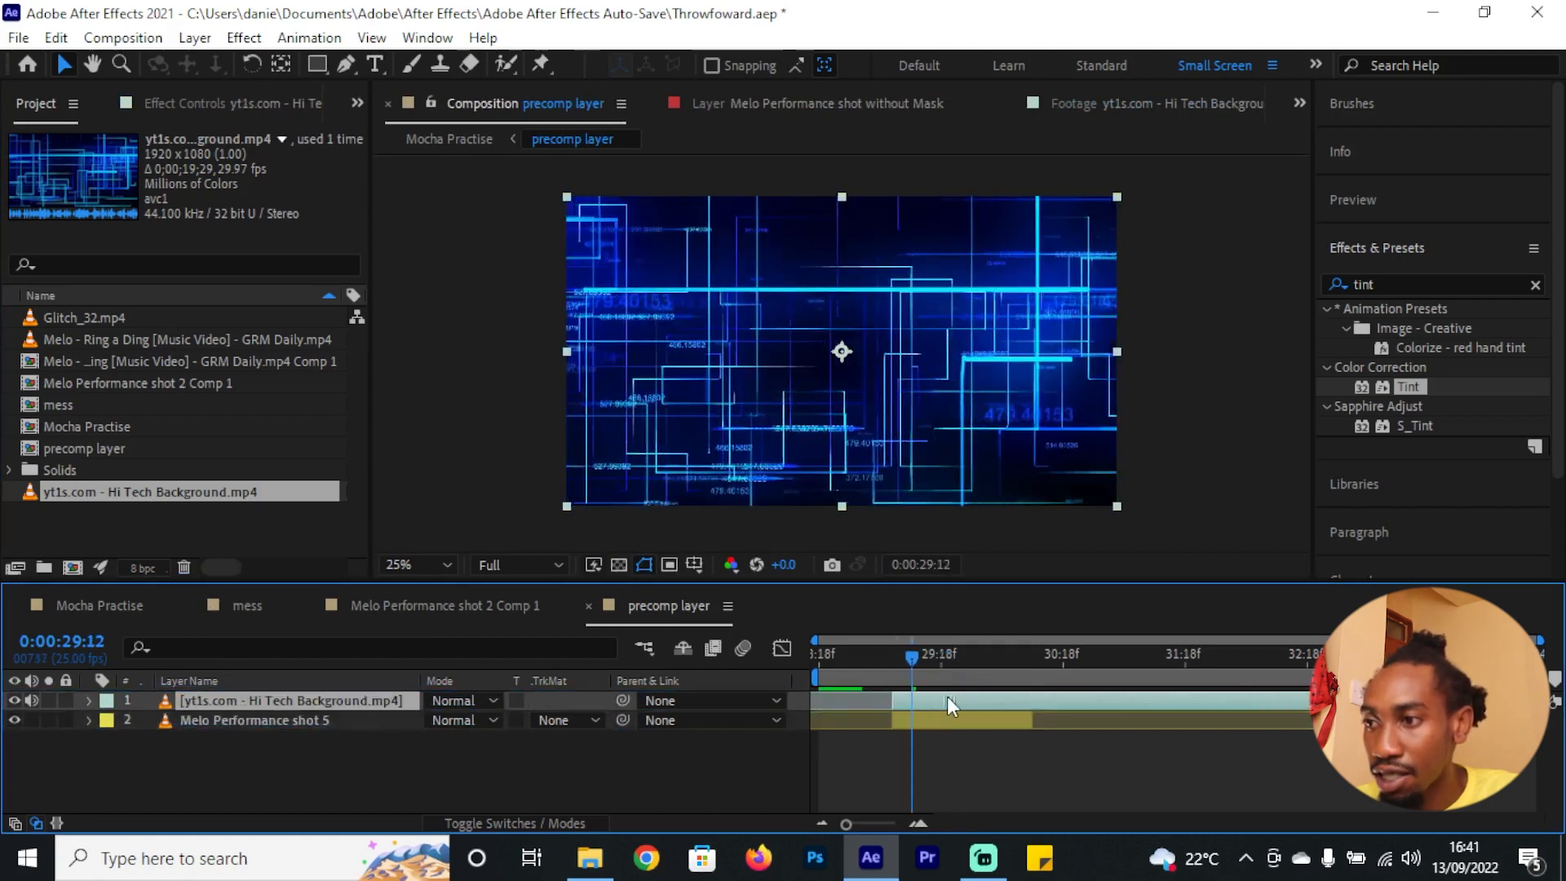
# Step: Set the Hi Tech Background layer's blending mode to Lighten and check the overlay over several frames
pyautogui.click(938, 661)
pyautogui.click(453, 700)
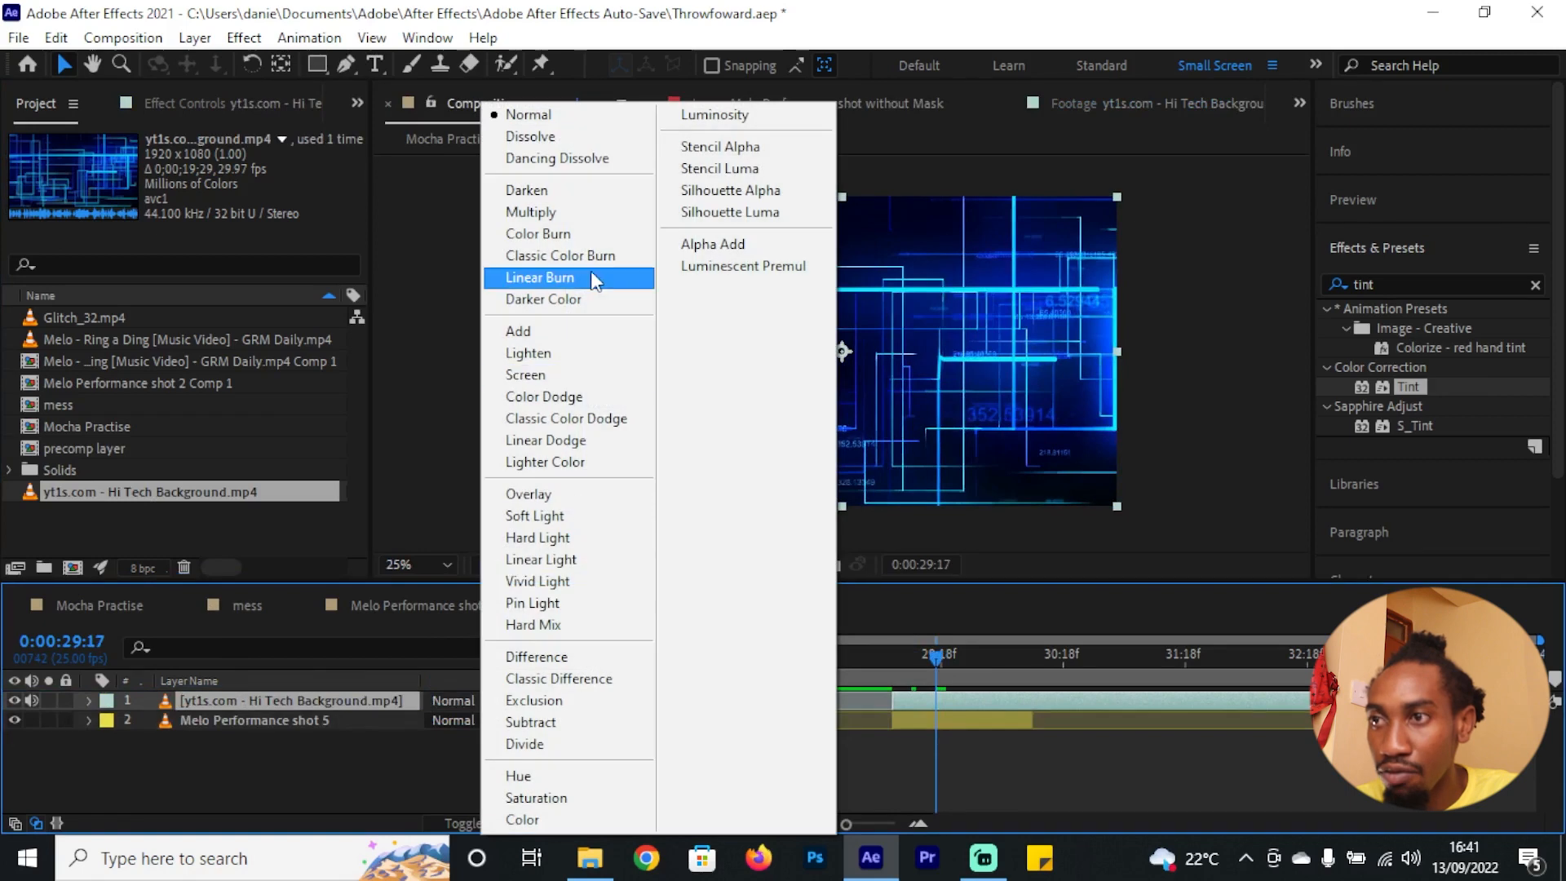
pyautogui.click(584, 352)
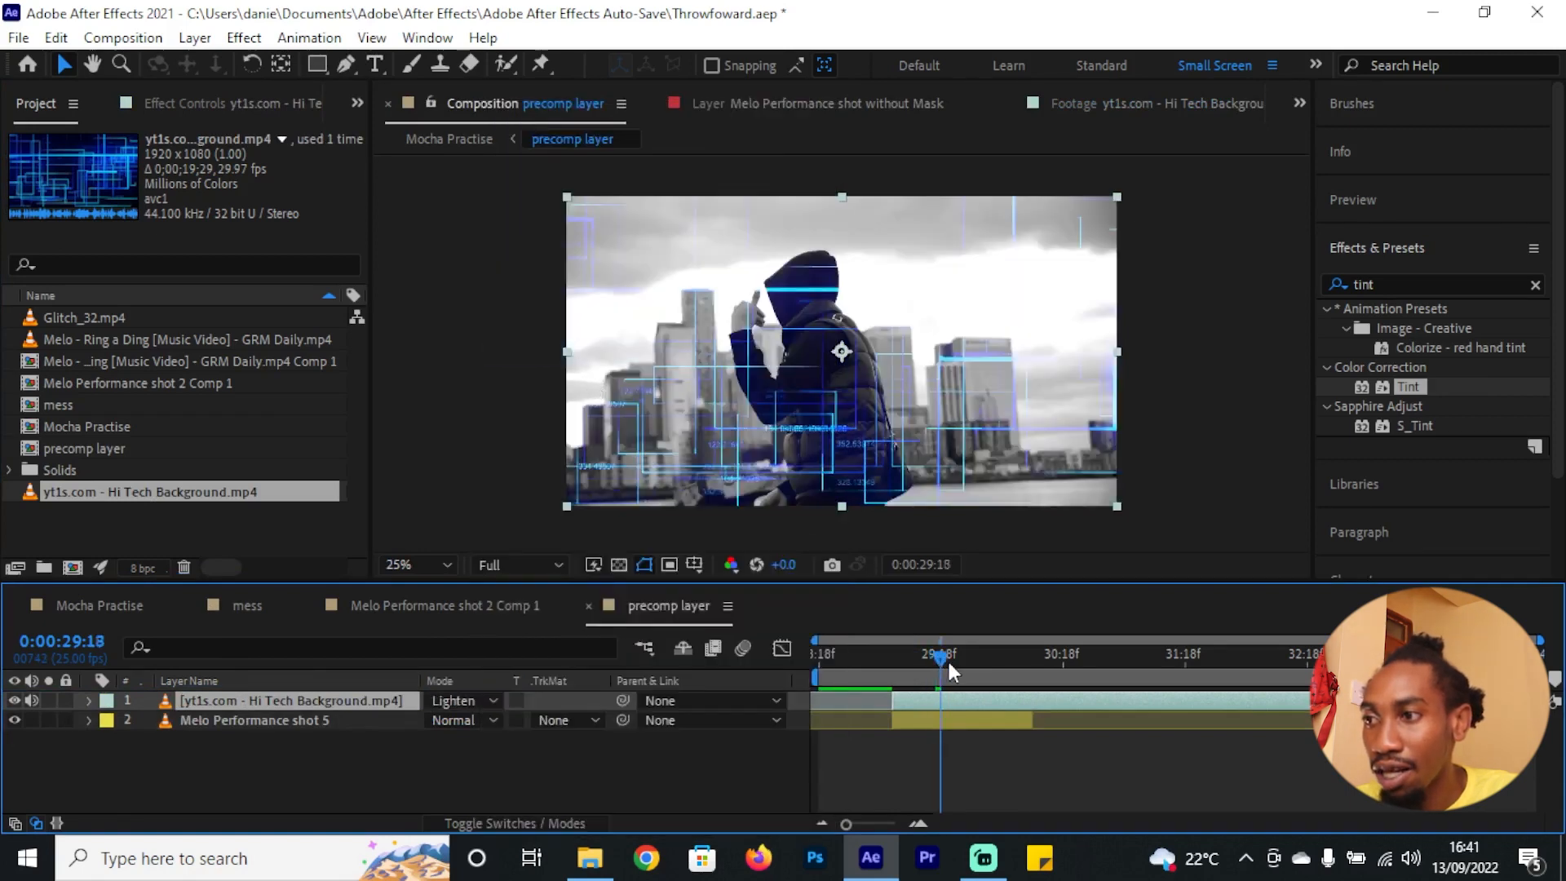
pyautogui.moveTo(938, 659); pyautogui.dragTo(967, 695)
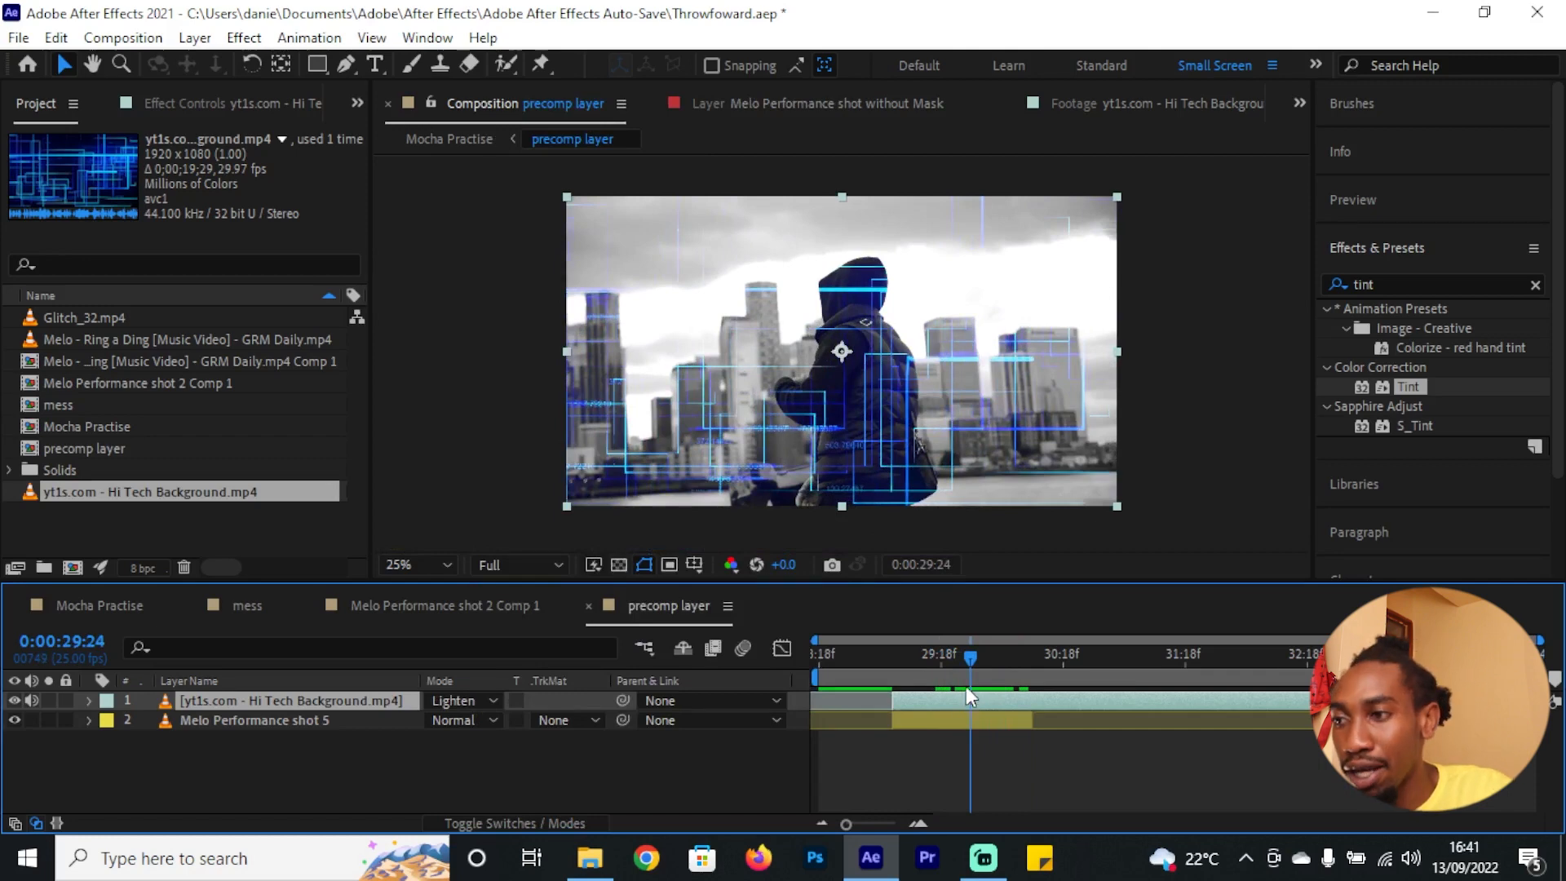
# Step: Add a time-offset duplicate of the Hi Tech Background layer, scaled to 289%
pyautogui.hotkey('ctrl', 'd')
pyautogui.moveTo(898, 699)
pyautogui.mouseDown()
pyautogui.moveTo(1167, 707)
pyautogui.moveTo(927, 698)
pyautogui.mouseUp()
pyautogui.press('s')
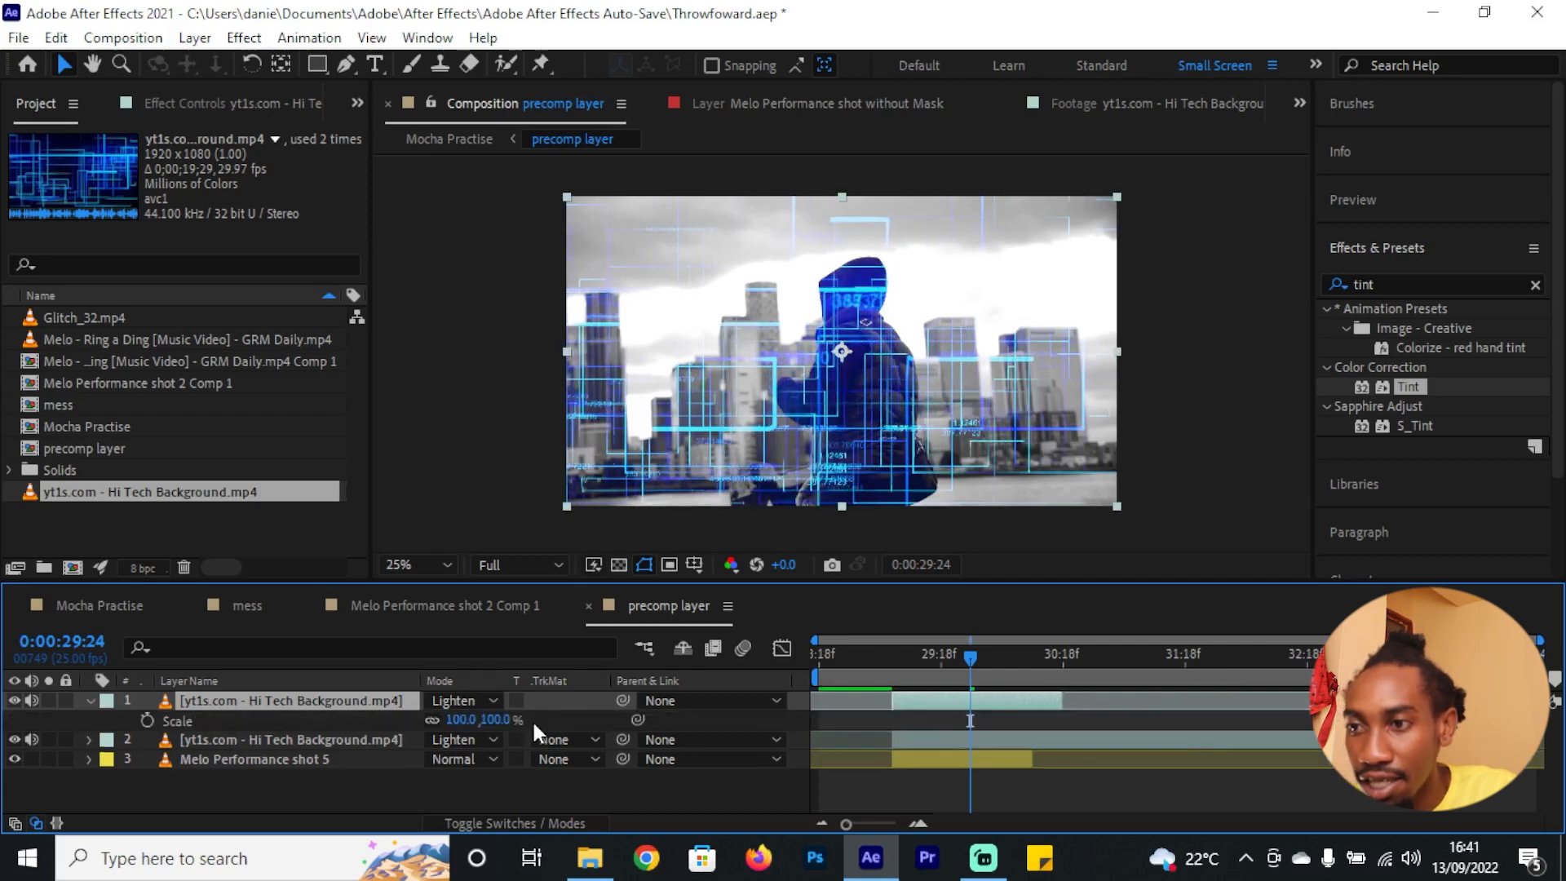
pyautogui.moveTo(456, 721); pyautogui.dragTo(610, 720)
# Step: Apply Gaussian Blur to the enlarged Hi Tech Background copy with Repeat Edge Pixels on and Blurriness 7.9
pyautogui.doubleClick(1439, 283)
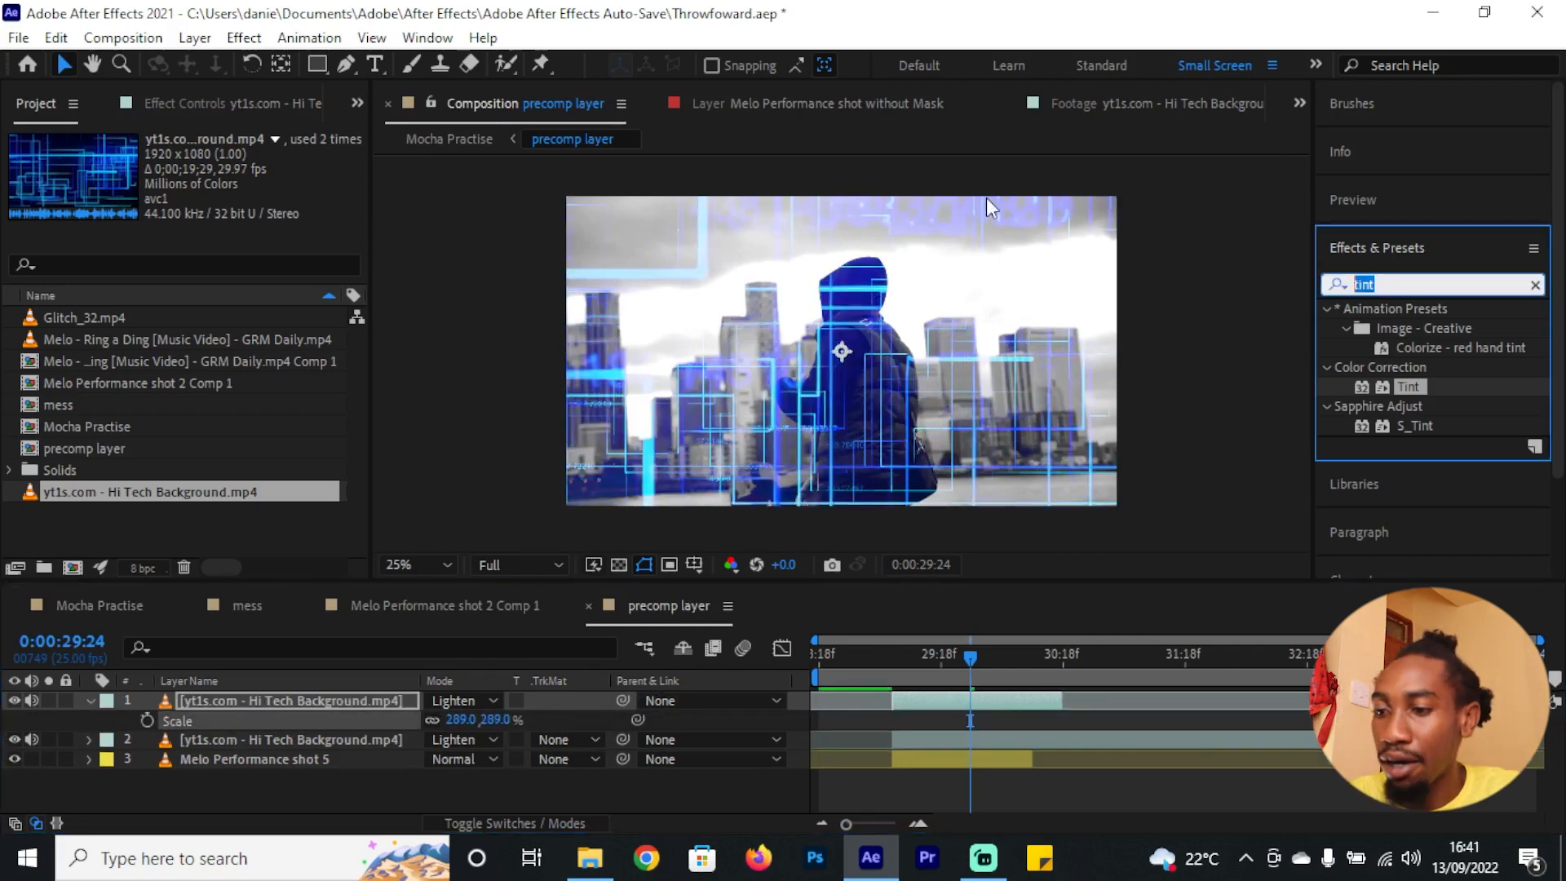
pyautogui.write('blur')
pyautogui.scroll(-3, 1470, 474)
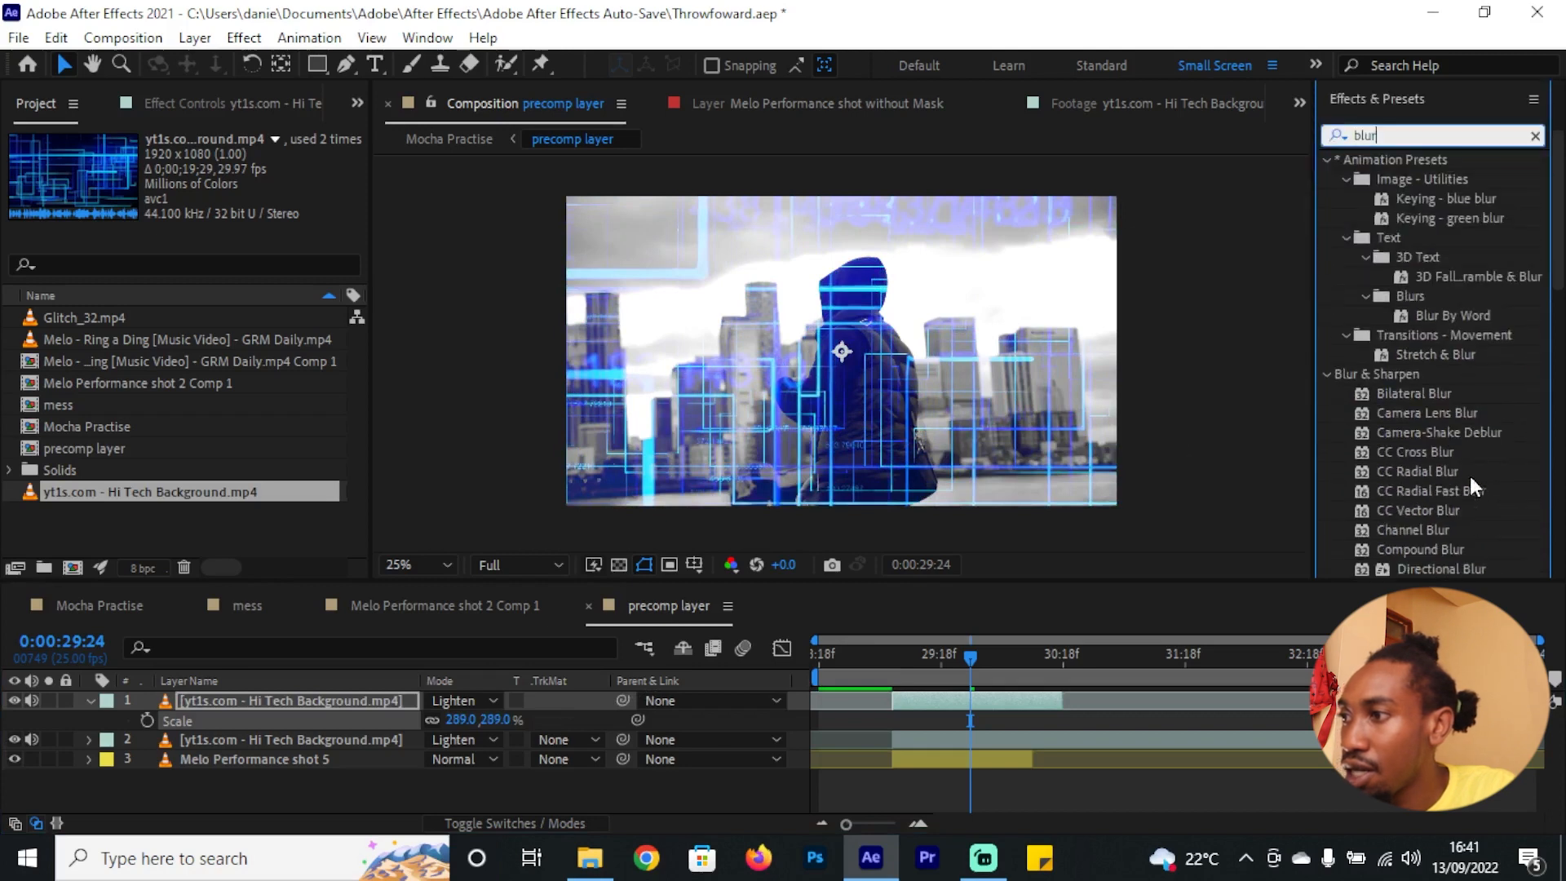
pyautogui.scroll(-1, 1458, 468)
pyautogui.moveTo(1451, 558); pyautogui.dragTo(325, 702)
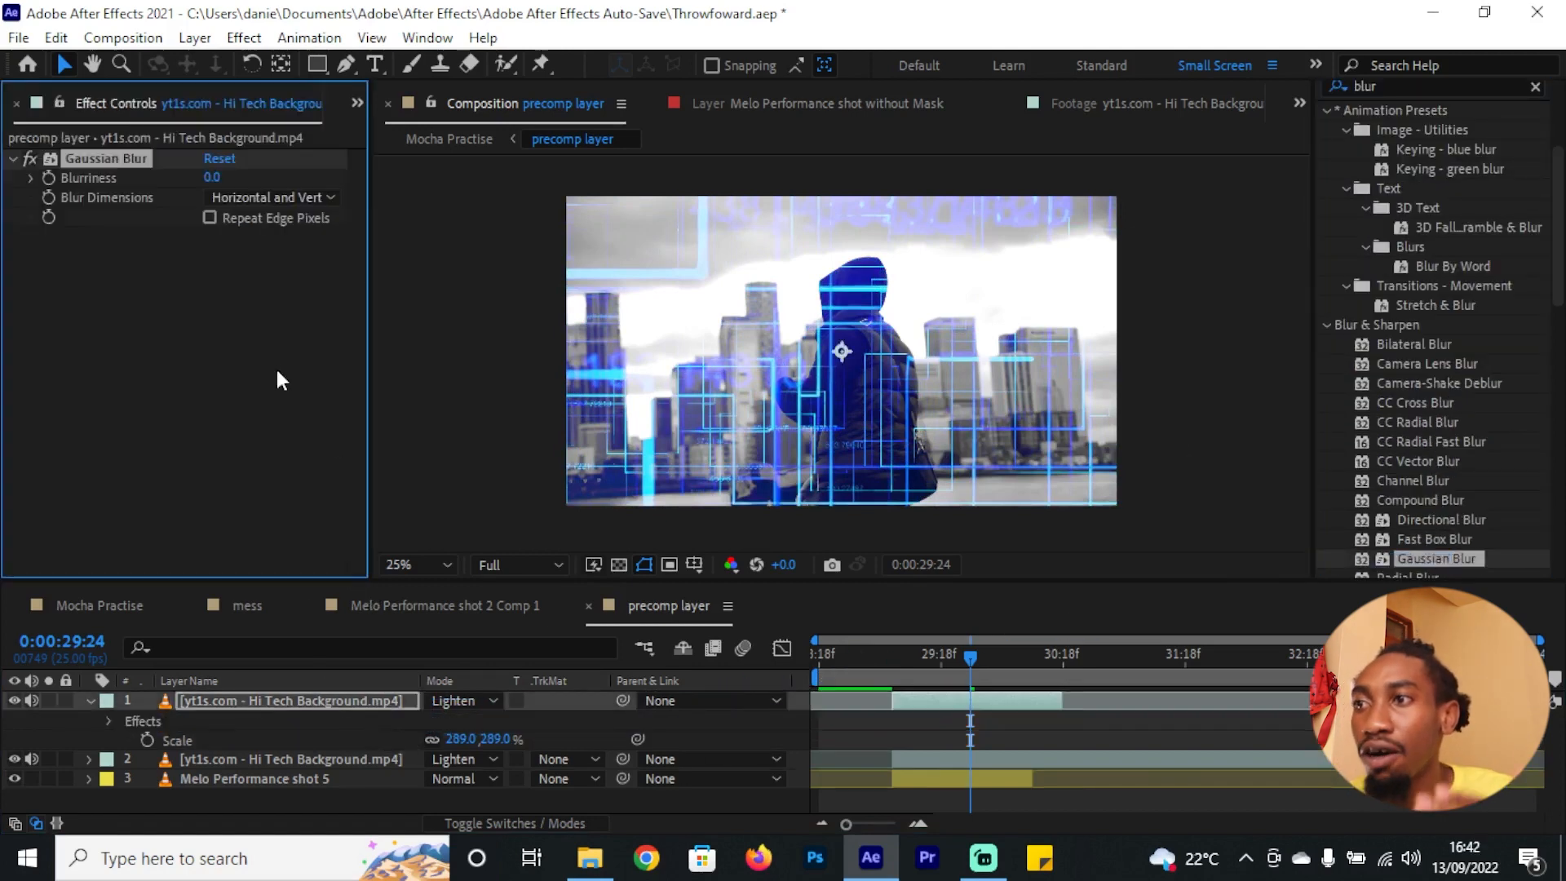
pyautogui.click(210, 217)
pyautogui.moveTo(211, 177); pyautogui.dragTo(338, 178)
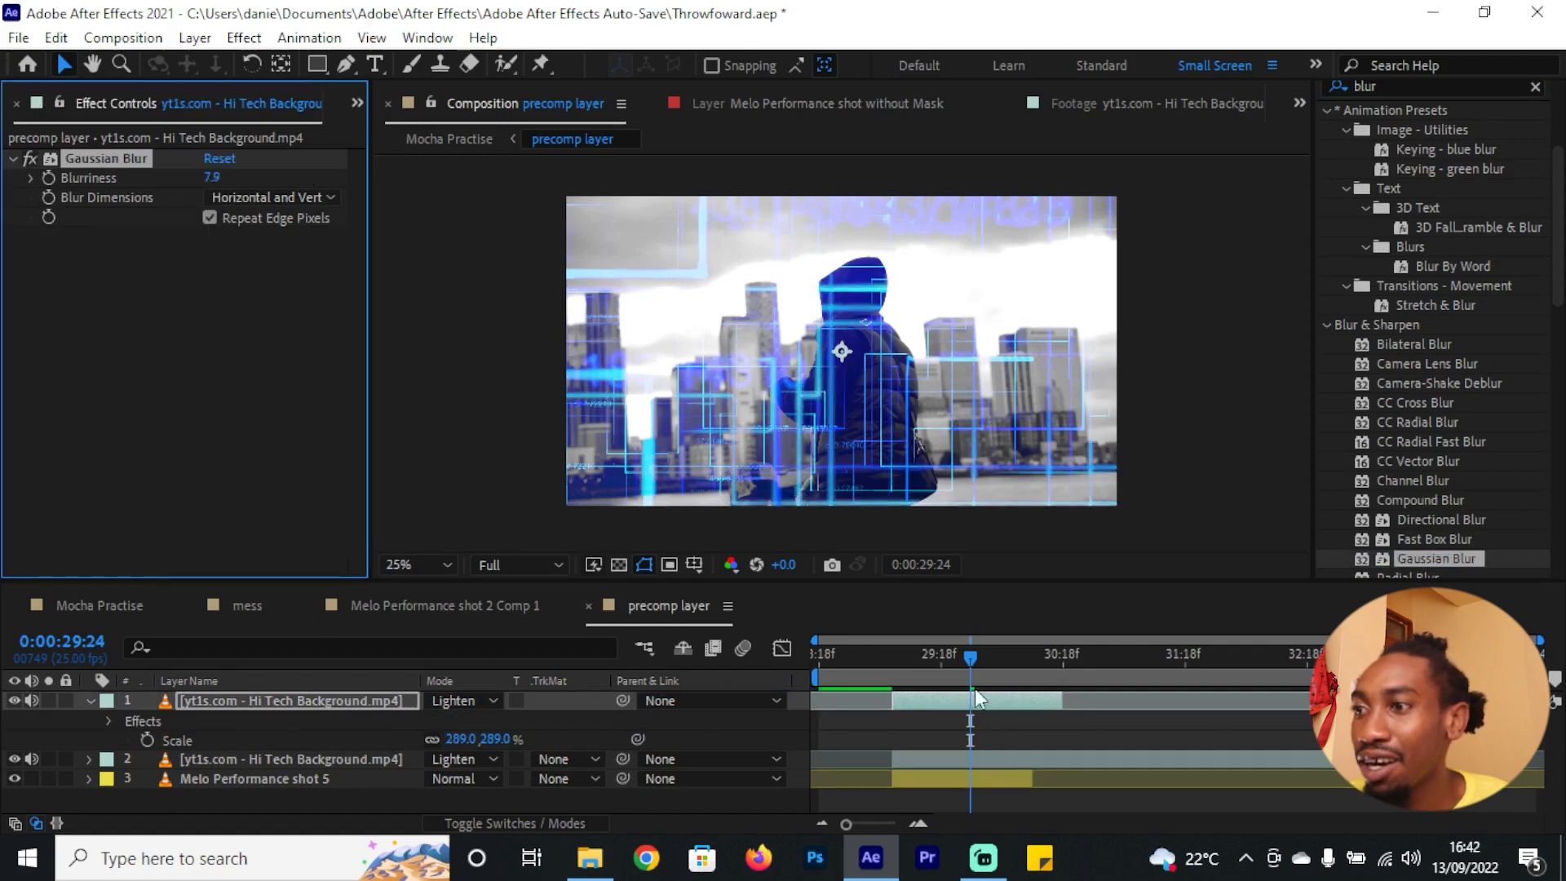
pyautogui.moveTo(976, 689)
pyautogui.mouseDown()
pyautogui.moveTo(916, 682)
pyautogui.moveTo(955, 682)
pyautogui.mouseUp()
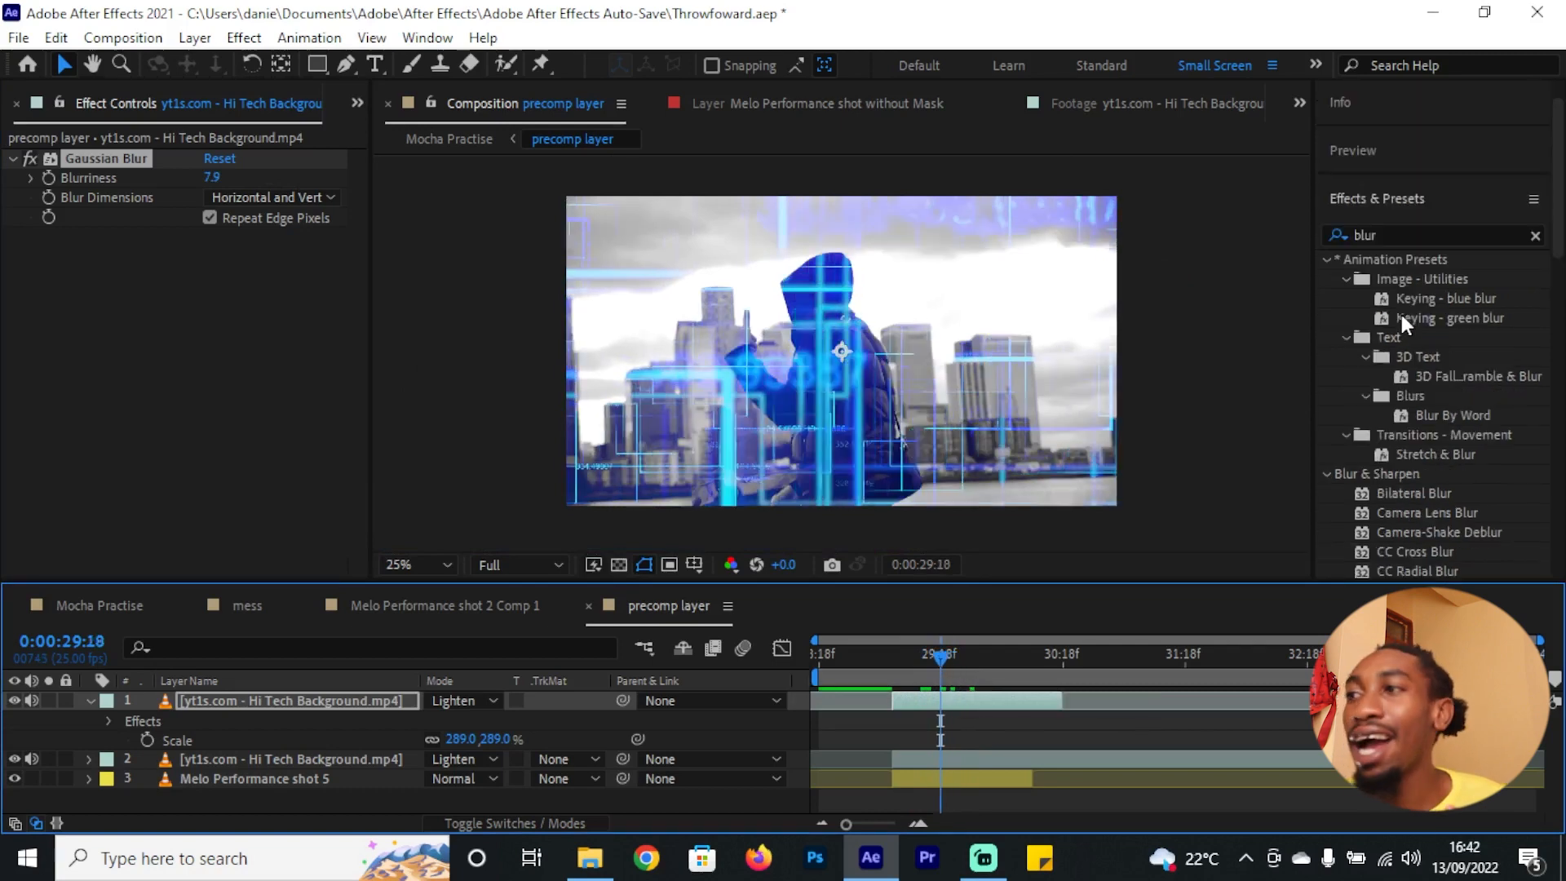
# Step: Apply Color Balance (HLS) to the enlarged Hi Tech Background copy and set its Hue to -231°
pyautogui.scroll(1, 1400, 312)
pyautogui.moveTo(1389, 285); pyautogui.dragTo(1132, 250)
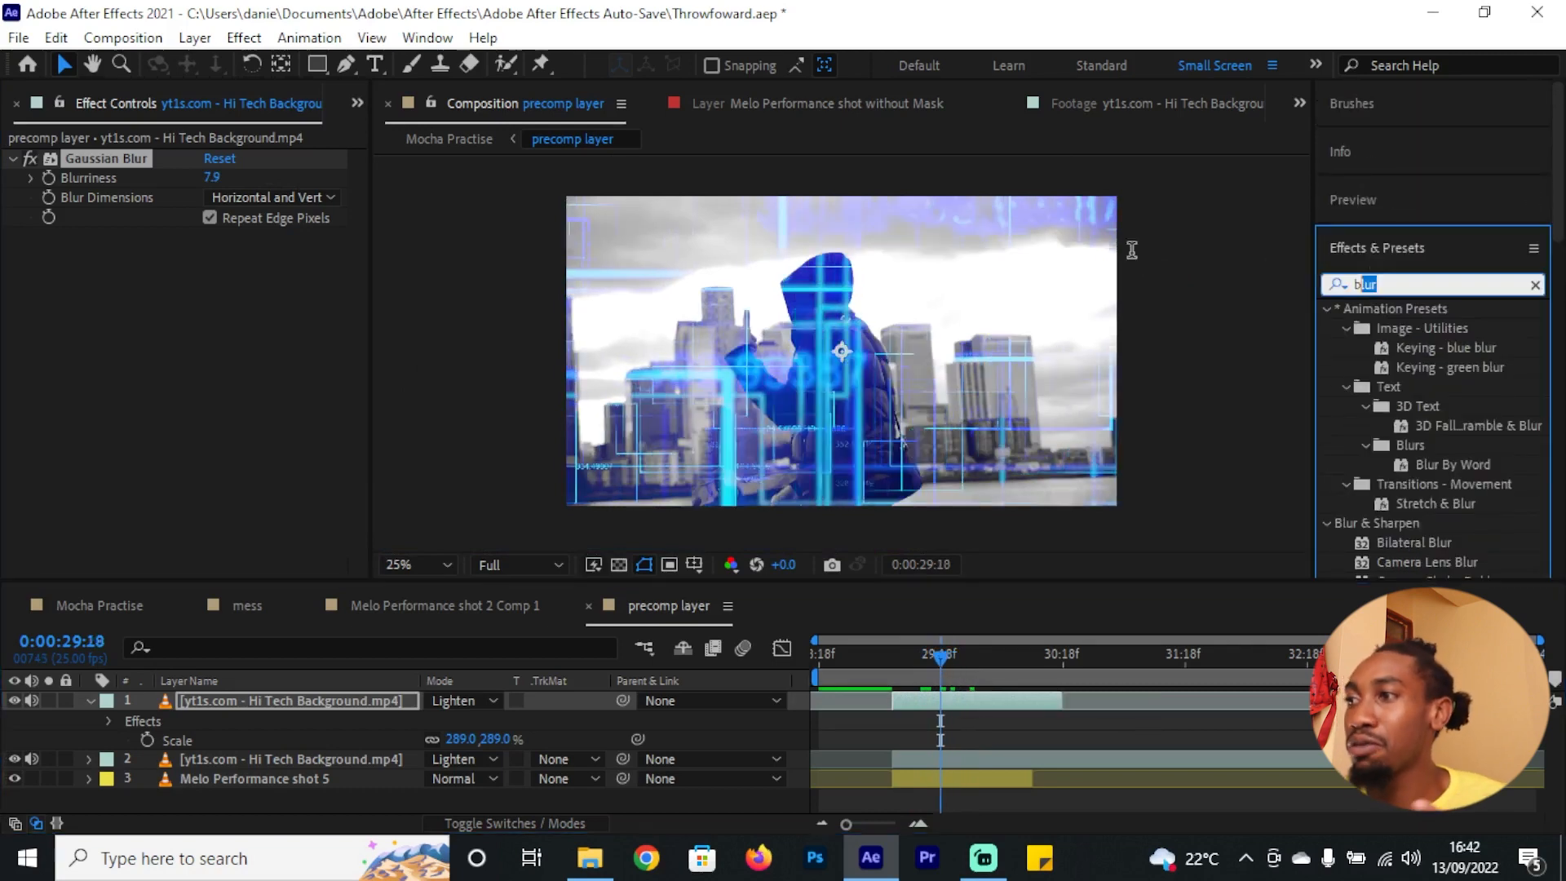
pyautogui.write('hls')
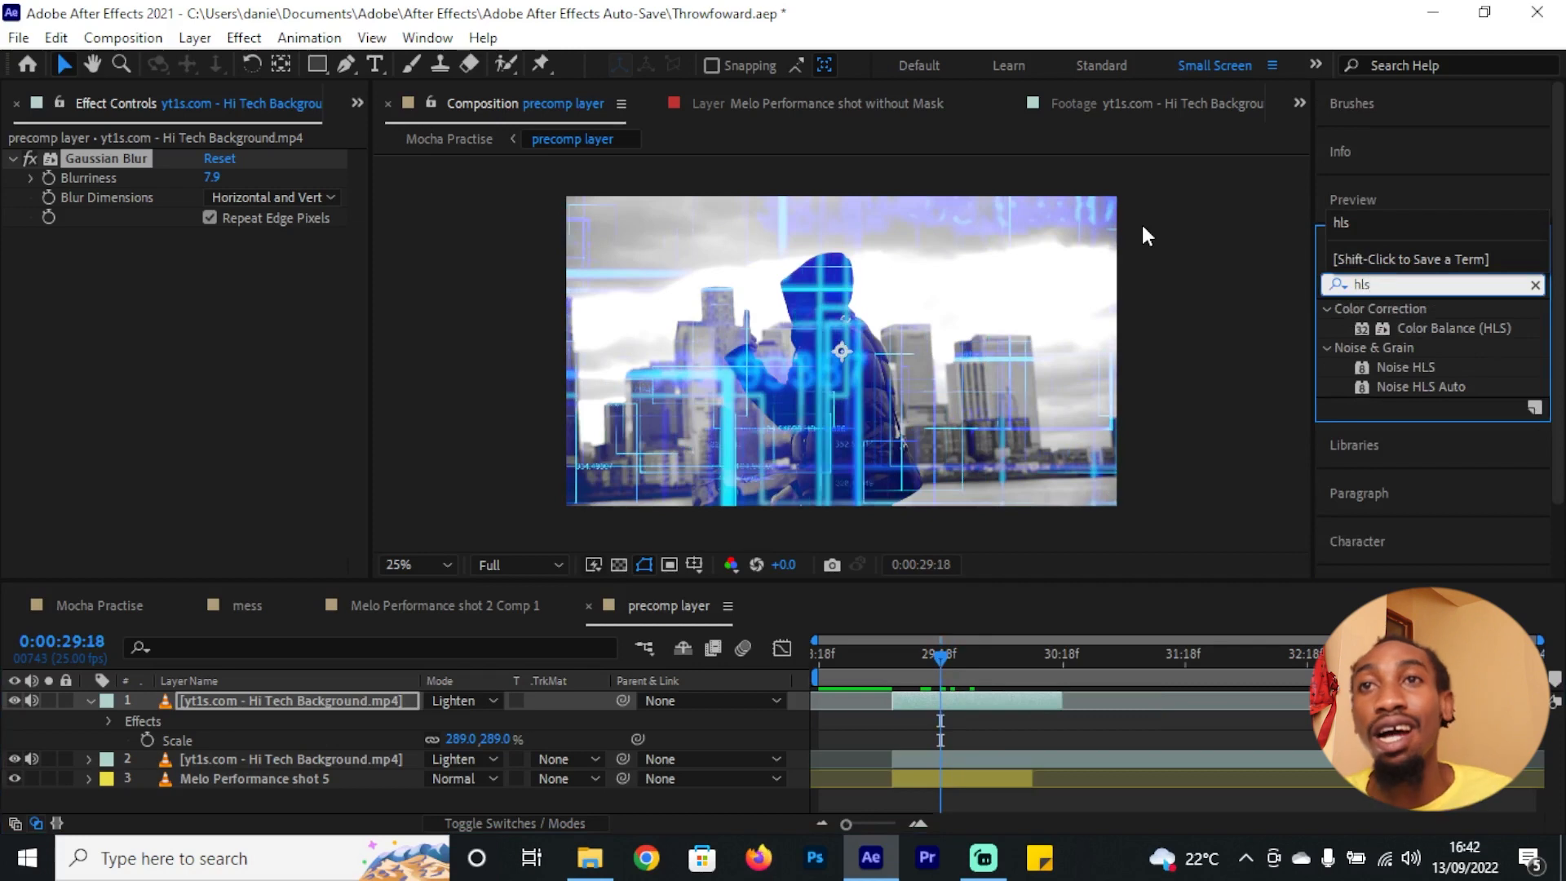
pyautogui.click(1433, 330)
pyautogui.moveTo(1432, 328); pyautogui.dragTo(241, 696)
pyautogui.moveTo(230, 285); pyautogui.dragTo(246, 320)
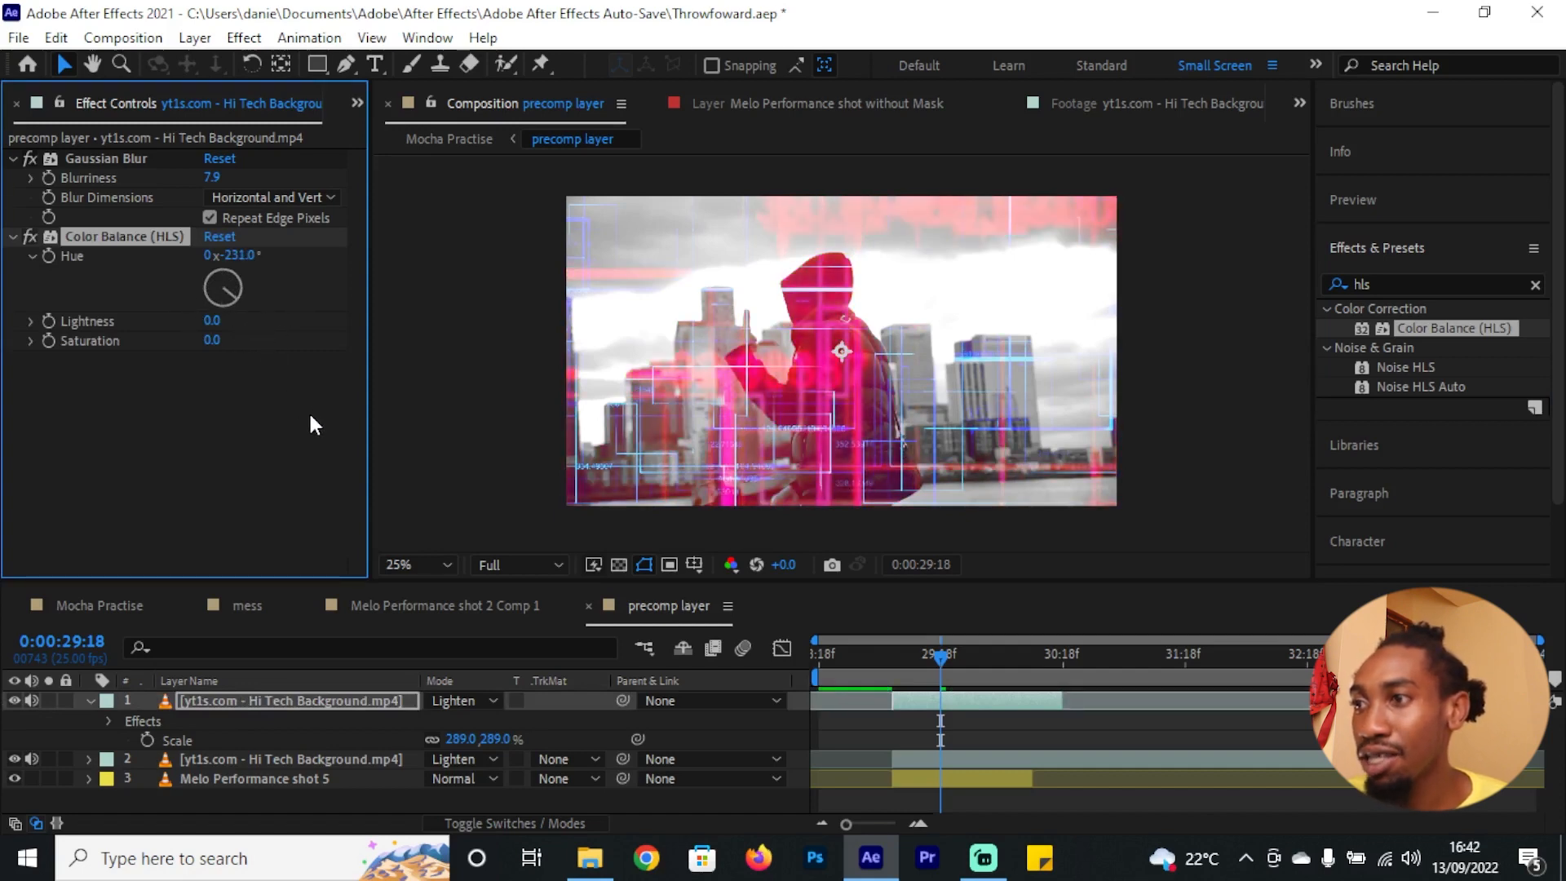
pyautogui.moveTo(218, 289)
pyautogui.mouseDown()
pyautogui.moveTo(233, 269)
pyautogui.moveTo(240, 293)
pyautogui.mouseUp()
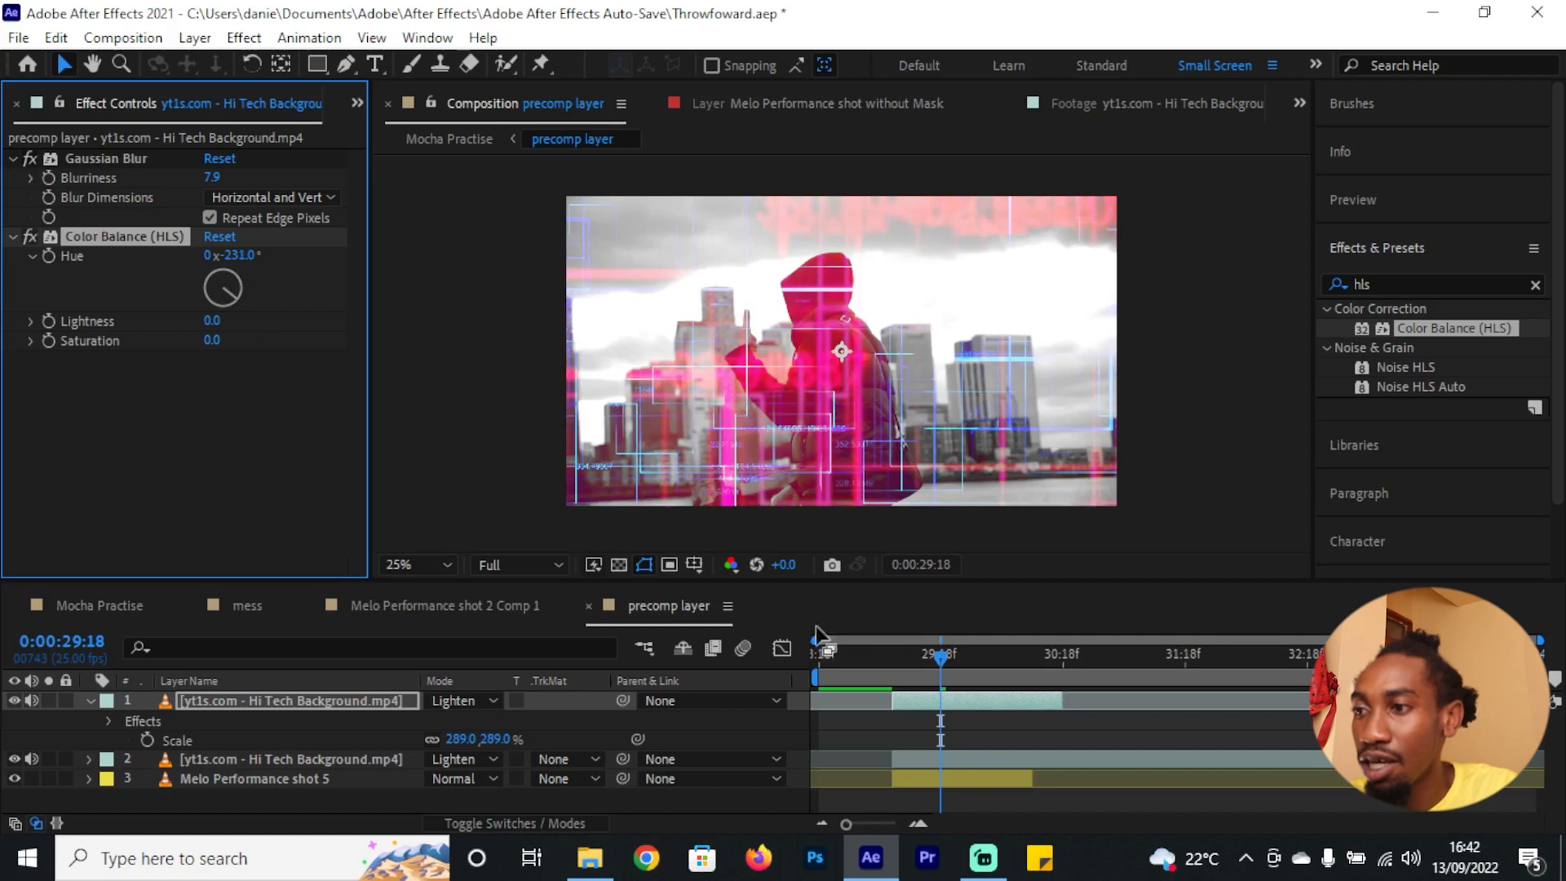
# Step: Give the original Hi Tech Background layer the same Color Balance (HLS) effect with a Hue of -125°
pyautogui.click(910, 760)
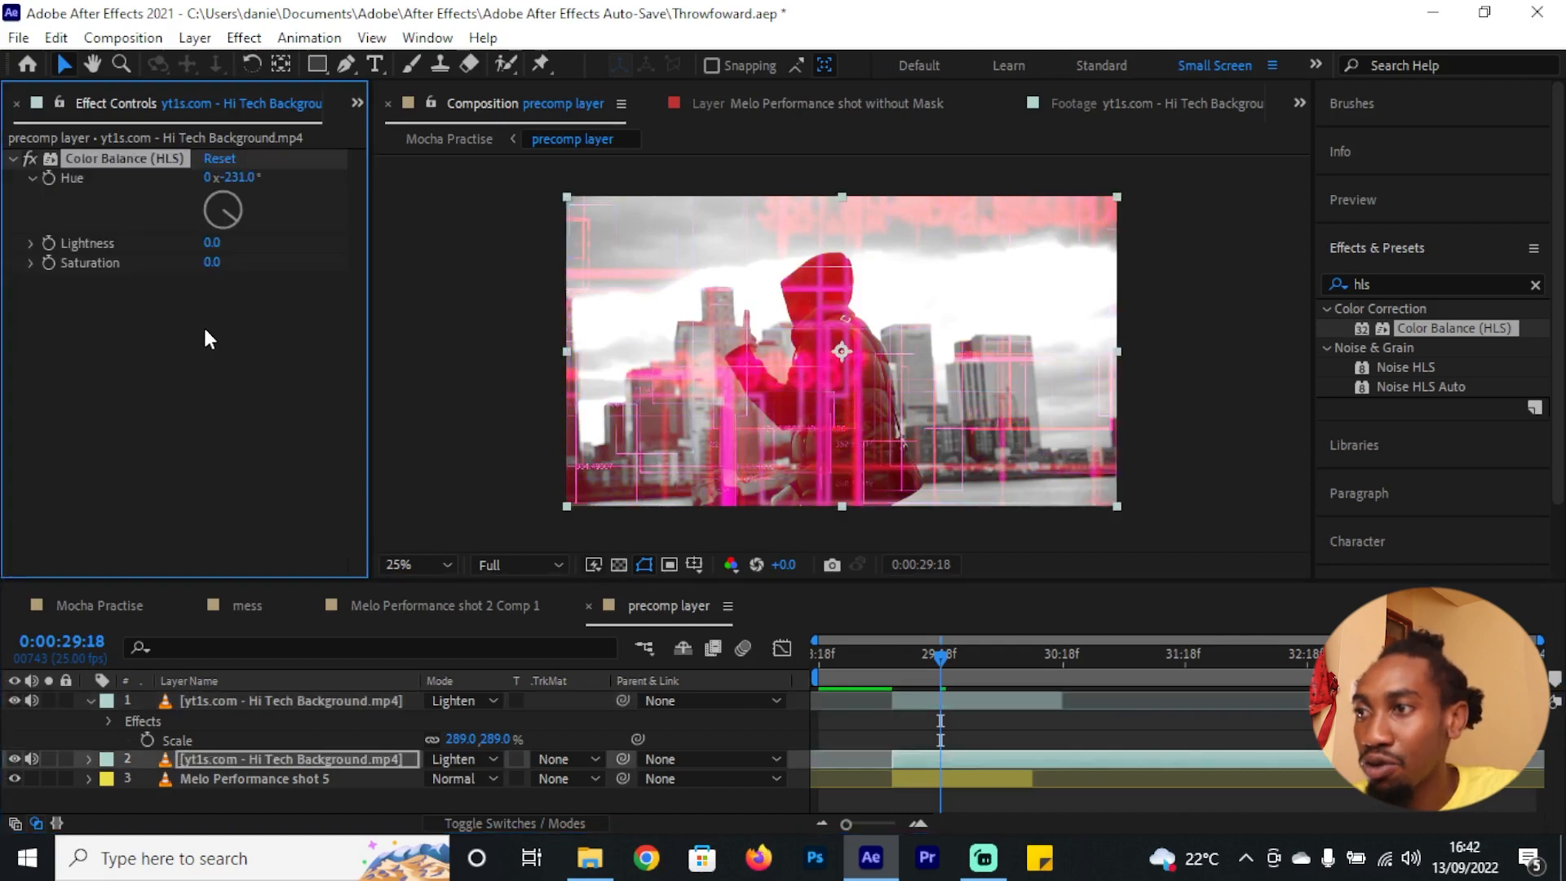
pyautogui.moveTo(206, 222); pyautogui.dragTo(201, 222)
# Step: Set the Opacity of the original Hi Tech Background layer to 70% and of the enlarged copy to 91%
pyautogui.press('t')
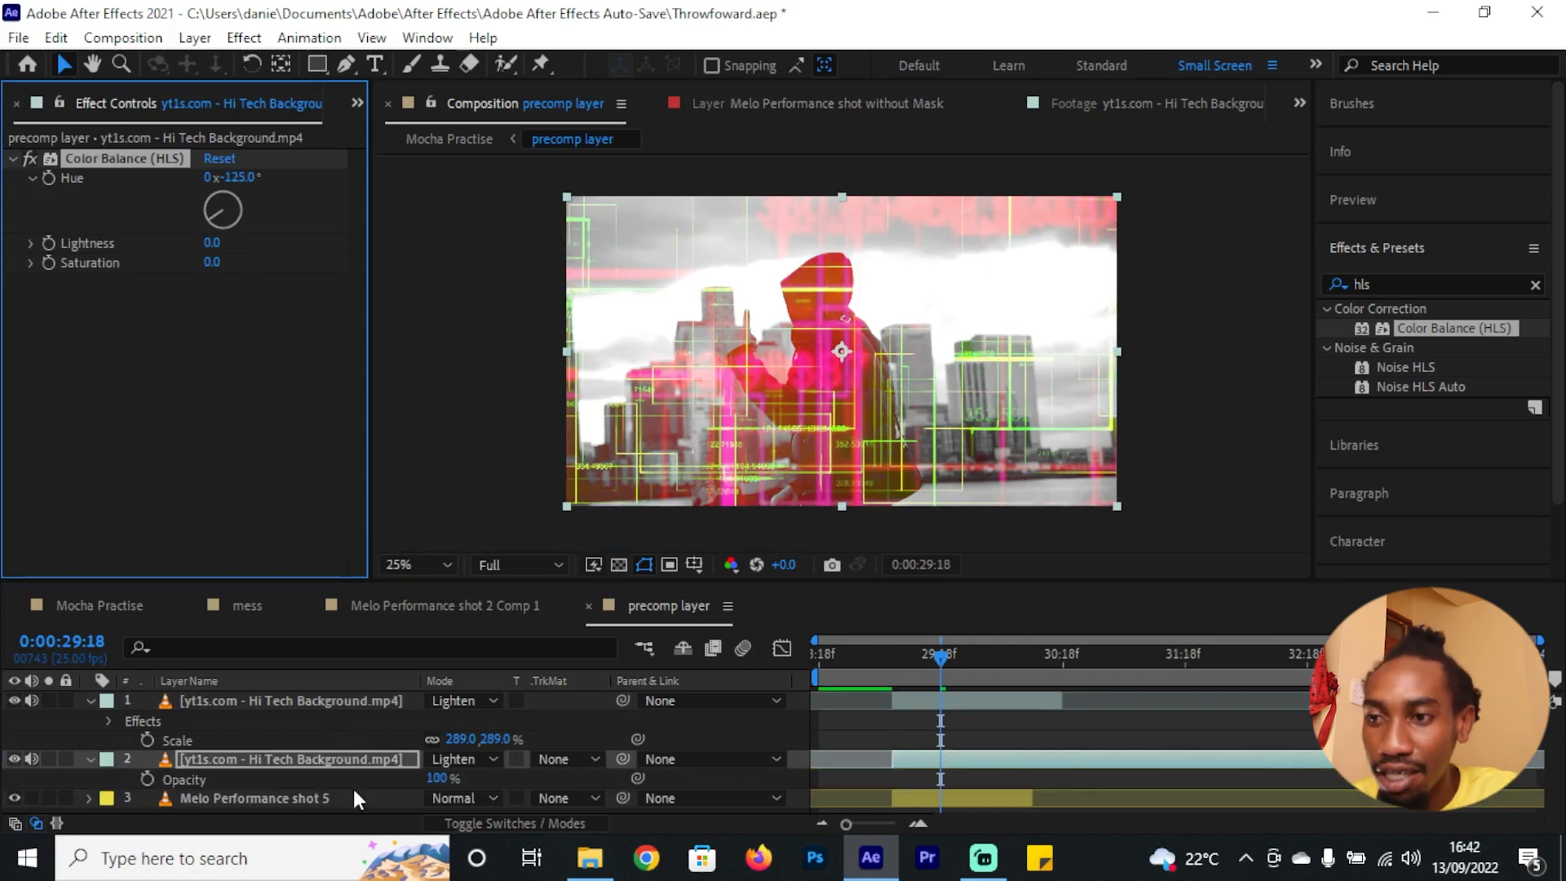
pyautogui.moveTo(434, 780); pyautogui.dragTo(341, 766)
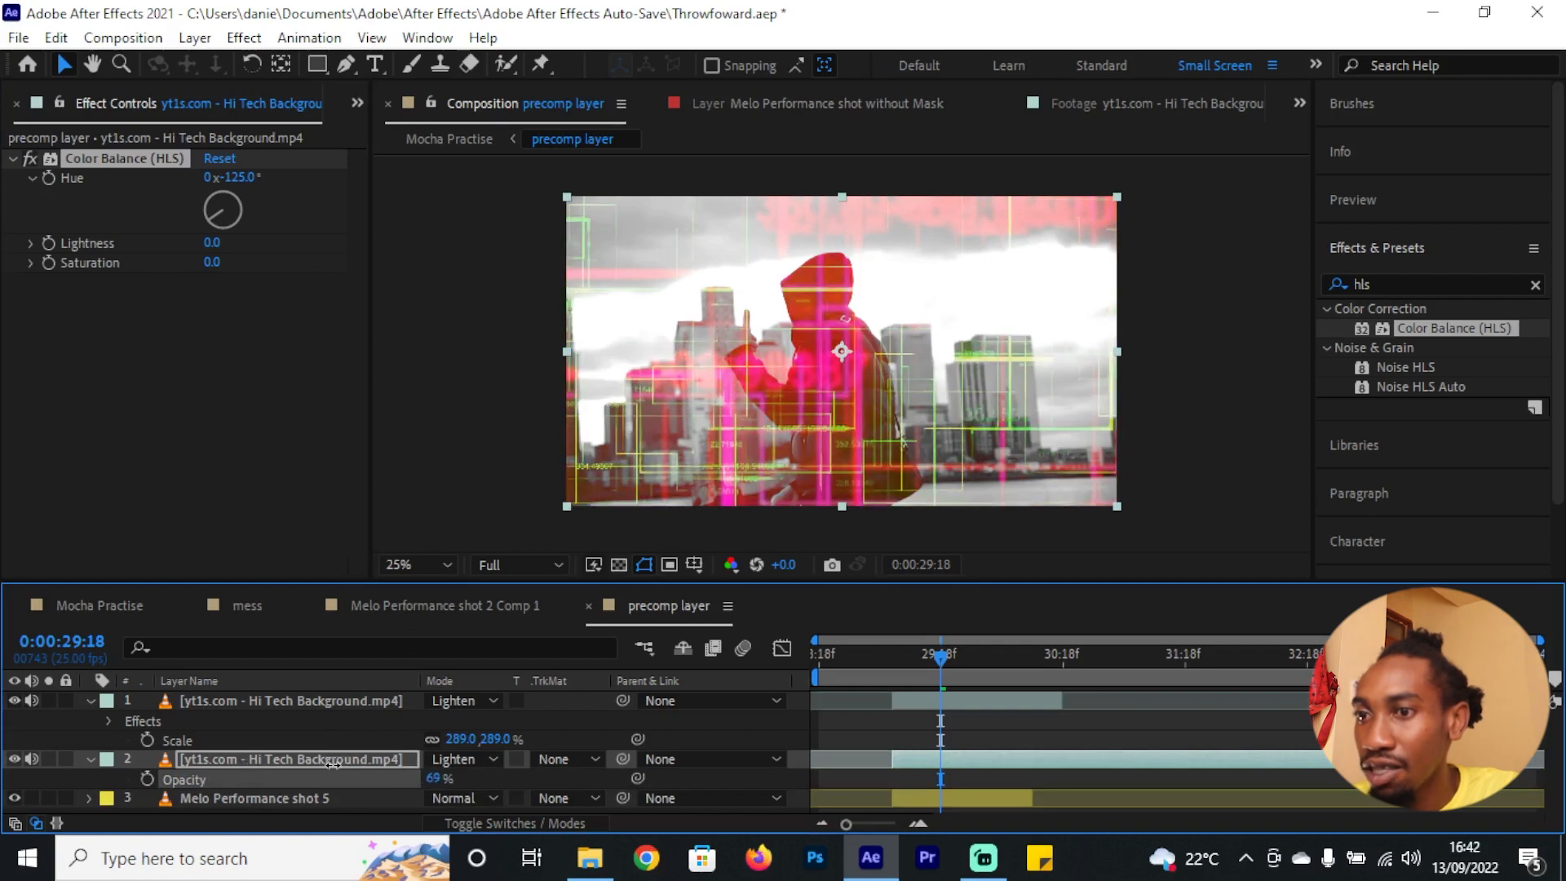
pyautogui.click(246, 703)
pyautogui.press('t')
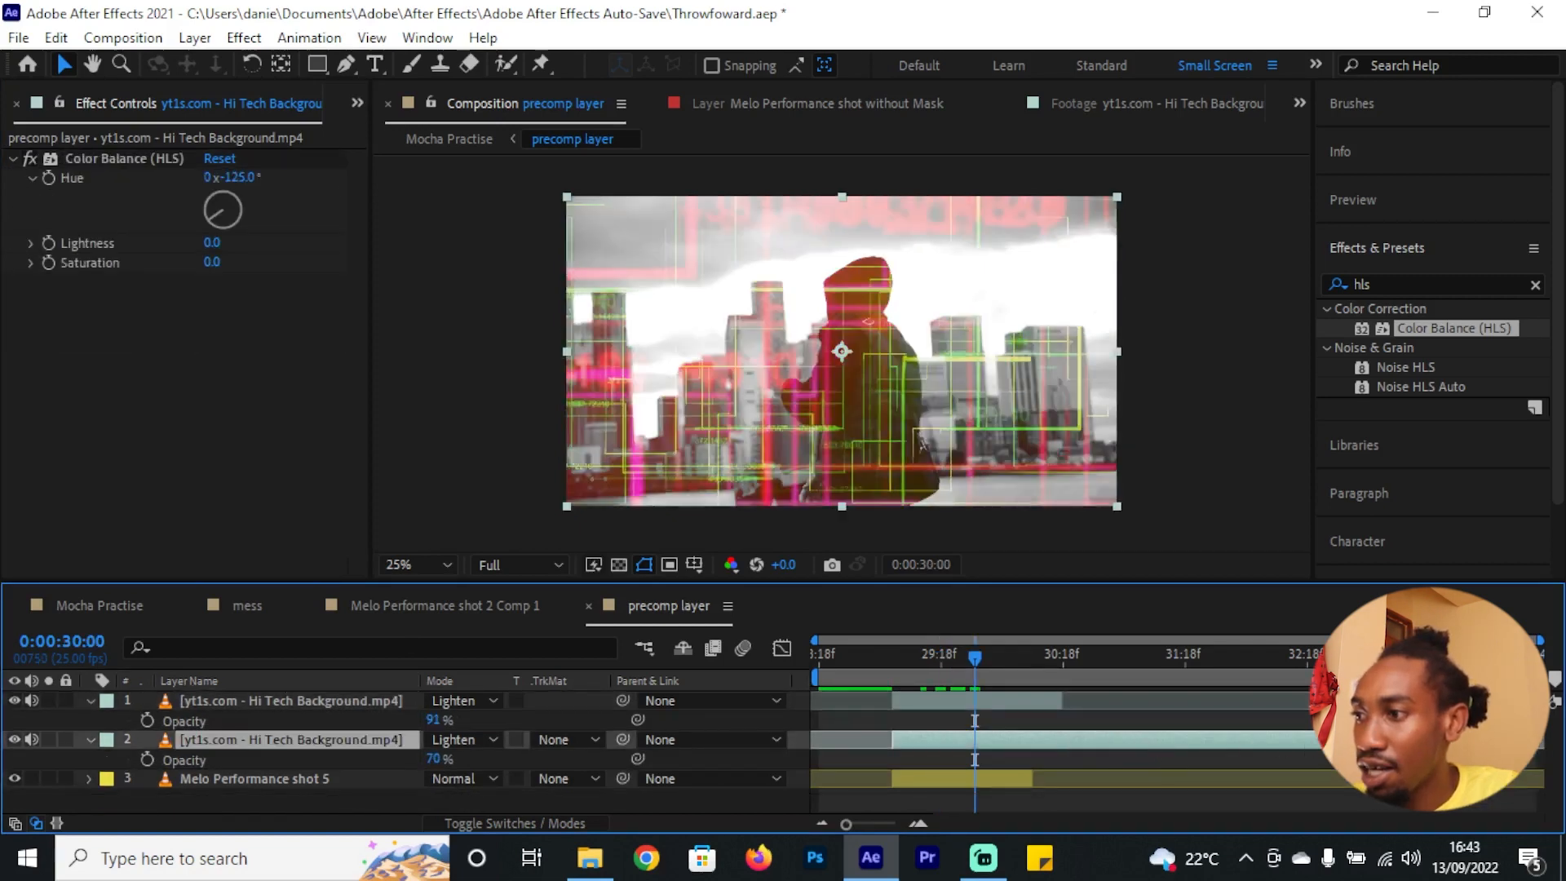
# Step: Trim both Hi Tech Background layers to end with the Melo Performance shot 5 clip and collapse their Opacity properties
pyautogui.moveTo(1315, 739); pyautogui.dragTo(1034, 698)
pyautogui.click(938, 739)
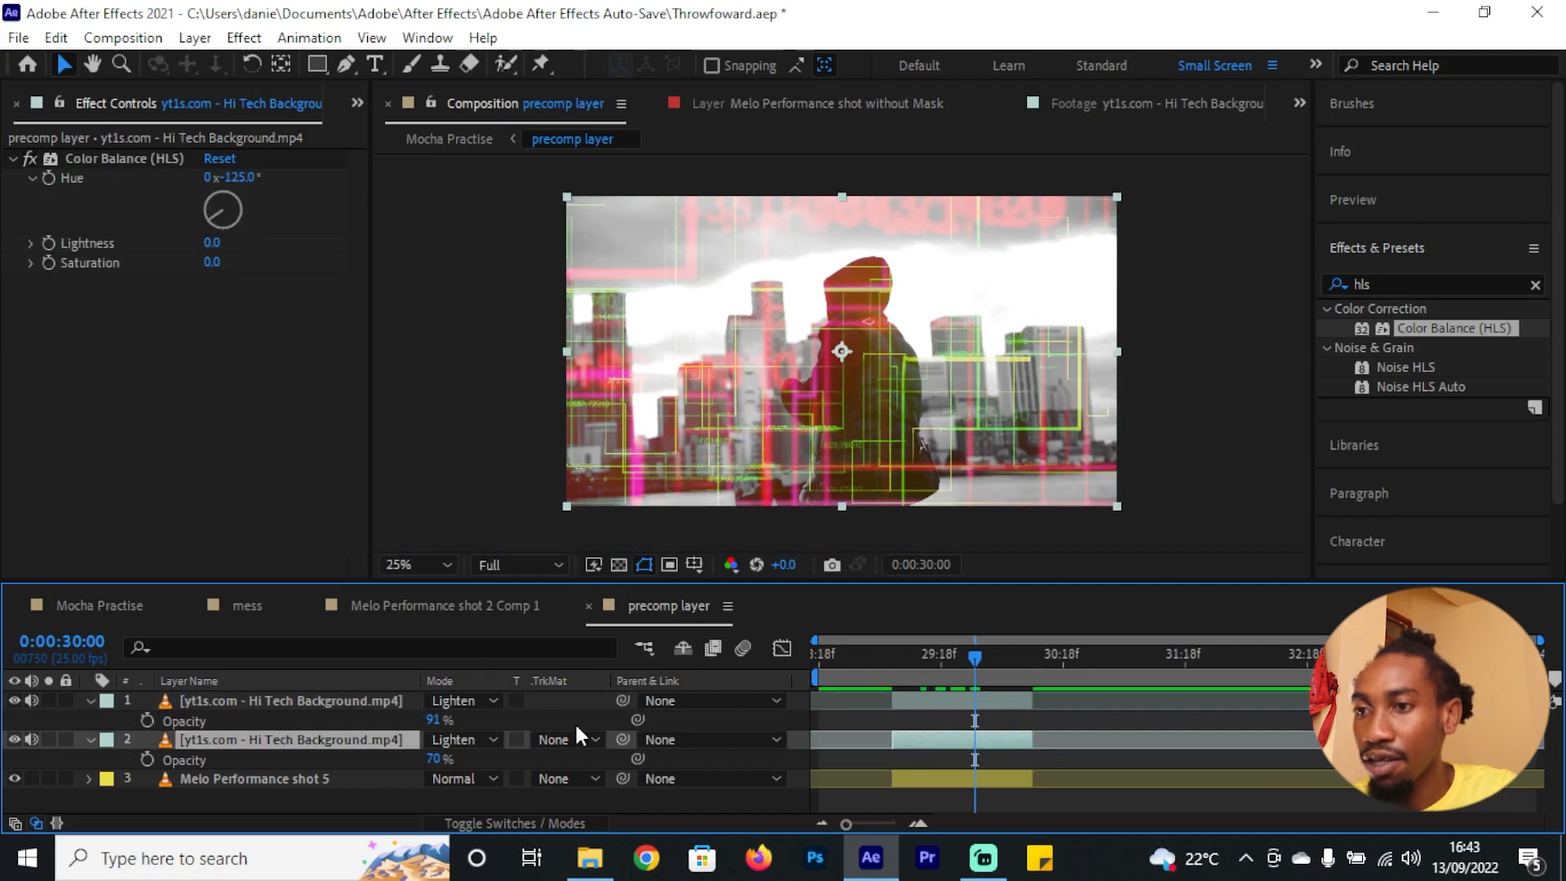
pyautogui.press('t')
pyautogui.click(359, 700)
pyautogui.press('t')
pyautogui.click(910, 667)
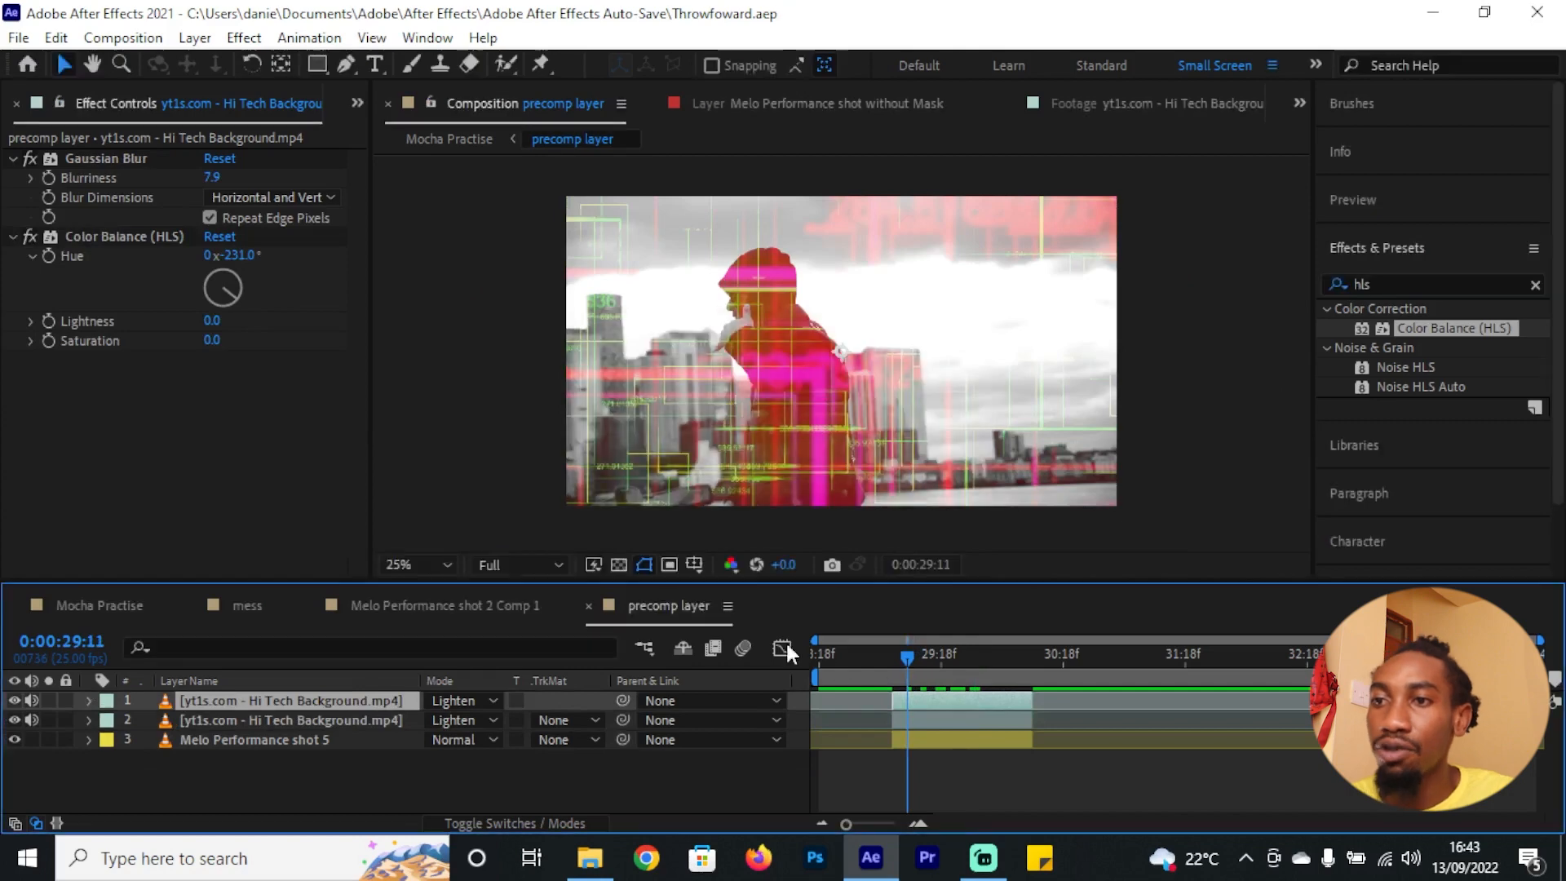
# Step: Open the Mocha Practise composition and review the precomp layer inside the face cutout across shot 2
pyautogui.click(427, 603)
pyautogui.click(100, 605)
pyautogui.moveTo(827, 682); pyautogui.dragTo(927, 691)
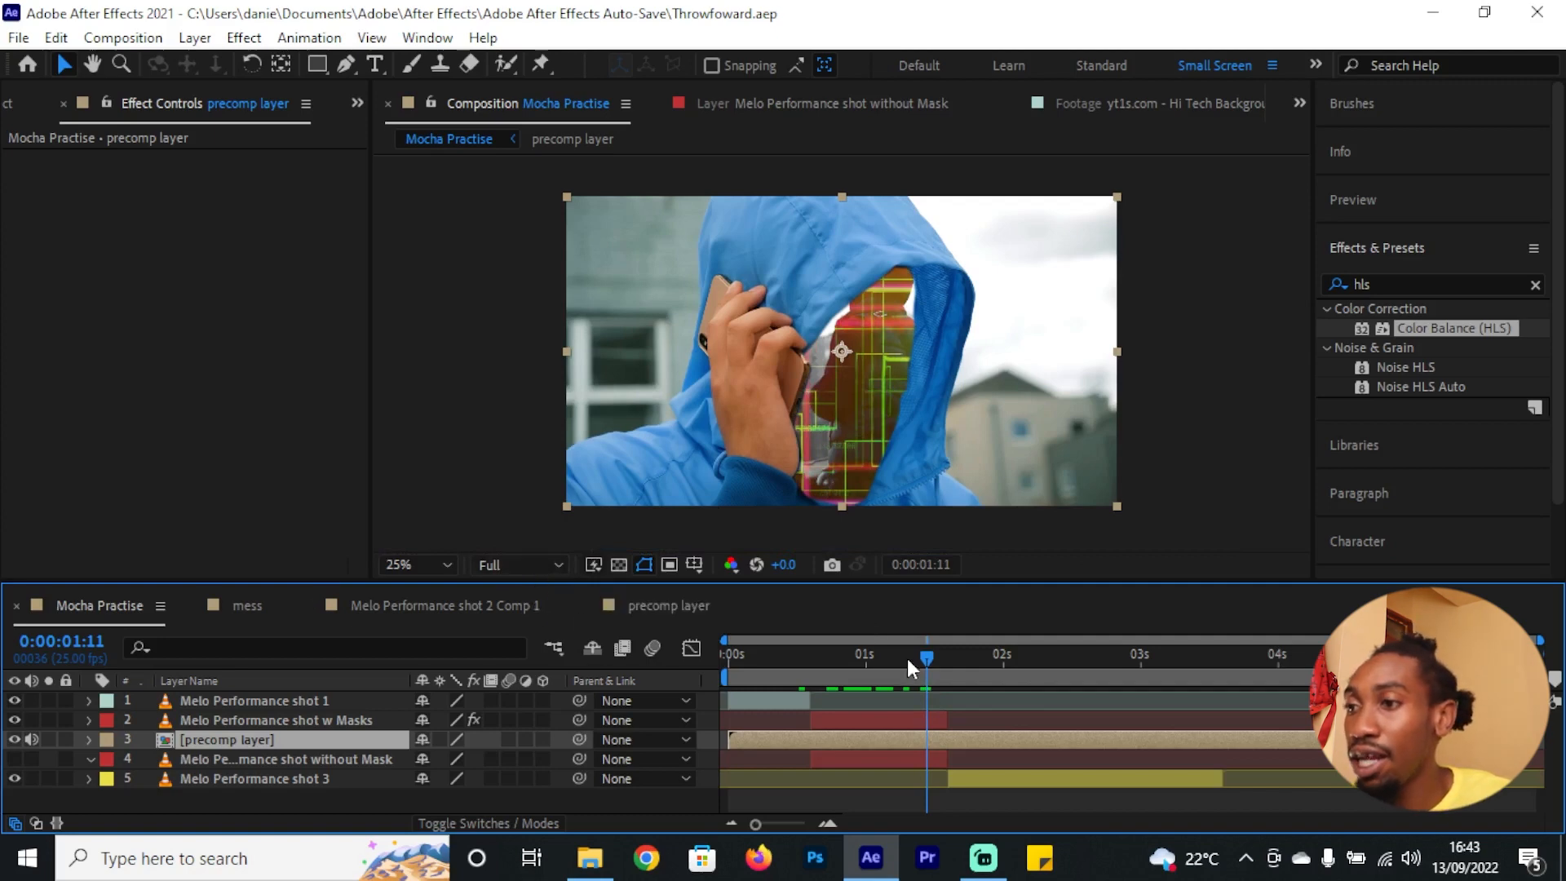
pyautogui.moveTo(907, 659)
pyautogui.mouseDown()
pyautogui.moveTo(810, 664)
pyautogui.moveTo(883, 664)
pyautogui.mouseUp()
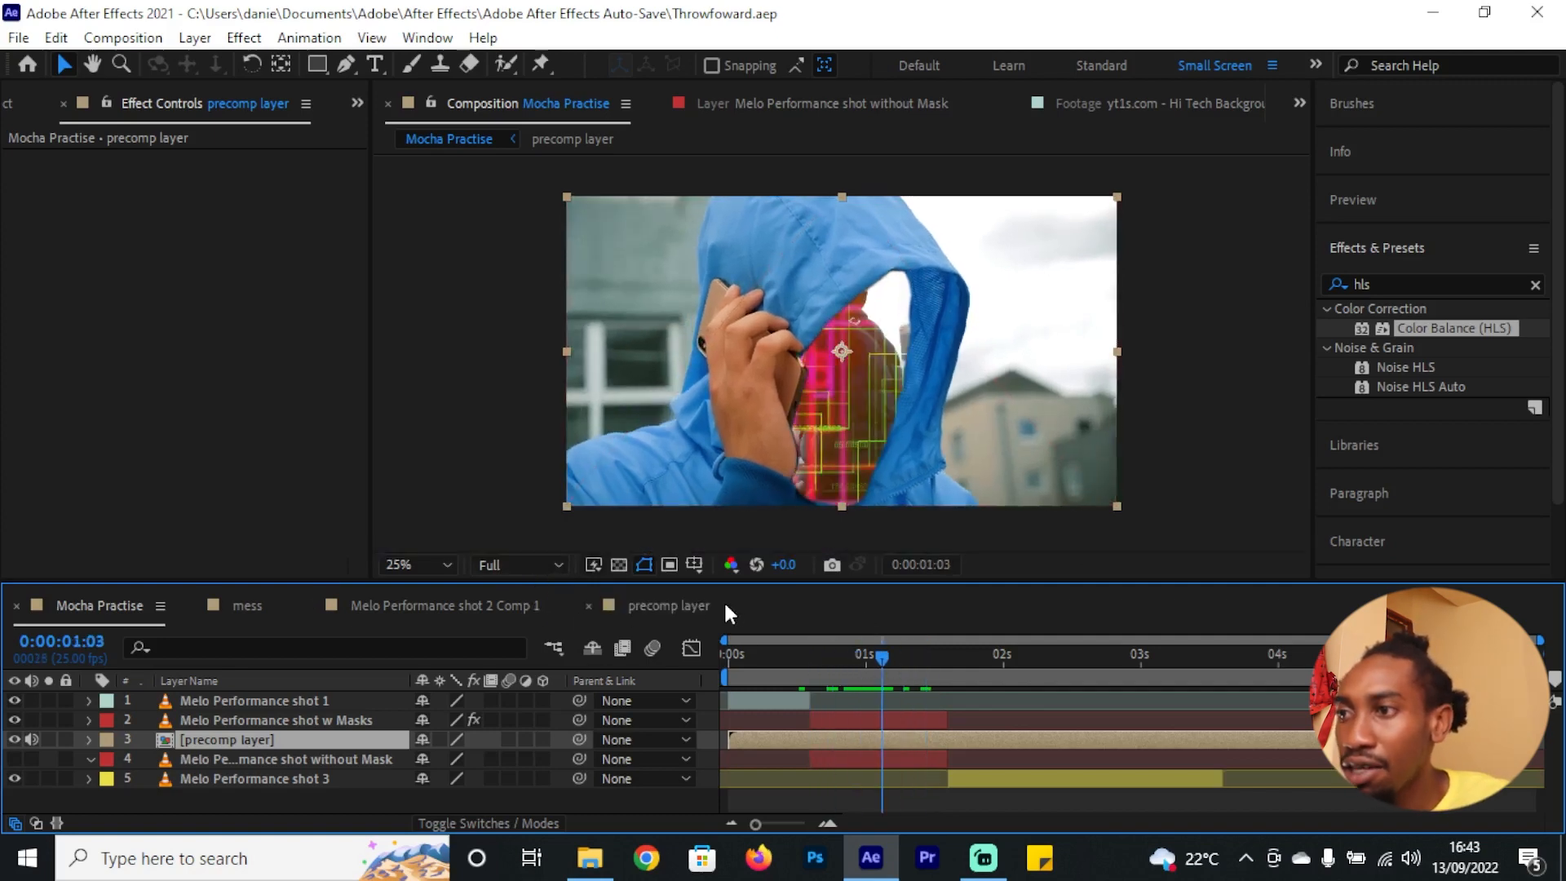
# Step: In the precomp layer composition, set the enlarged Hi Tech Background copy's Opacity to 64% and reset its Color Balance (HLS)
pyautogui.click(703, 603)
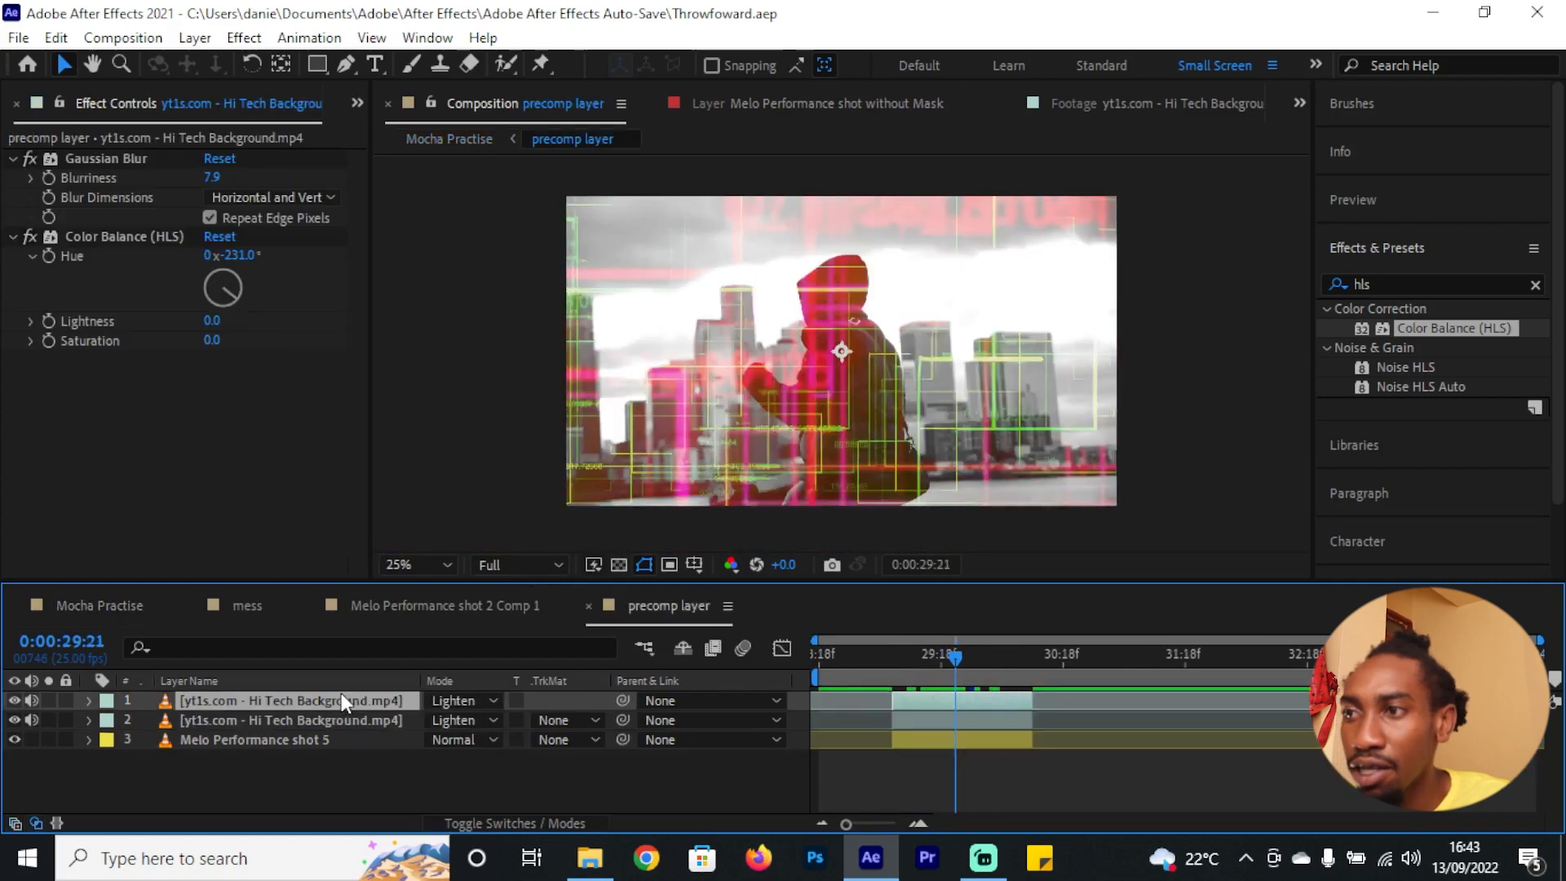
pyautogui.press('t')
pyautogui.moveTo(433, 719); pyautogui.dragTo(405, 688)
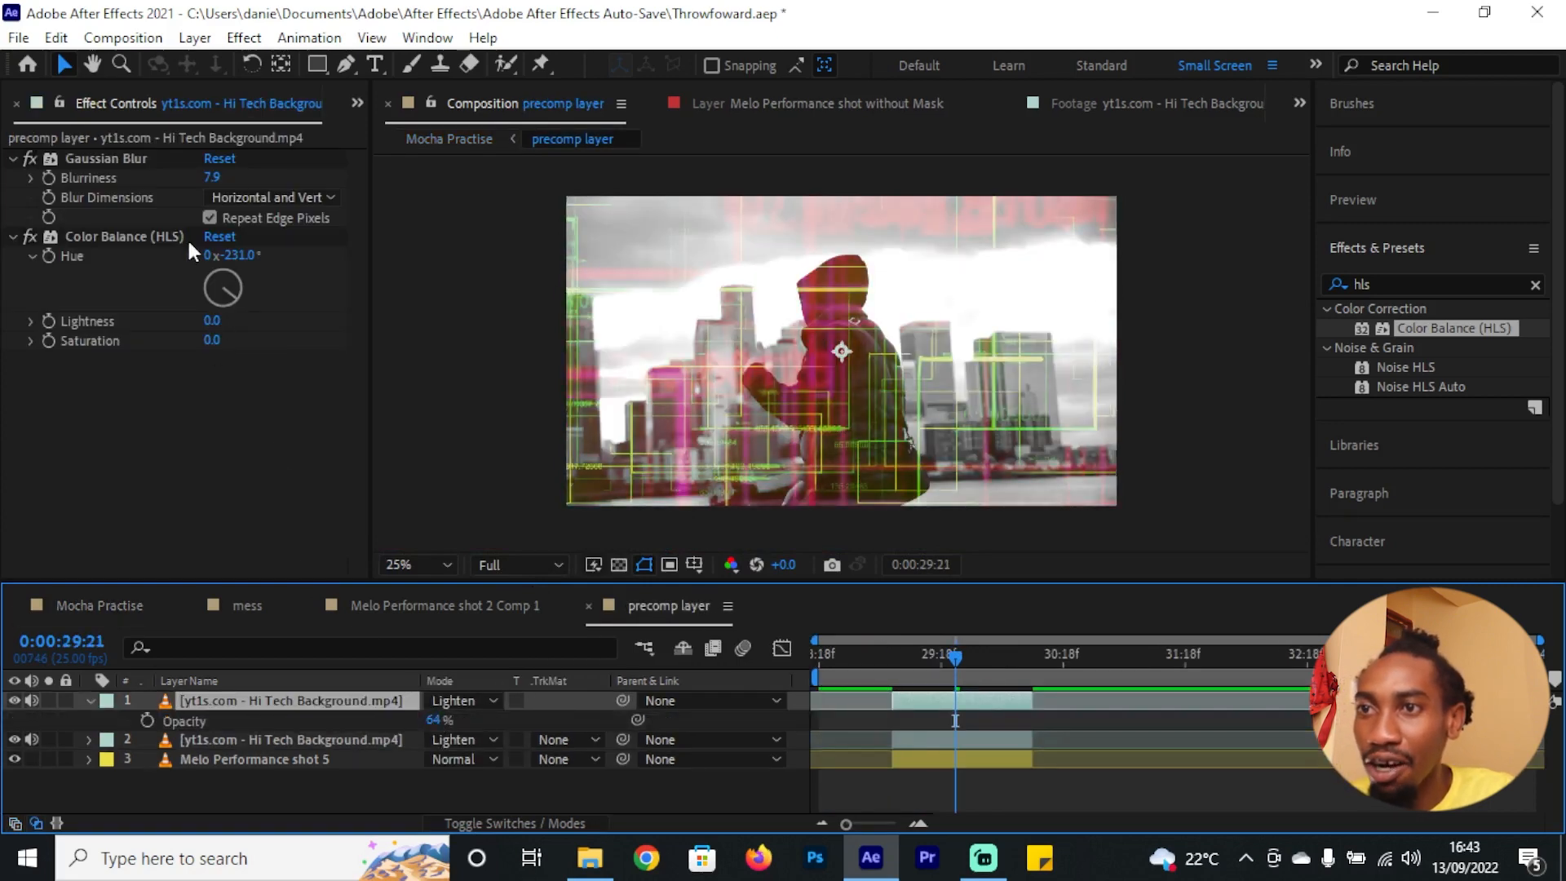
pyautogui.click(220, 236)
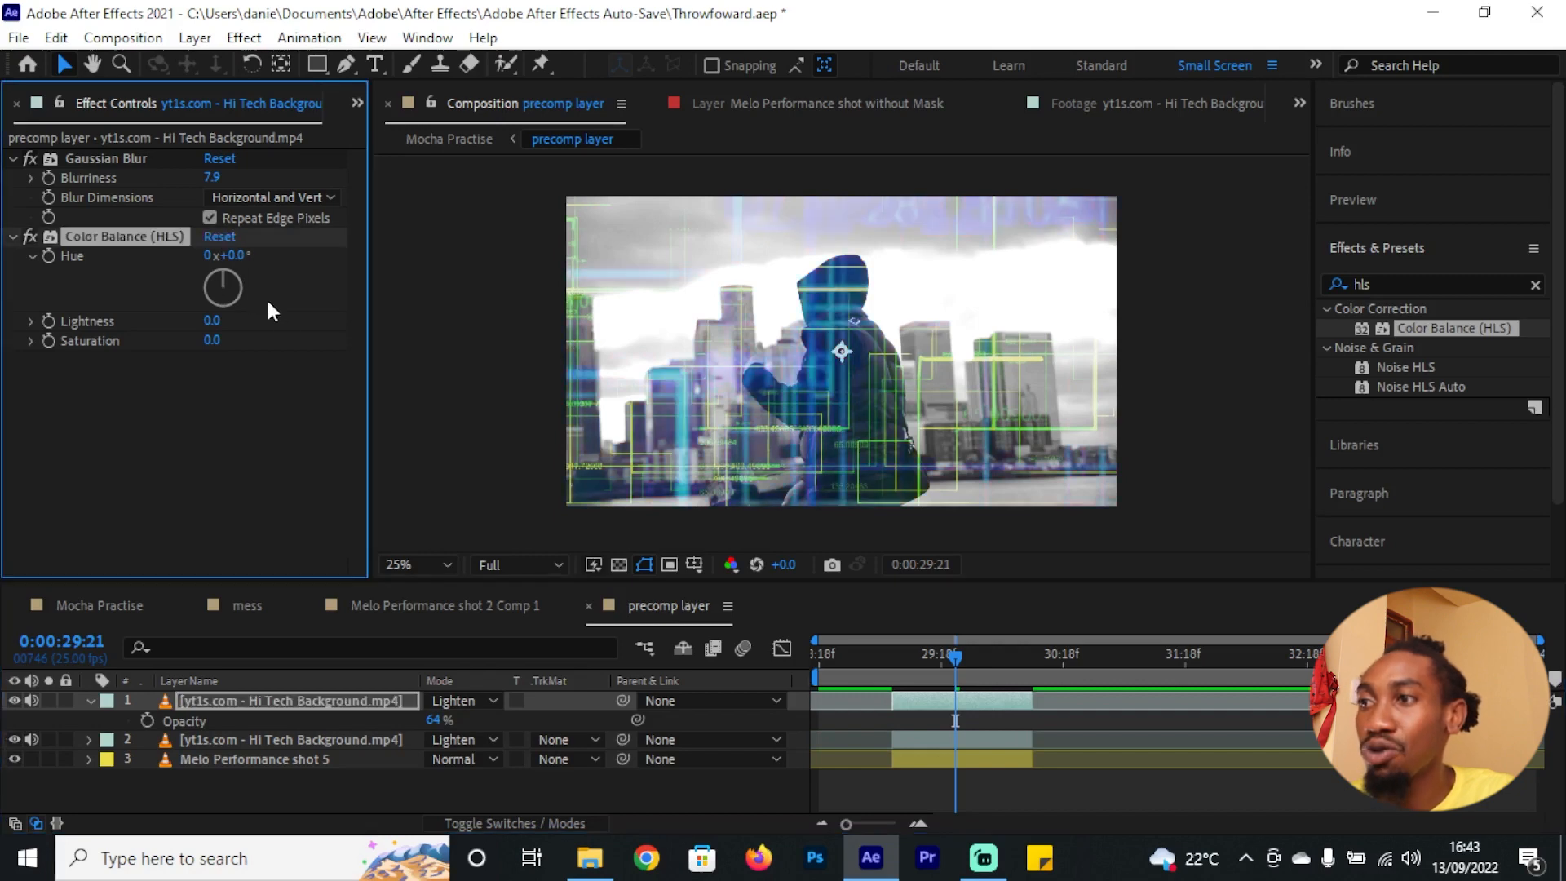
# Step: Remove the Color Balance (HLS) effect from the enlarged Hi Tech Background copy and return to the Mocha Practise composition
pyautogui.press('Delete')
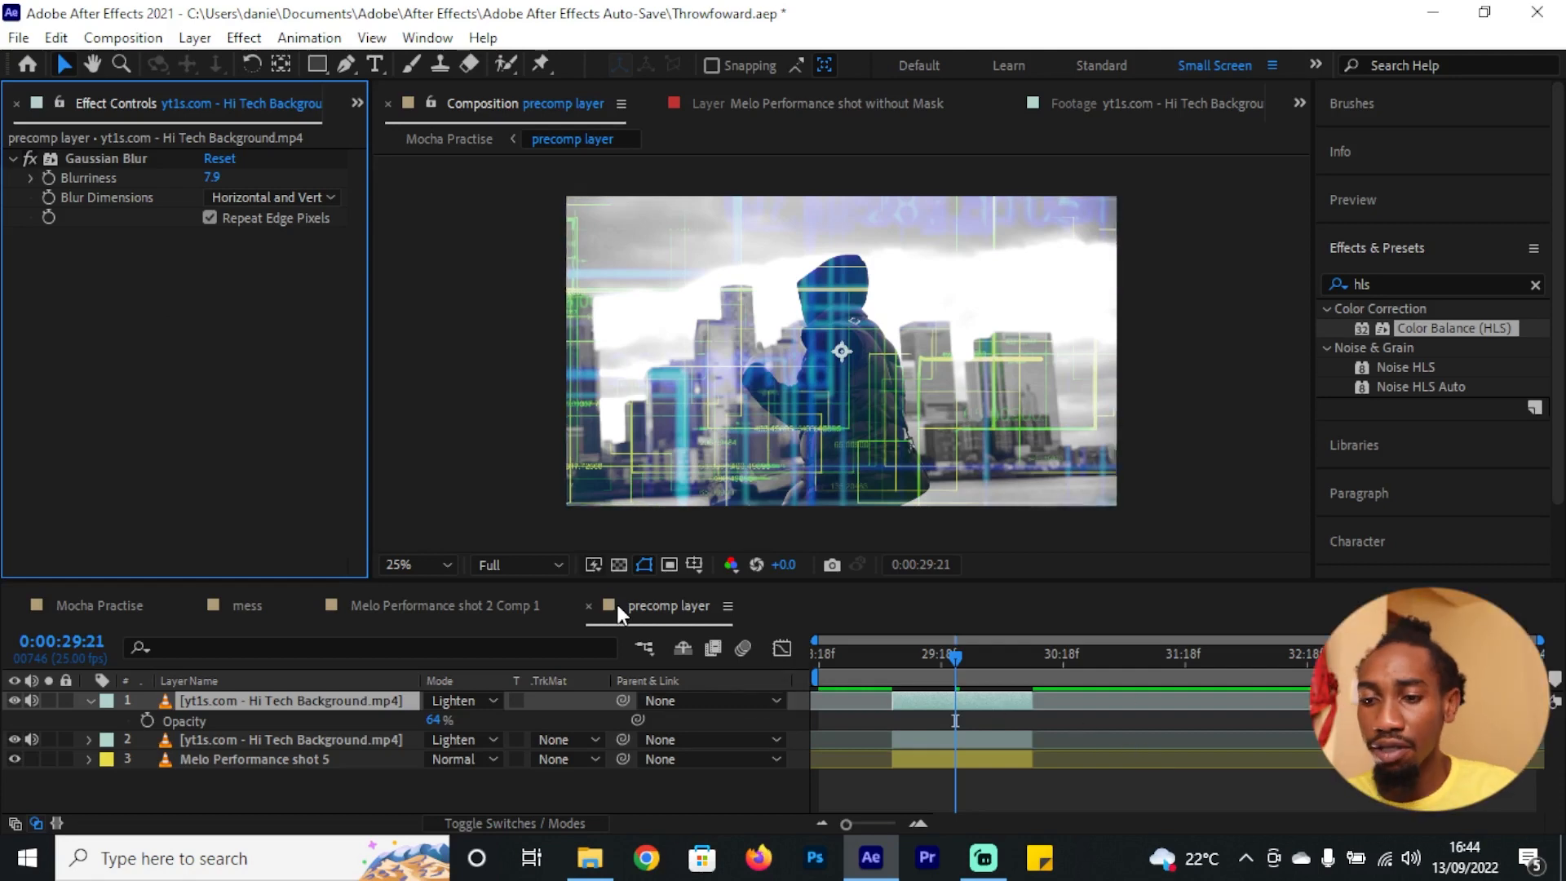
pyautogui.click(130, 604)
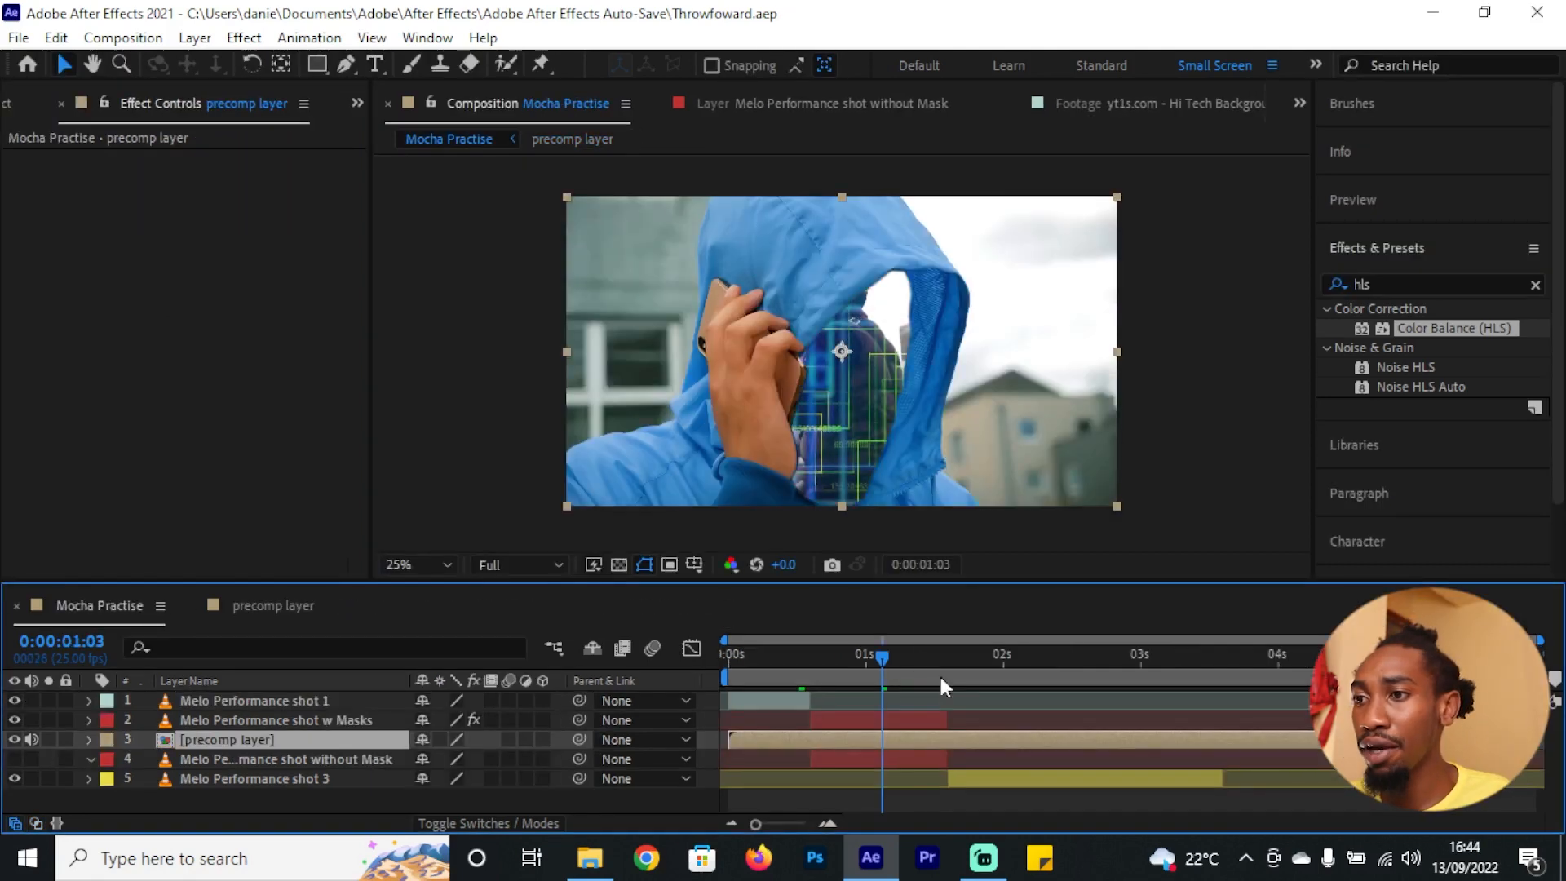
# Step: Split the precomp layer at 0:00:01:15, where shot 2 ends, and delete the part after it
pyautogui.moveTo(967, 673); pyautogui.dragTo(947, 674)
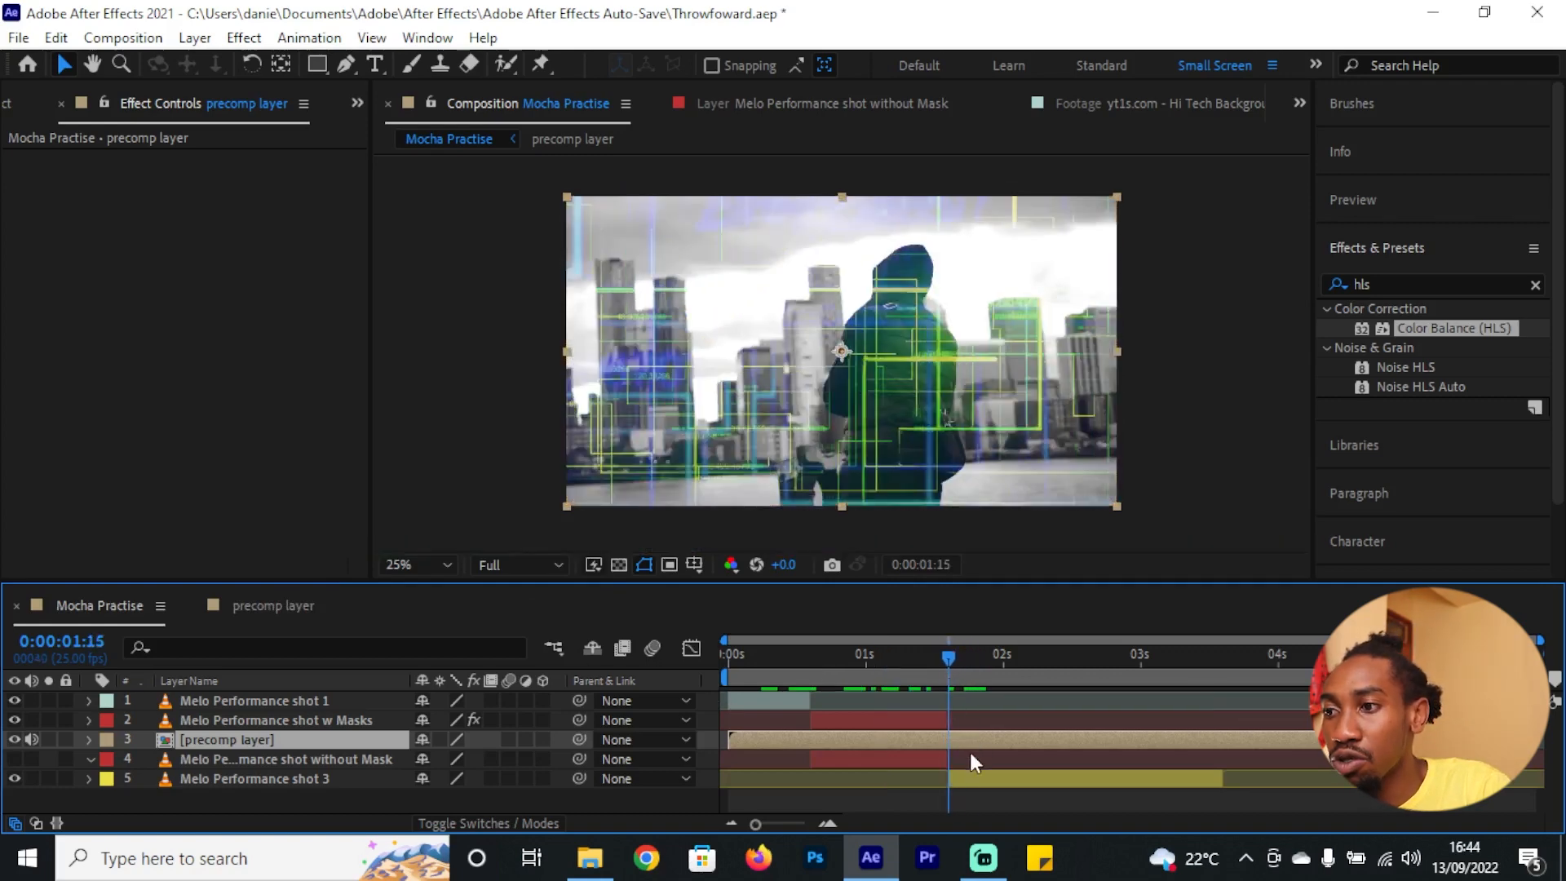
pyautogui.hotkey('ctrl', 'shift', 'd')
pyautogui.press('Delete')
# Step: Split the precomp layer at 0:00:00:15, where shot 2 starts, and delete the part before it
pyautogui.moveTo(825, 659); pyautogui.dragTo(815, 662)
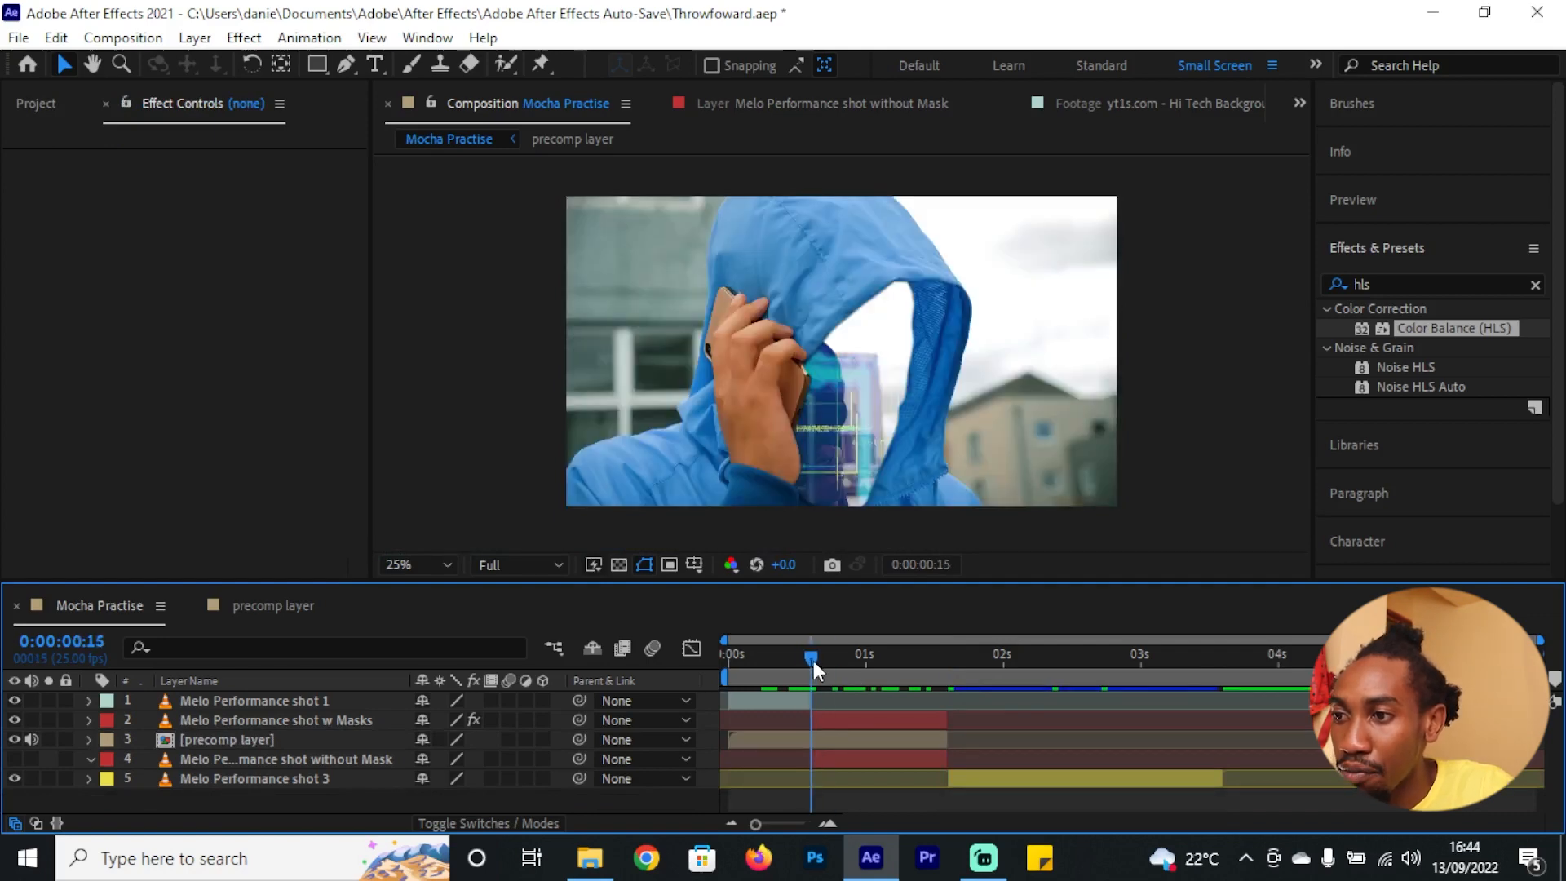
pyautogui.click(780, 739)
pyautogui.hotkey('ctrl', 'shift', 'd')
pyautogui.click(780, 757)
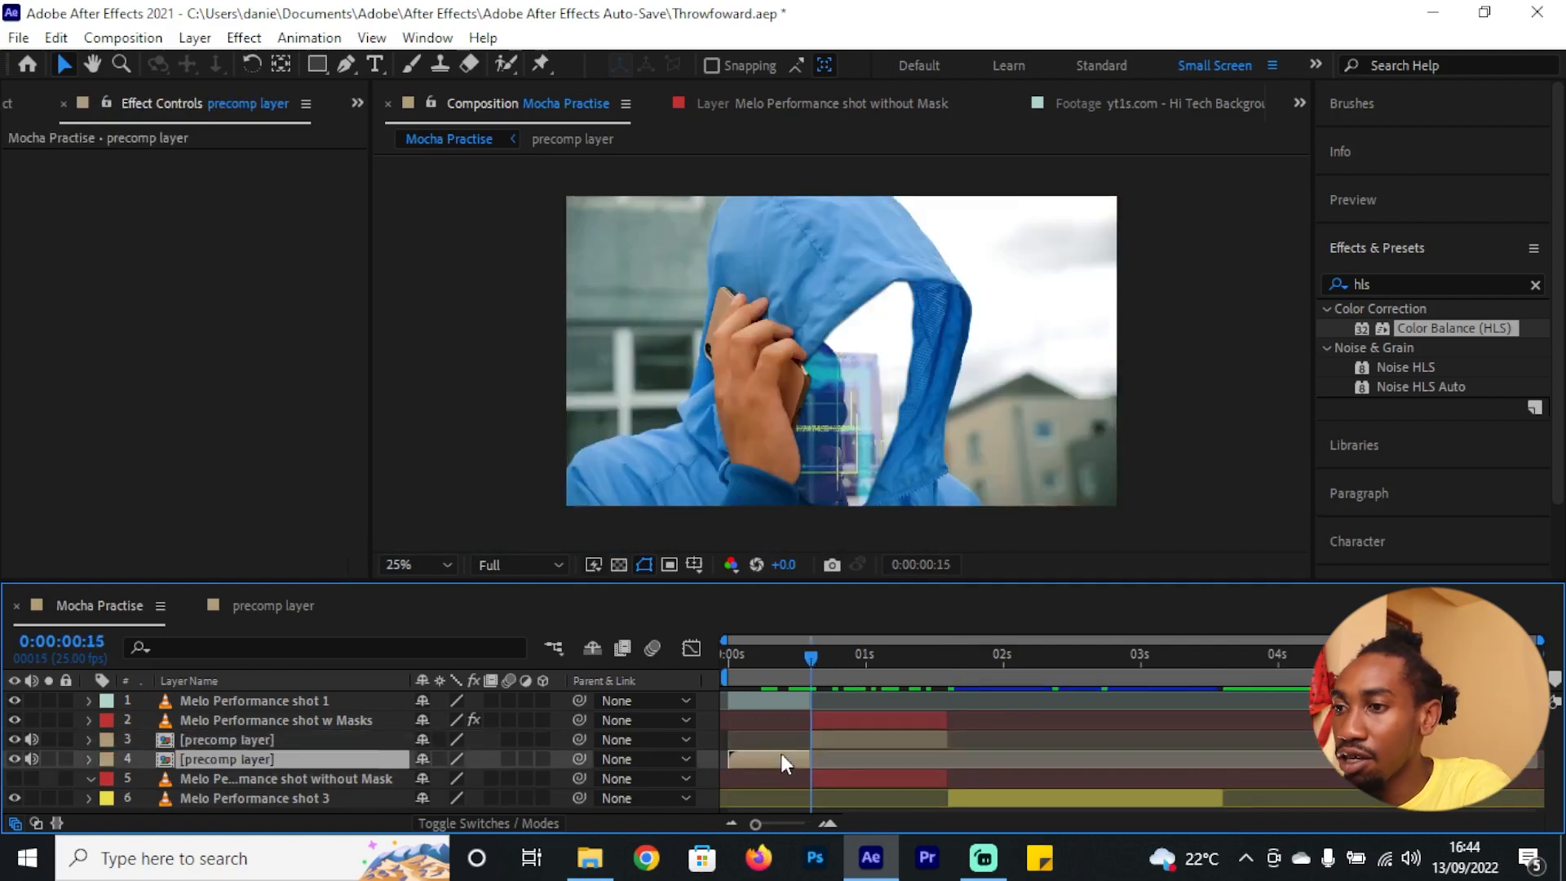
pyautogui.press('Delete')
pyautogui.moveTo(813, 670); pyautogui.dragTo(915, 686)
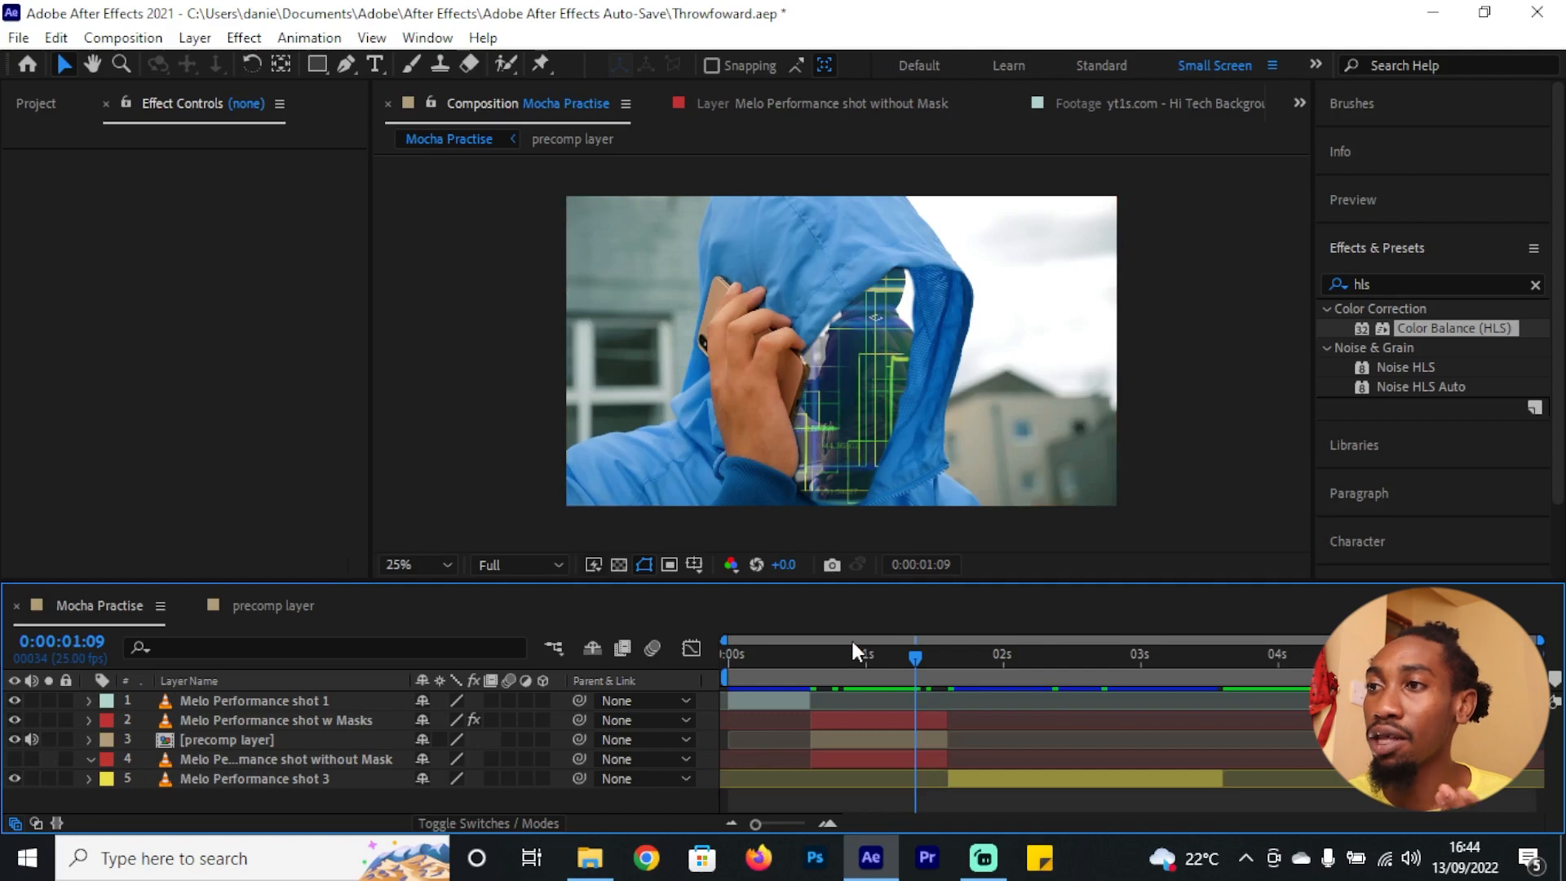
# Step: Make the Melo Performance shot without Mask layer visible and move it directly above the Melo Performance shot w Masks layer
pyautogui.click(282, 759)
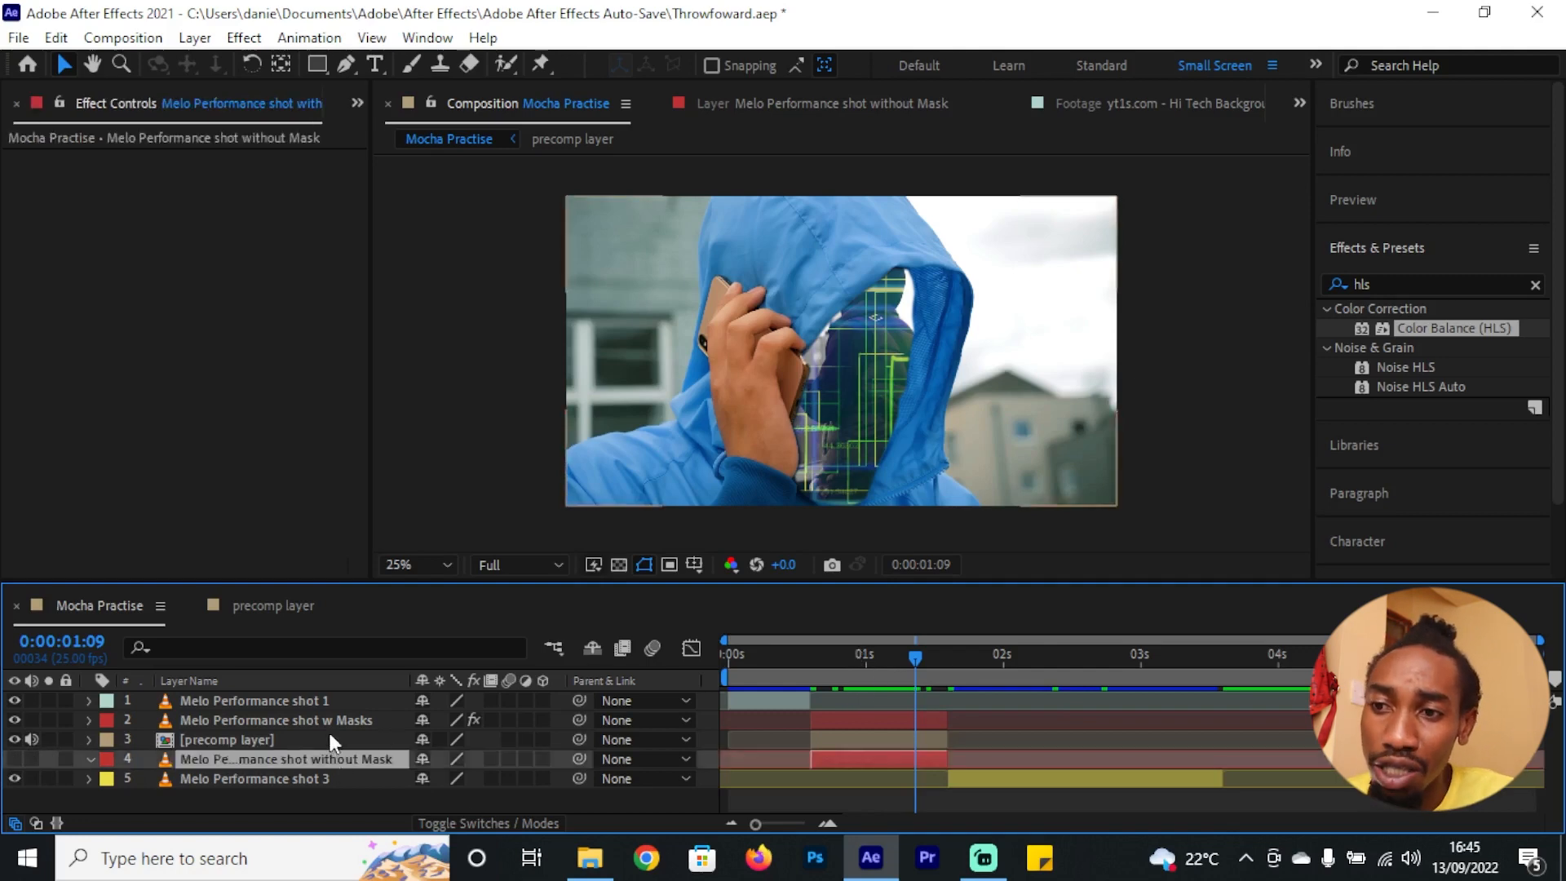
pyautogui.click(14, 759)
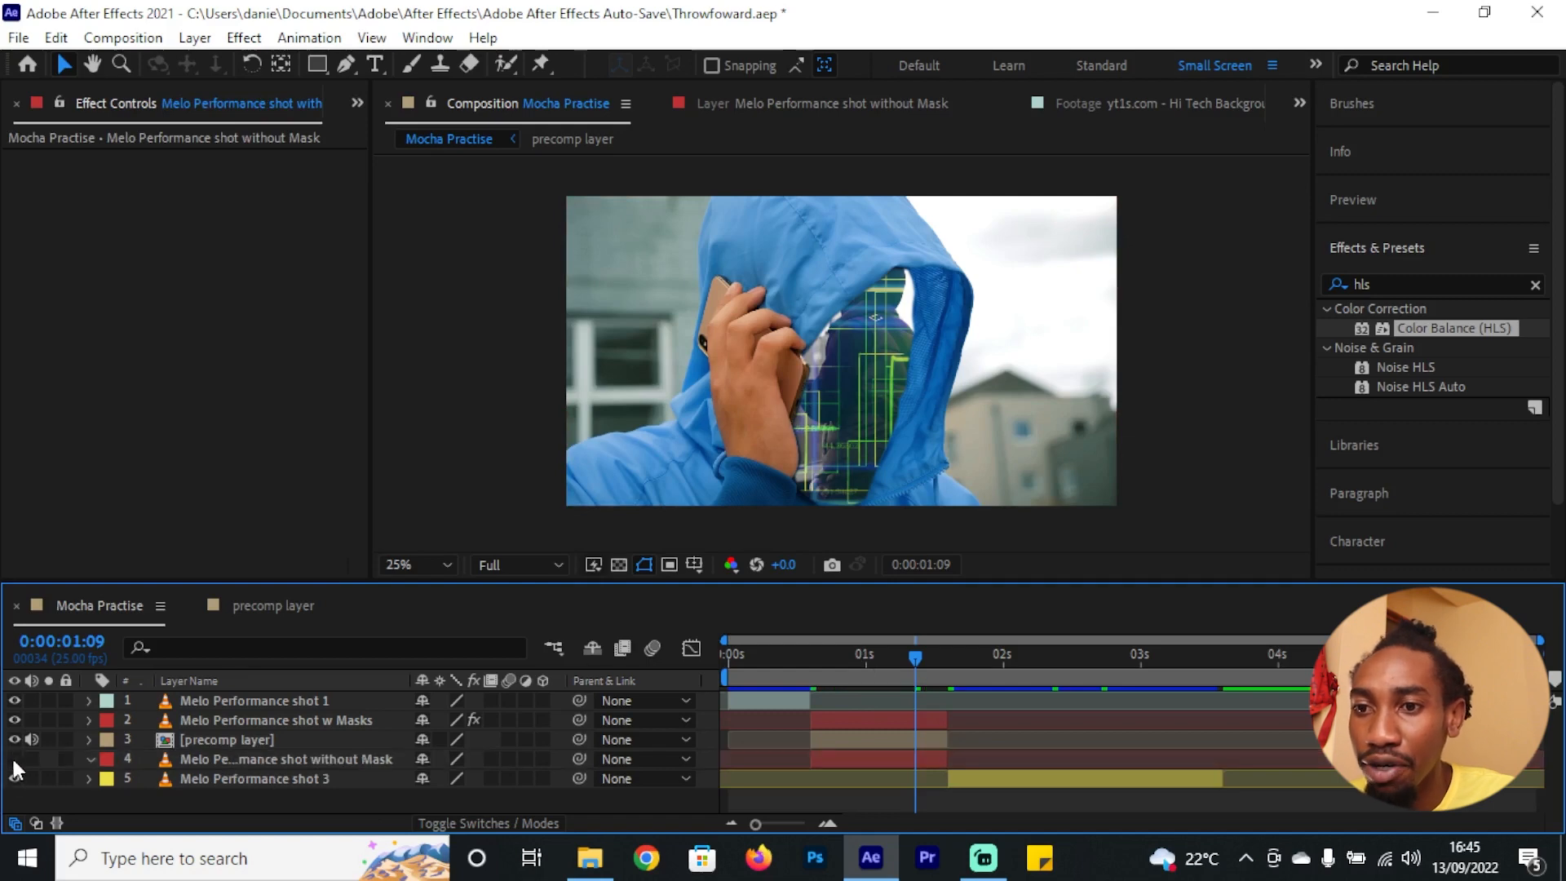
pyautogui.click(335, 721)
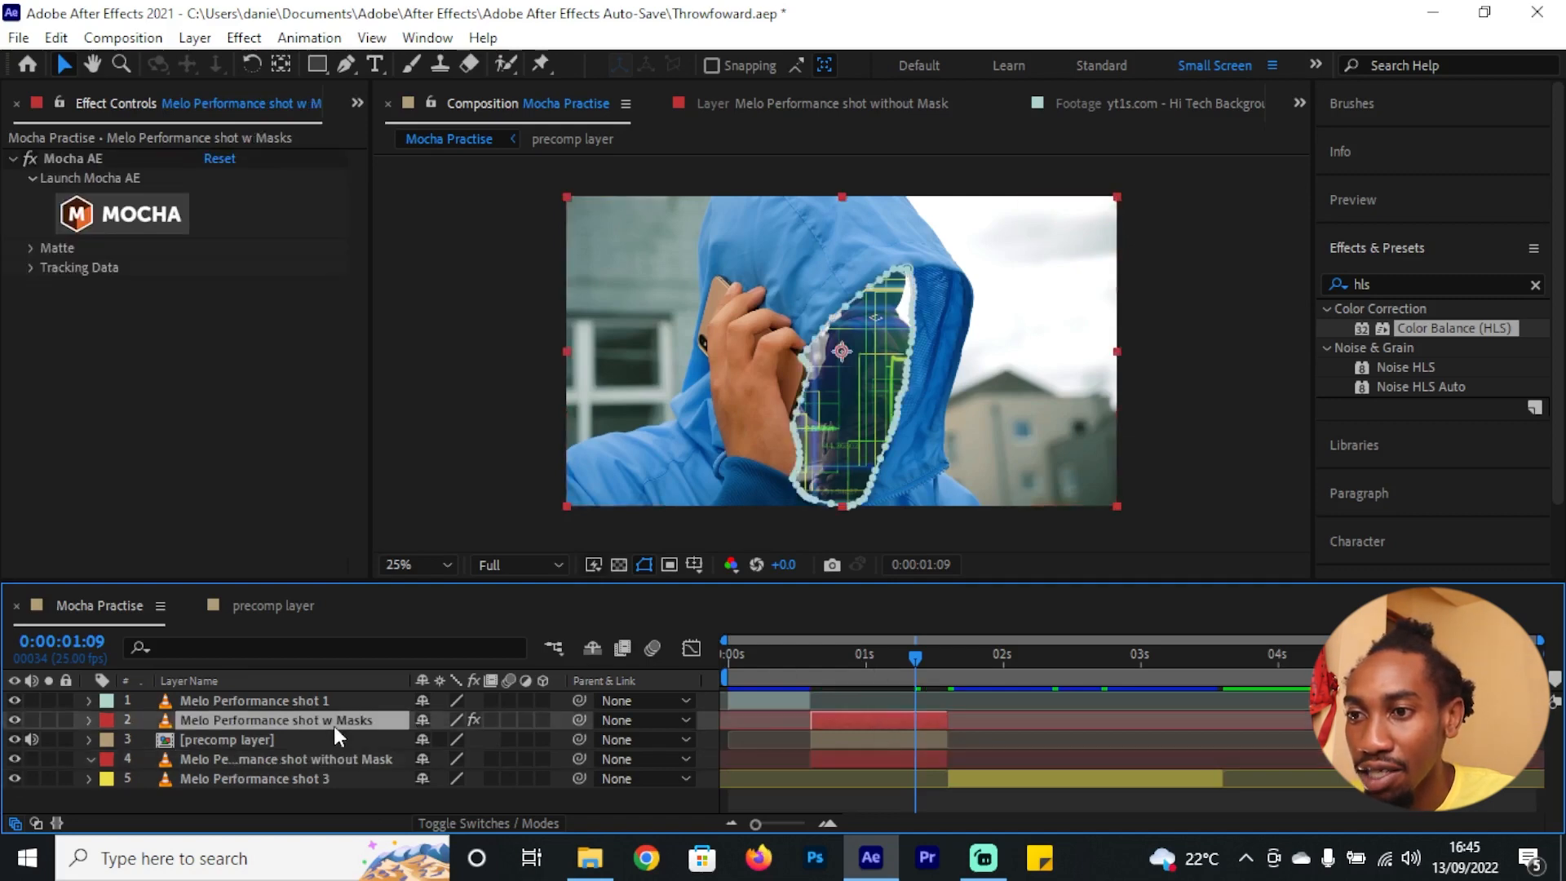
pyautogui.moveTo(287, 757); pyautogui.dragTo(300, 721)
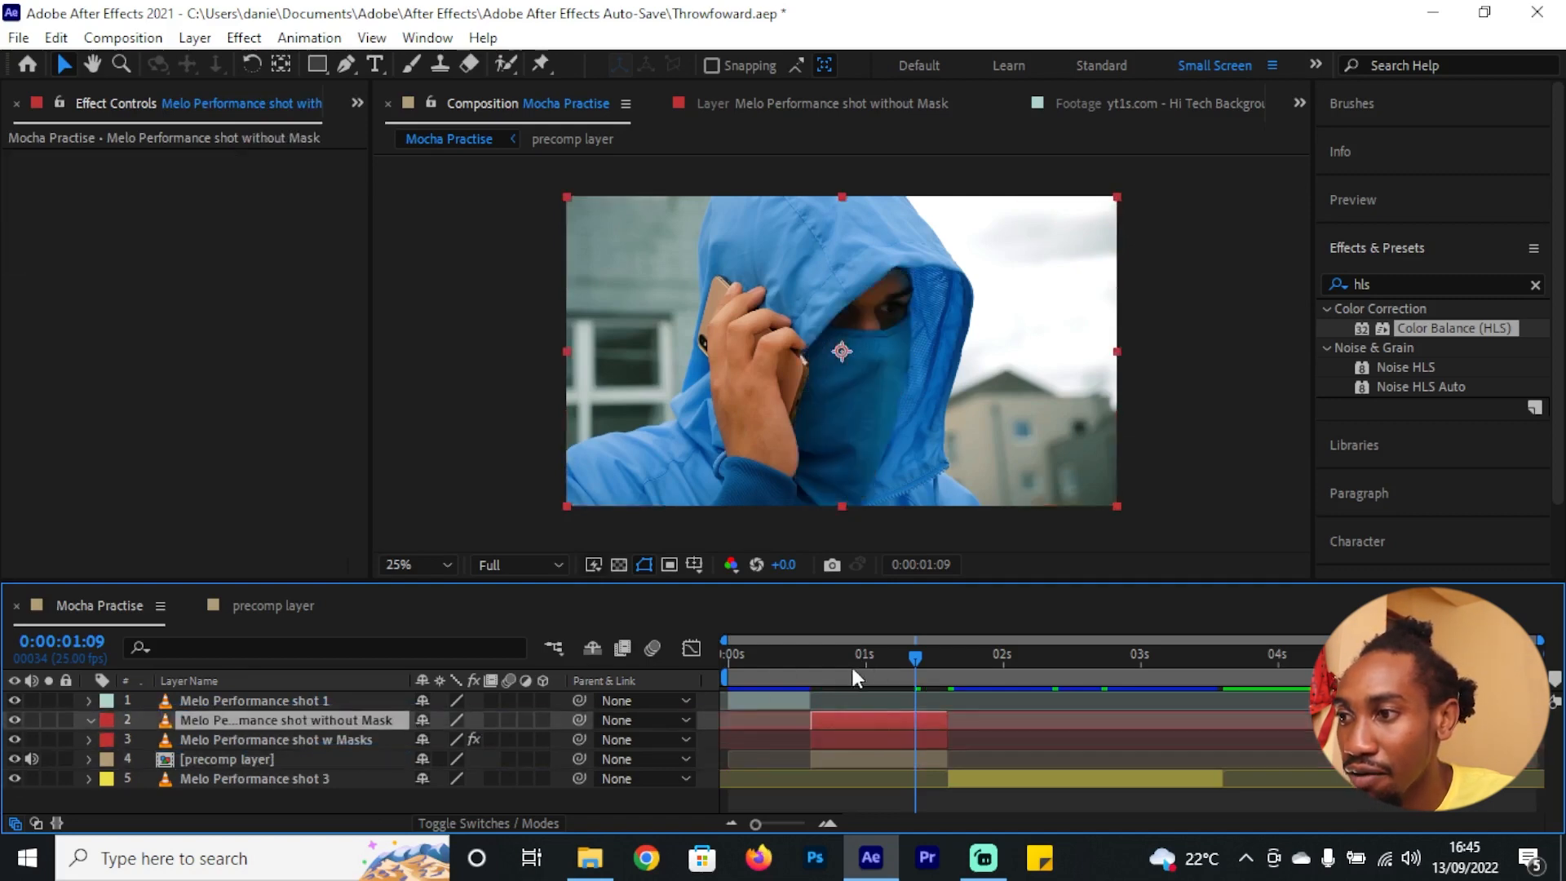
# Step: Change the label colour of the Melo Performance shot without Mask layer to yellow
pyautogui.moveTo(914, 679); pyautogui.dragTo(852, 715)
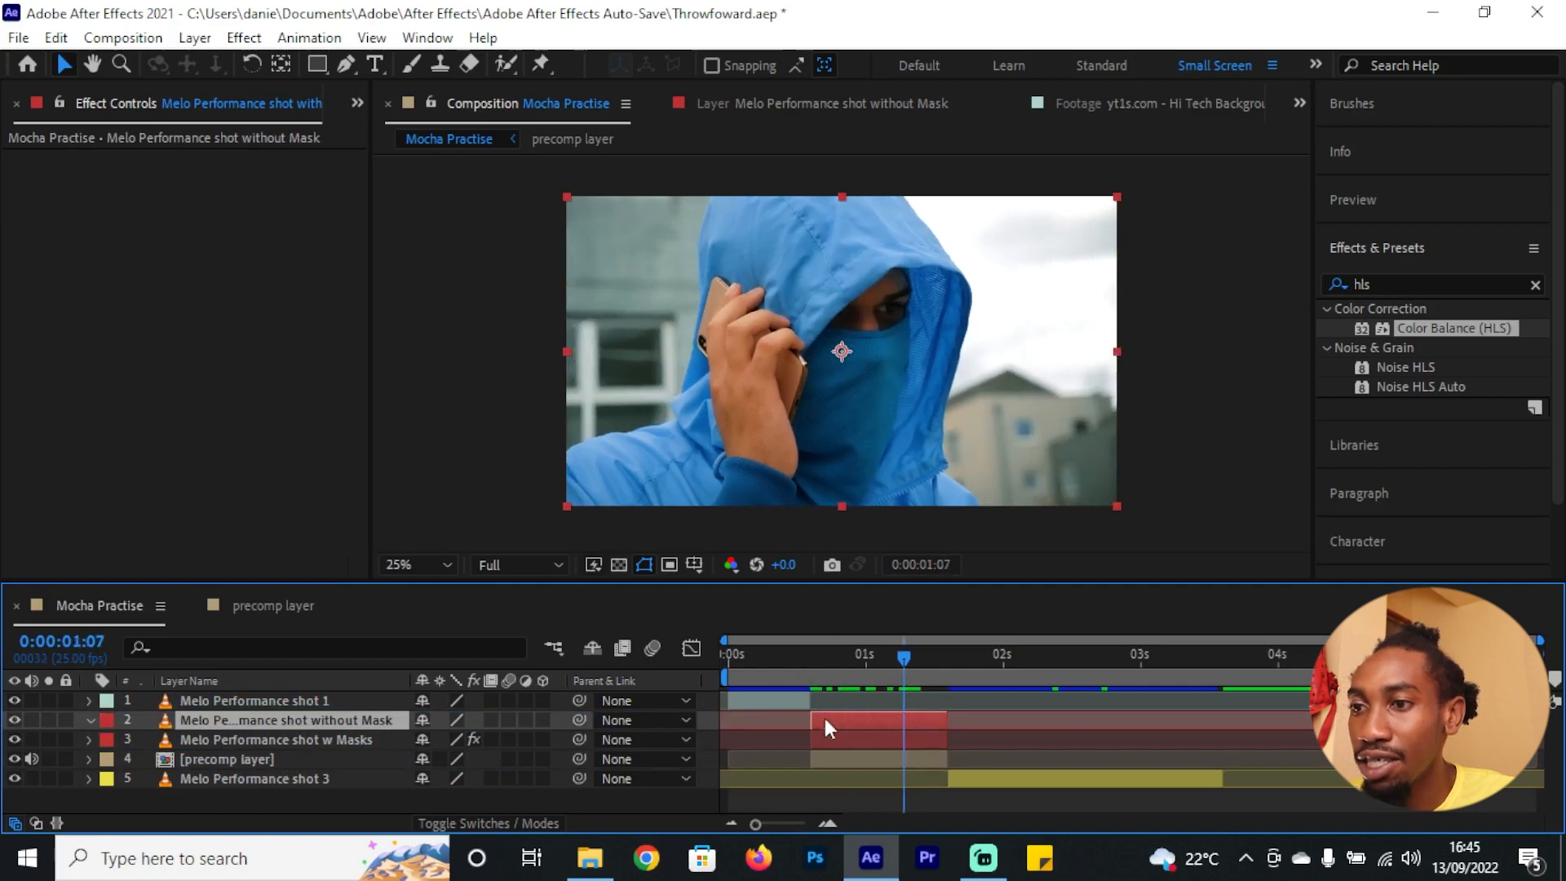
pyautogui.click(106, 719)
pyautogui.click(213, 361)
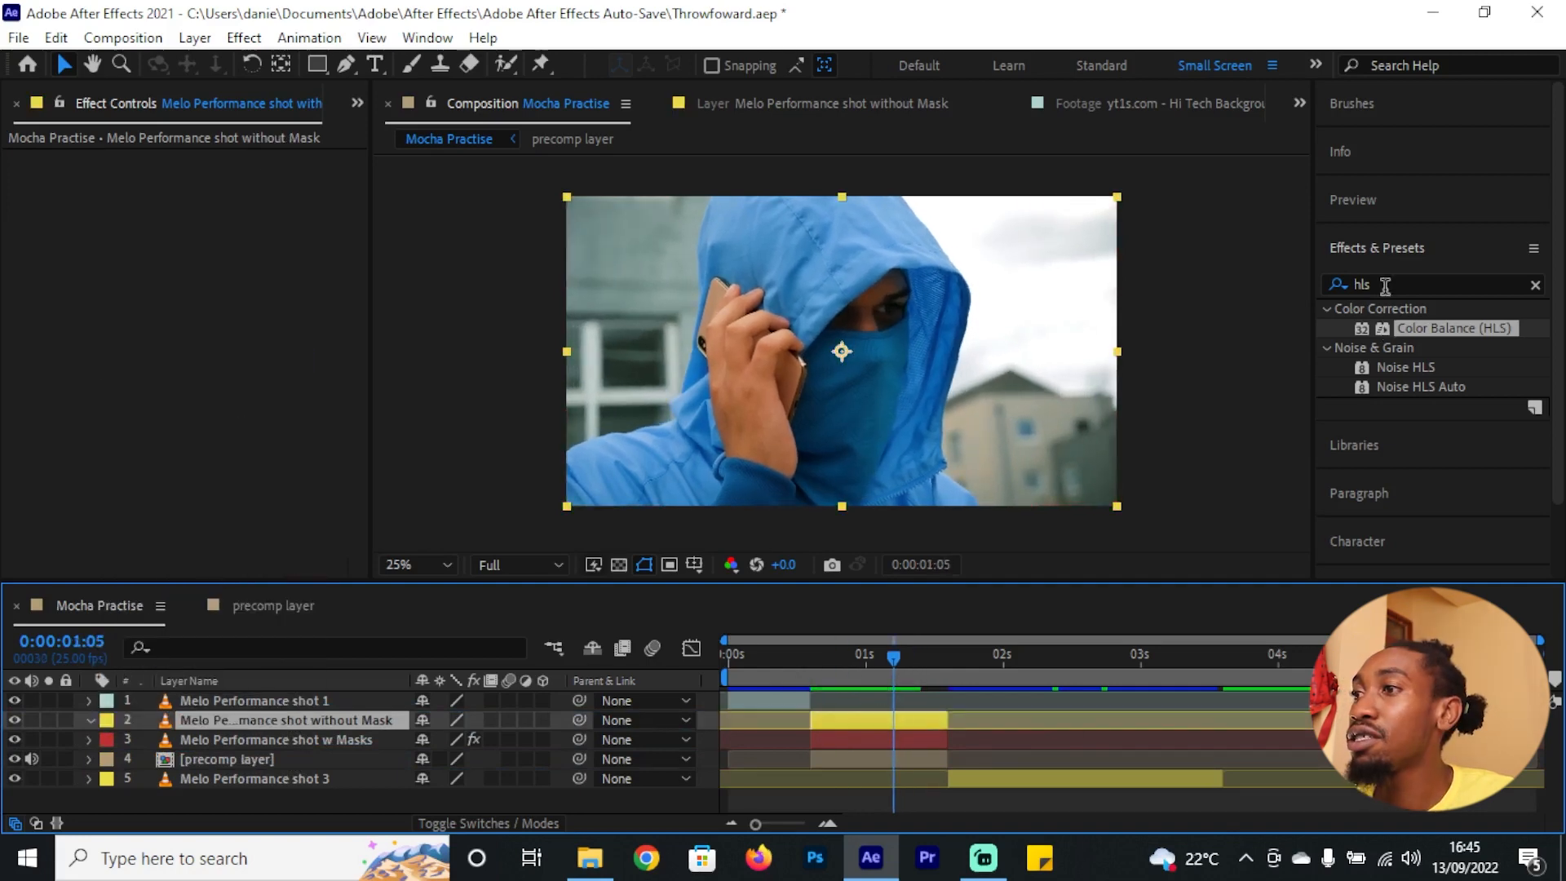
# Step: Find the Strobe Light effect and apply it to the Melo Performance shot without Mask layer
pyautogui.moveTo(1384, 285); pyautogui.dragTo(1260, 259)
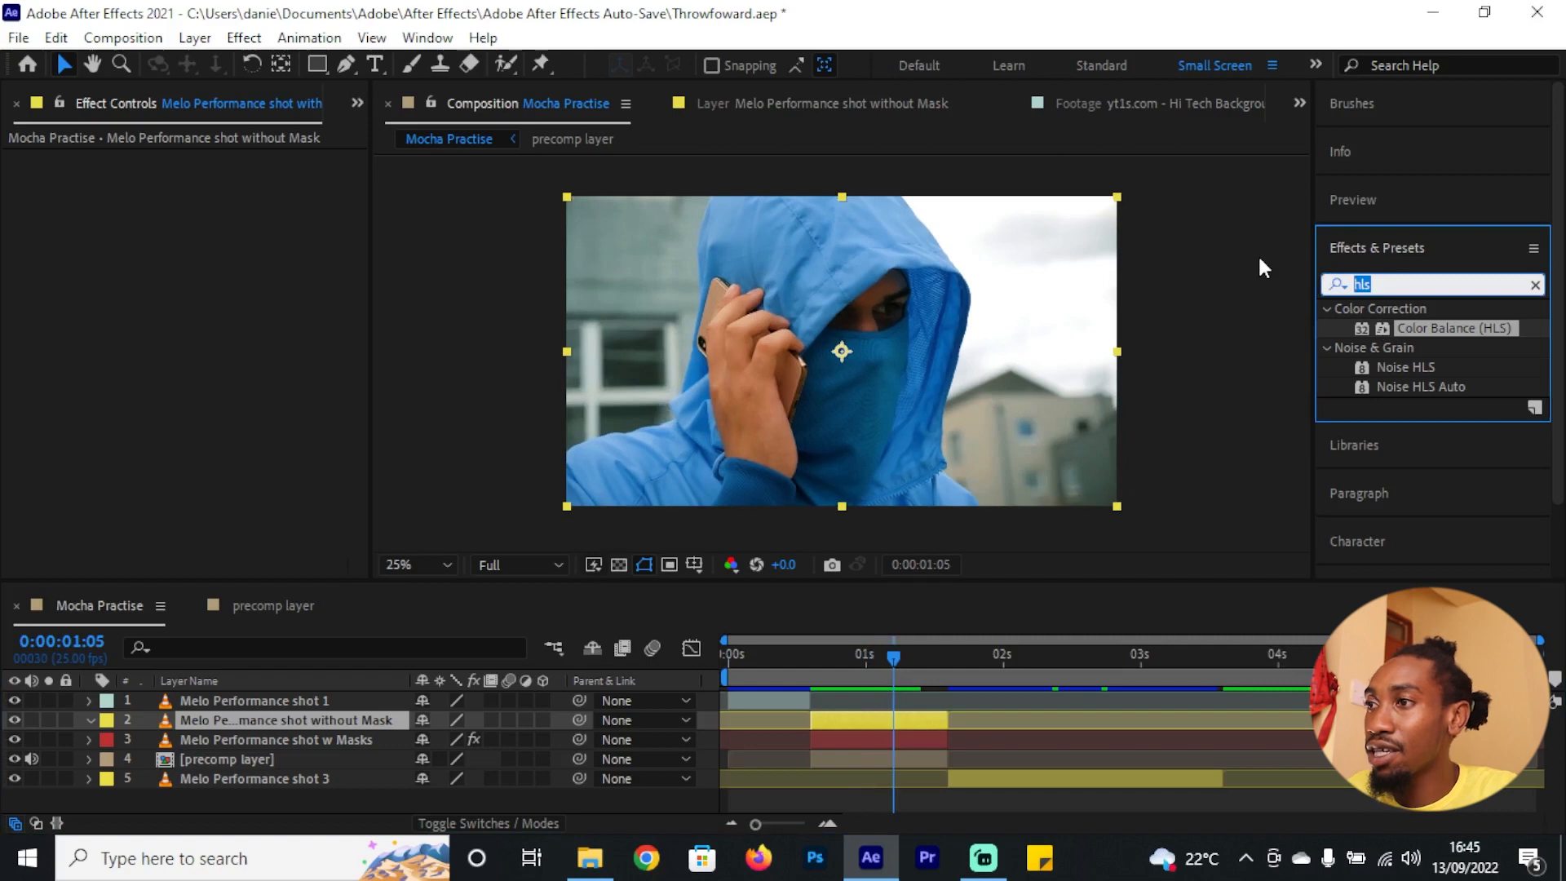
pyautogui.press('BackSpace')
pyautogui.write('strobe')
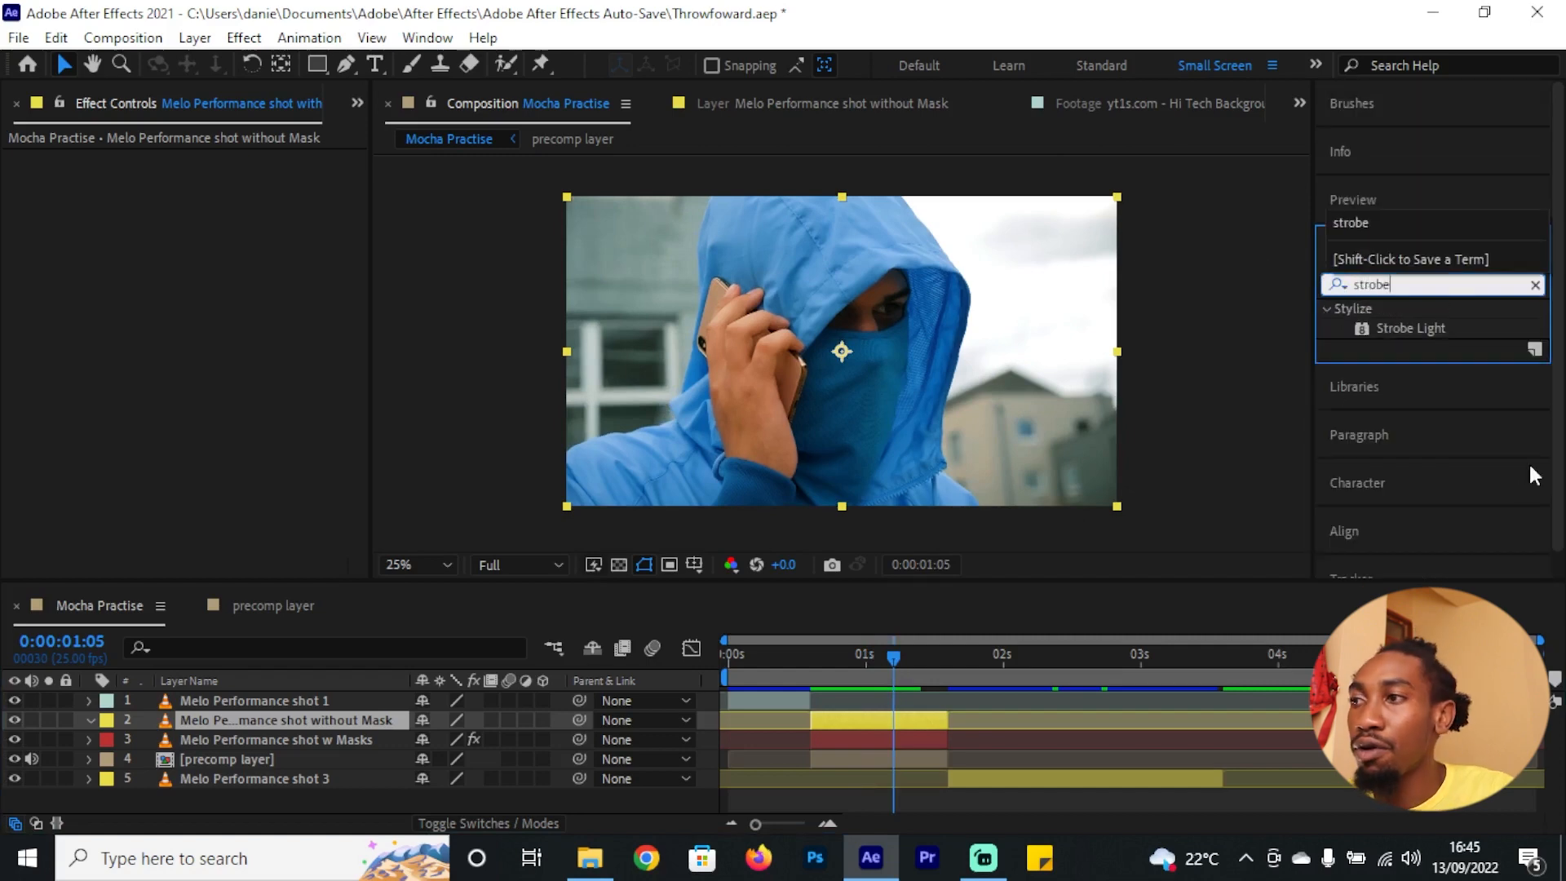
pyautogui.moveTo(1375, 320); pyautogui.dragTo(352, 725)
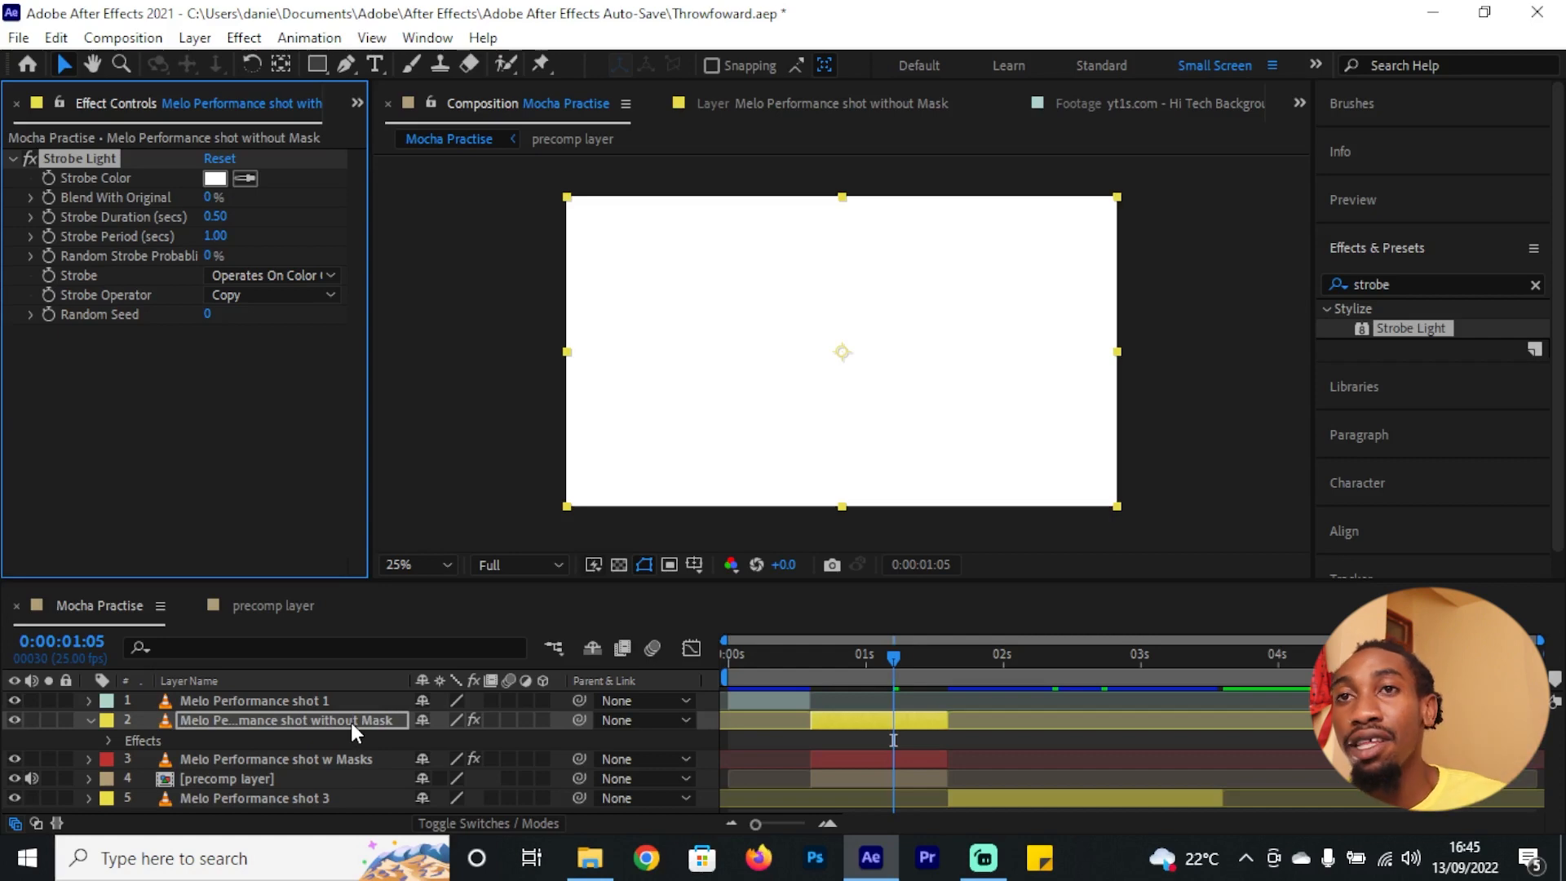
# Step: Set Strobe Light to Makes Layer Transparent, with a Strobe Duration of 0.30 and a Strobe Period of 0.42 seconds
pyautogui.click(274, 276)
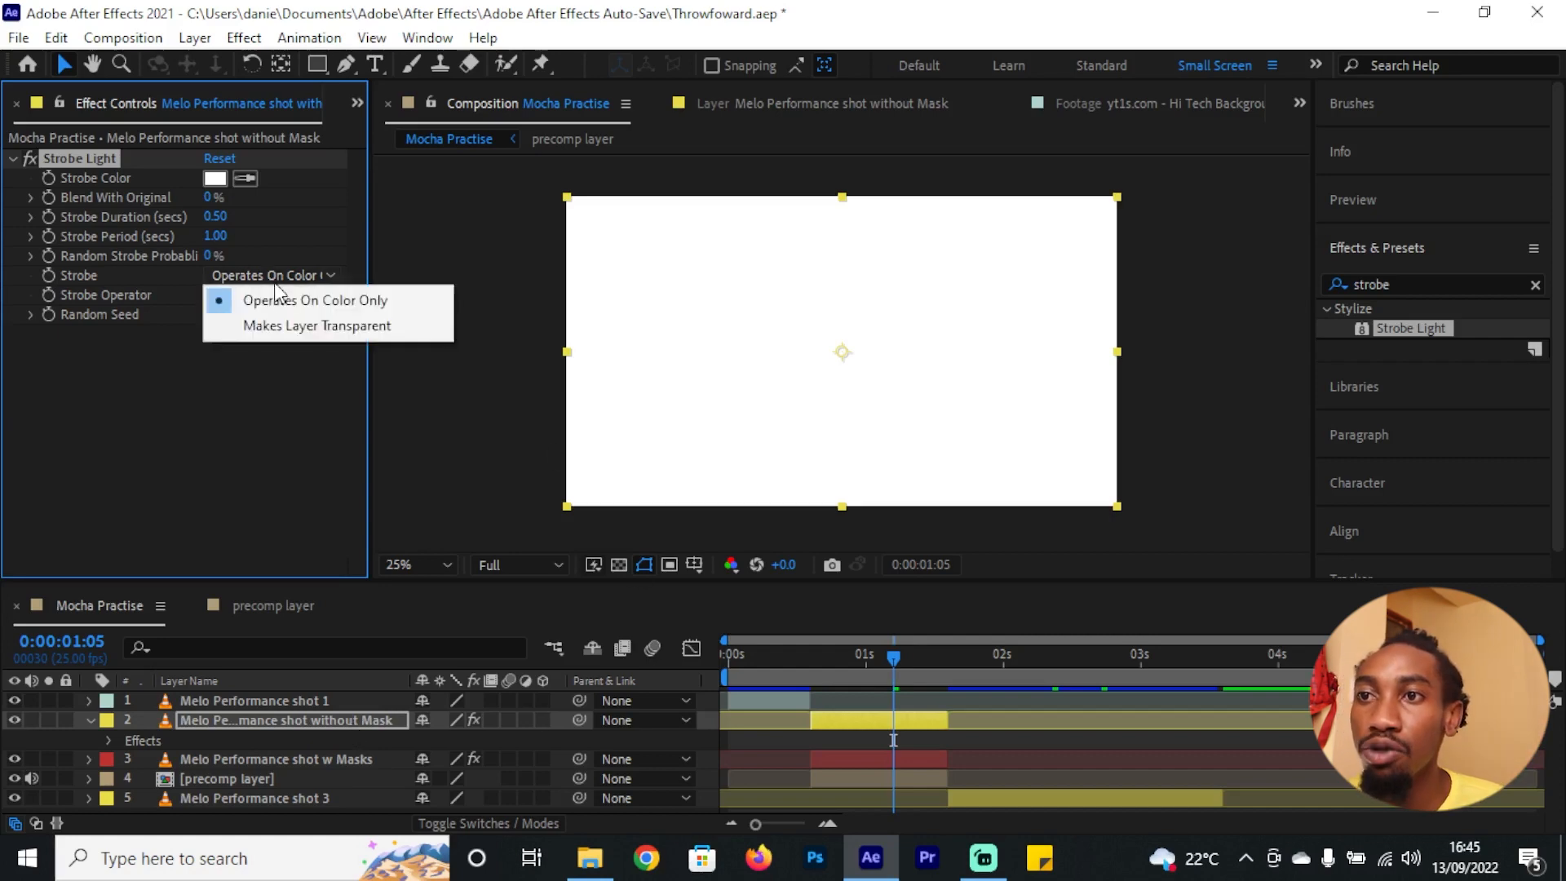
pyautogui.click(303, 327)
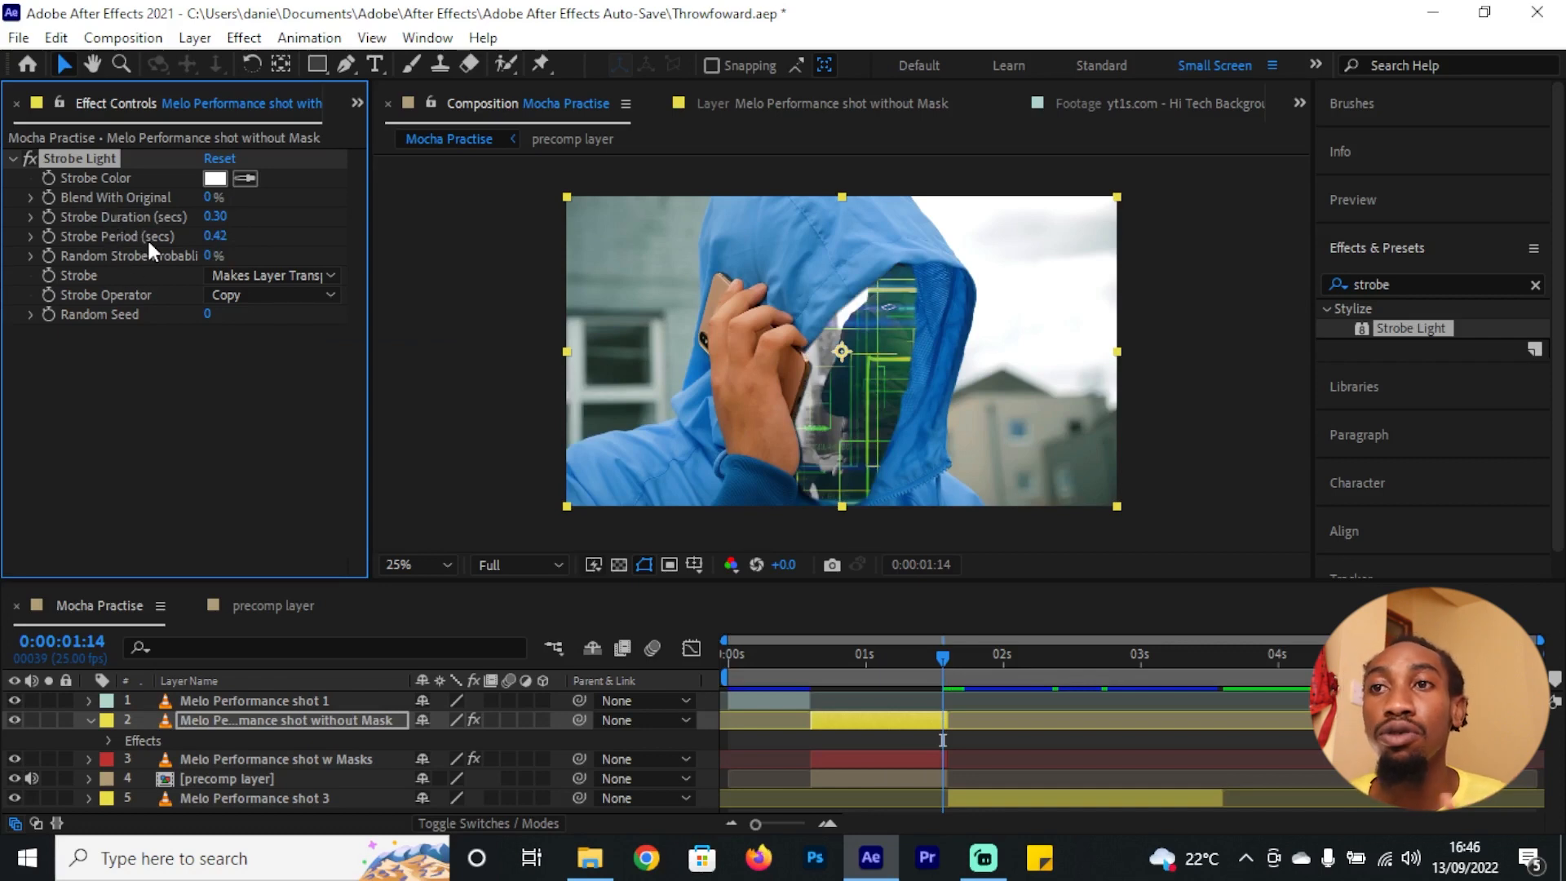
pyautogui.moveTo(828, 664); pyautogui.dragTo(1014, 715)
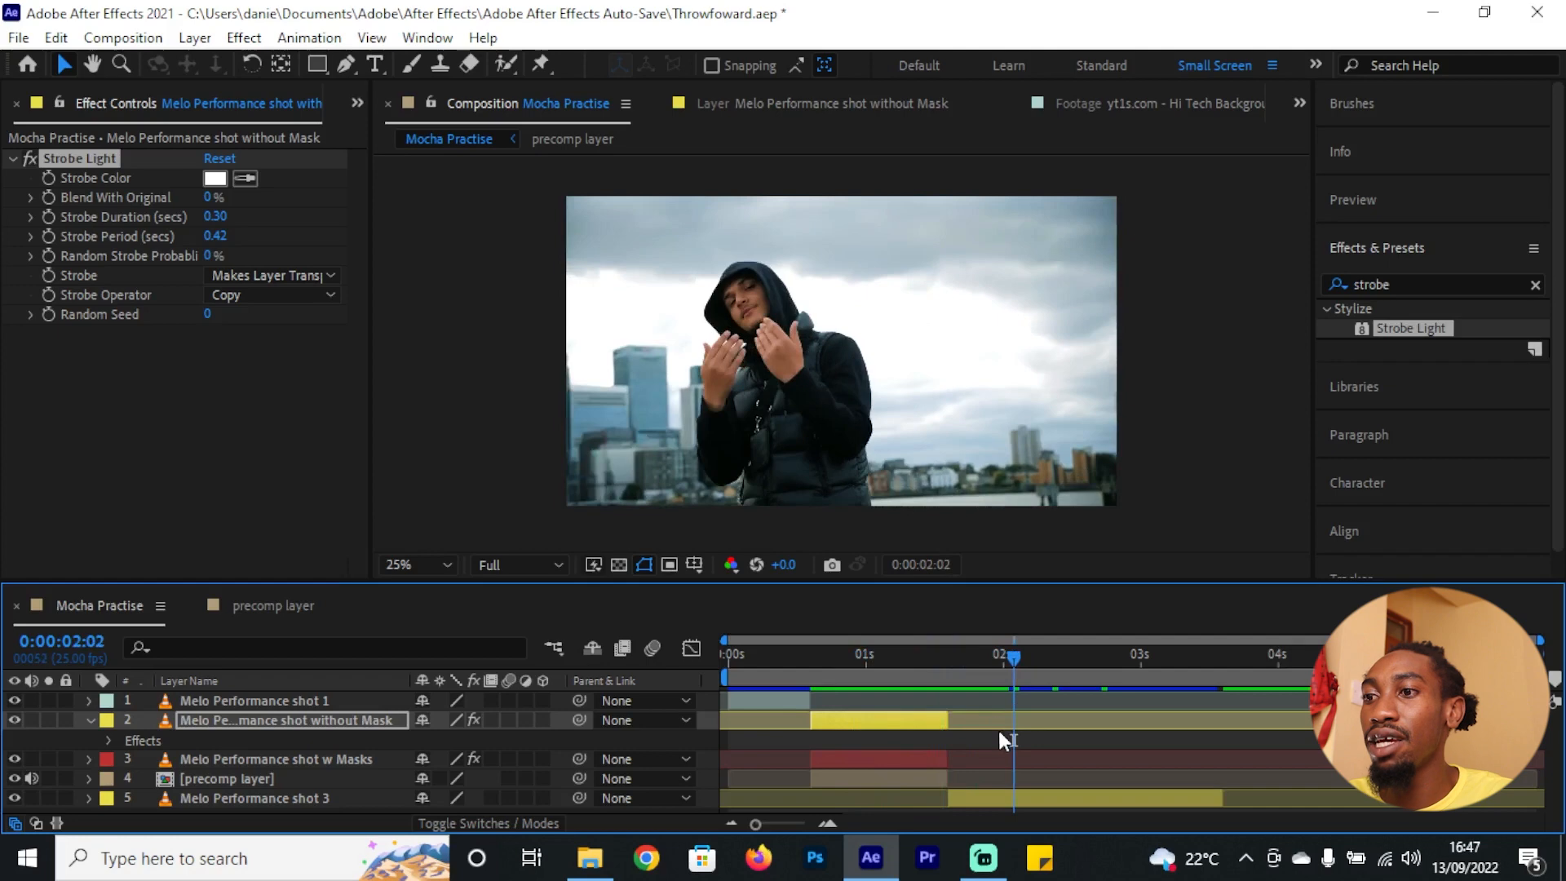
# Step: Collapse the unmasked layer's properties and play the Mocha Practise composition from the start to review the strobing between face and cutout
pyautogui.click(90, 721)
pyautogui.press('Home')
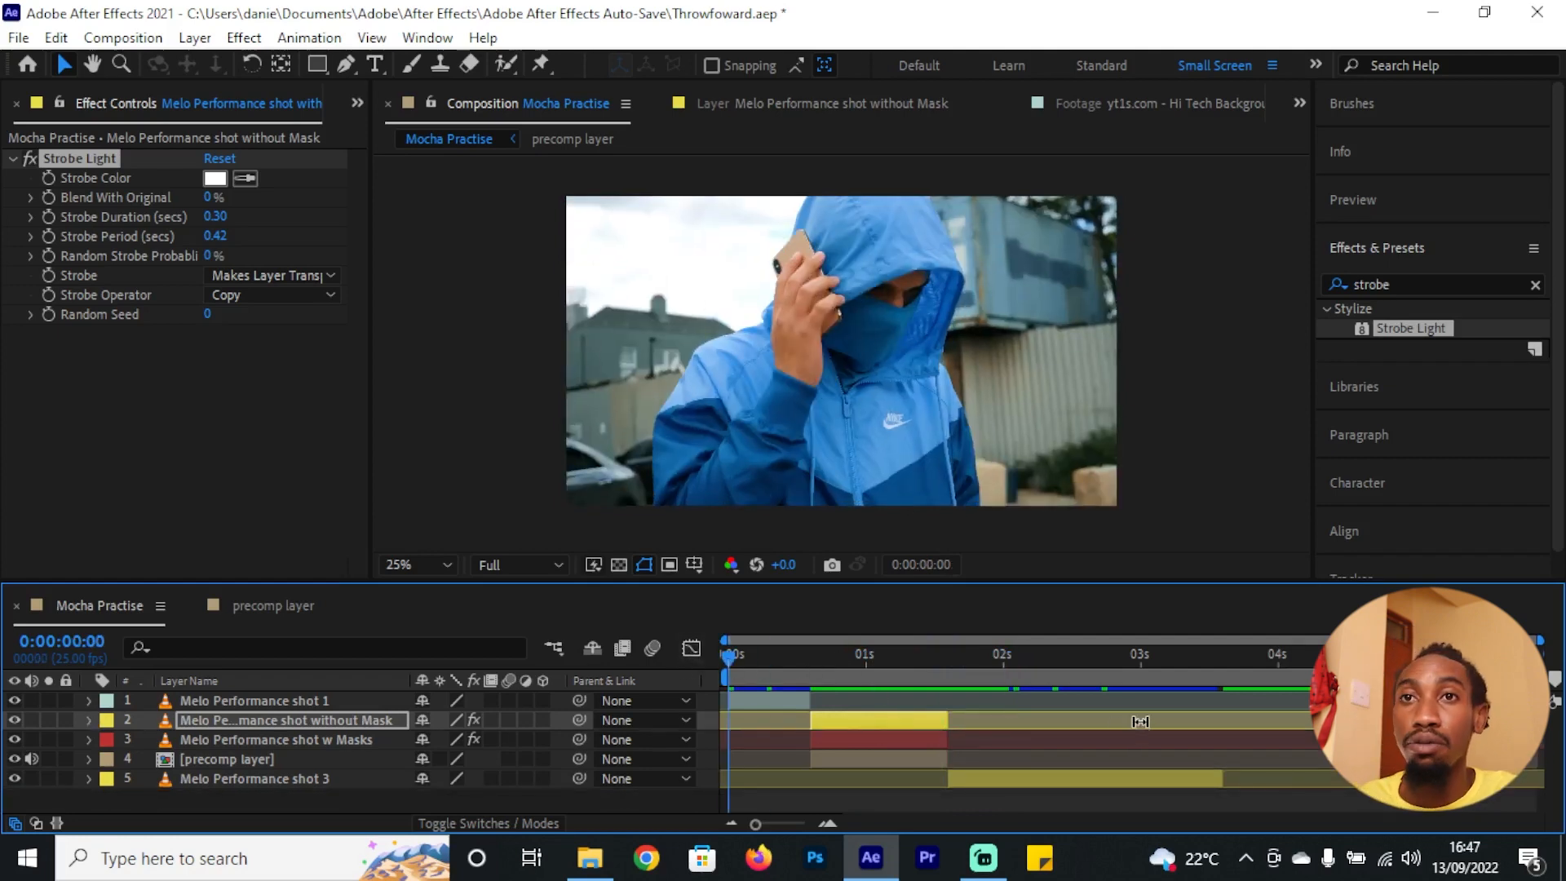
pyautogui.press('space')
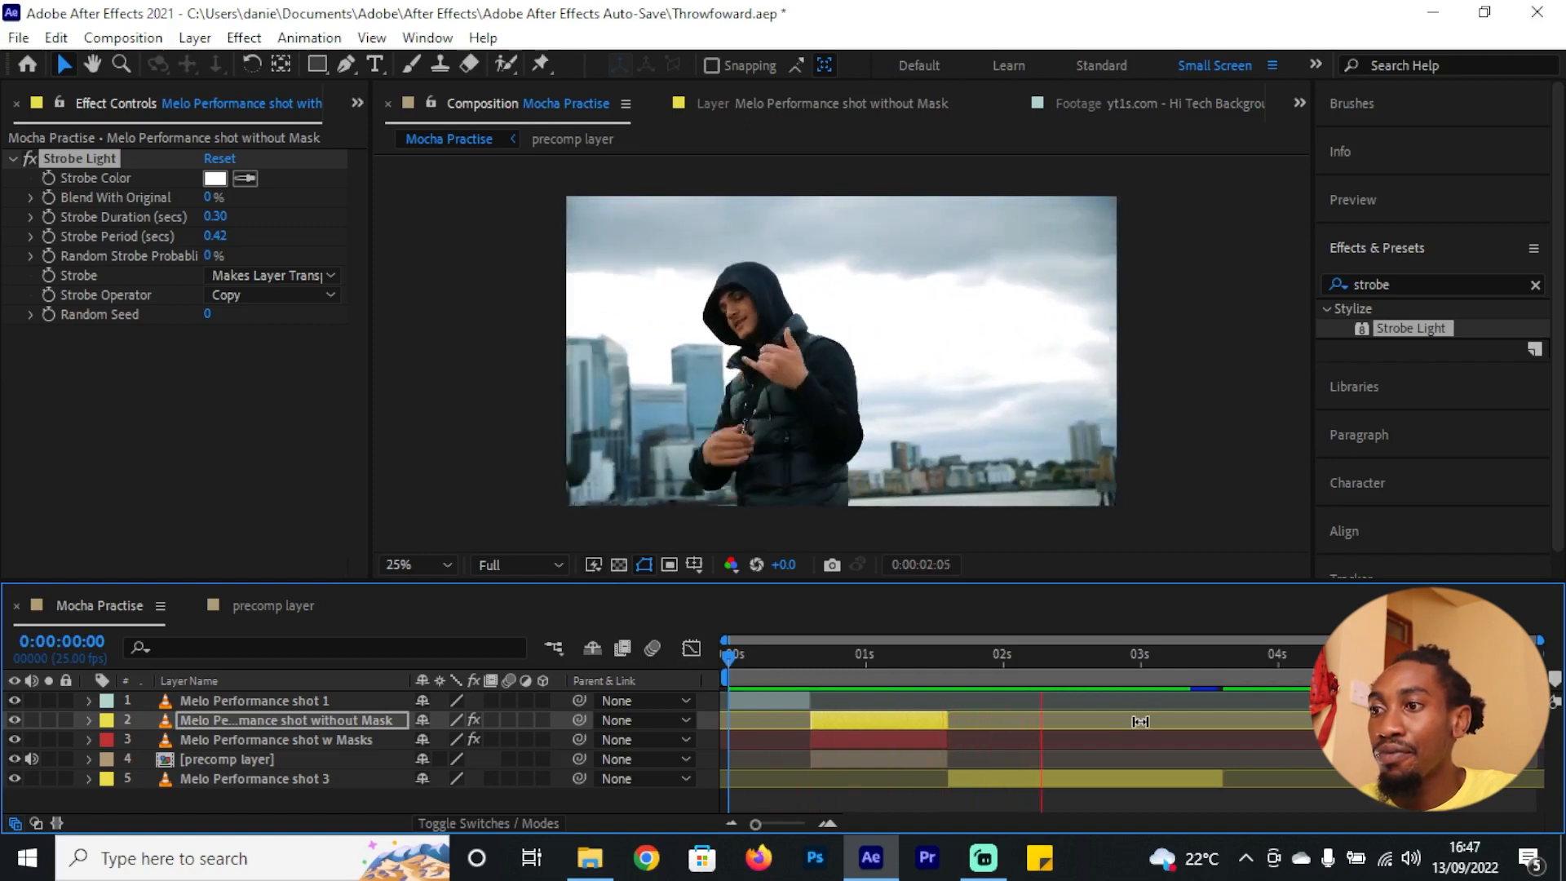
pyautogui.press('space')
pyautogui.press('Home')
pyautogui.press('space')
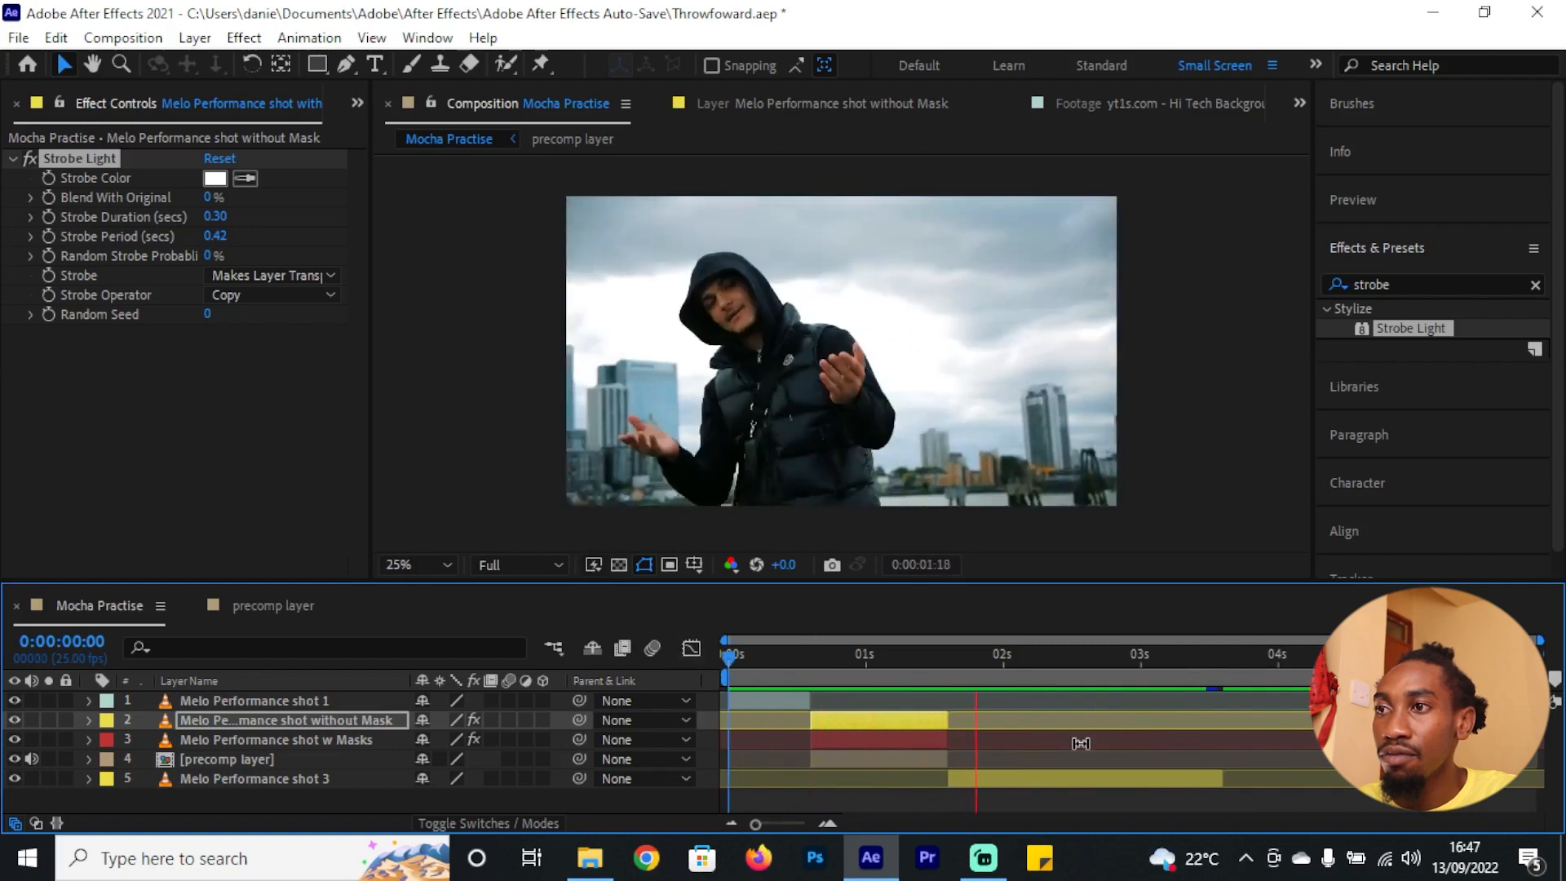
pyautogui.moveTo(873, 657); pyautogui.dragTo(846, 653)
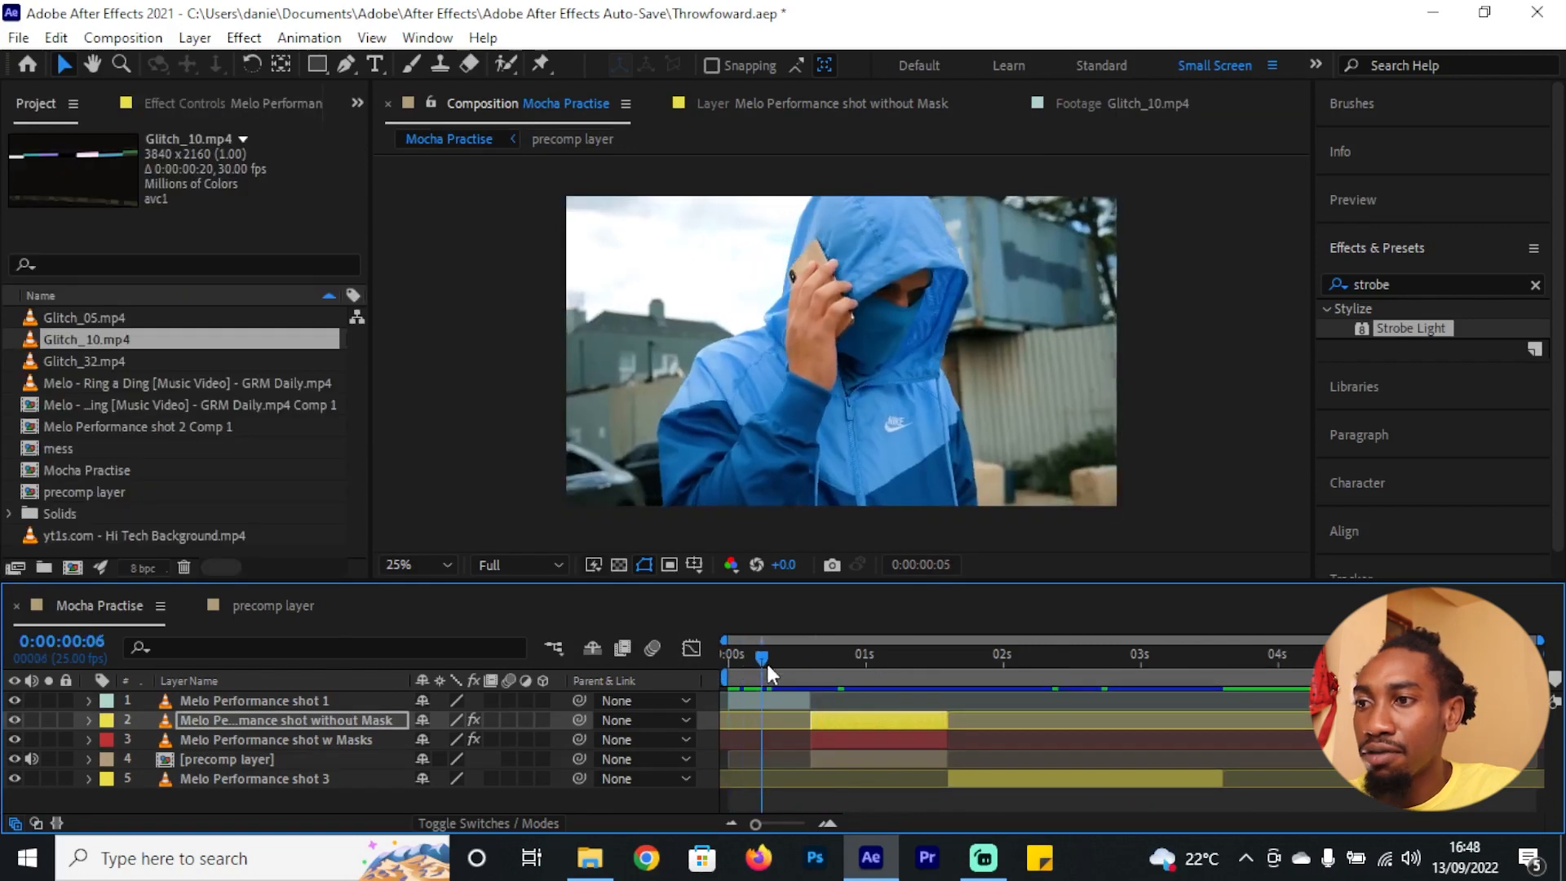
pyautogui.press('space')
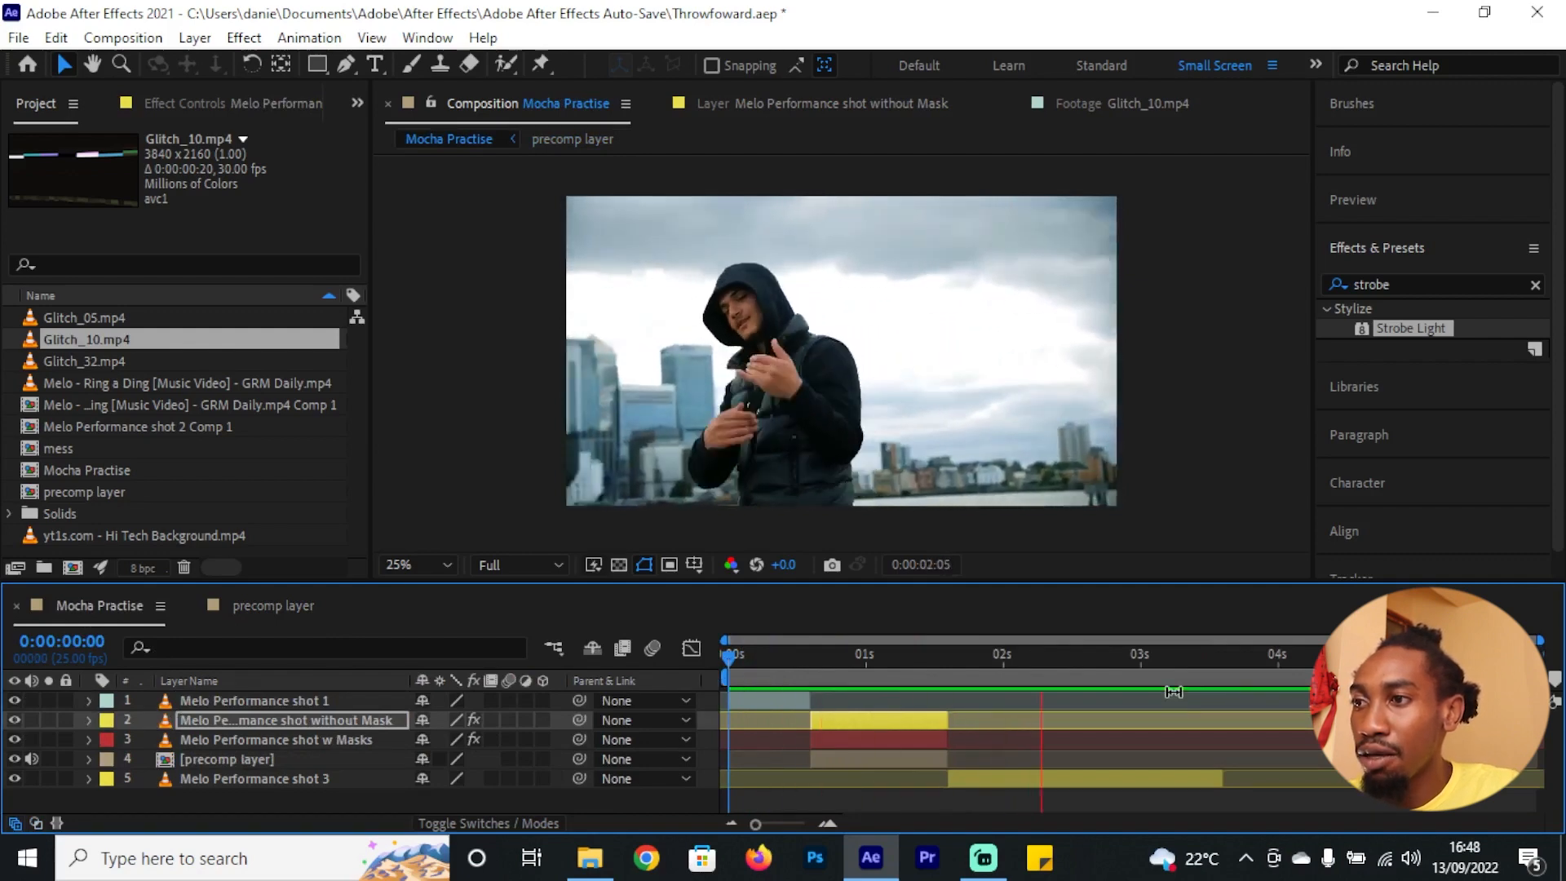
pyautogui.press('space')
pyautogui.click(991, 665)
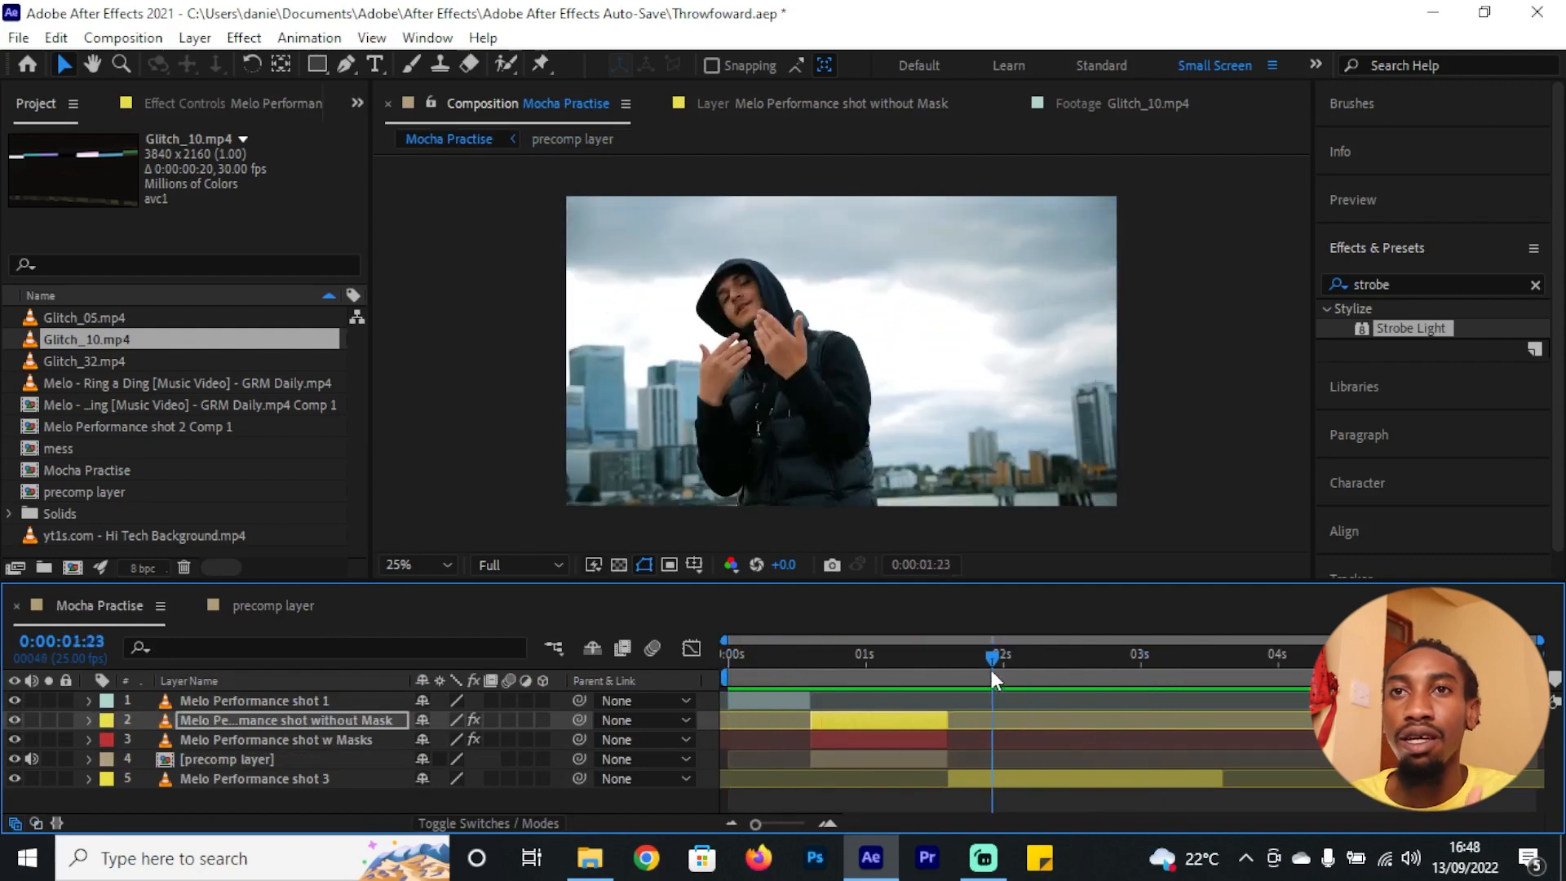